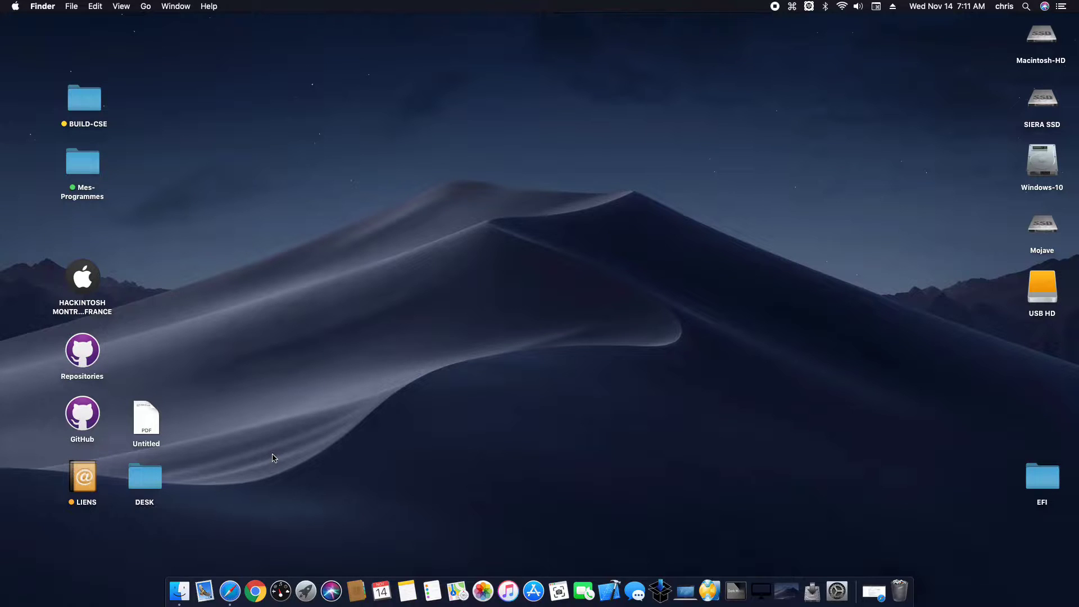
Step: Read the Untitled PDF from the desktop and close it
{"action": "mouse_move", "coordinate": [642, 398]}
{"action": "left_click", "coordinate": [540, 481]}
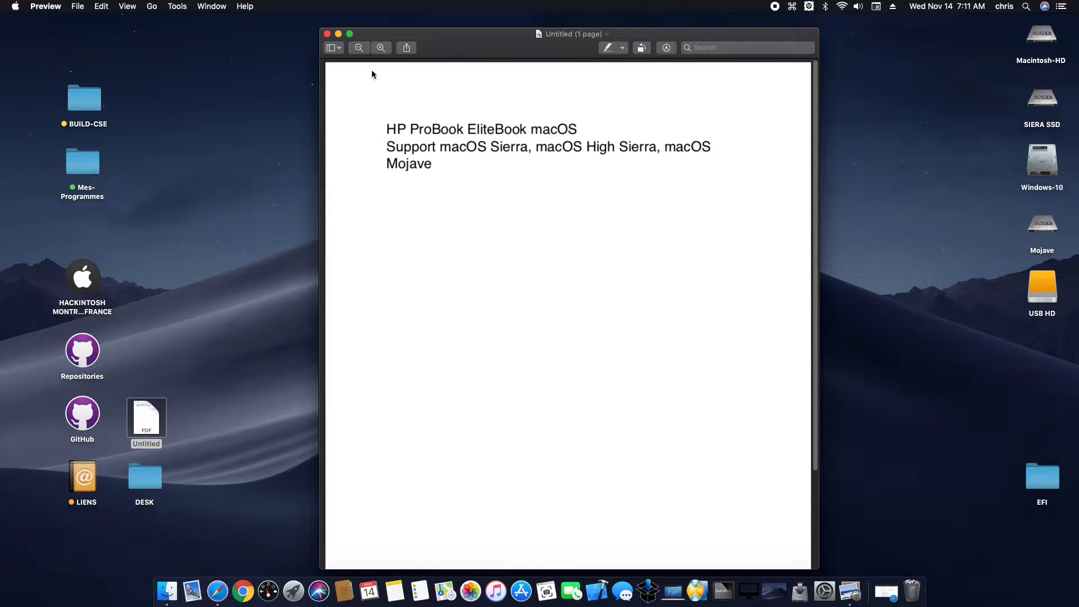
{"action": "left_click", "coordinate": [328, 34]}
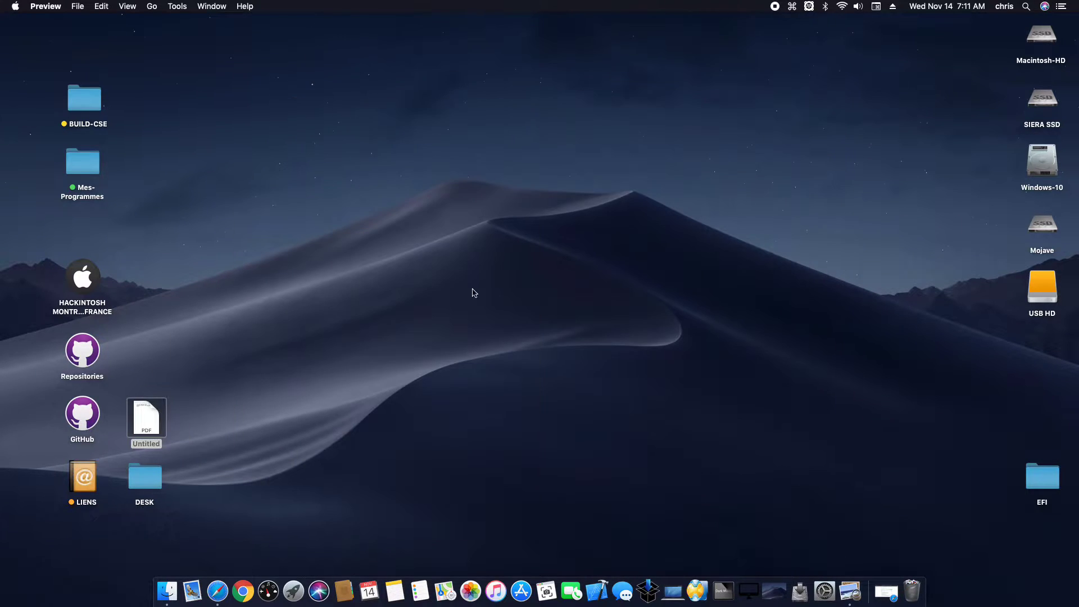
Step: Download the HP-Probook-EliteBook-Package-Creator repository from its GitHub page as a ZIP
{"action": "left_click", "coordinate": [873, 589]}
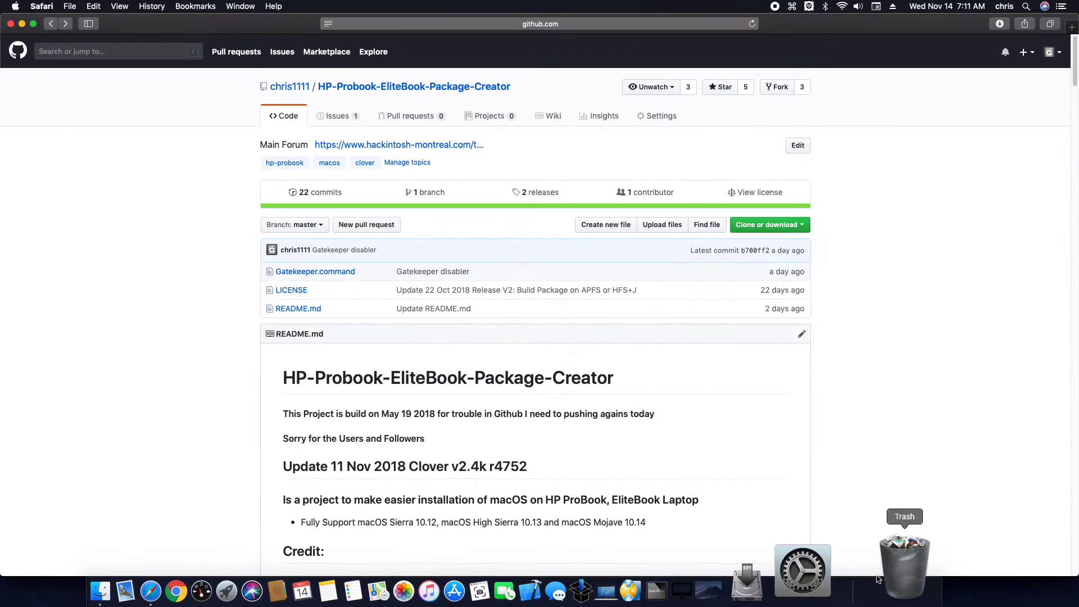
{"action": "left_click", "coordinate": [764, 228]}
{"action": "left_click", "coordinate": [754, 318]}
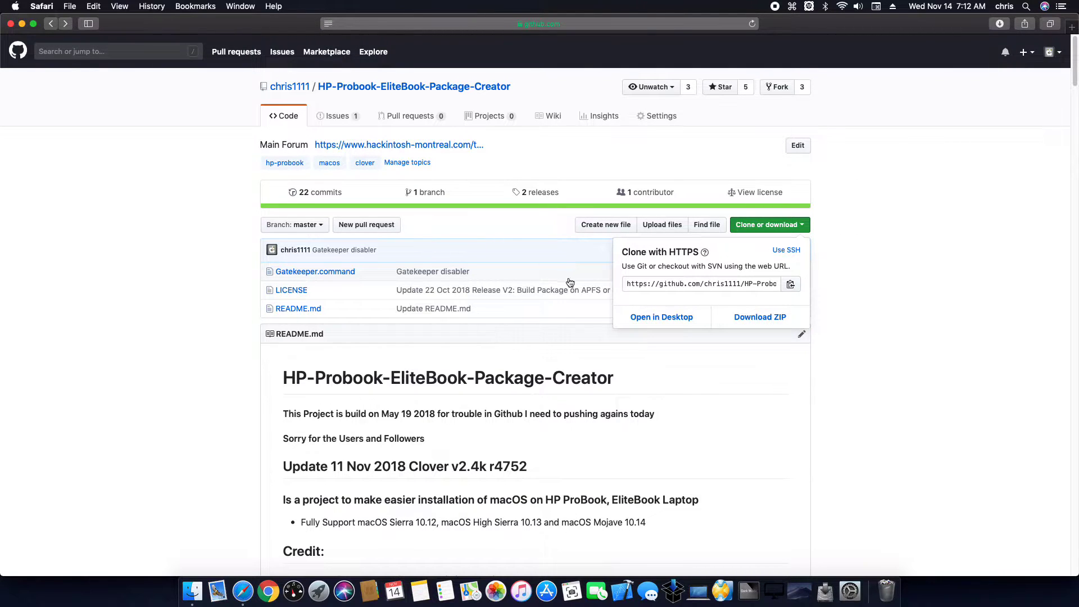
{"action": "left_click", "coordinate": [557, 258]}
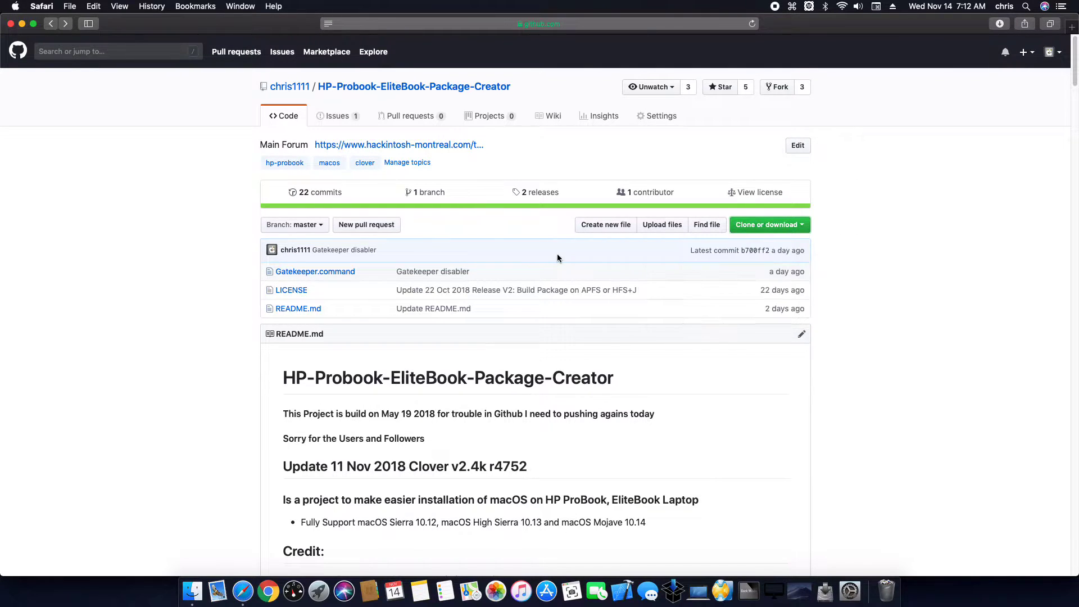
Step: Download HP-Probook-EliteBook-Package-Creator.zip from the repository's V2 release and close the browser window
{"action": "left_click", "coordinate": [543, 193]}
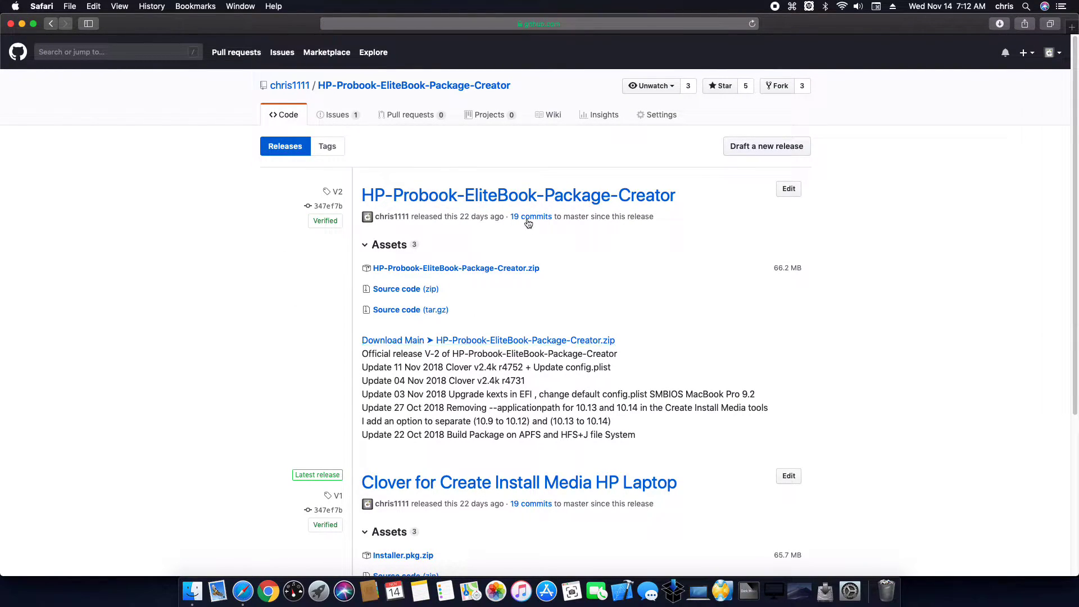
{"action": "left_click", "coordinate": [465, 342]}
{"action": "left_click", "coordinate": [11, 23]}
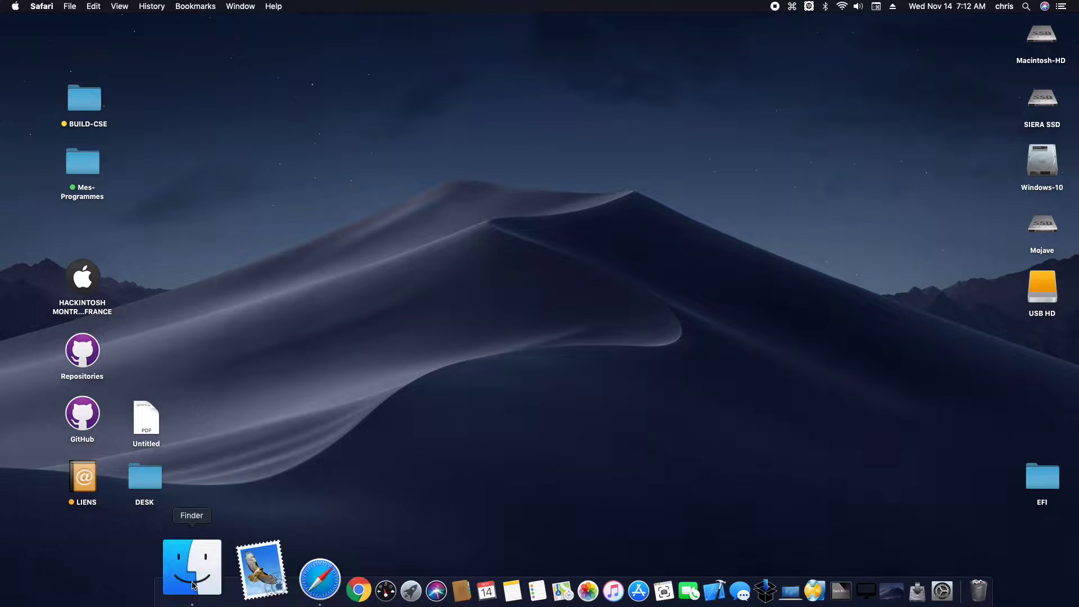
Step: Move Gatekeeper.command from the downloaded master folder and the HP-Probook-EliteBook-Package-Creator folder from Downloads to the desktop
{"action": "left_click", "coordinate": [193, 584]}
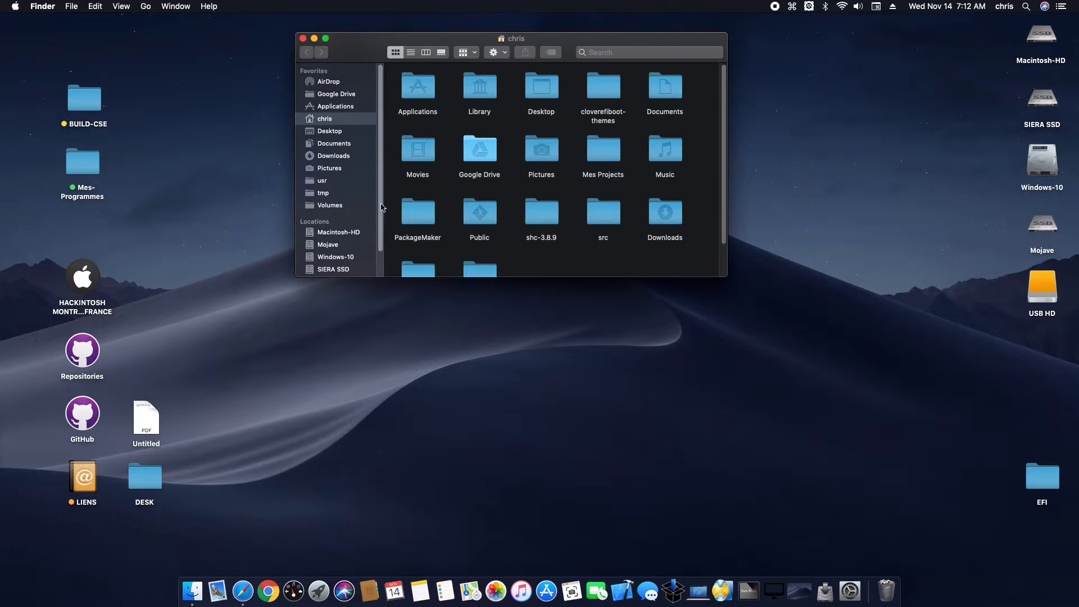
{"action": "left_click", "coordinate": [347, 157]}
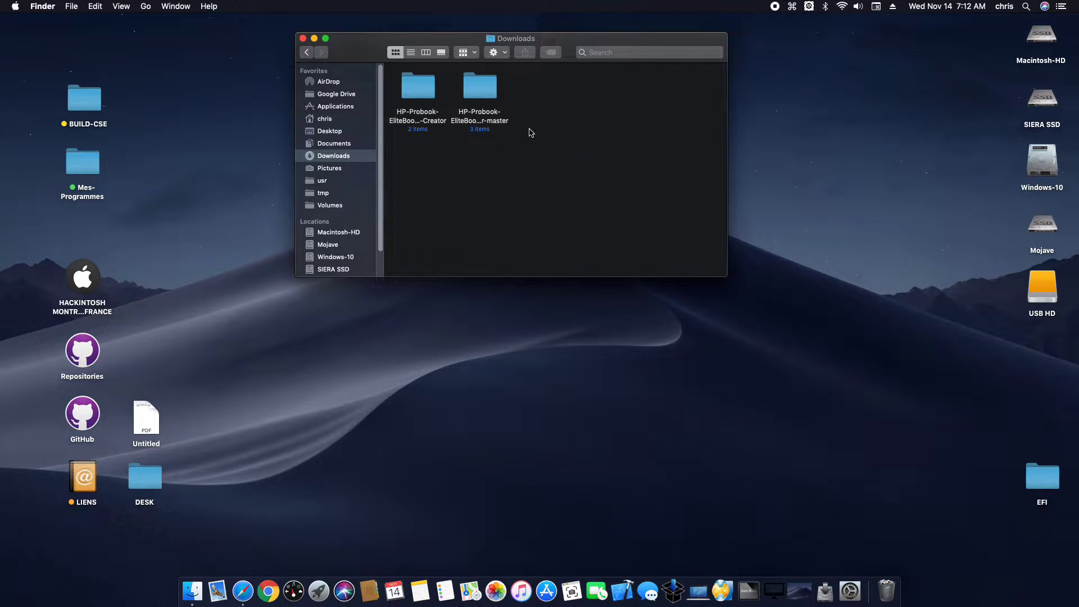
{"action": "double_click", "coordinate": [488, 99]}
{"action": "left_click_drag", "start_coordinate": [418, 95], "coordinate": [197, 109]}
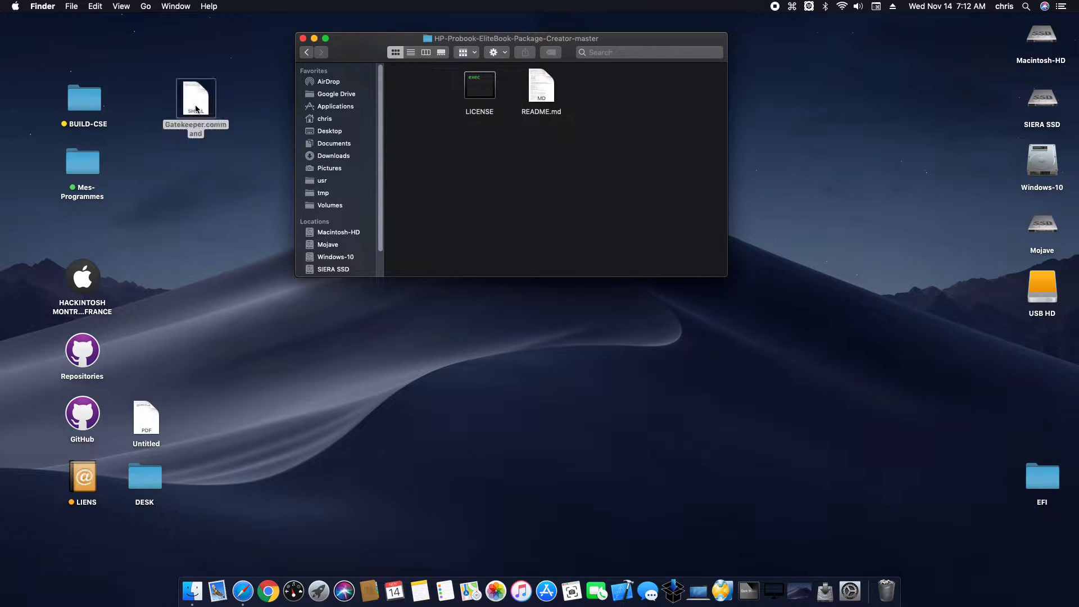
{"action": "left_click", "coordinate": [308, 53]}
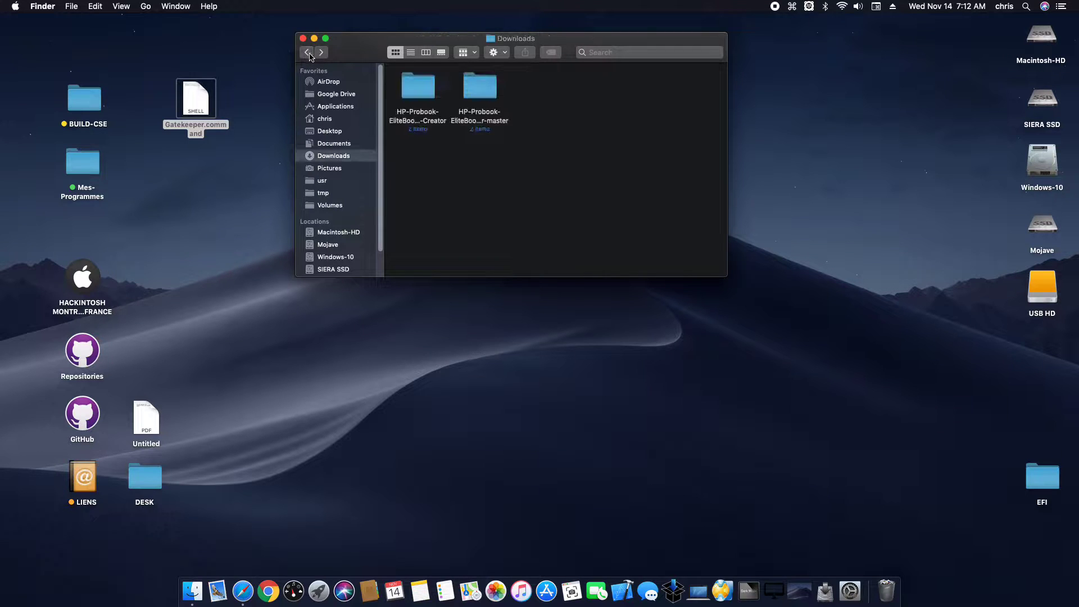
{"action": "left_click_drag", "start_coordinate": [423, 93], "coordinate": [203, 170]}
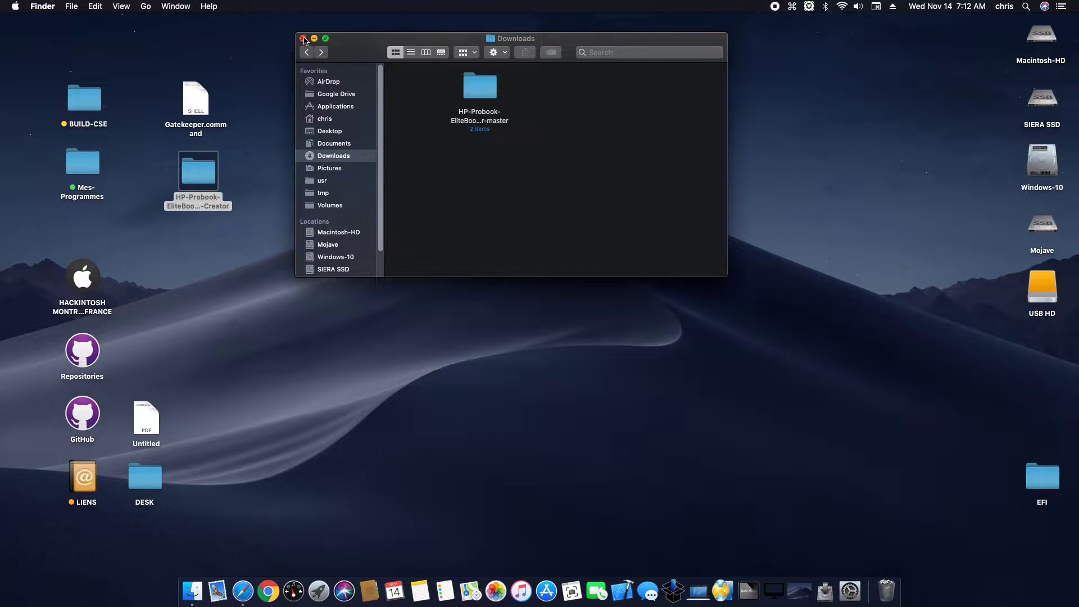
Step: Copy Gatekeeper.command from the desktop back into the master folder in Downloads and close the Finder window
{"action": "right_click", "coordinate": [202, 101]}
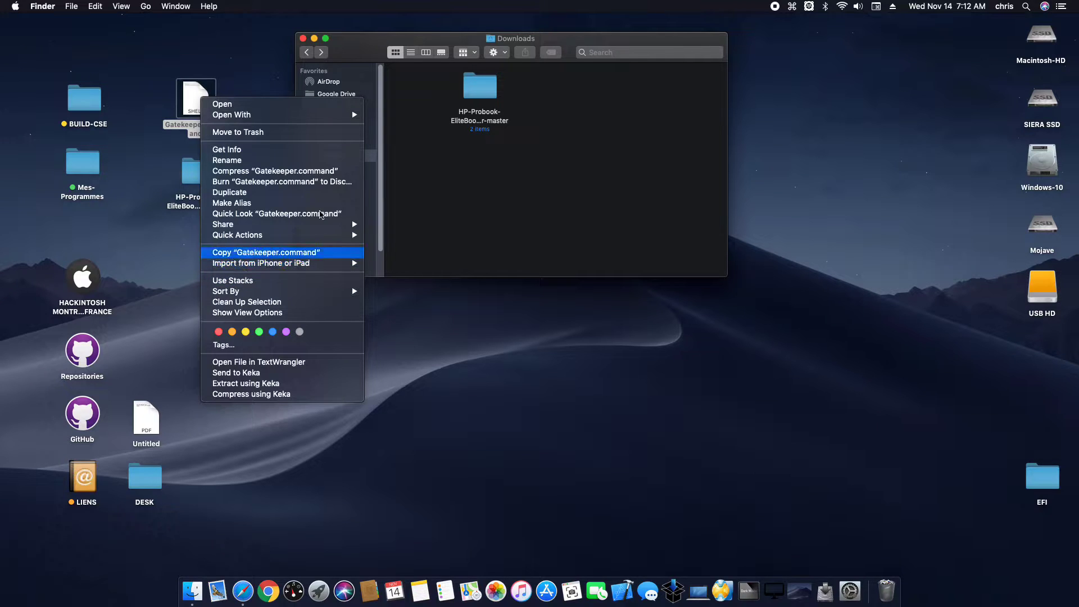
{"action": "left_click", "coordinate": [242, 253]}
{"action": "right_click", "coordinate": [475, 87]}
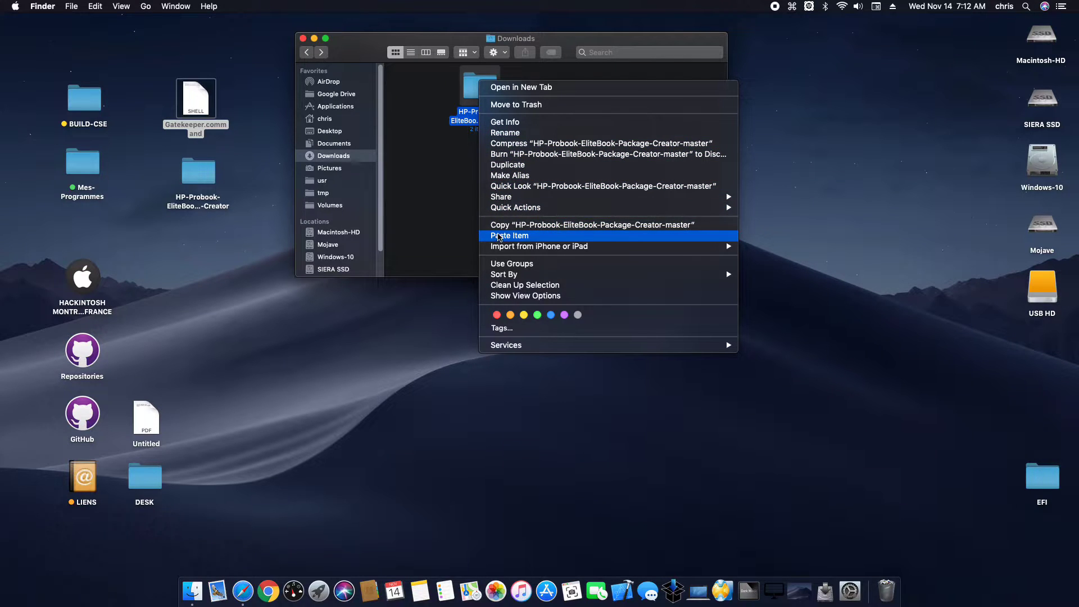
{"action": "left_click", "coordinate": [500, 235]}
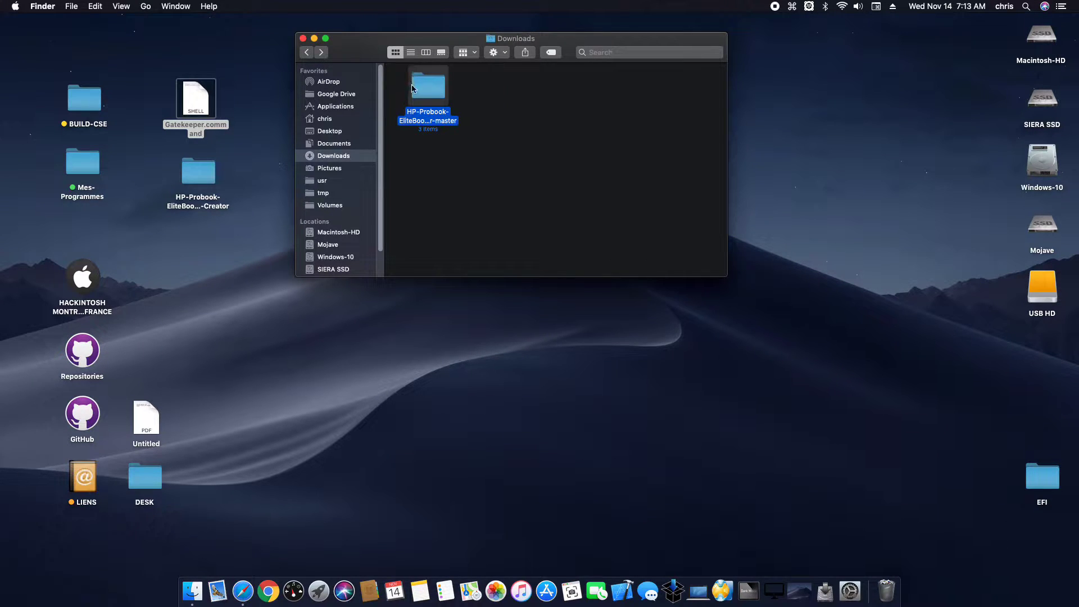
{"action": "left_click", "coordinate": [303, 38]}
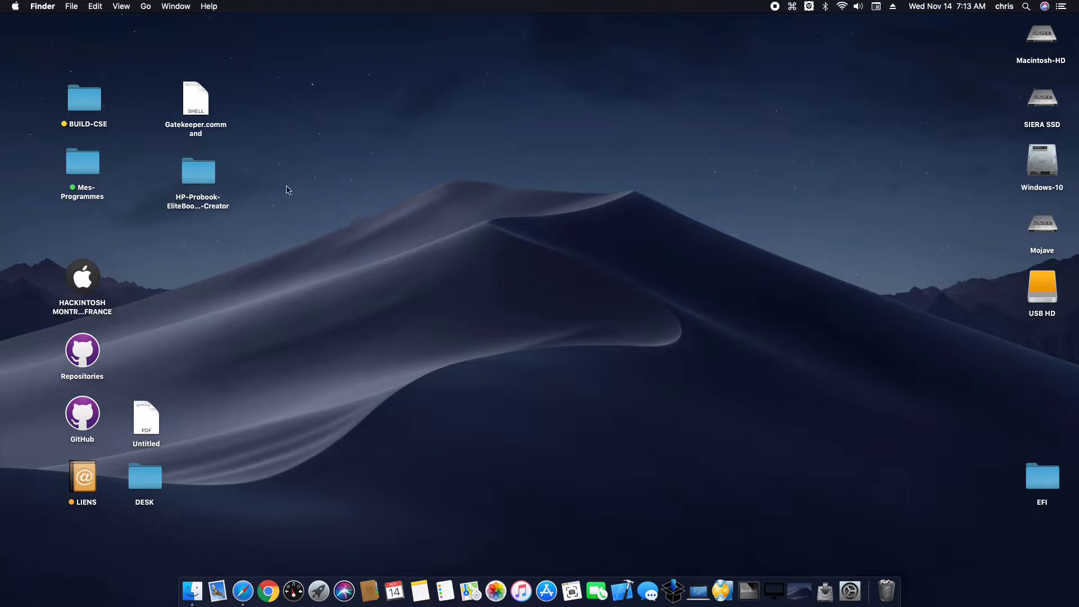
Step: Run the Gatekeeper.command script from the desktop and accept its request to disable Gatekeeper
{"action": "left_click", "coordinate": [206, 108]}
{"action": "double_click", "coordinate": [206, 108]}
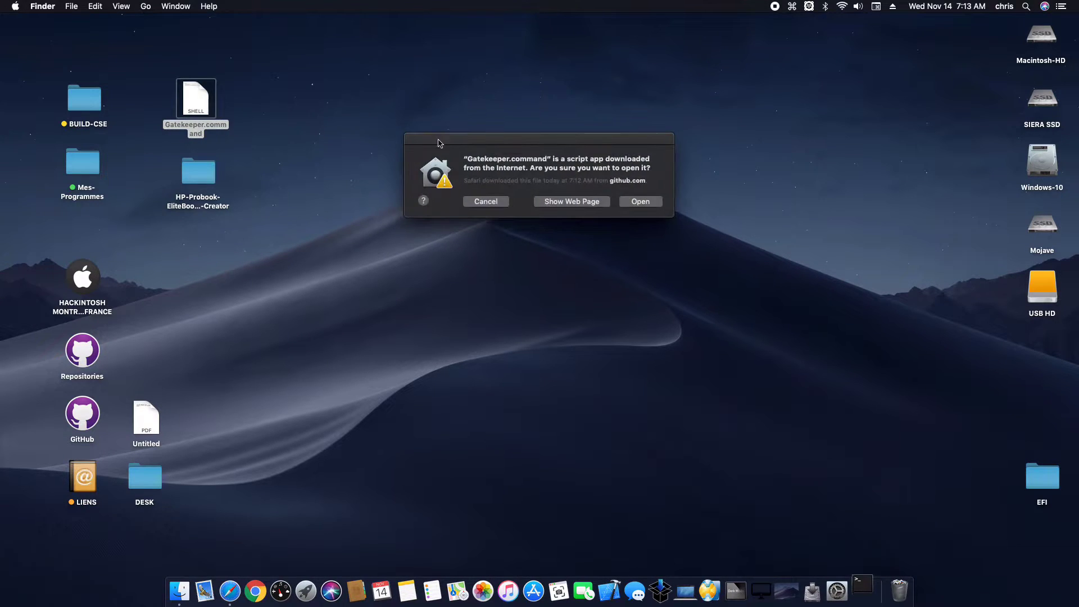
{"action": "left_click", "coordinate": [640, 201]}
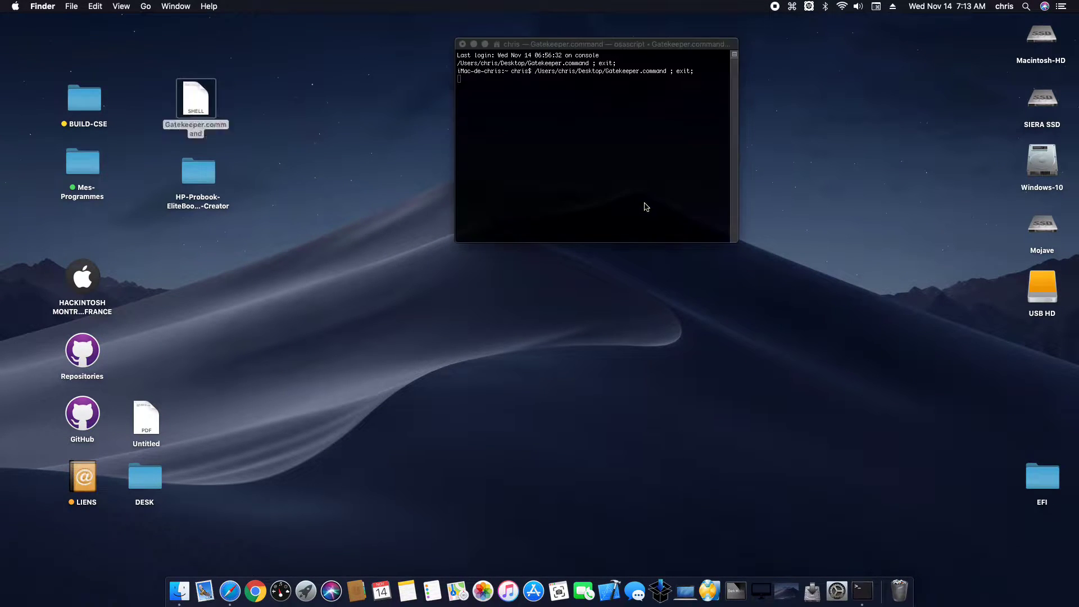
{"action": "left_click_drag", "start_coordinate": [597, 145], "coordinate": [654, 117]}
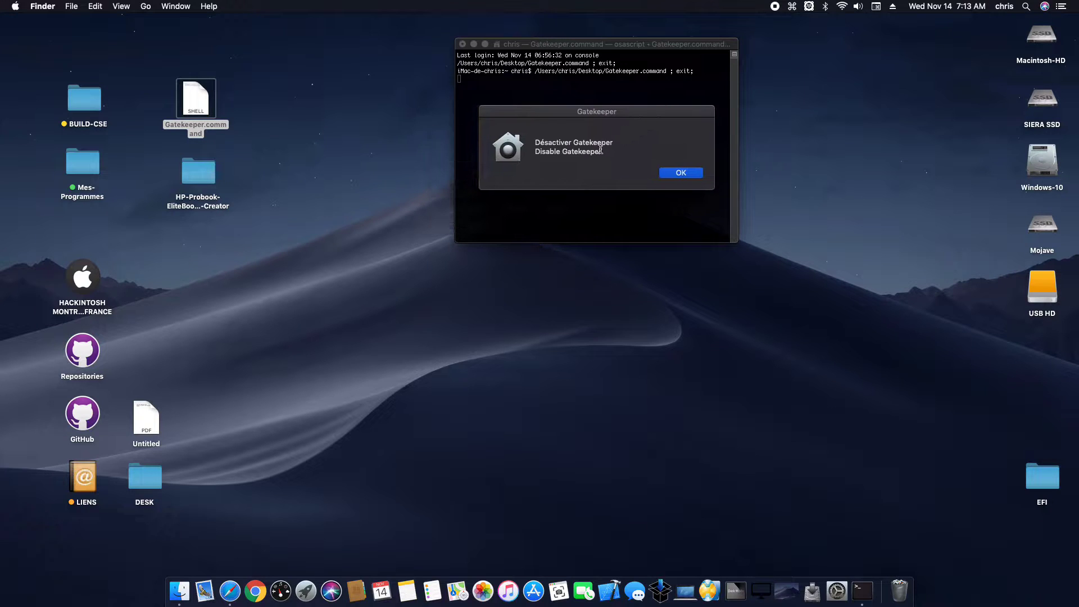
{"action": "left_click_drag", "start_coordinate": [605, 154], "coordinate": [524, 151]}
{"action": "left_click", "coordinate": [607, 150]}
{"action": "left_click", "coordinate": [690, 174]}
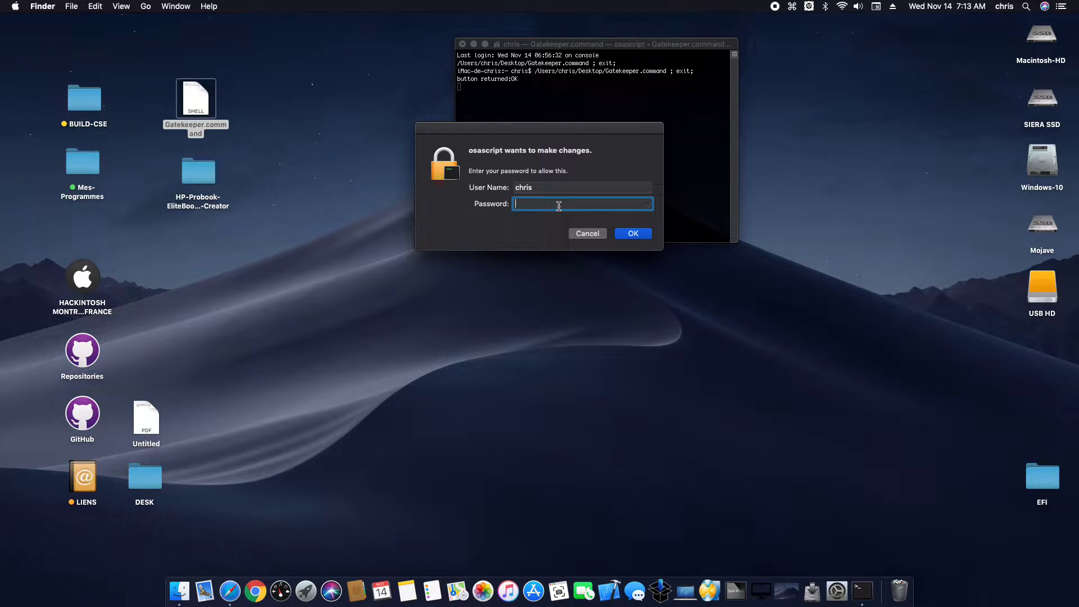
Step: Authorize the script's changes with the account password and close the Terminal window
{"action": "type", "text": "*******"}
{"action": "key", "text": "Return"}
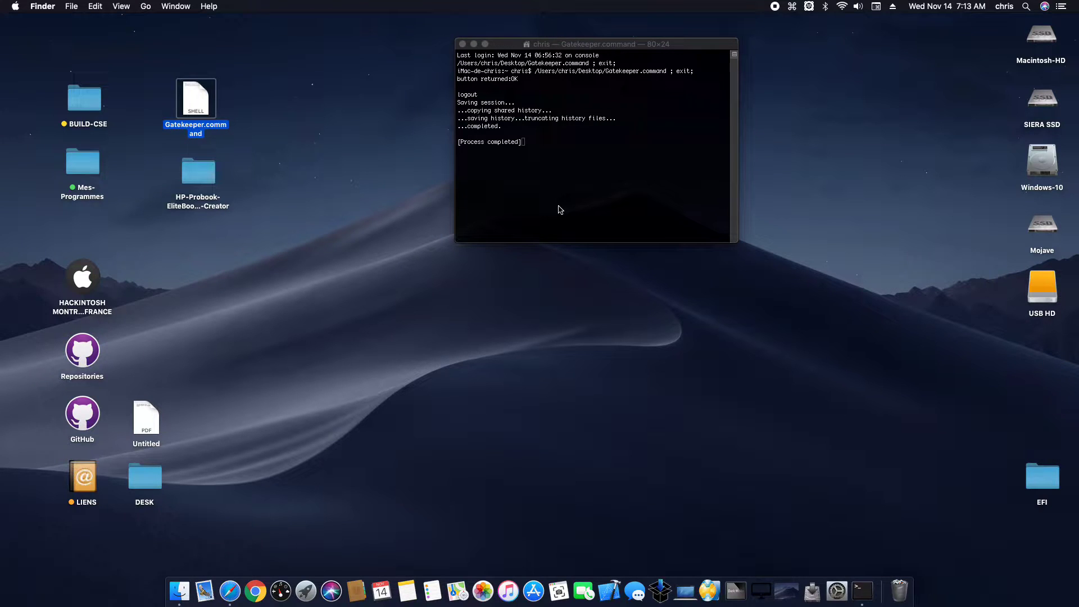
{"action": "left_click", "coordinate": [463, 43]}
{"action": "left_click", "coordinate": [345, 237]}
Step: Open the HP-Probook-EliteBook-Package-Creator folder on the desktop
{"action": "double_click", "coordinate": [195, 172]}
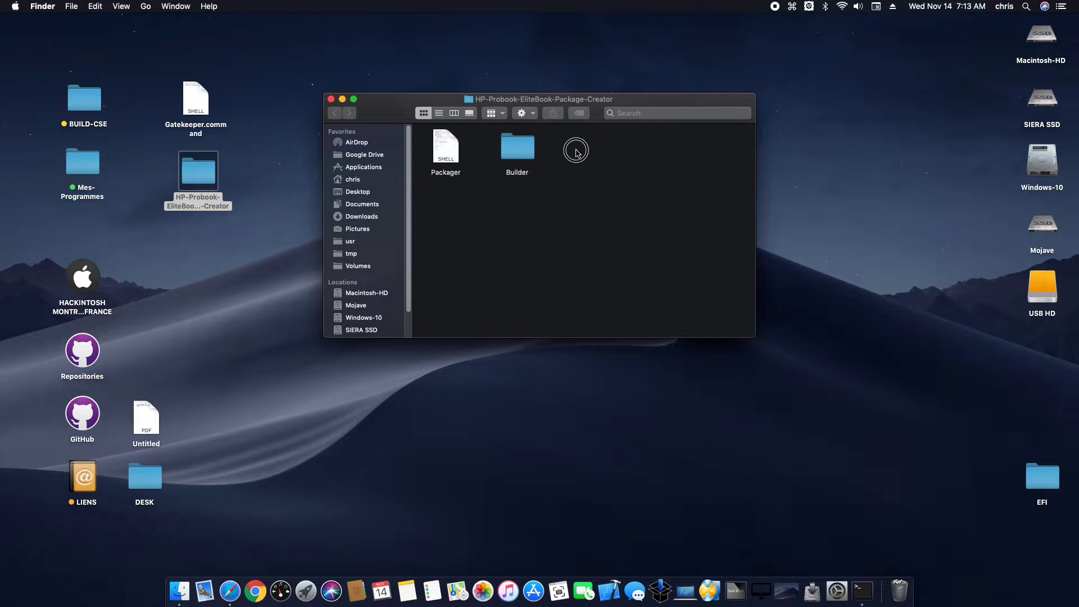
{"action": "left_click_drag", "start_coordinate": [571, 149], "coordinate": [416, 151]}
{"action": "left_click", "coordinate": [445, 231]}
Step: Check the full name of the HP-Probook-EliteBook-Package-Creator folder in its file information and close the information window
{"action": "right_click", "coordinate": [193, 180]}
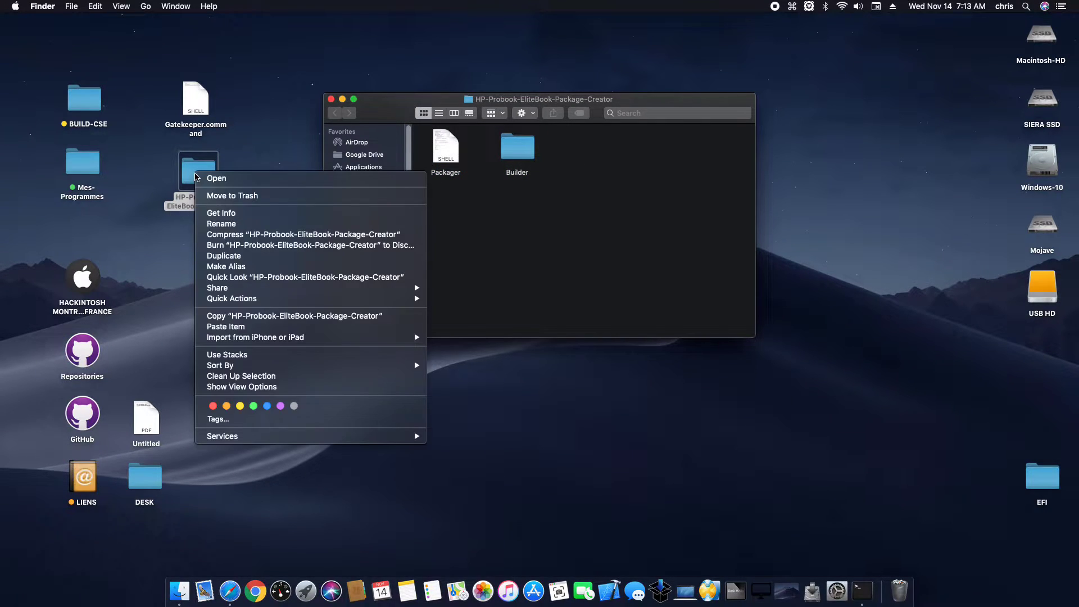
{"action": "left_click", "coordinate": [208, 215]}
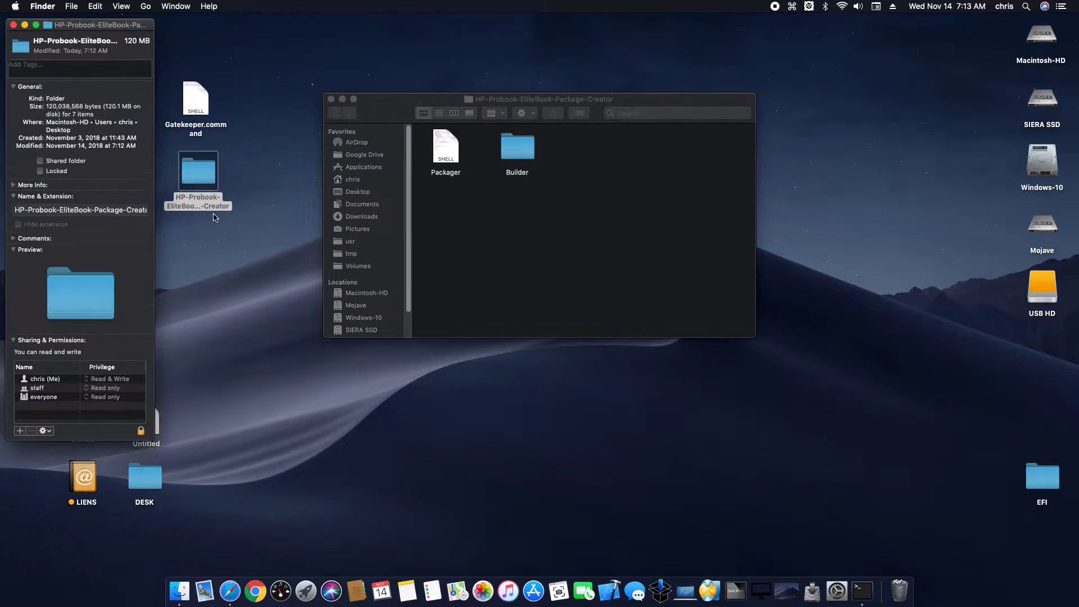
{"action": "left_click_drag", "start_coordinate": [15, 210], "coordinate": [169, 212]}
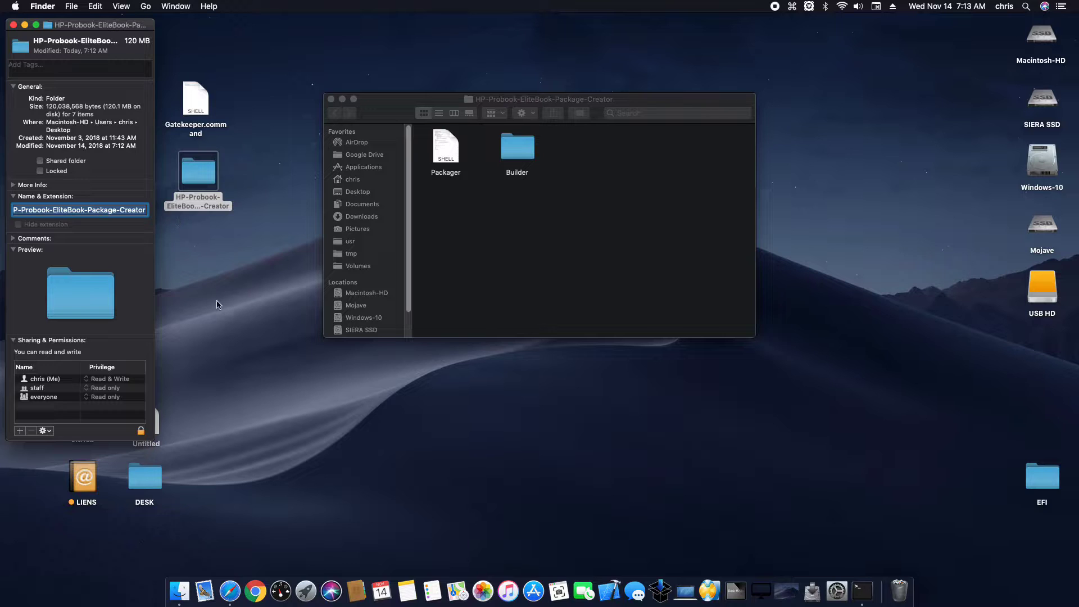
{"action": "left_click", "coordinate": [13, 25]}
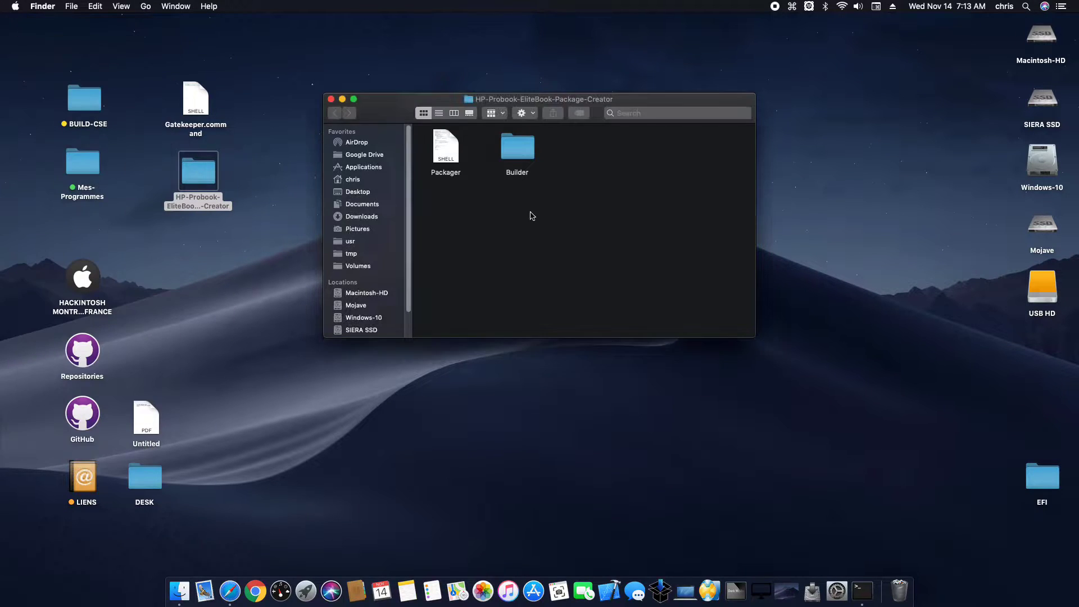
Step: Run the Packager script, close the folder window and allow the downloaded script to open
{"action": "double_click", "coordinate": [445, 147]}
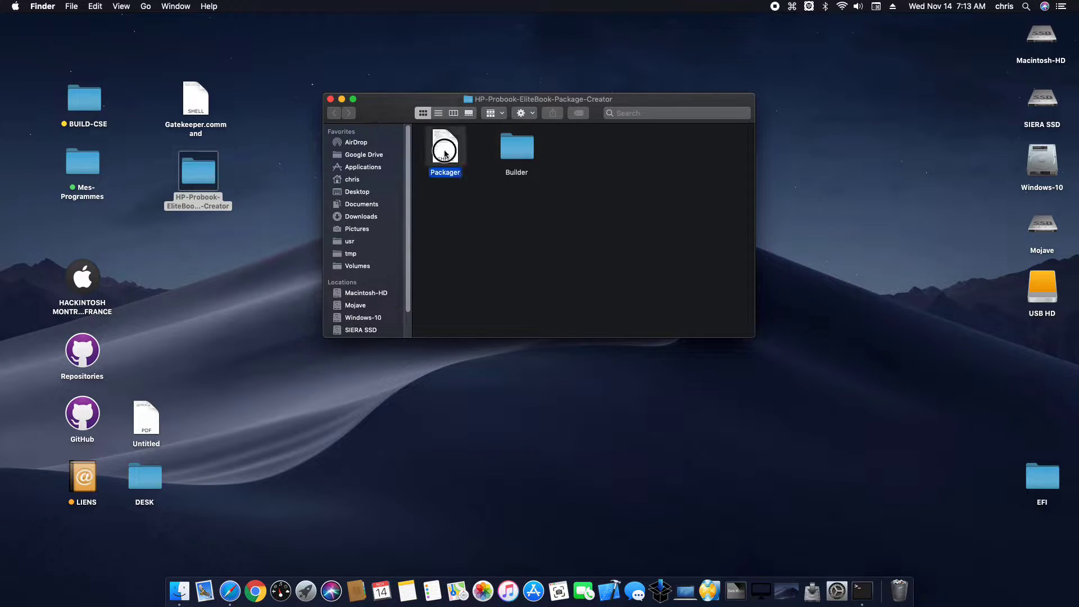
{"action": "left_click", "coordinate": [331, 99]}
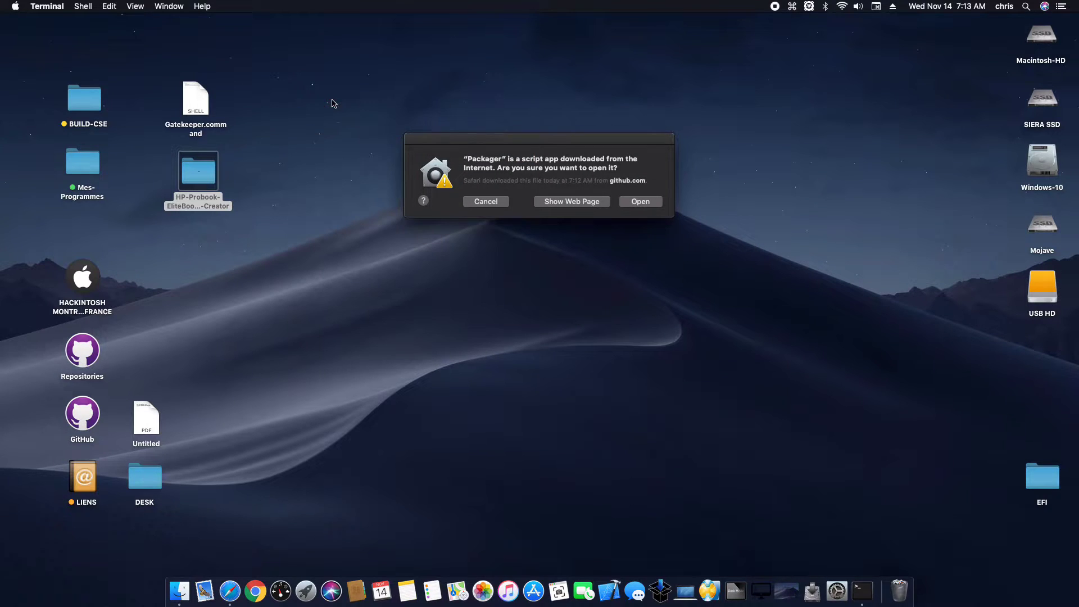
{"action": "left_click", "coordinate": [640, 202]}
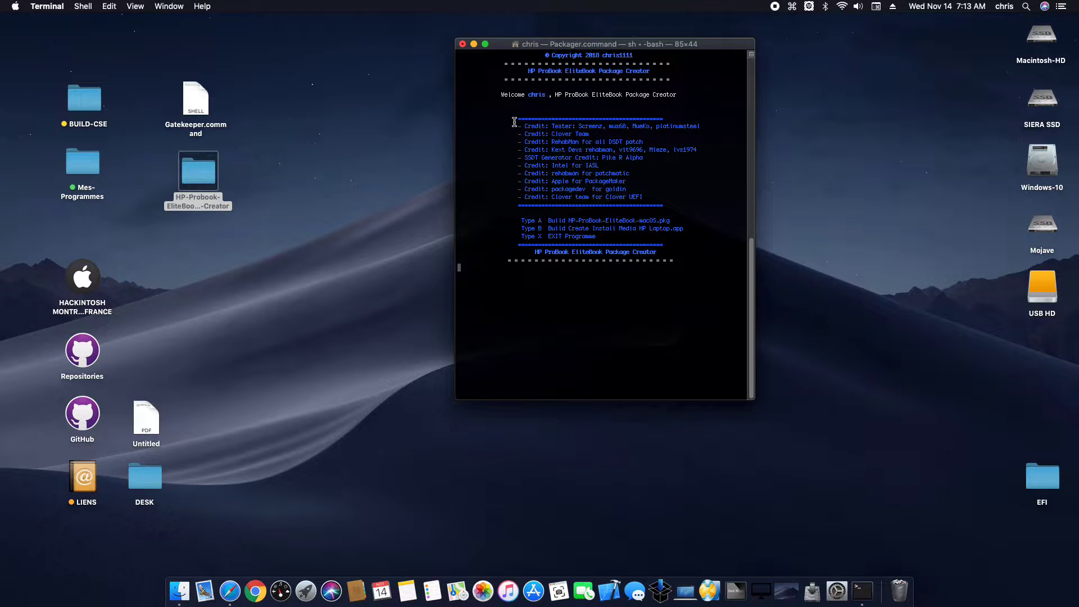
Step: Examine the credits and the A and B build options in the package creator's Terminal menu
{"action": "left_click_drag", "start_coordinate": [515, 118], "coordinate": [705, 233]}
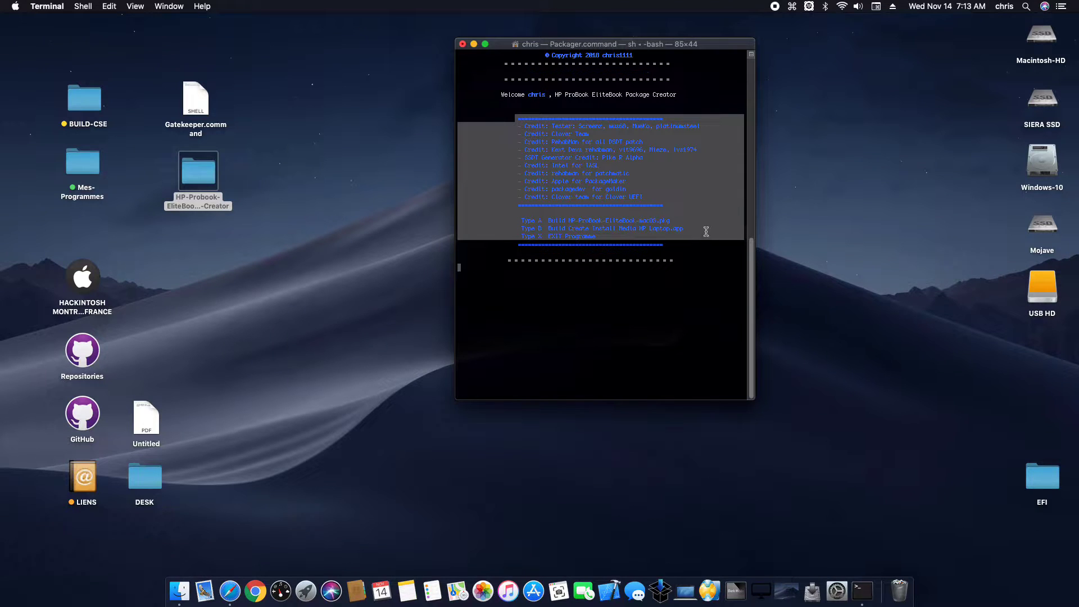
{"action": "left_click", "coordinate": [702, 224]}
{"action": "left_click_drag", "start_coordinate": [522, 220], "coordinate": [689, 229]}
{"action": "left_click", "coordinate": [530, 228]}
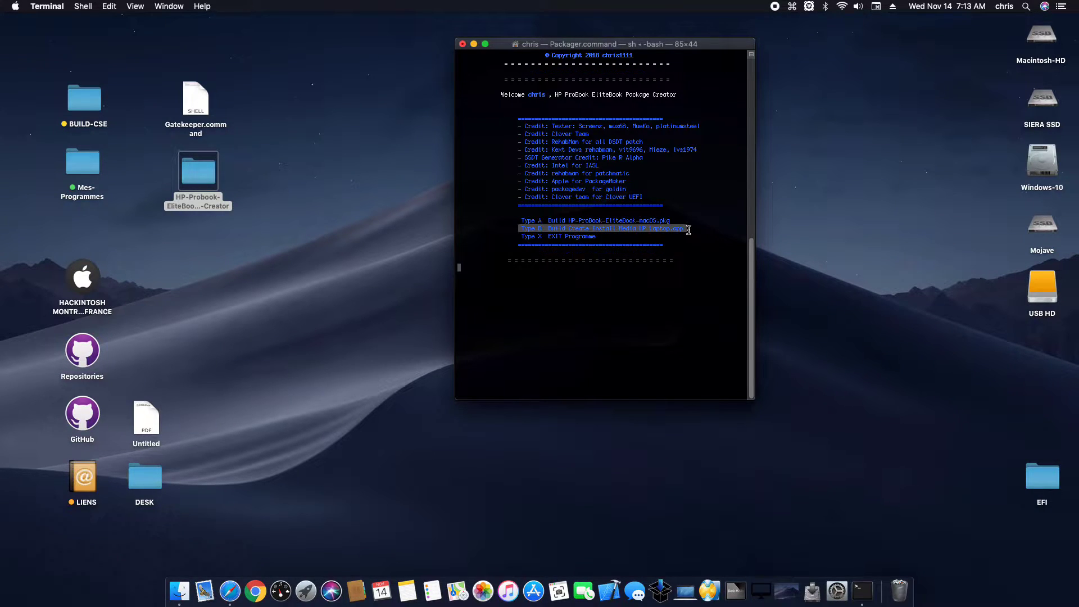
{"action": "left_click", "coordinate": [699, 266]}
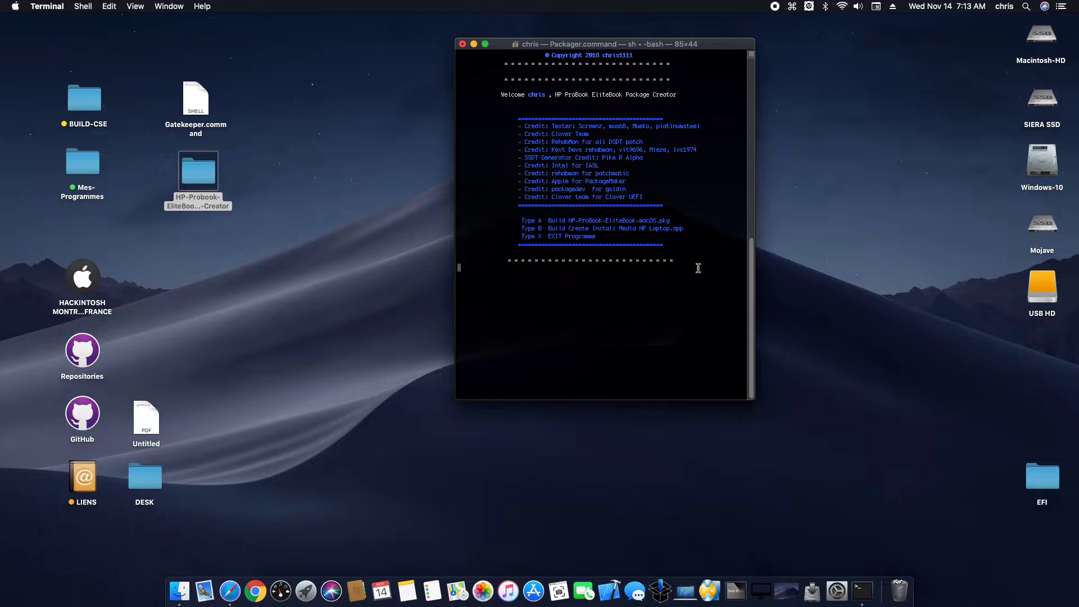
{"action": "left_click", "coordinate": [528, 228]}
{"action": "left_click_drag", "start_coordinate": [519, 228], "coordinate": [544, 228]}
{"action": "left_click", "coordinate": [548, 229]}
Step: Build Create Install Media HP Laptop.app with option B and return to the package creator's menu
{"action": "type", "text": "b"}
{"action": "key", "text": "Return"}
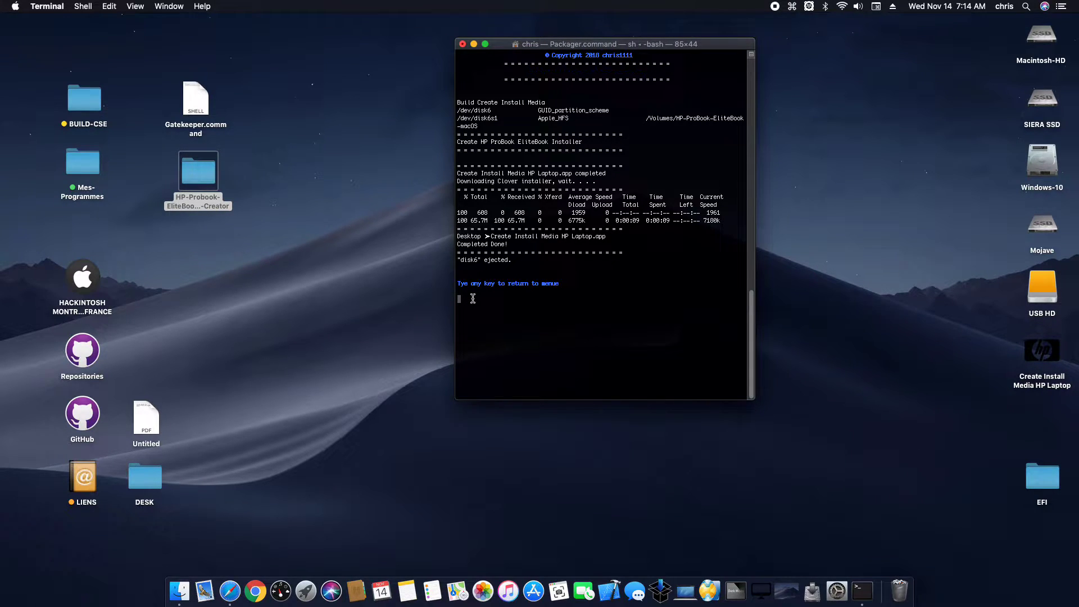
{"action": "key", "text": "Return"}
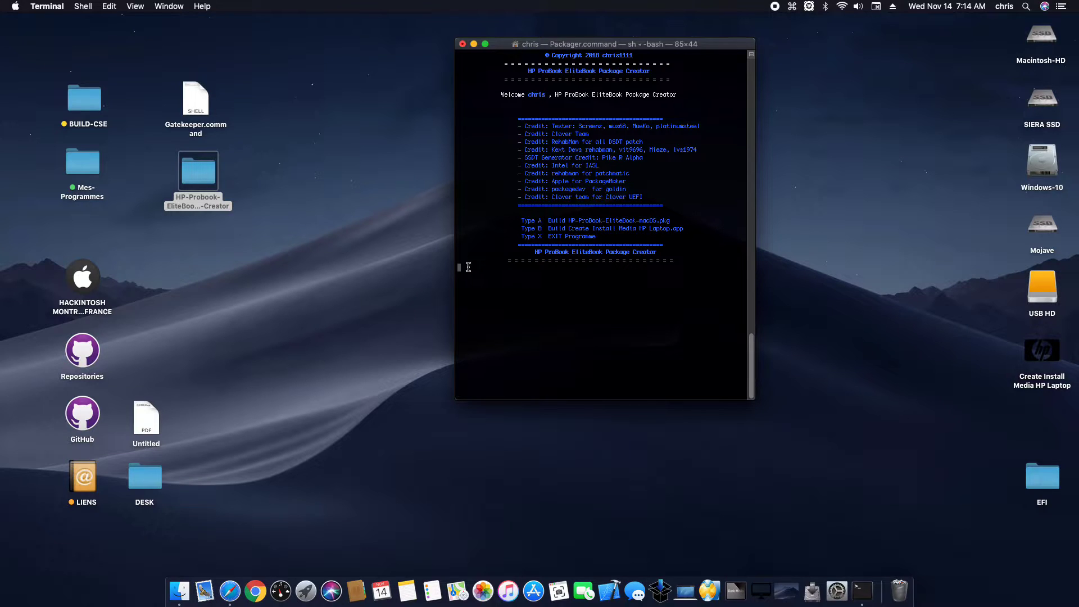
Step: Start building HP-ProBook-EliteBook-macOS.pkg with option A of the package creator
{"action": "left_click_drag", "start_coordinate": [520, 222], "coordinate": [545, 221]}
{"action": "left_click", "coordinate": [543, 222]}
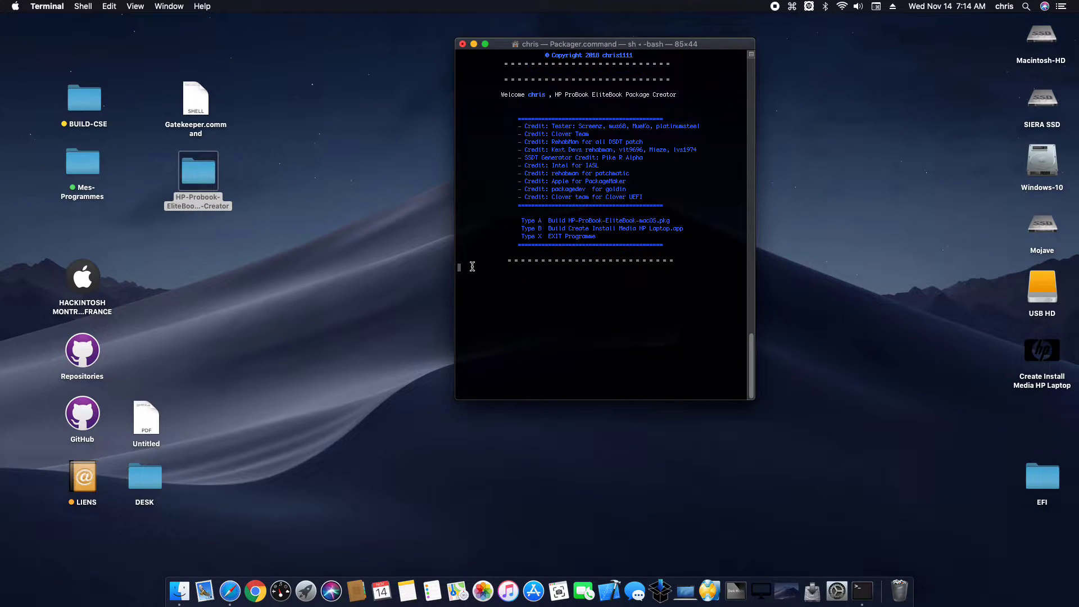
{"action": "type", "text": "a"}
{"action": "key", "text": "Return"}
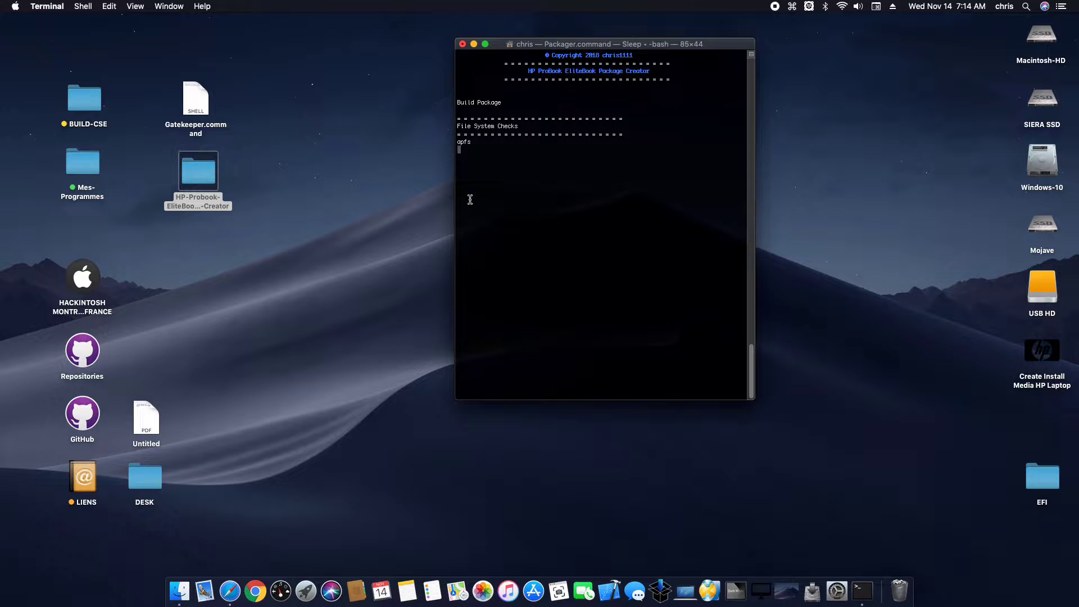
{"action": "left_click", "coordinate": [470, 141]}
{"action": "left_click_drag", "start_coordinate": [470, 141], "coordinate": [424, 113]}
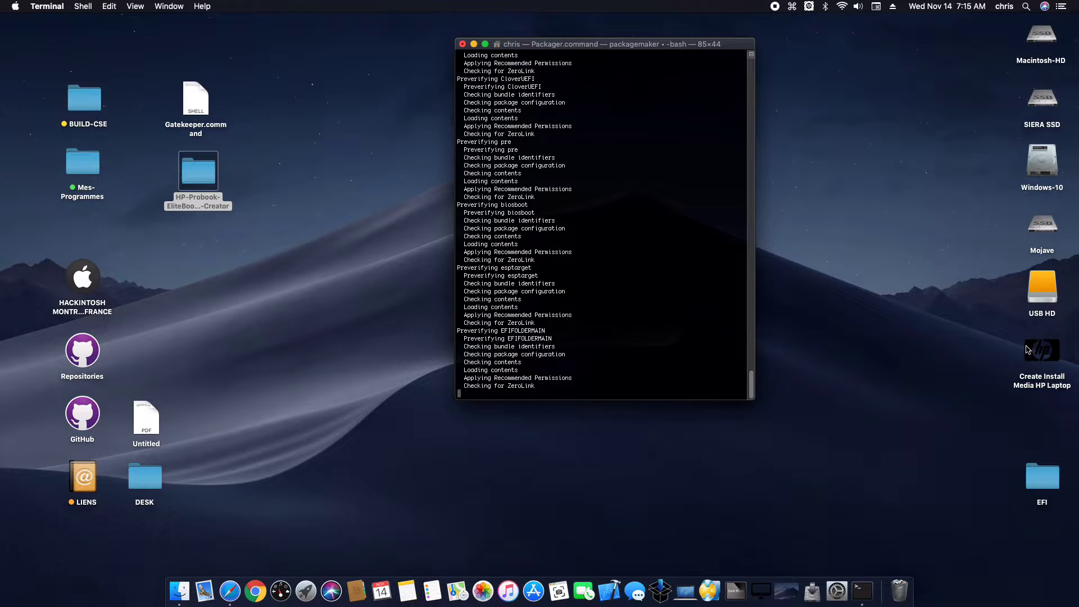
Step: Move the Create Install Media HP Laptop app beside Gatekeeper.command on the desktop and check its full name in its file information
{"action": "left_click_drag", "start_coordinate": [1028, 350], "coordinate": [264, 96]}
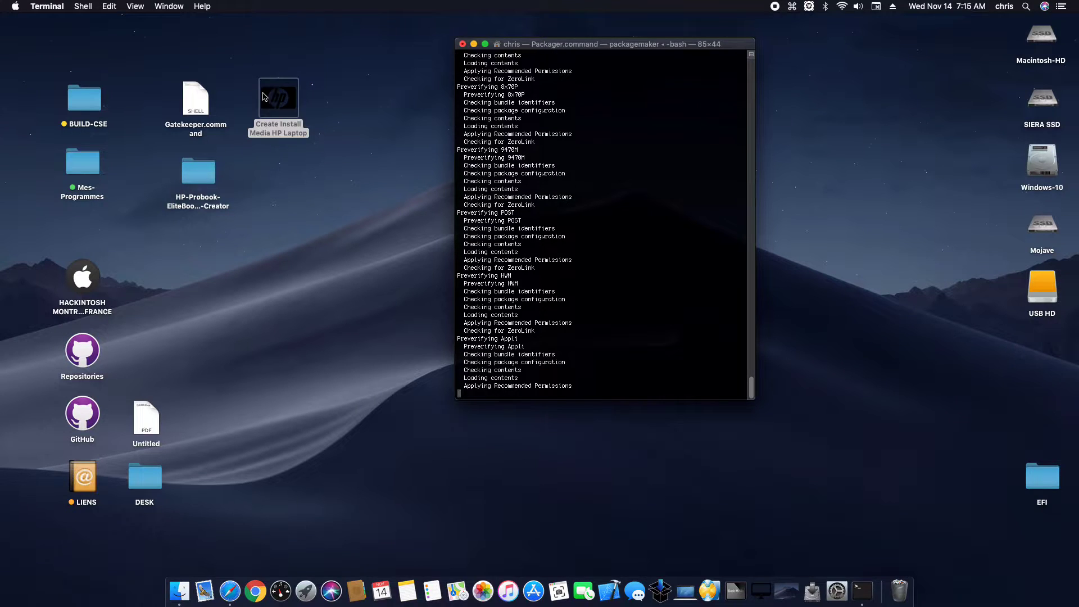
{"action": "right_click", "coordinate": [264, 97]}
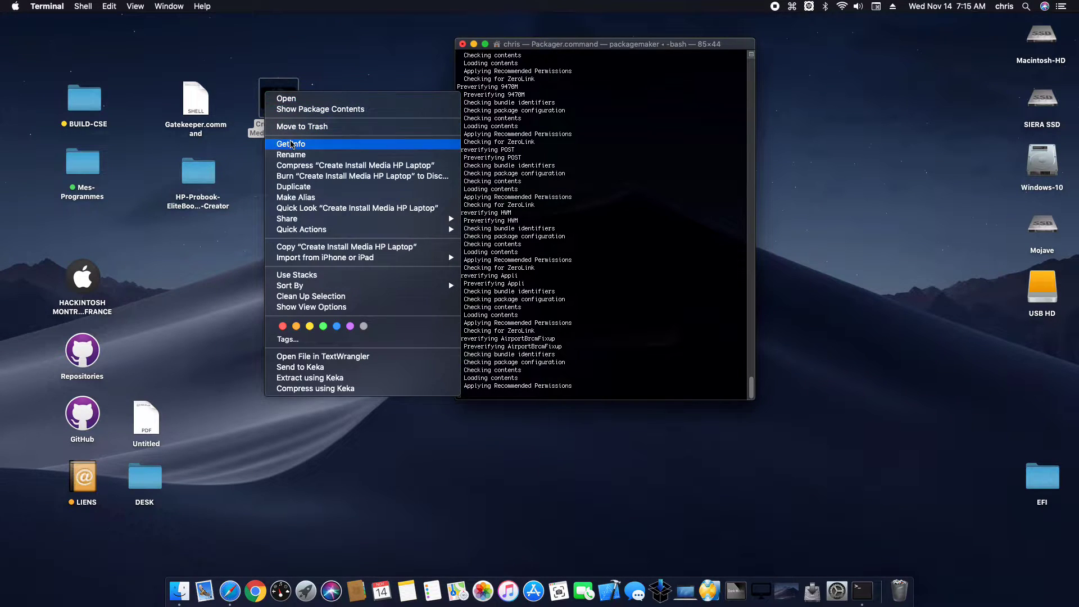
{"action": "left_click", "coordinate": [294, 147]}
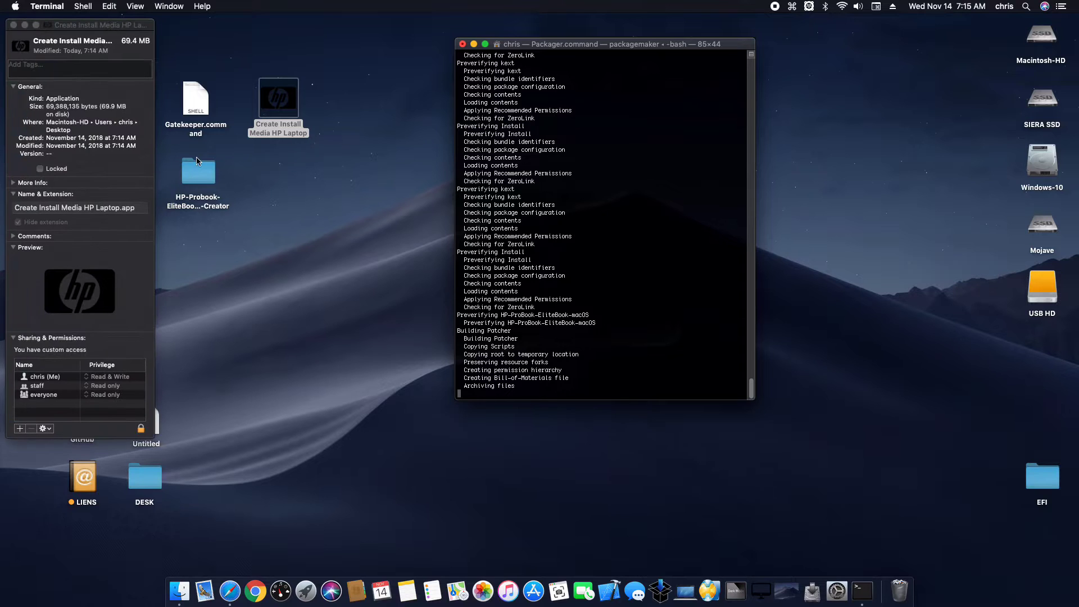
{"action": "left_click", "coordinate": [139, 208]}
{"action": "left_click_drag", "start_coordinate": [138, 209], "coordinate": [18, 198]}
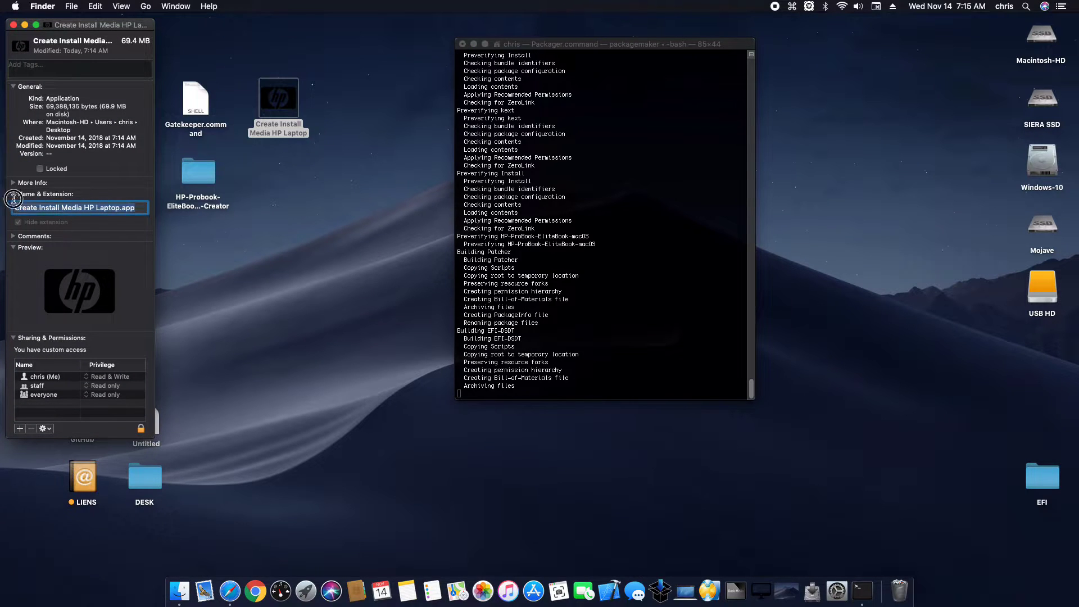
{"action": "left_click", "coordinate": [142, 208]}
{"action": "left_click", "coordinate": [14, 25]}
{"action": "left_click", "coordinate": [291, 188]}
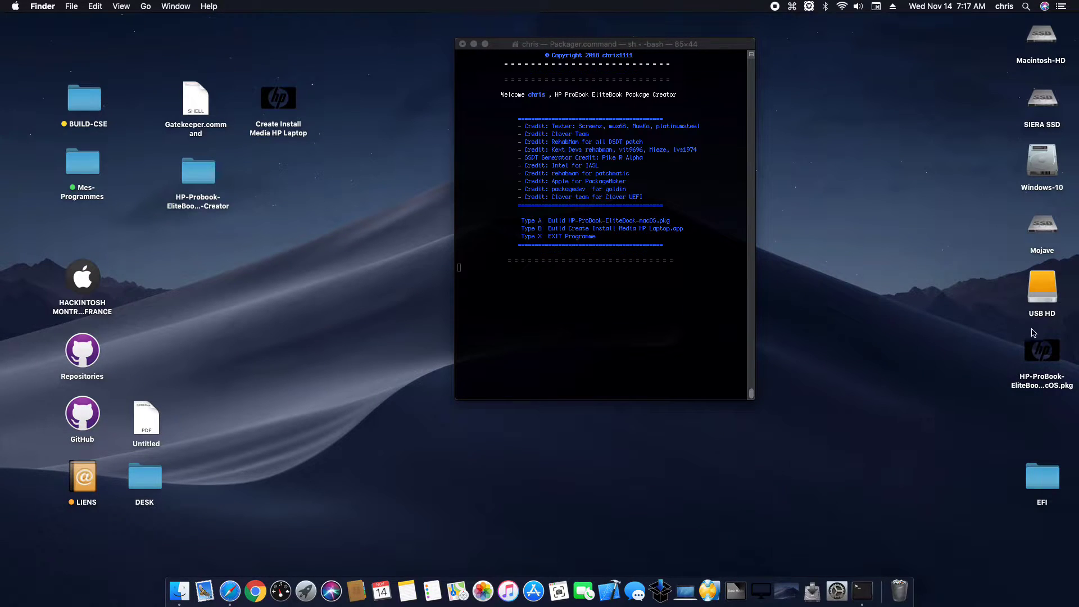
Step: Move the built HP-ProBook-EliteBook-macOS.pkg file on the desktop to just below the Create Install Media HP Laptop app
{"action": "left_click", "coordinate": [1034, 354]}
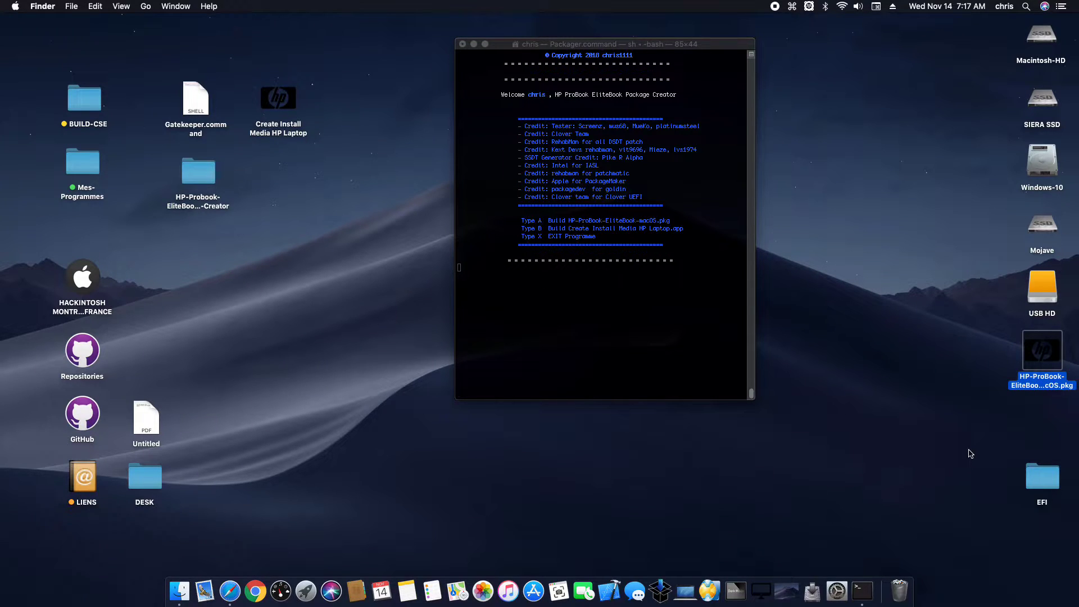
{"action": "left_click", "coordinate": [1007, 380]}
{"action": "left_click_drag", "start_coordinate": [1028, 357], "coordinate": [274, 175]}
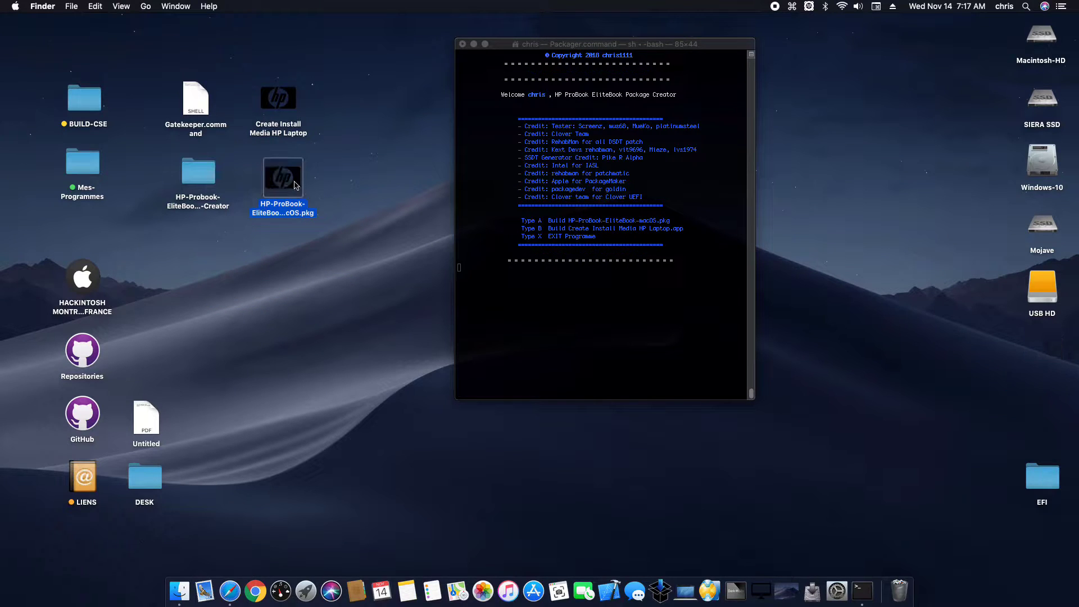
Step: Exit the package creator with option X and close its Terminal window
{"action": "left_click", "coordinate": [468, 271]}
{"action": "left_click", "coordinate": [467, 269]}
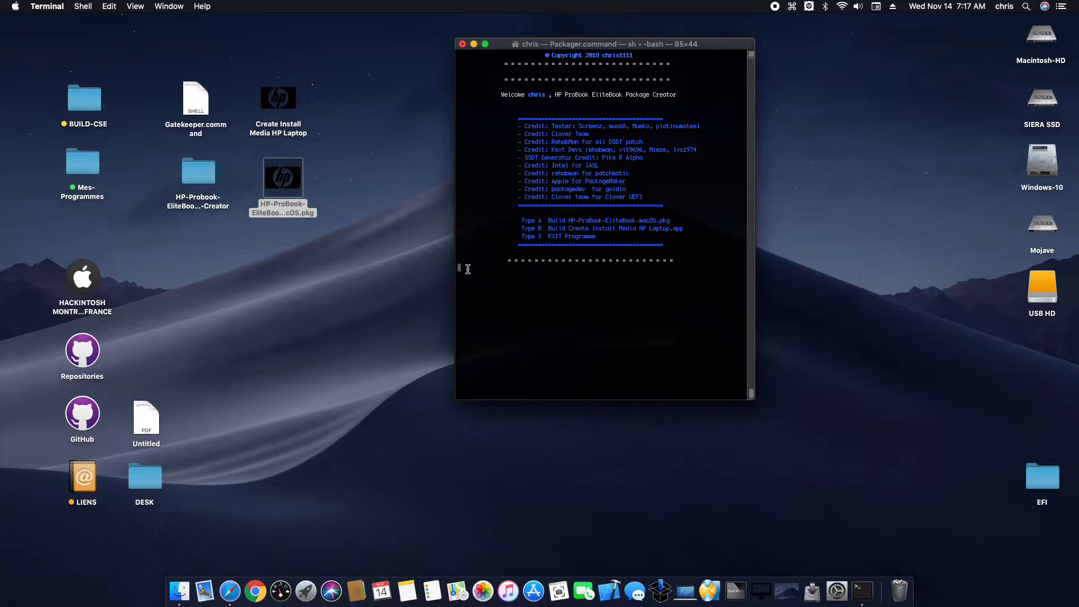
{"action": "type", "text": "x"}
{"action": "key", "text": "Return"}
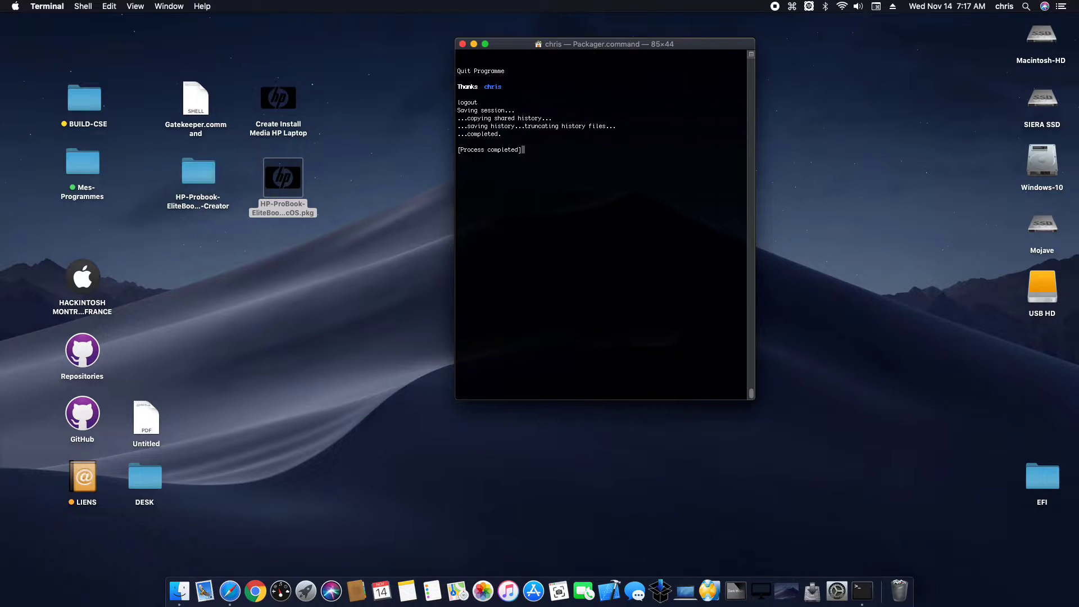
{"action": "left_click_drag", "start_coordinate": [508, 87], "coordinate": [428, 86]}
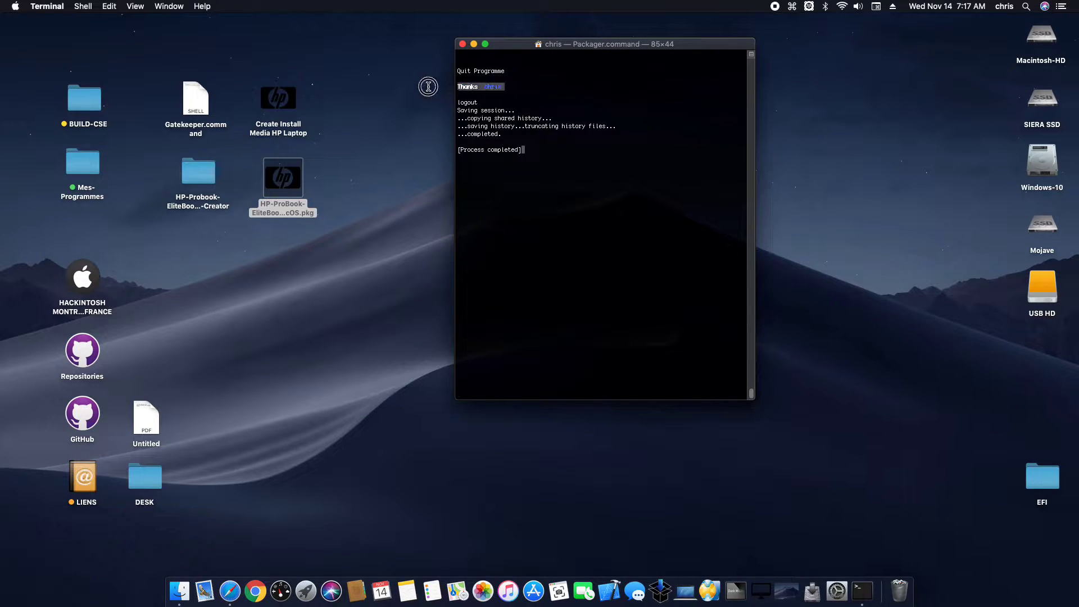
{"action": "left_click", "coordinate": [463, 44]}
{"action": "left_click", "coordinate": [446, 212]}
{"action": "left_click", "coordinate": [444, 225]}
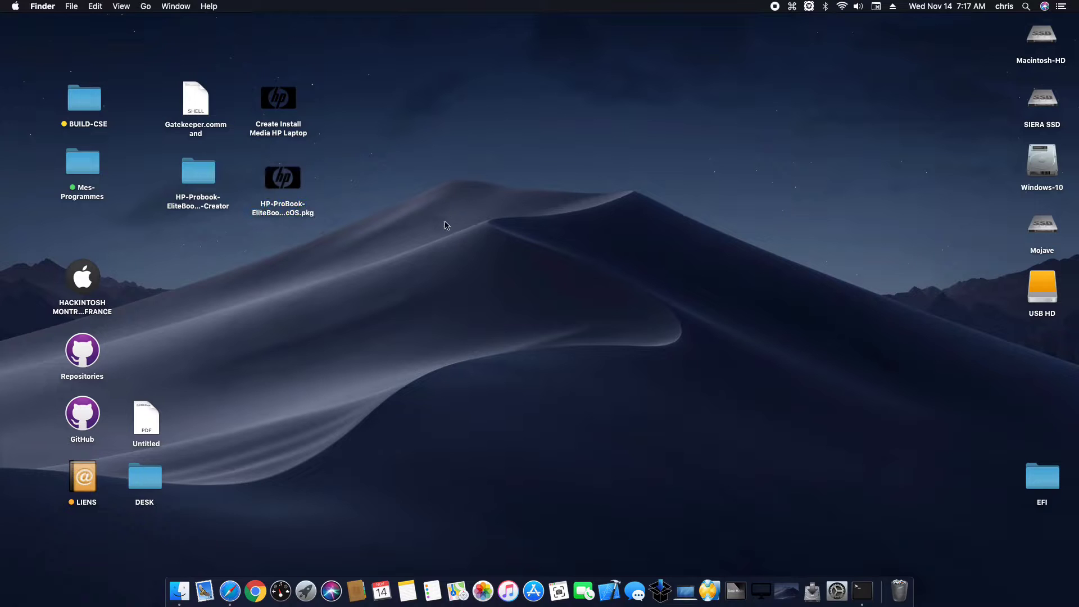
Step: Open the Create Install Media HP Laptop app, allow the downloaded app, run it and continue past its formatting instructions to Disk Utility
{"action": "left_click", "coordinate": [267, 104]}
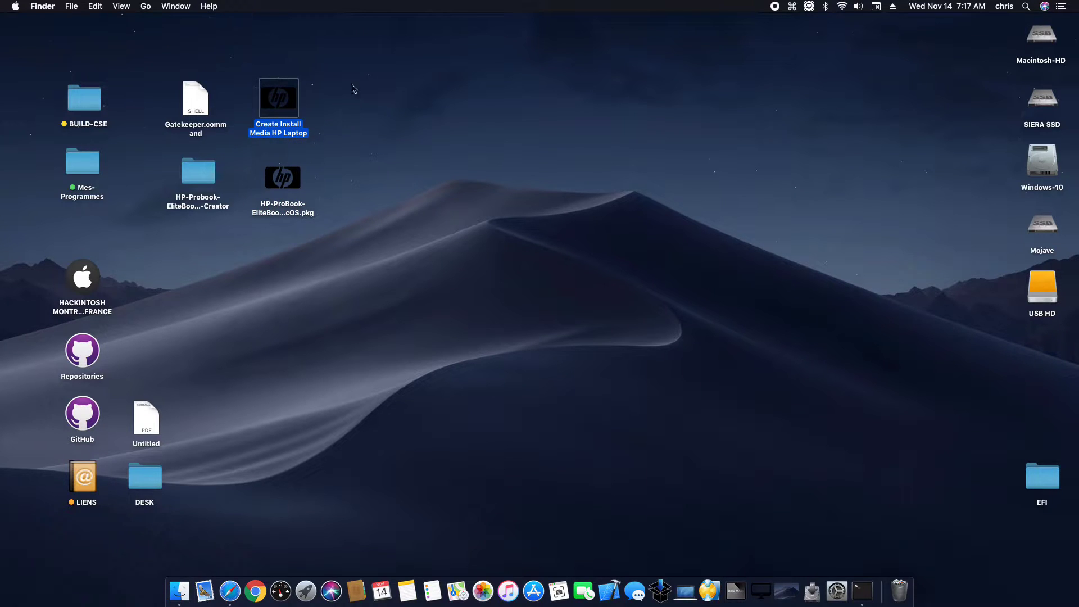
{"action": "left_click", "coordinate": [1039, 293]}
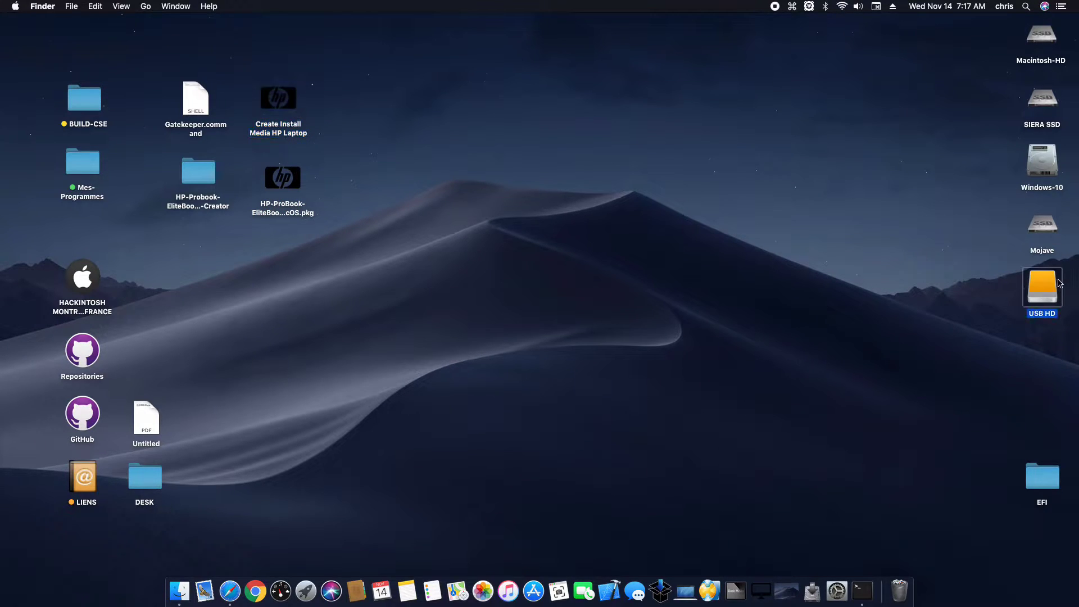
{"action": "left_click", "coordinate": [344, 170]}
{"action": "double_click", "coordinate": [267, 101]}
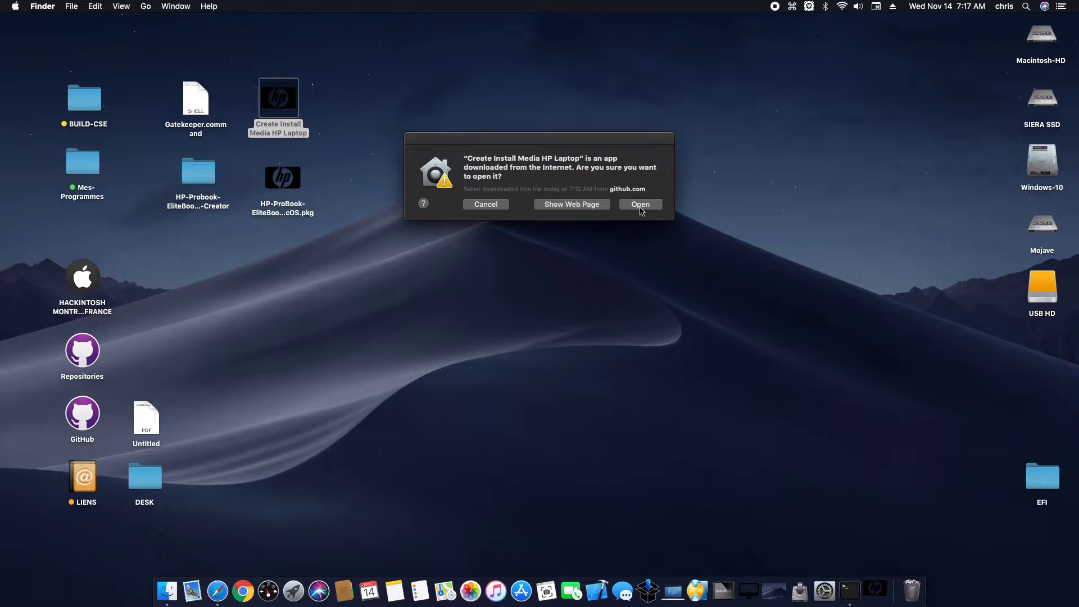
{"action": "left_click", "coordinate": [645, 205]}
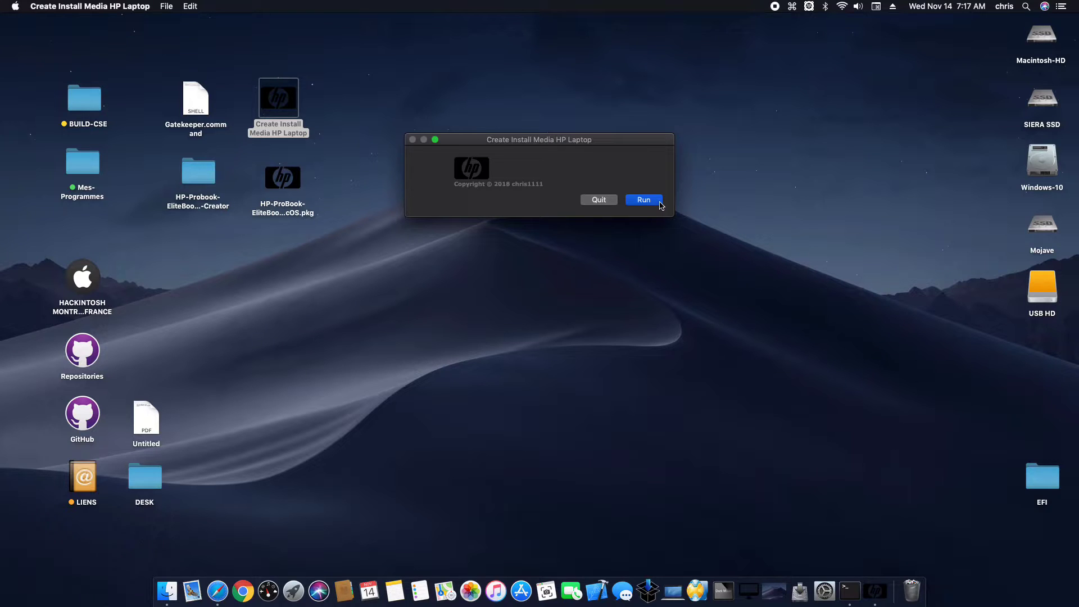
{"action": "left_click", "coordinate": [655, 201]}
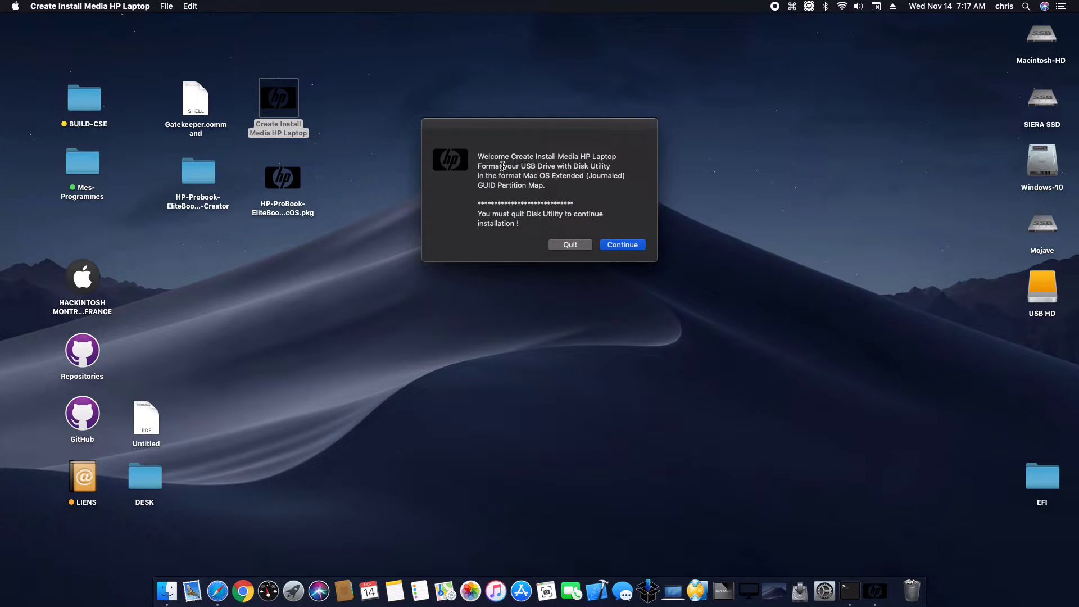
{"action": "left_click_drag", "start_coordinate": [477, 155], "coordinate": [533, 225]}
{"action": "left_click", "coordinate": [629, 245]}
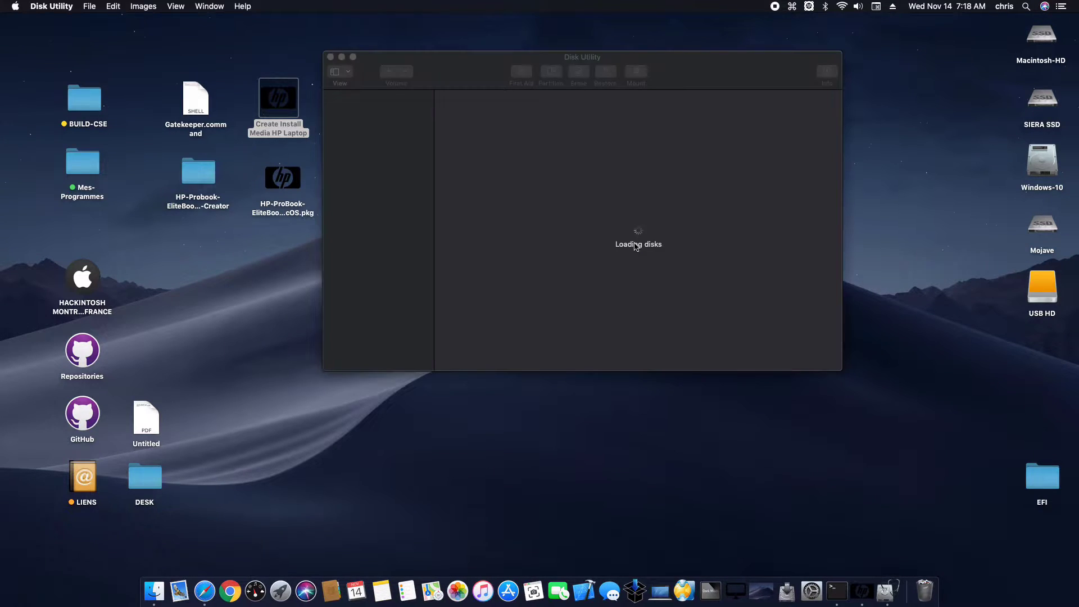
Step: Set Disk Utility to show all devices and inspect the external USB HD volume
{"action": "left_click_drag", "start_coordinate": [458, 72], "coordinate": [478, 69]}
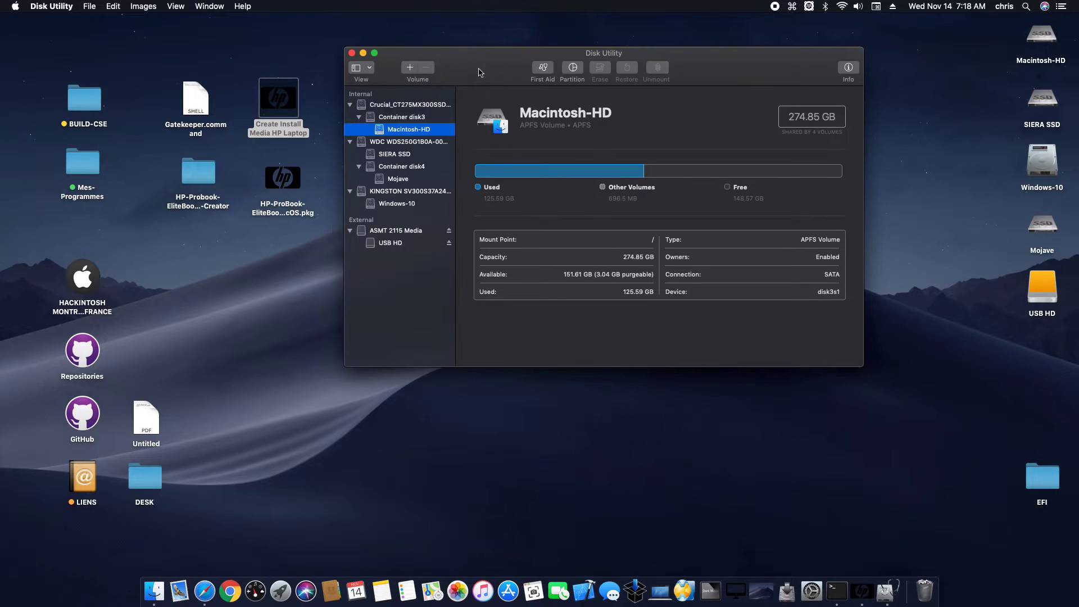
{"action": "left_click", "coordinate": [369, 68]}
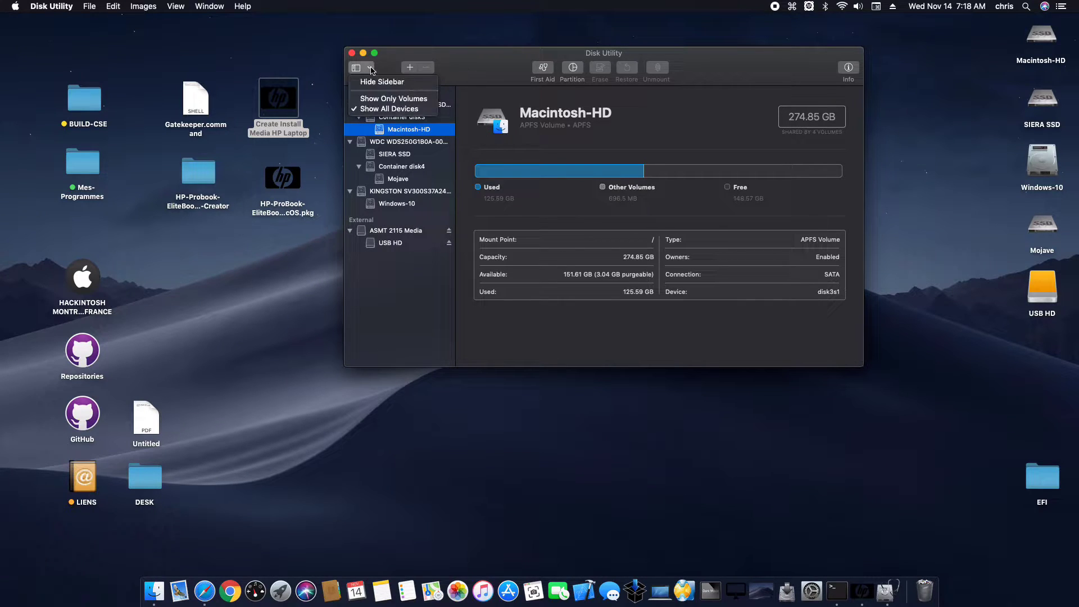
{"action": "left_click", "coordinate": [408, 110]}
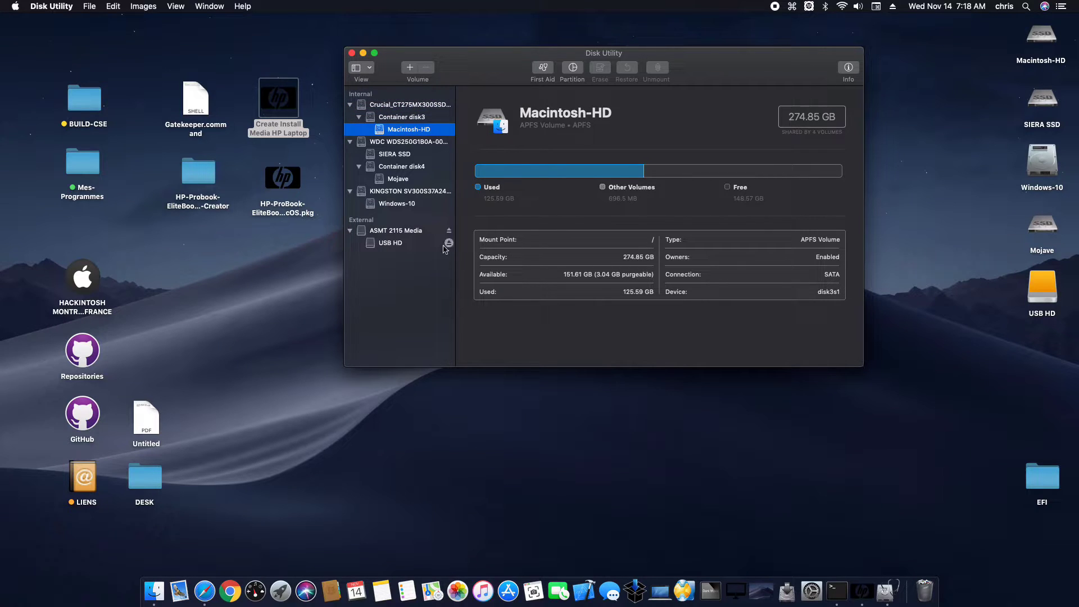
{"action": "left_click", "coordinate": [390, 245]}
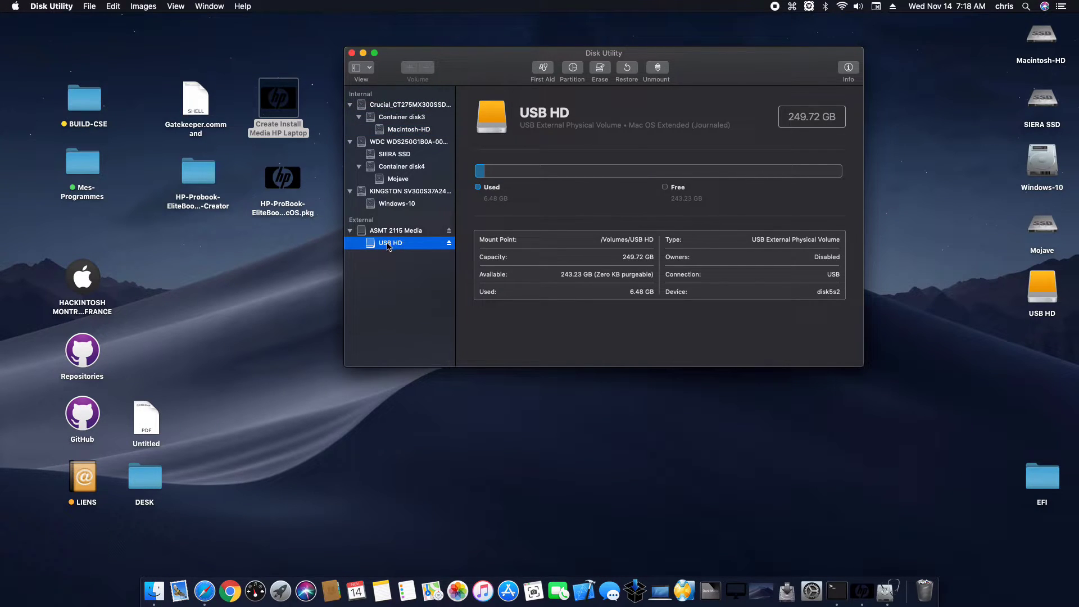
{"action": "left_click", "coordinate": [658, 68]}
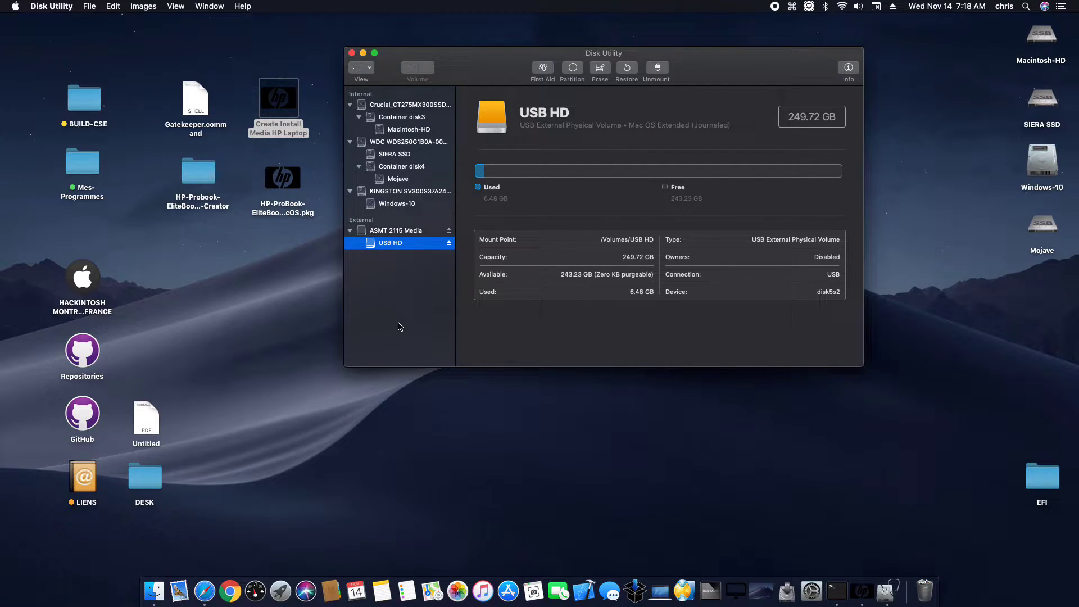
Step: Erase the ASMT 2115 Media disk as USB HD with Mac OS Extended (Journaled) and GUID Partition Map, and close Disk Utility
{"action": "left_click", "coordinate": [412, 233]}
{"action": "left_click", "coordinate": [599, 67]}
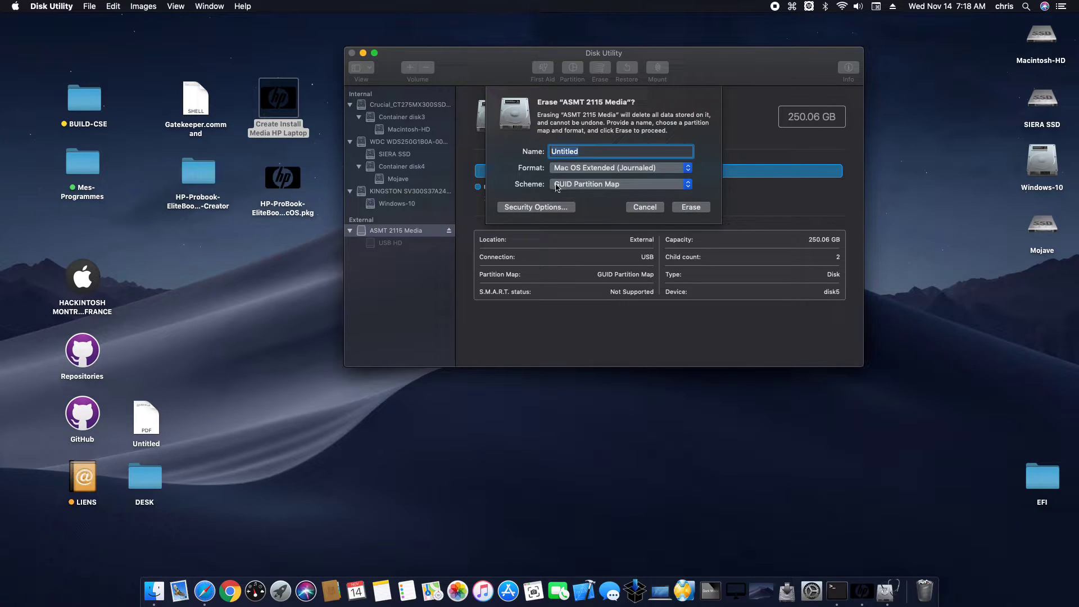
{"action": "left_click", "coordinate": [577, 185]}
{"action": "left_click", "coordinate": [577, 185]}
{"action": "left_click", "coordinate": [601, 168]}
{"action": "left_click", "coordinate": [606, 169]}
{"action": "key", "text": "BackSpace"}
{"action": "type", "text": "USB H"}
{"action": "left_click", "coordinate": [699, 209]}
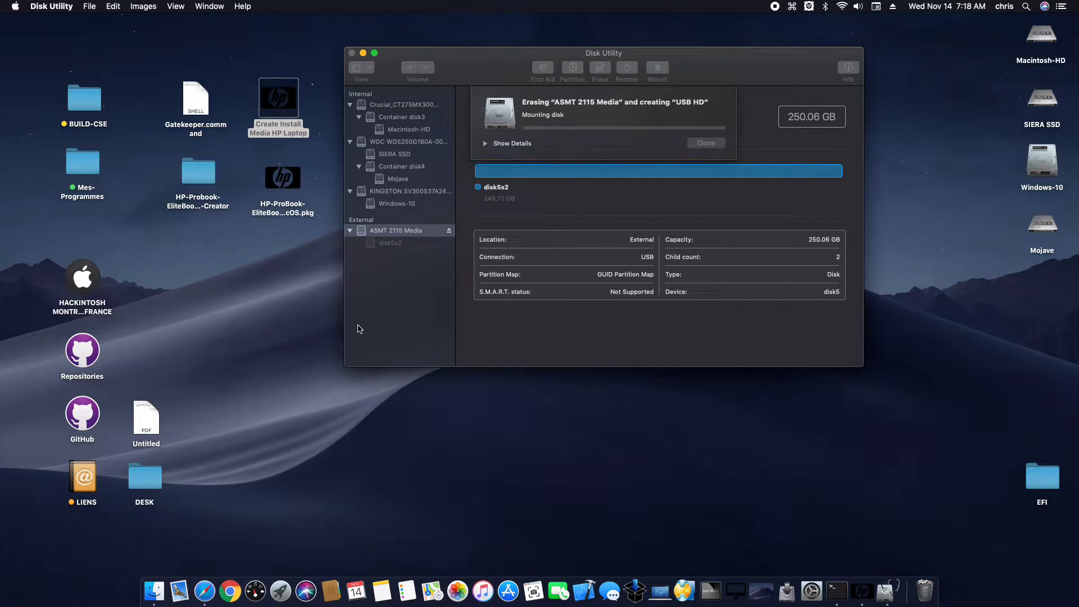
{"action": "left_click", "coordinate": [582, 236]}
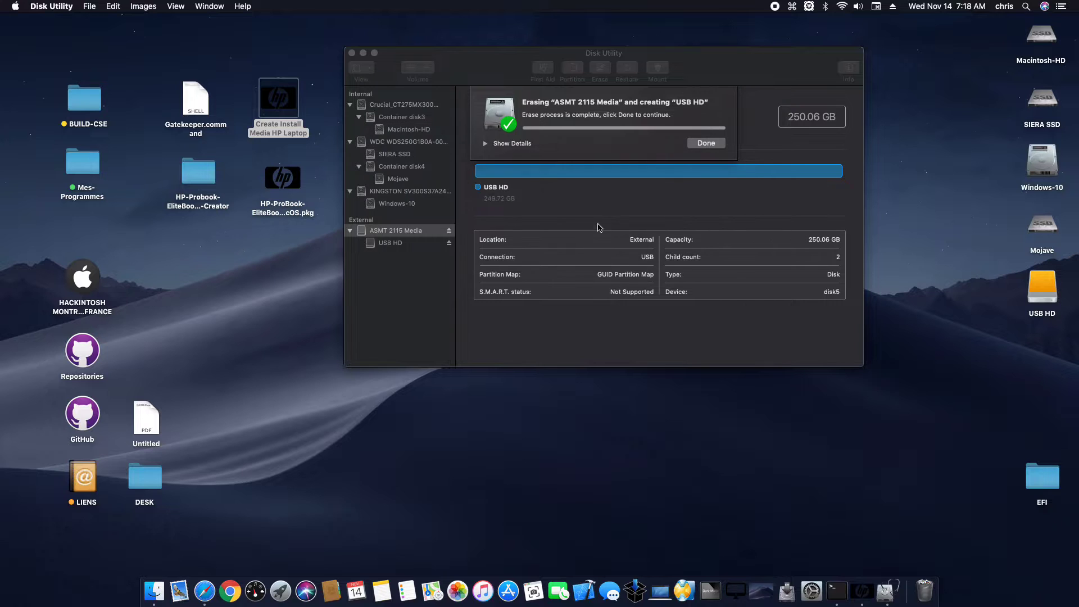
{"action": "left_click", "coordinate": [710, 144]}
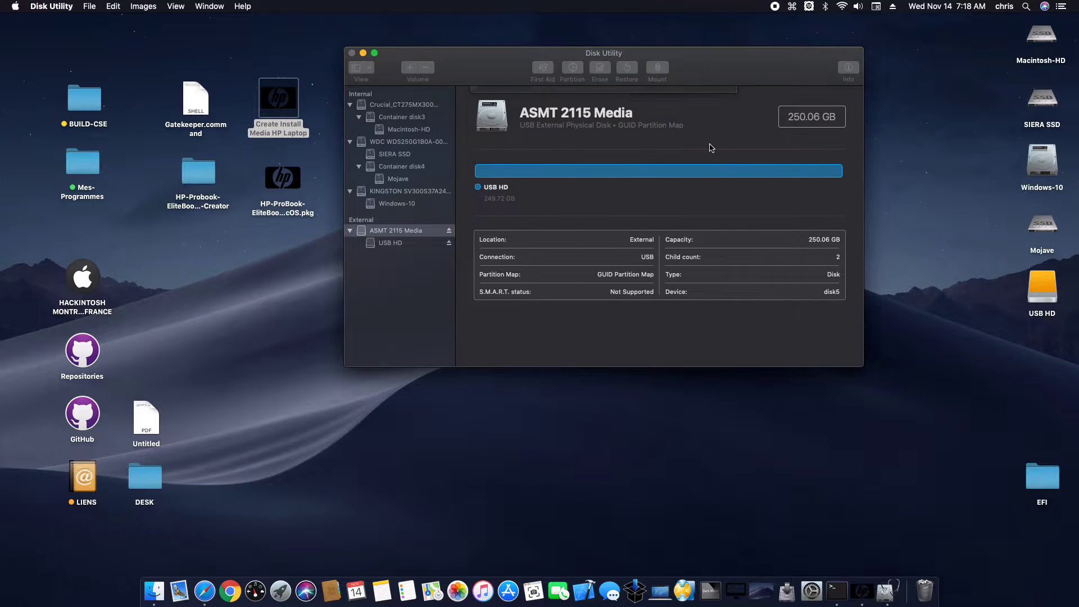
{"action": "left_click", "coordinate": [352, 57]}
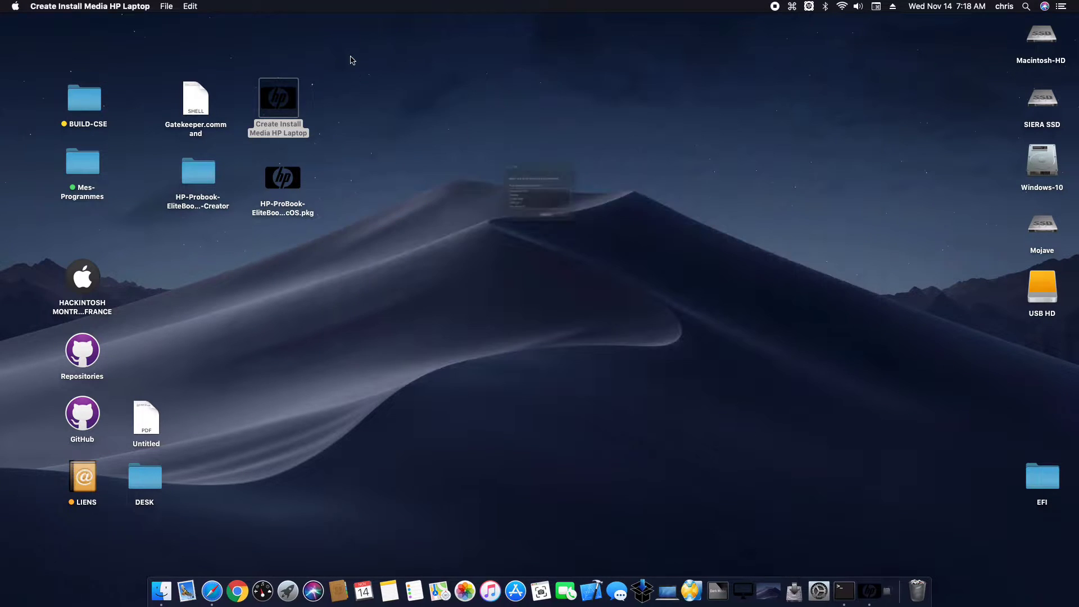
Step: Choose USB HD as the freshly formatted drive and authorize the changes with the account password
{"action": "left_click_drag", "start_coordinate": [511, 116], "coordinate": [528, 90]}
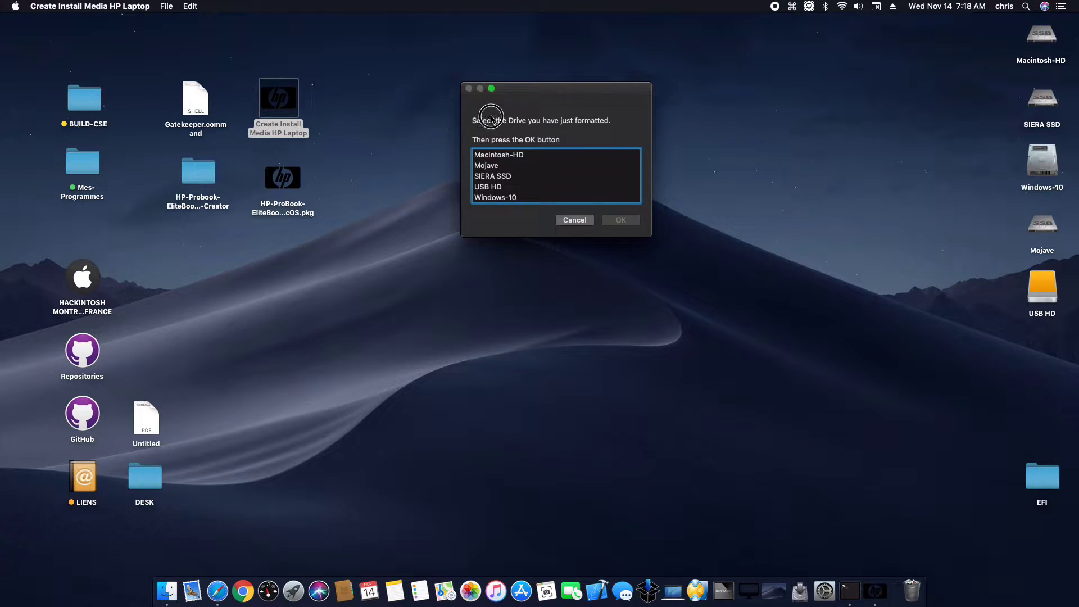
{"action": "left_click", "coordinate": [484, 188]}
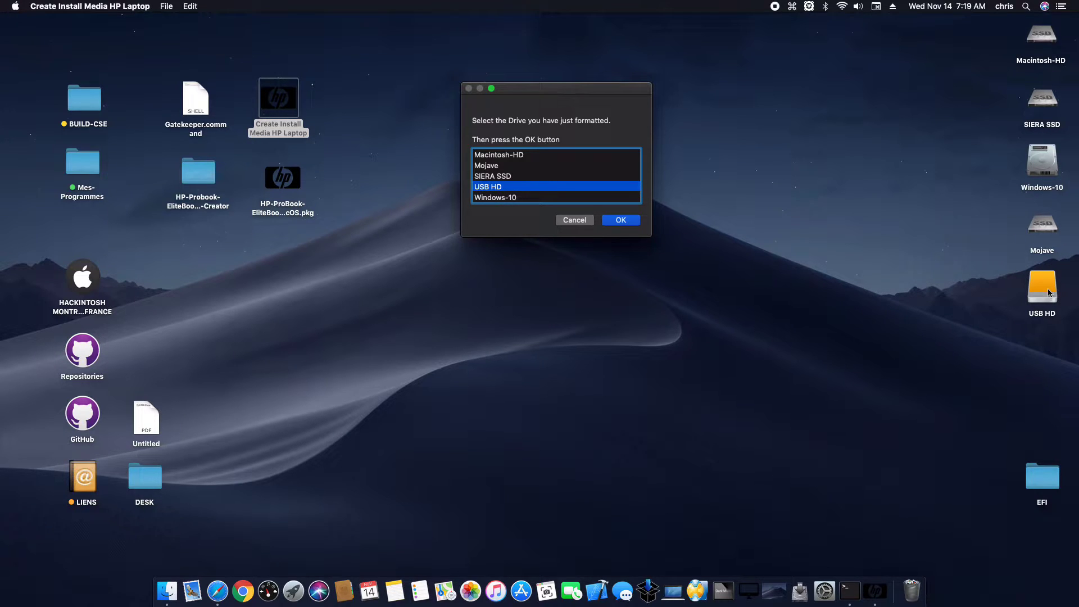
{"action": "left_click", "coordinate": [622, 220]}
{"action": "left_click", "coordinate": [563, 207]}
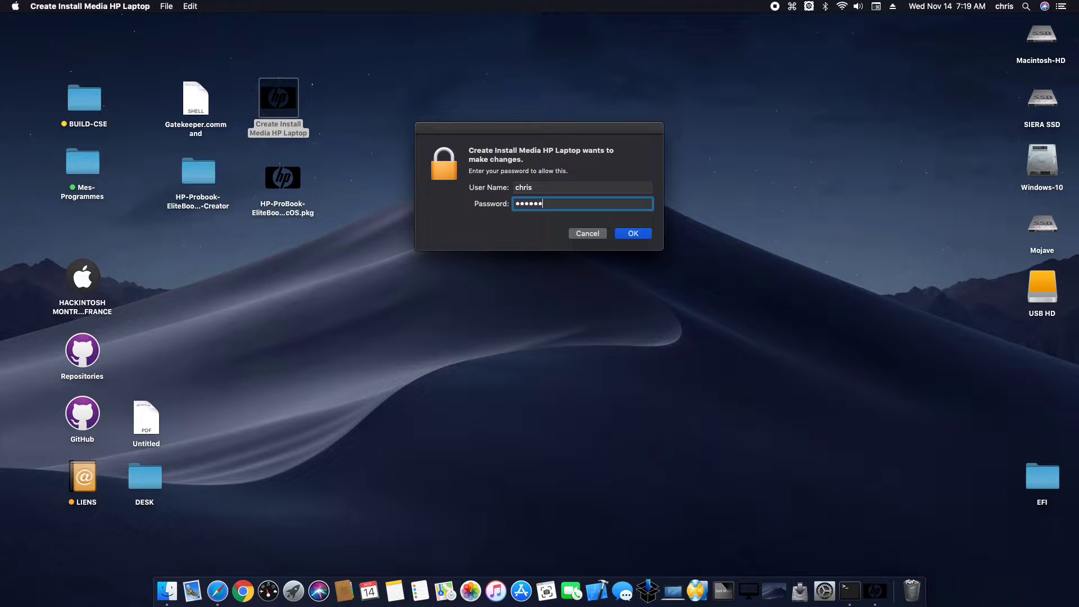
{"action": "key", "text": "Return"}
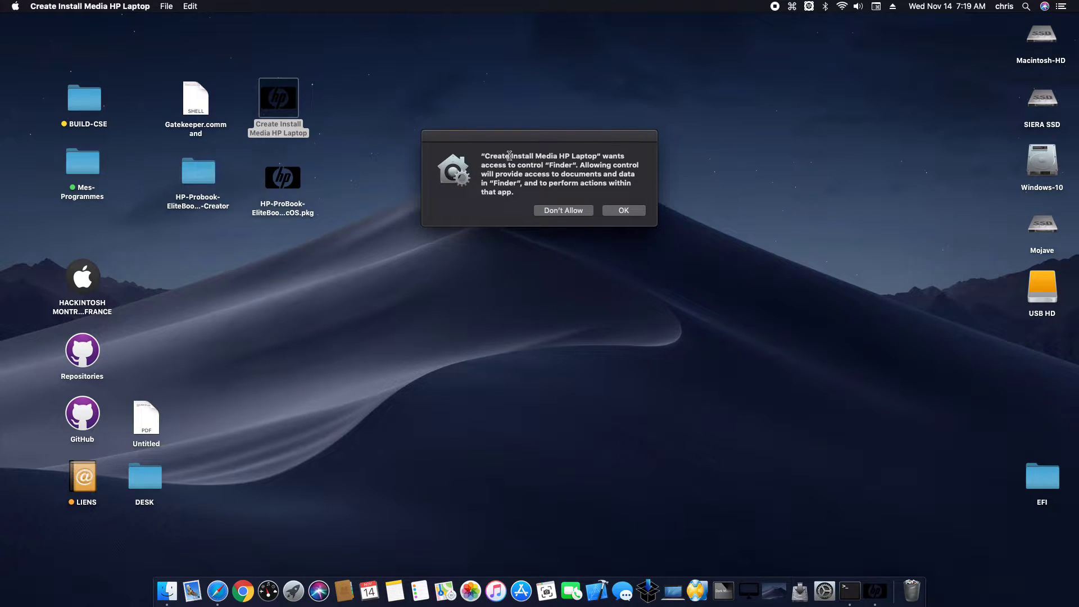
Step: Allow the app to control Finder and choose 10.13 to 10.14 as the Install macOS app's version range
{"action": "left_click_drag", "start_coordinate": [483, 155], "coordinate": [525, 193]}
{"action": "left_click", "coordinate": [521, 193]}
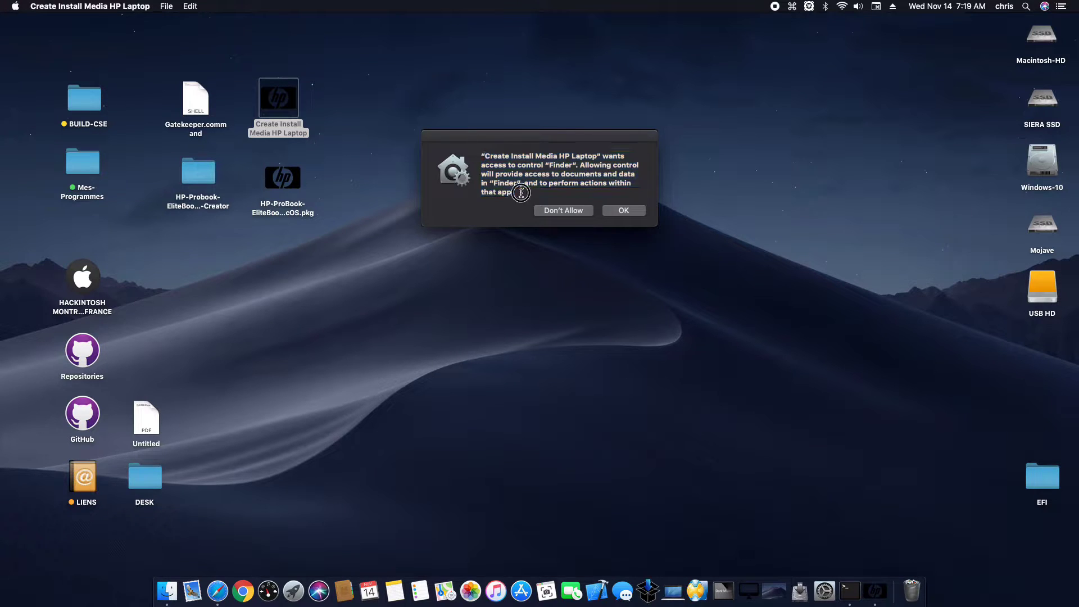
{"action": "left_click", "coordinate": [641, 211]}
{"action": "left_click_drag", "start_coordinate": [564, 141], "coordinate": [572, 116]}
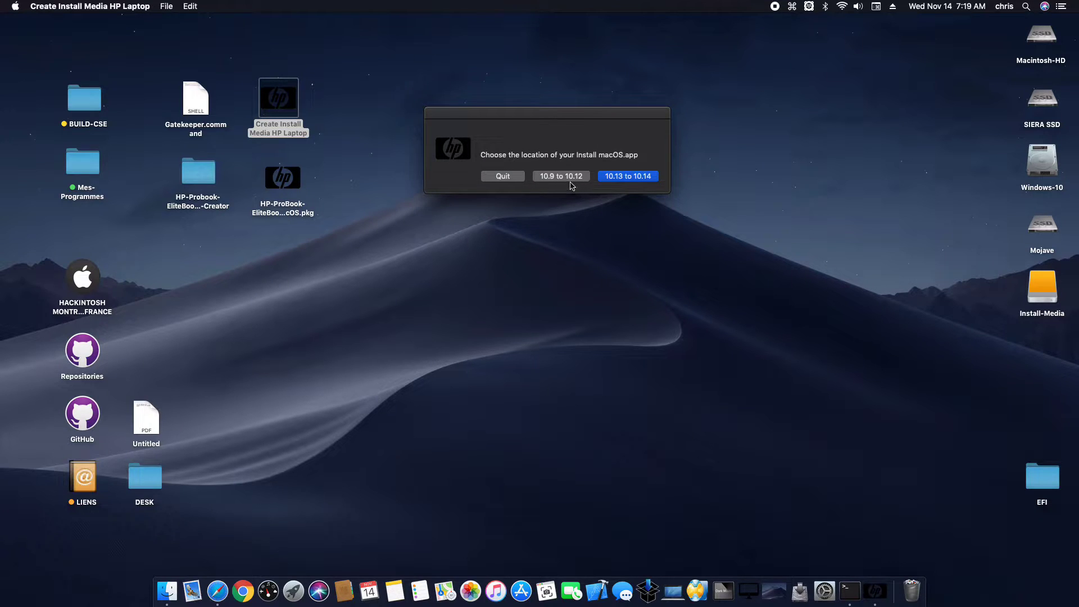
{"action": "left_click", "coordinate": [649, 181]}
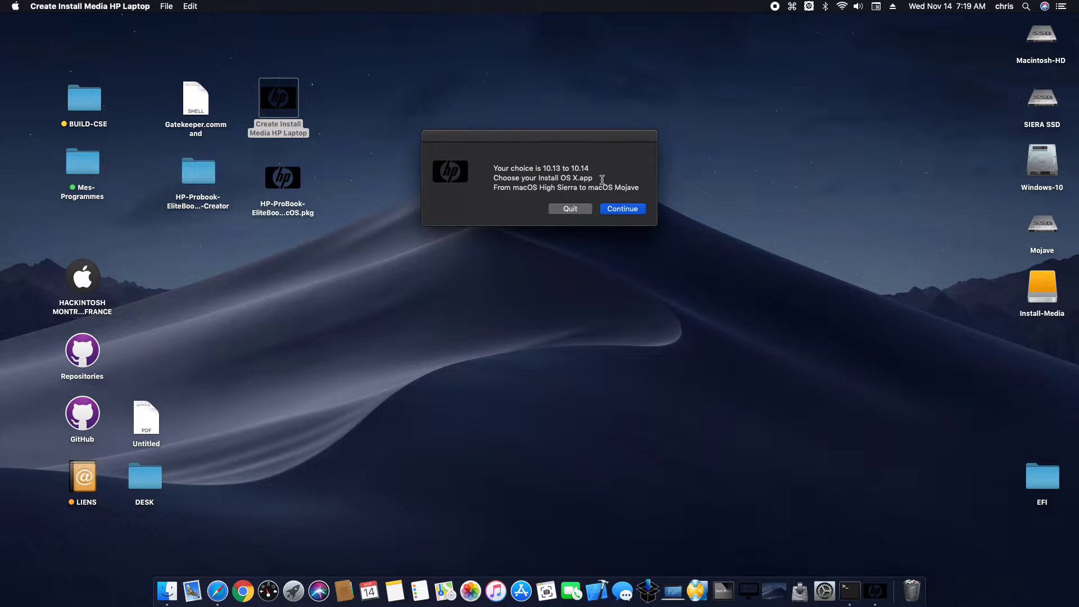
Step: Continue past the version confirmation and choose Install macOS Mojave from Applications as the installer source
{"action": "left_click_drag", "start_coordinate": [493, 169], "coordinate": [647, 187]}
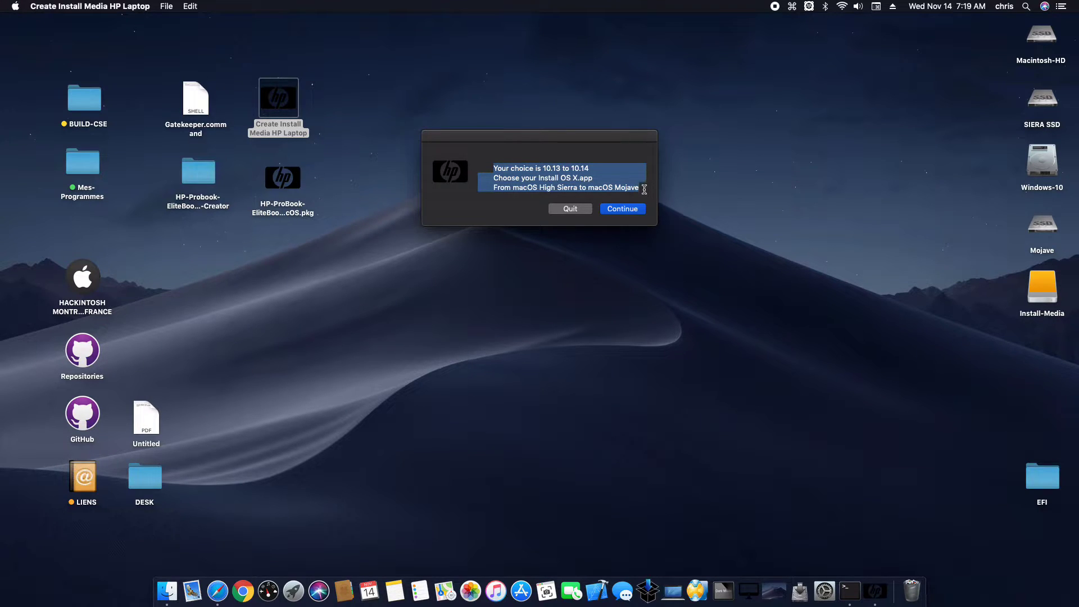
{"action": "left_click", "coordinate": [644, 189]}
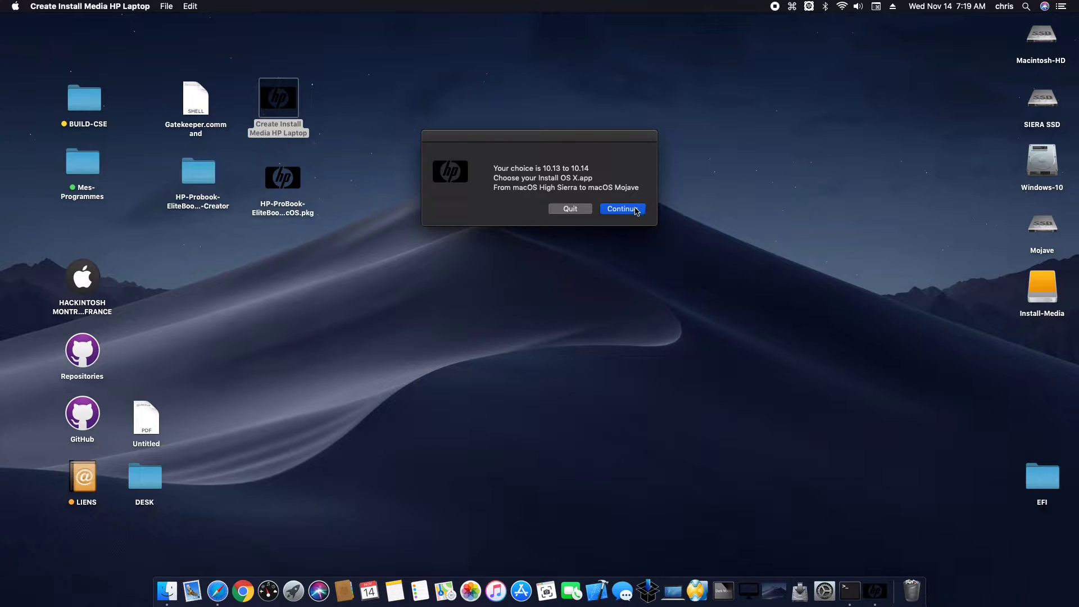
{"action": "left_click", "coordinate": [636, 211]}
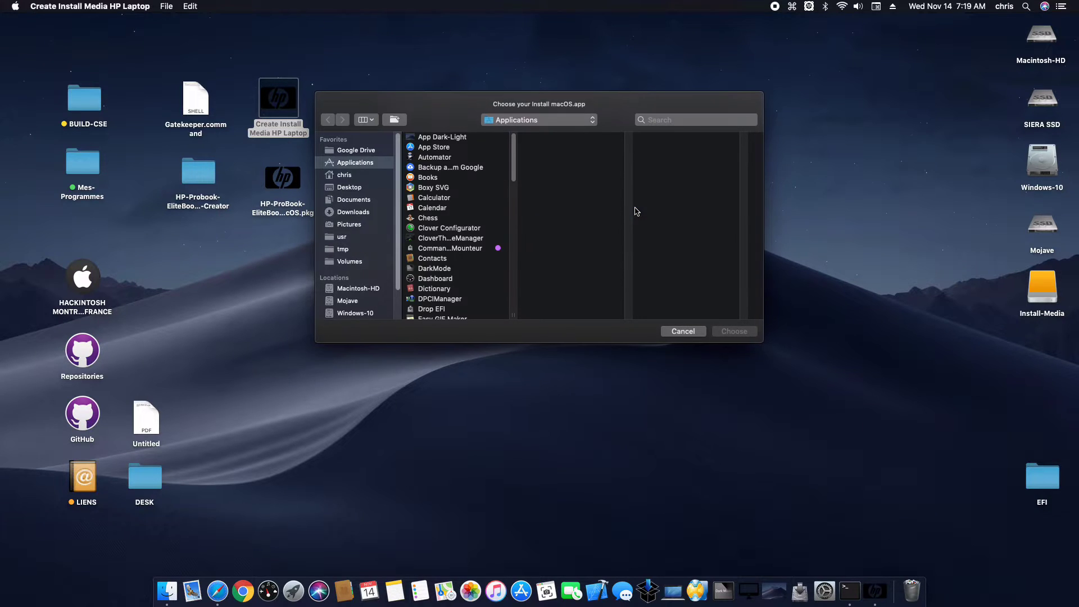
{"action": "scroll", "coordinate": [444, 222], "scroll_direction": "down", "scroll_amount": 10}
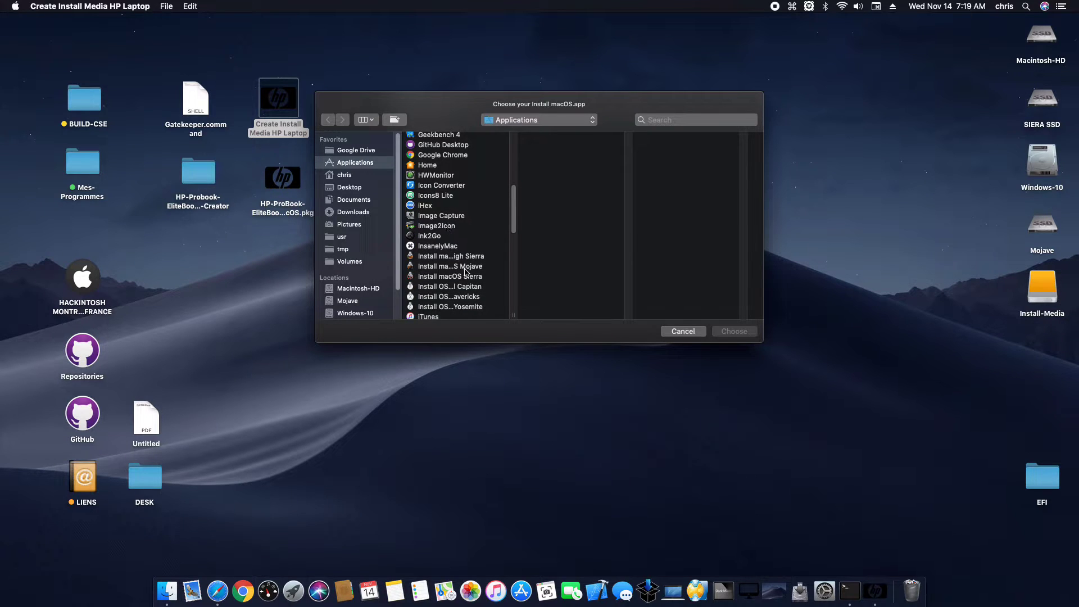
{"action": "left_click", "coordinate": [462, 267]}
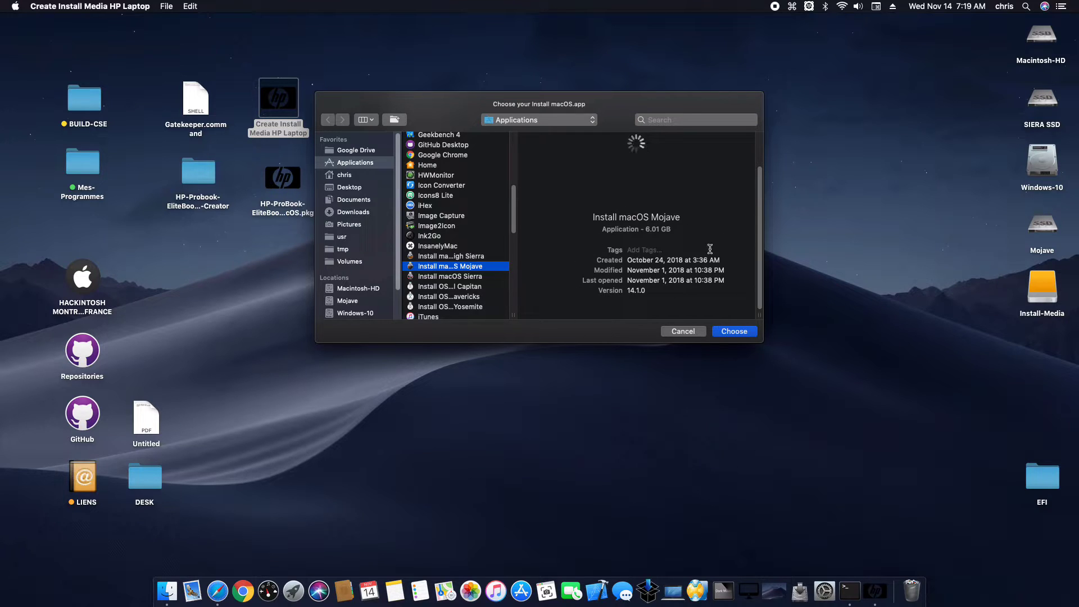
{"action": "left_click_drag", "start_coordinate": [647, 291], "coordinate": [626, 291]}
{"action": "left_click", "coordinate": [655, 289]}
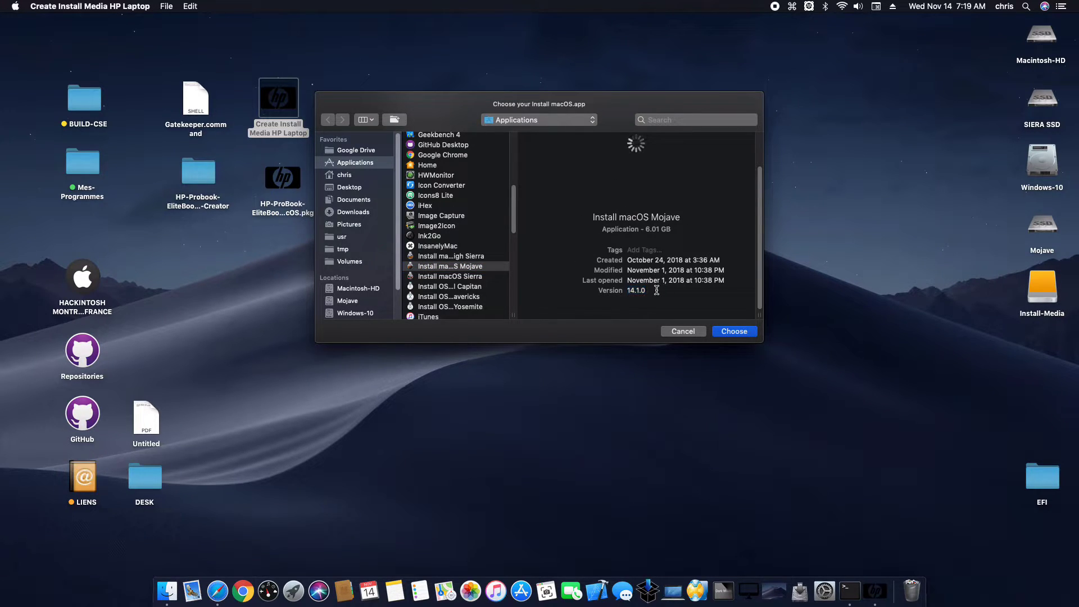
{"action": "left_click", "coordinate": [744, 334]}
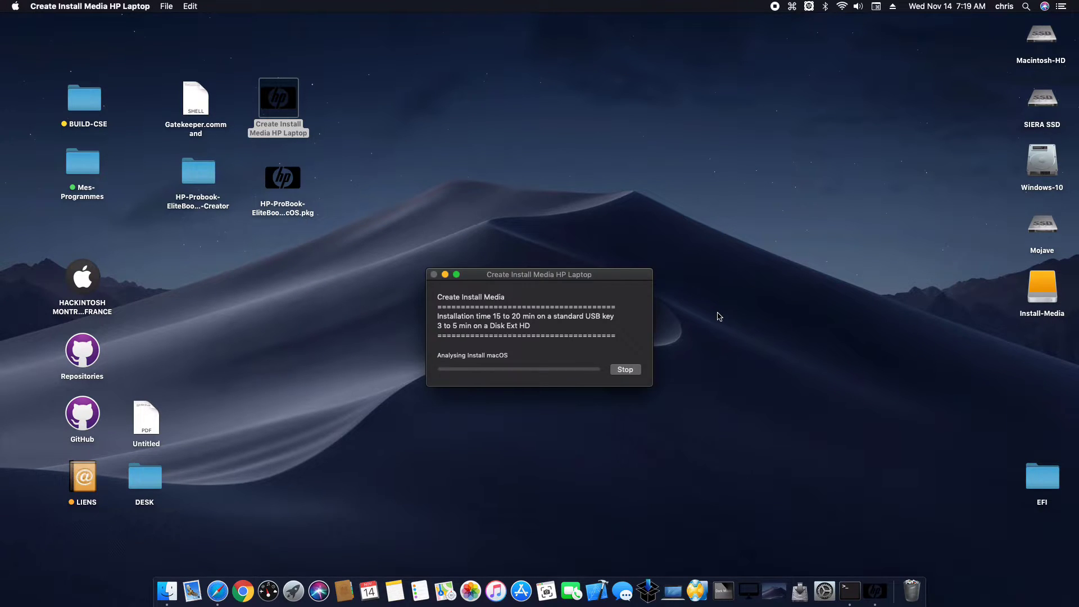
Step: Move the installation progress window aside and decline using the Install macOS Mojave drive for Time Machine backups
{"action": "left_click_drag", "start_coordinate": [627, 277], "coordinate": [658, 73]}
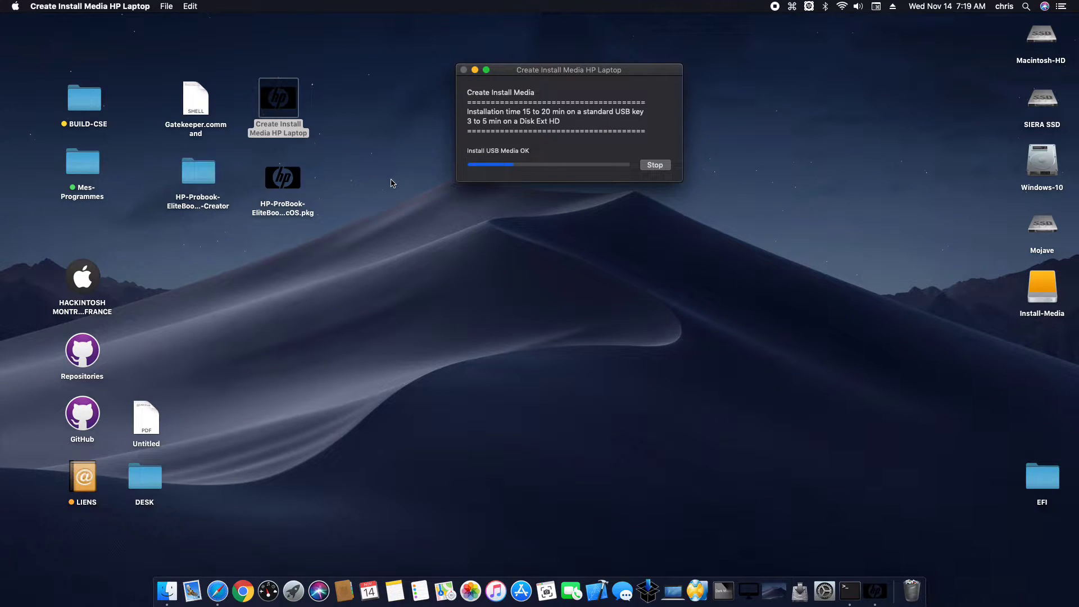
{"action": "left_click", "coordinate": [462, 85]}
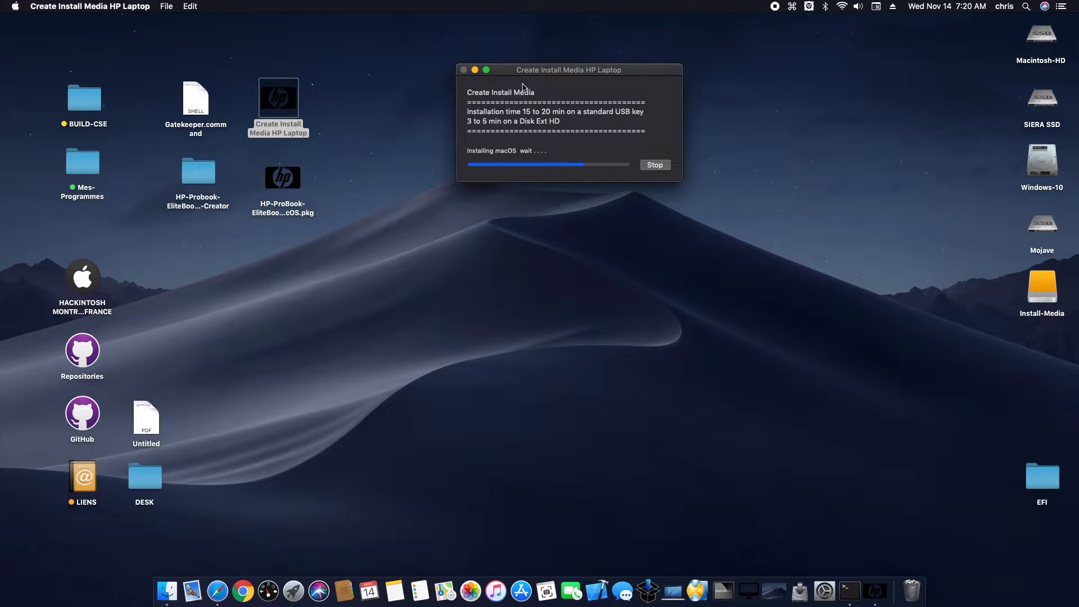
{"action": "left_click", "coordinate": [391, 161]}
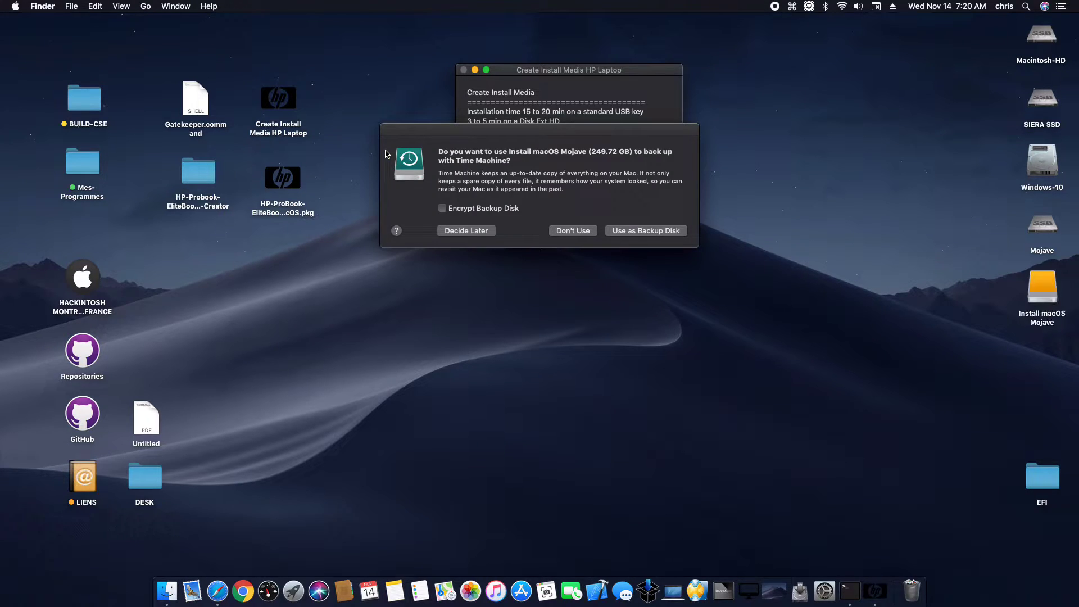
{"action": "left_click", "coordinate": [587, 231]}
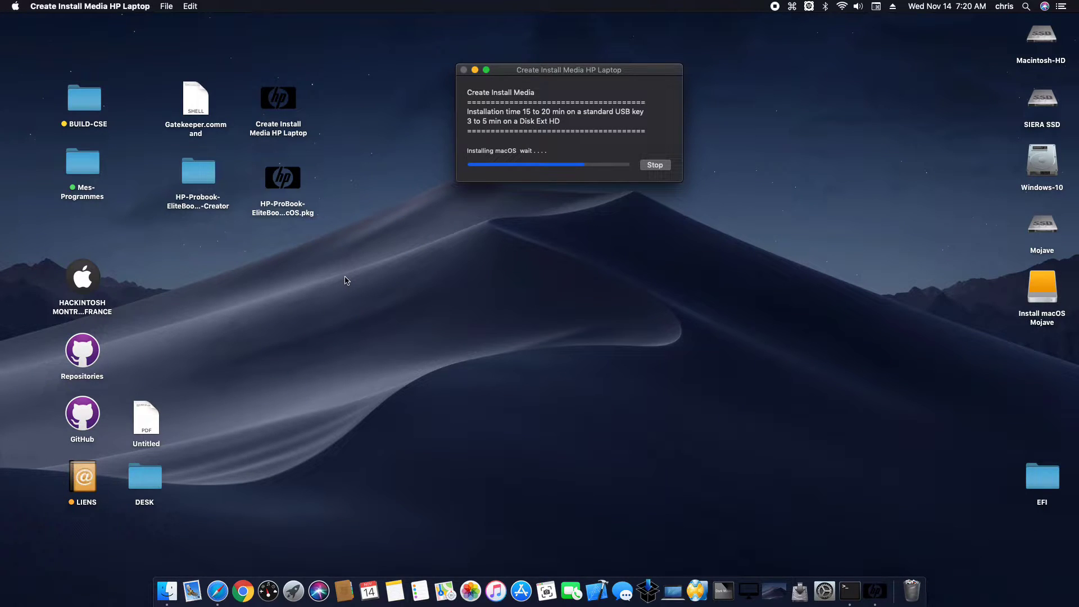
{"action": "mouse_move", "coordinate": [480, 400]}
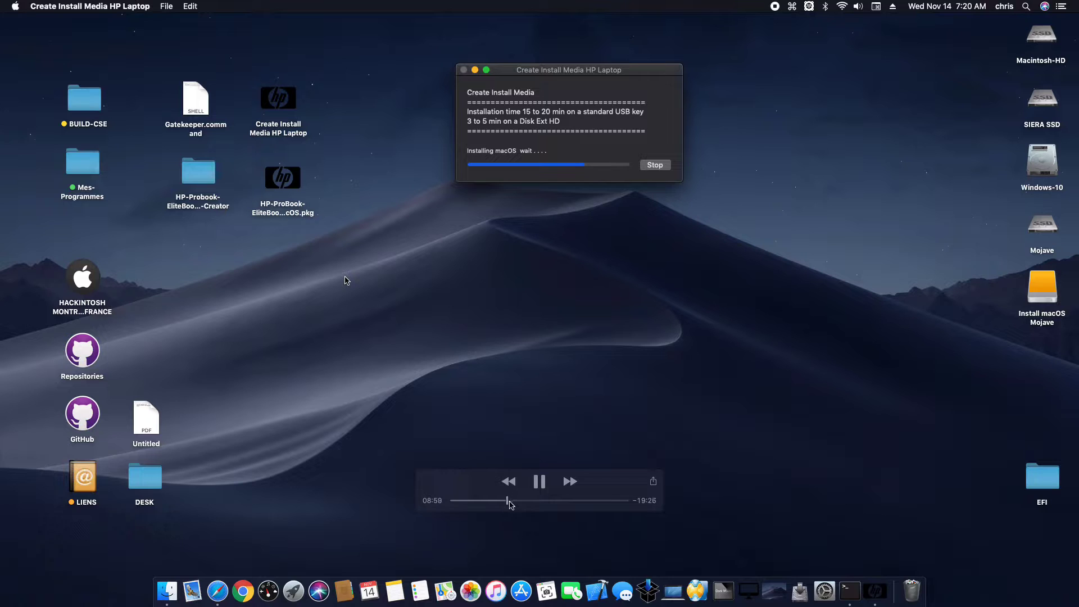
{"action": "left_click", "coordinate": [509, 501]}
{"action": "left_click_drag", "start_coordinate": [508, 500], "coordinate": [513, 501]}
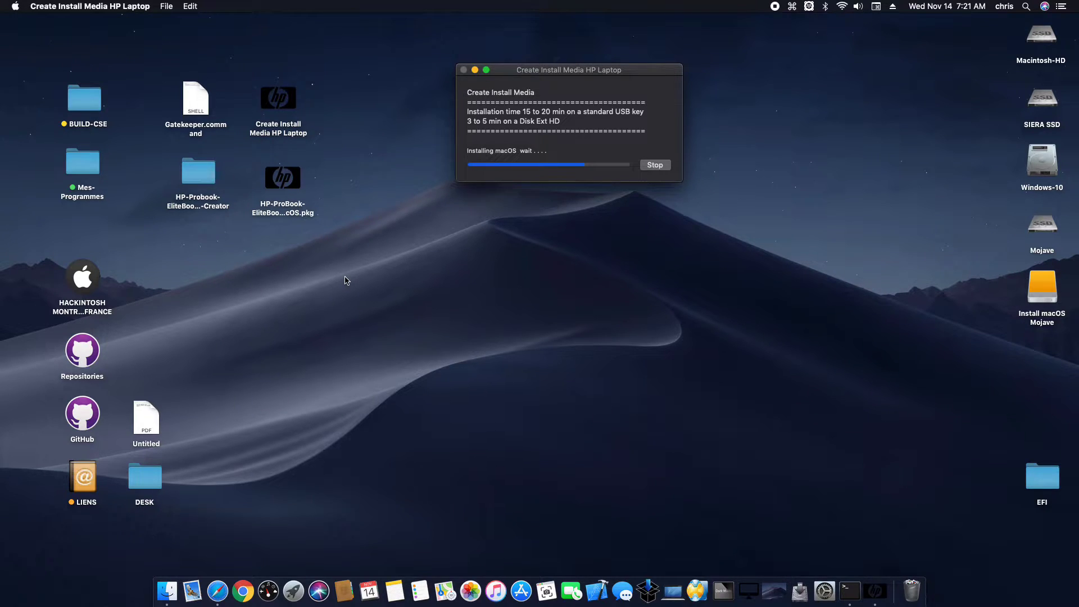
{"action": "mouse_move", "coordinate": [459, 243]}
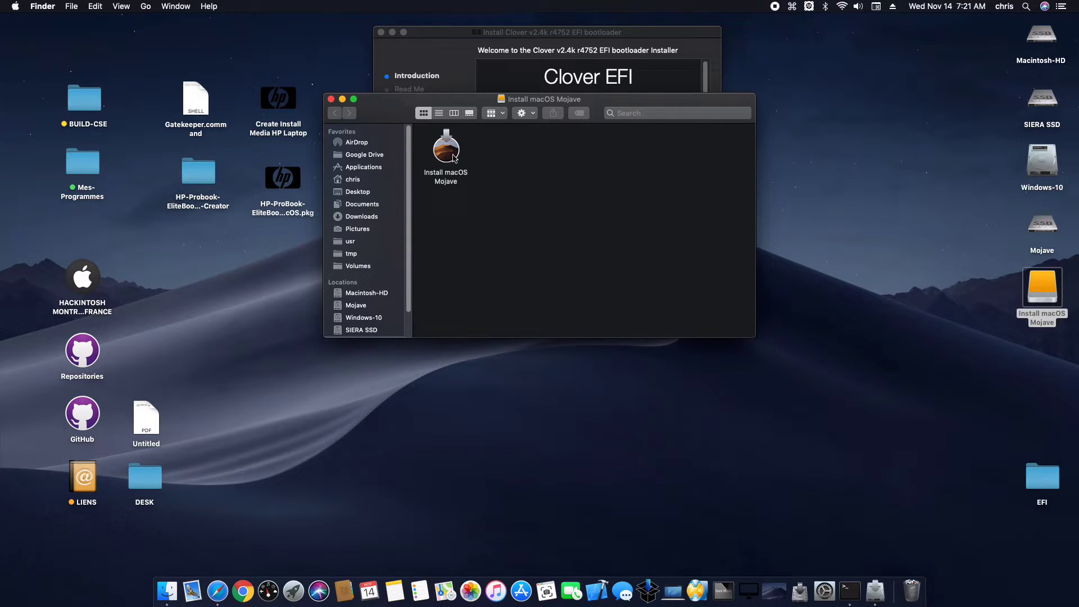
Step: Close the Install macOS Mojave window and set the Clover EFI bootloader's install destination to the Install macOS Mojave disk
{"action": "left_click", "coordinate": [331, 99]}
{"action": "left_click", "coordinate": [519, 123]}
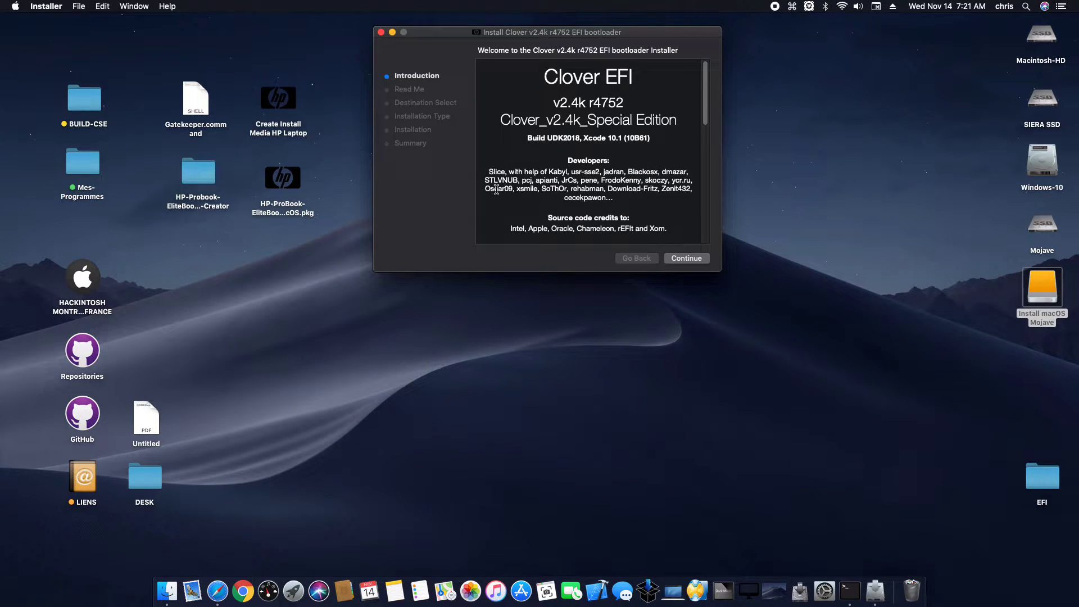
{"action": "left_click", "coordinate": [686, 259]}
{"action": "left_click", "coordinate": [693, 260]}
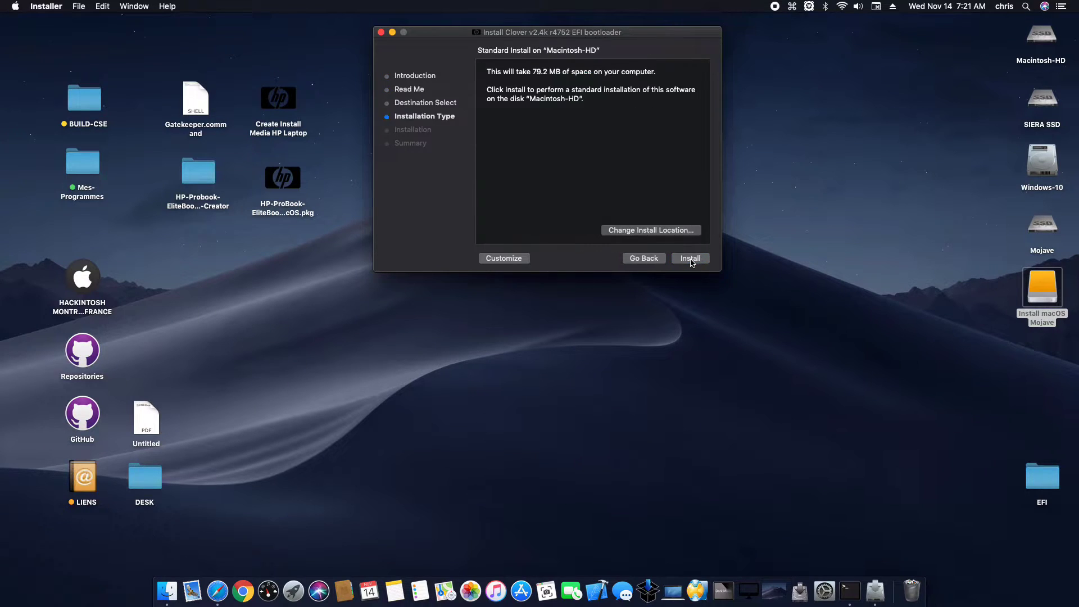
{"action": "left_click", "coordinate": [684, 230]}
{"action": "left_click", "coordinate": [685, 230]}
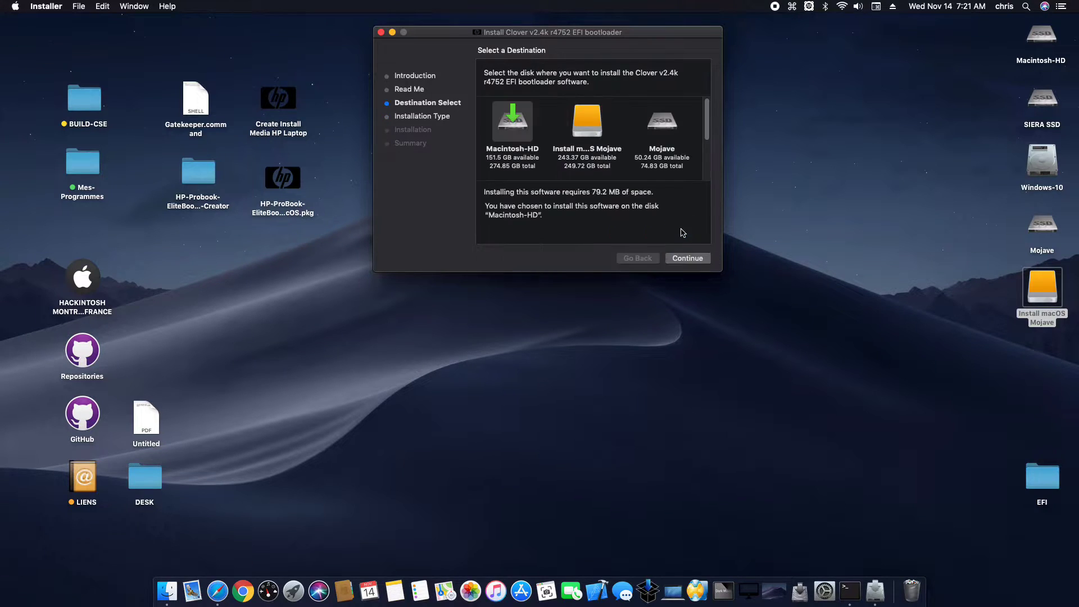
{"action": "left_click", "coordinate": [584, 127]}
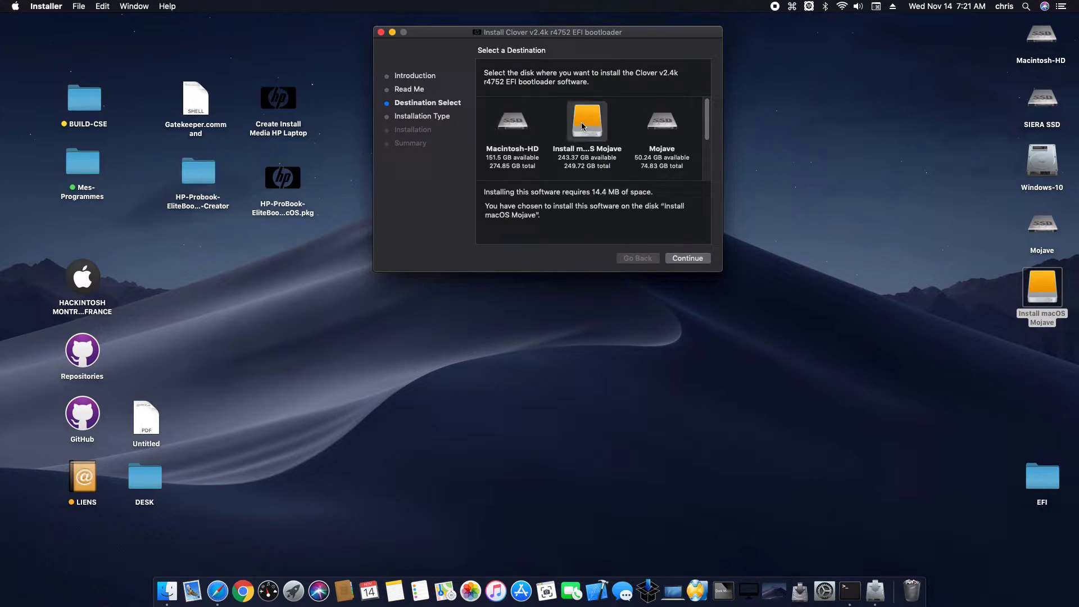
{"action": "left_click", "coordinate": [688, 258]}
Step: Customize the Clover installation to install in the ESP, and review the boot0af and Clover EFI 64-bits SATA options
{"action": "left_click", "coordinate": [521, 259]}
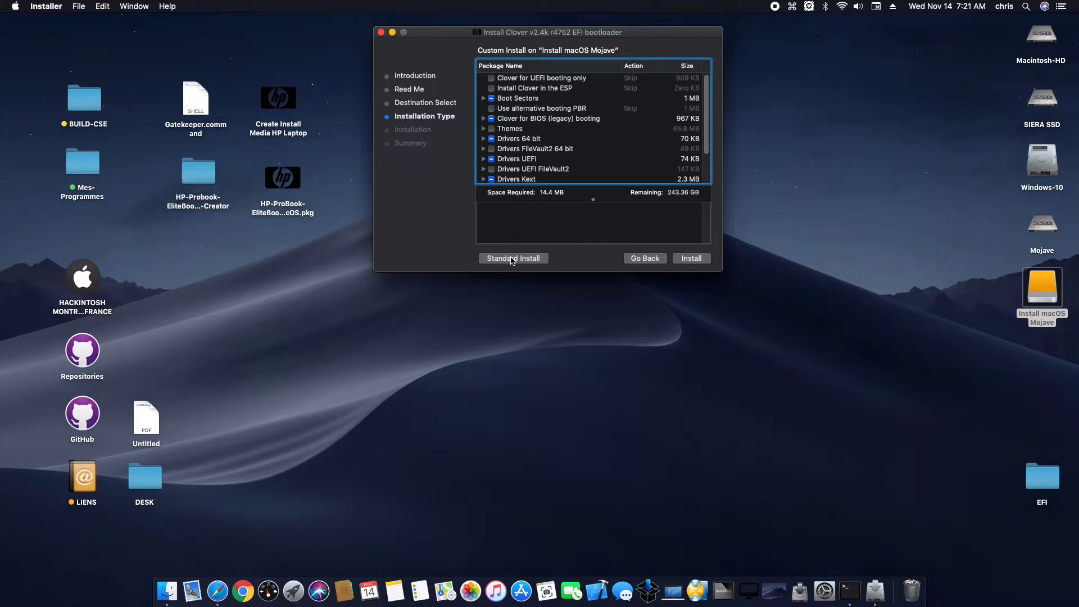
{"action": "left_click", "coordinate": [492, 89]}
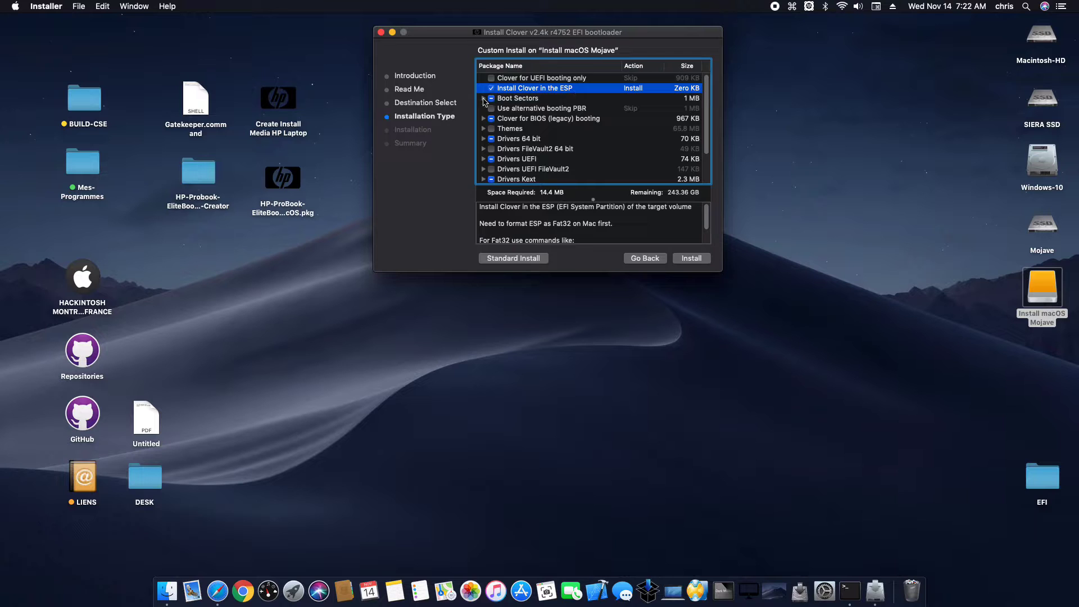
{"action": "left_click", "coordinate": [482, 98]}
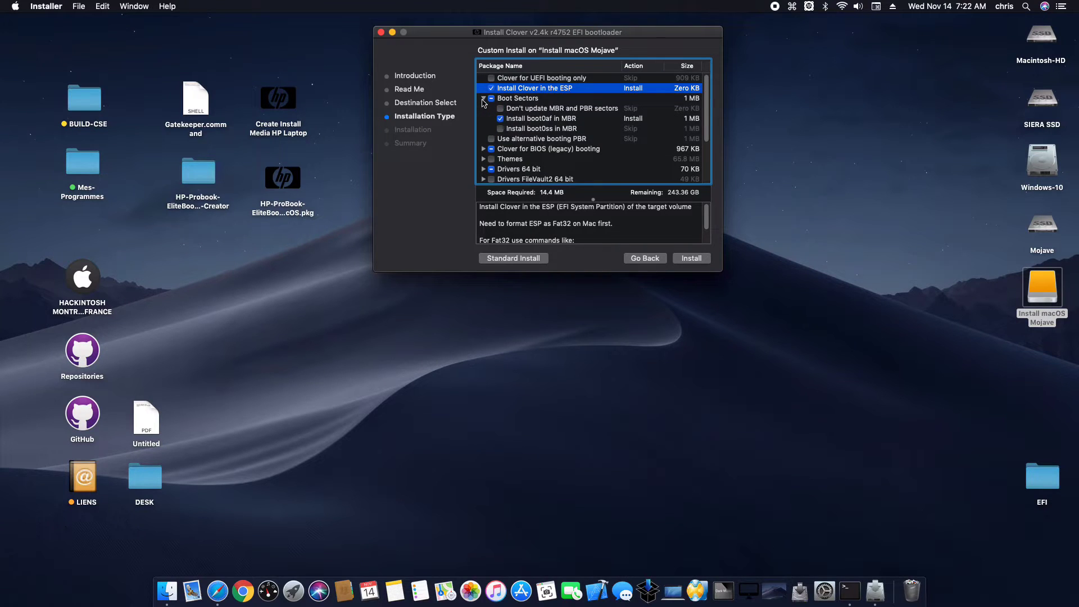
{"action": "left_click", "coordinate": [558, 119]}
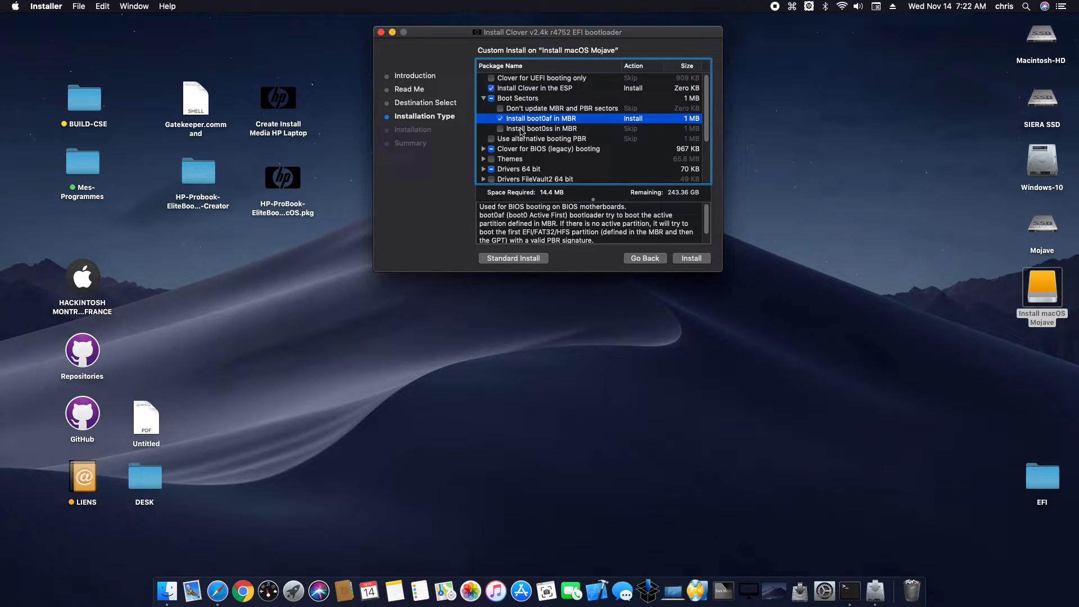
{"action": "left_click", "coordinate": [483, 149]}
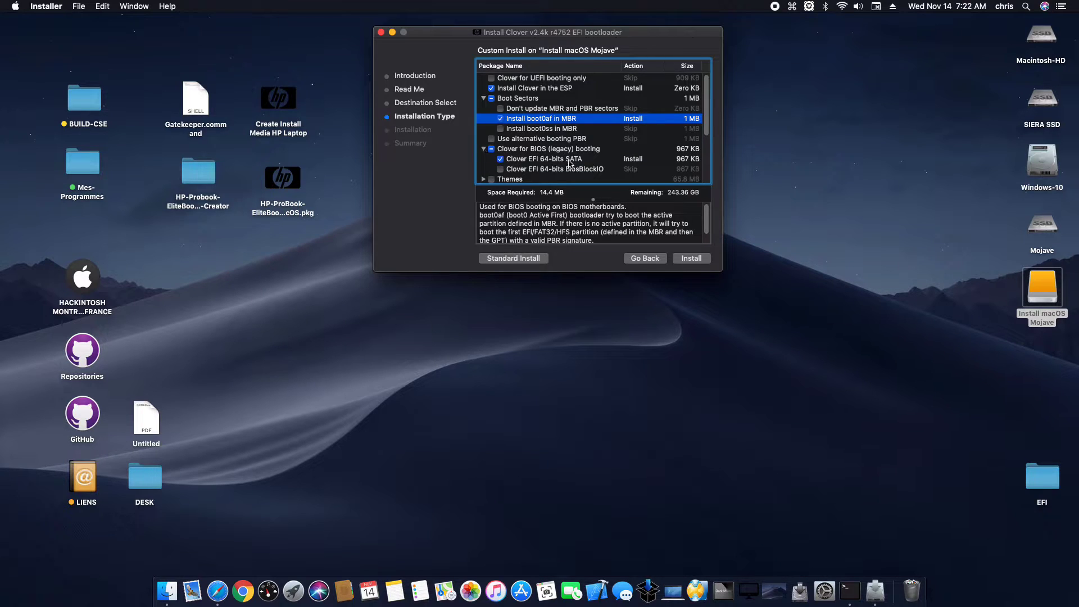
{"action": "left_click", "coordinate": [569, 160]}
{"action": "scroll", "coordinate": [570, 164], "scroll_direction": "down", "scroll_amount": 1}
{"action": "scroll", "coordinate": [570, 164], "scroll_direction": "down", "scroll_amount": 2}
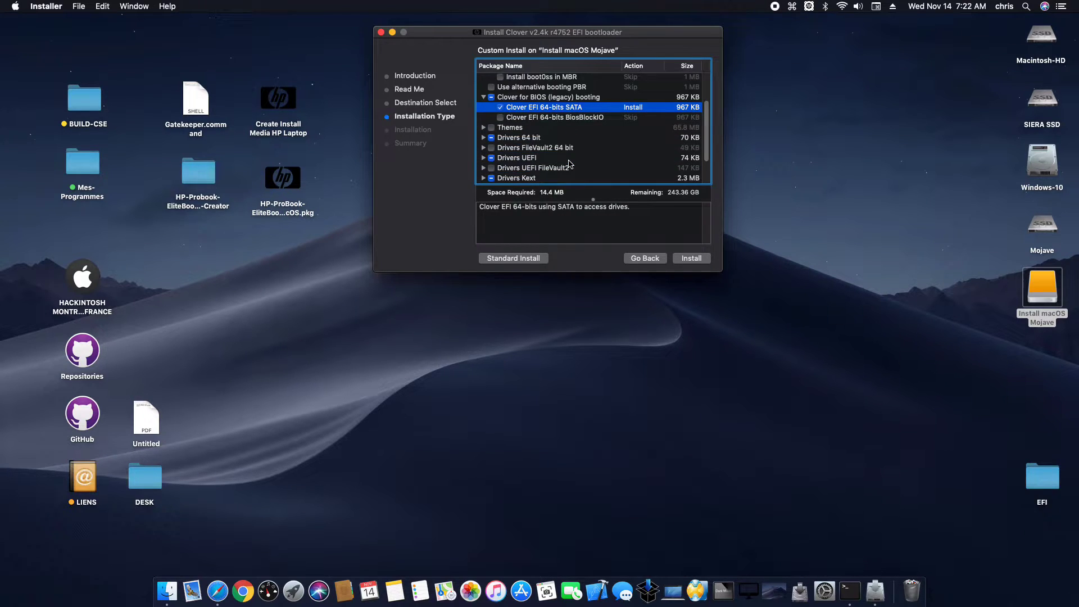
Step: Include all Themes and all Drivers 64 bit packages in the Clover installation, and review the included 64-bit drivers
{"action": "left_click", "coordinate": [491, 127]}
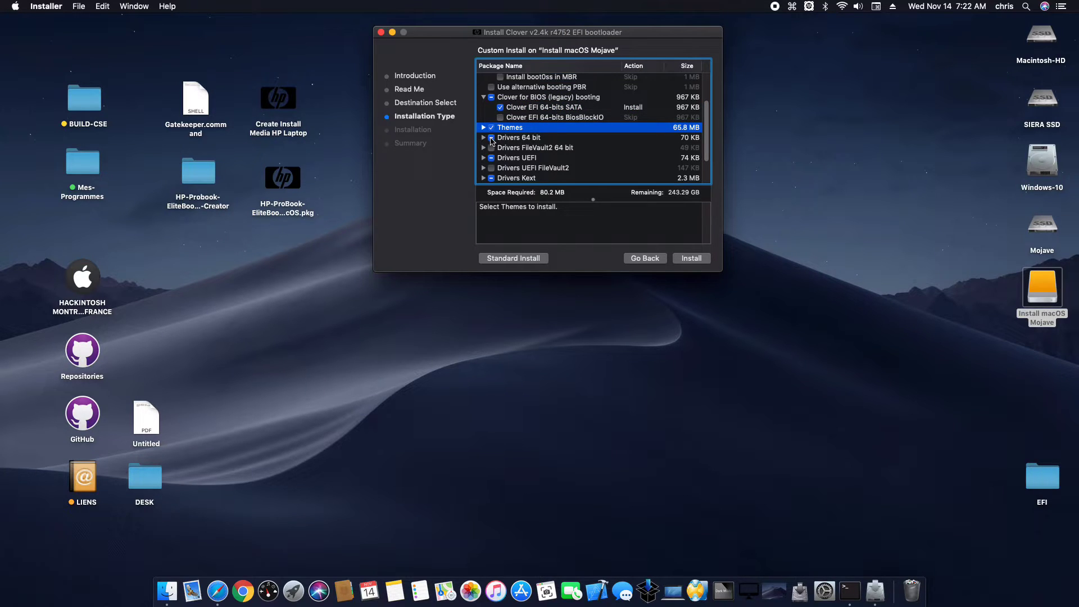
{"action": "left_click", "coordinate": [491, 138]}
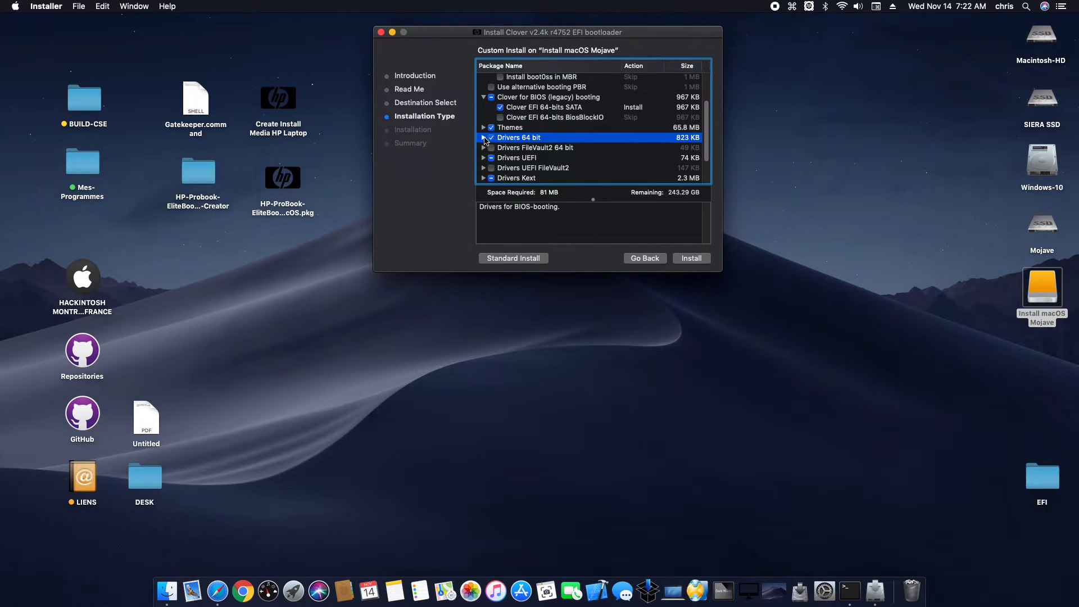
{"action": "left_click", "coordinate": [483, 138]}
{"action": "scroll", "coordinate": [493, 149], "scroll_direction": "down", "scroll_amount": 5}
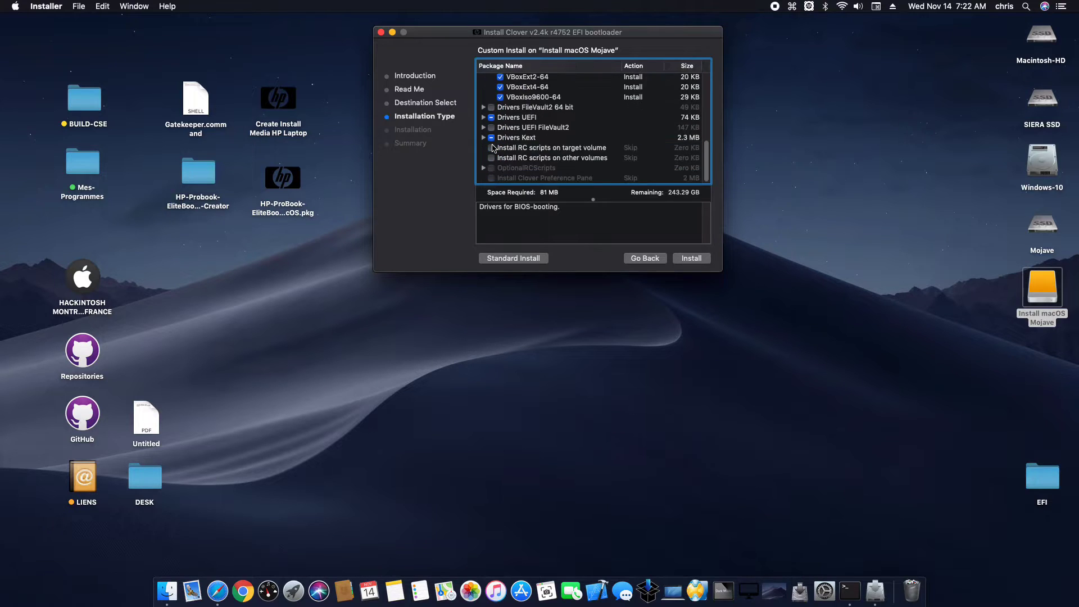
{"action": "scroll", "coordinate": [493, 148], "scroll_direction": "up", "scroll_amount": 3}
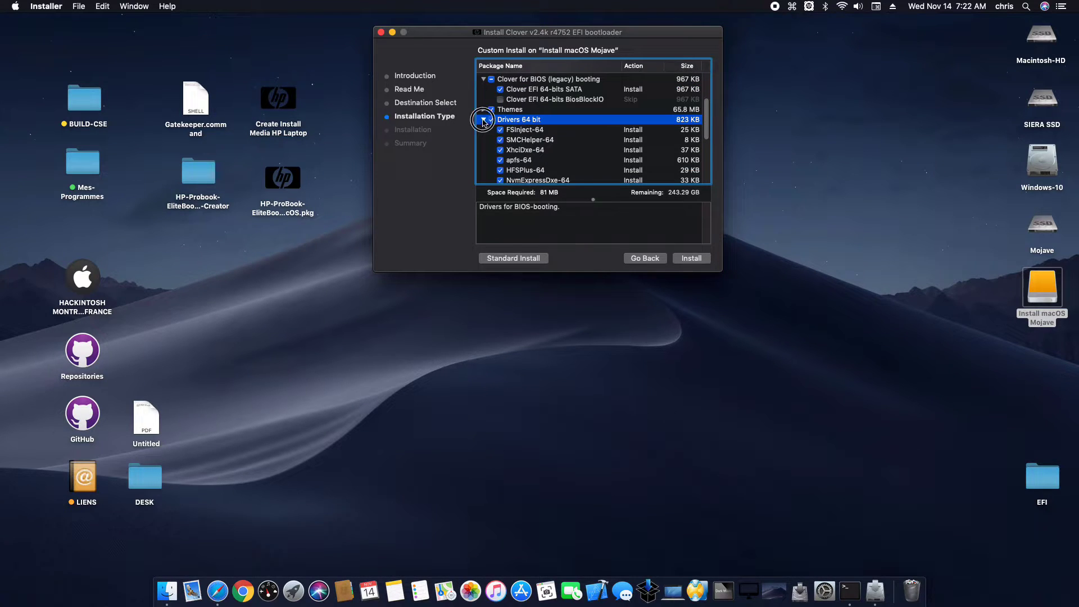
{"action": "left_click", "coordinate": [483, 120]}
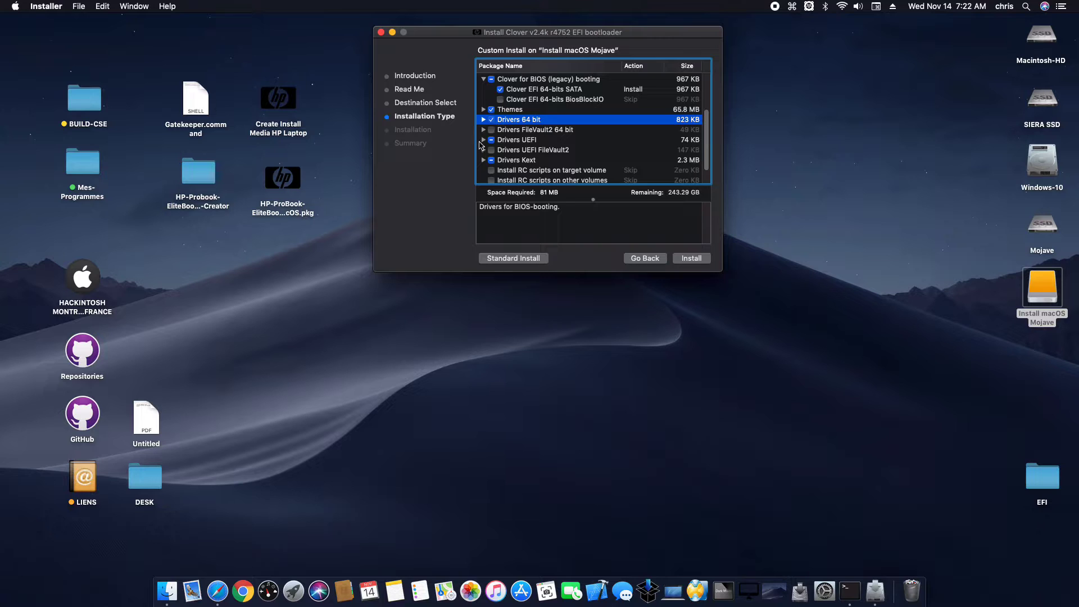
Step: Include the apfs, Fat-64 and HFSPlus drivers from Drivers UEFI in the Clover installation
{"action": "left_click", "coordinate": [483, 140]}
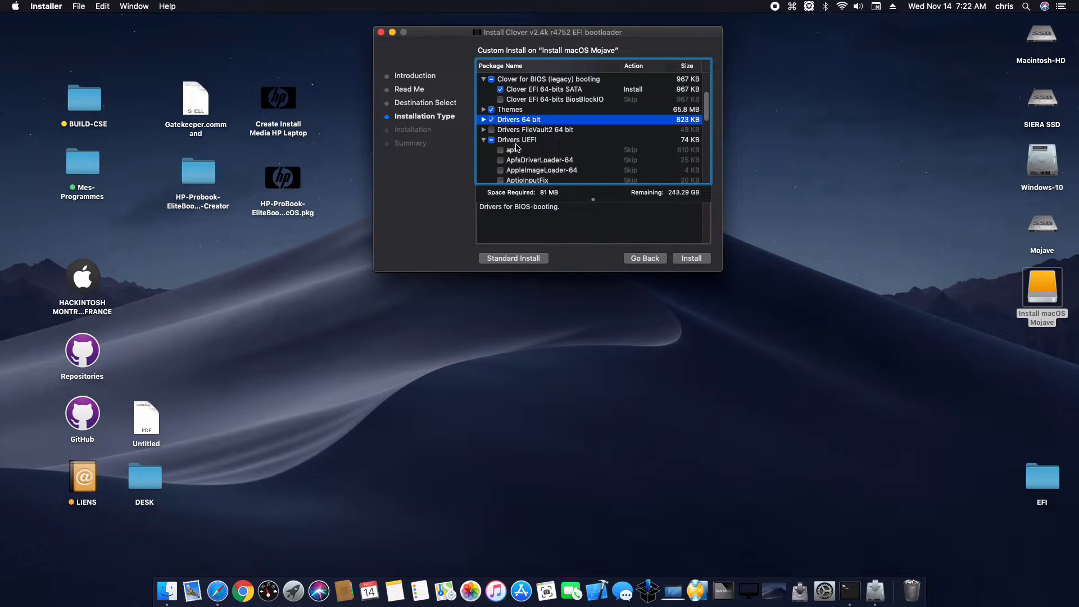
{"action": "left_click", "coordinate": [500, 150]}
{"action": "scroll", "coordinate": [498, 155], "scroll_direction": "down", "scroll_amount": 3}
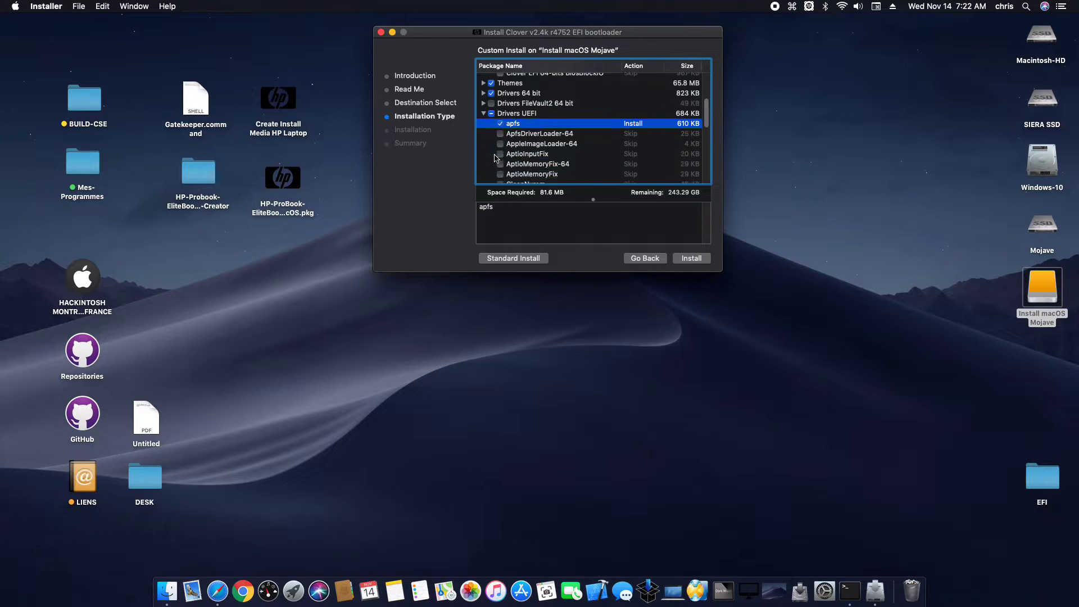
{"action": "scroll", "coordinate": [489, 160], "scroll_direction": "down", "scroll_amount": 4}
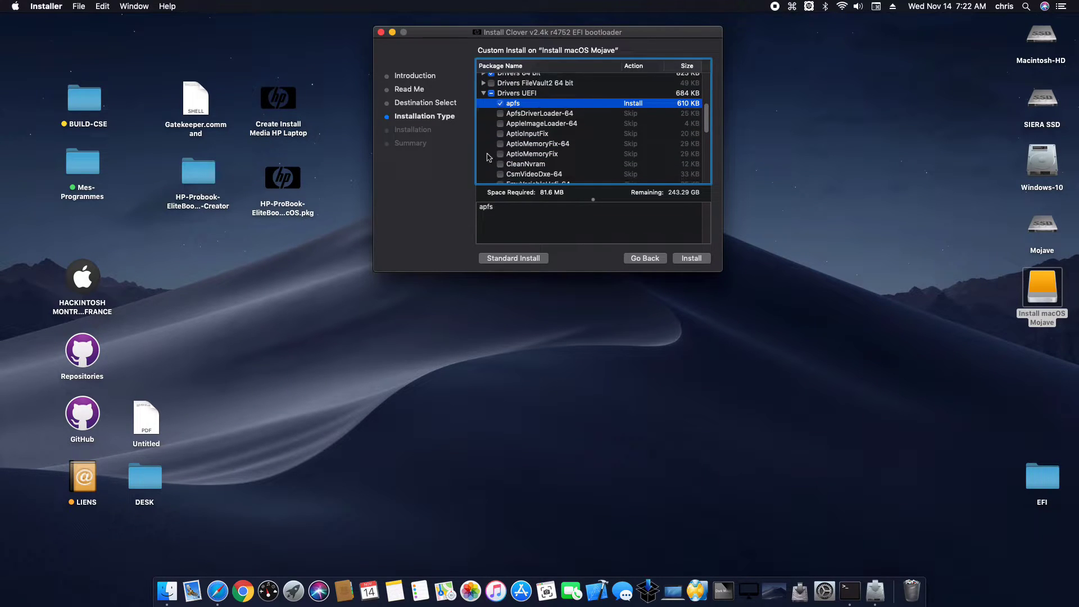
{"action": "scroll", "coordinate": [482, 161], "scroll_direction": "down", "scroll_amount": 4}
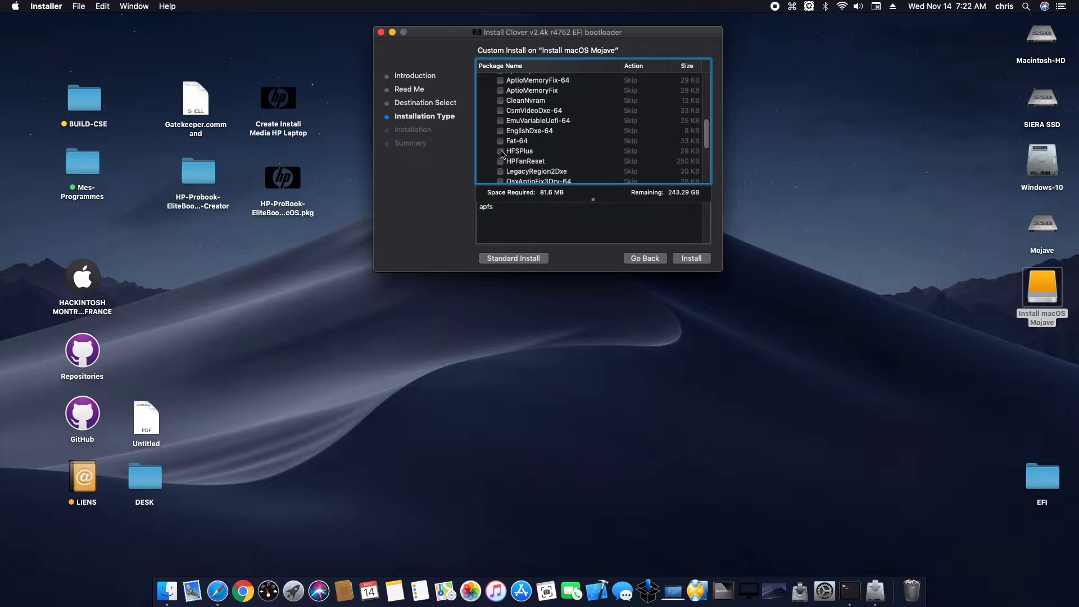
{"action": "left_click", "coordinate": [500, 141]}
{"action": "left_click", "coordinate": [502, 152]}
Step: Add the OsxAptioFixDrv-64, OsxFatBinaryDrv-64 and PartitionDxe-64 UEFI drivers to the Clover installation
{"action": "scroll", "coordinate": [504, 153], "scroll_direction": "down", "scroll_amount": 2}
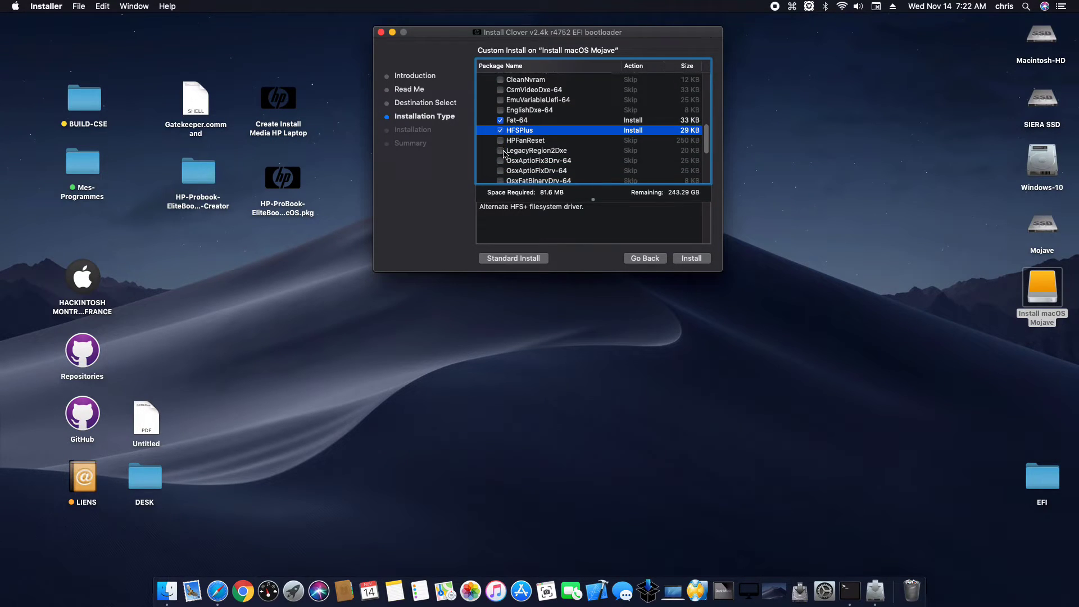
{"action": "left_click", "coordinate": [500, 171]}
{"action": "scroll", "coordinate": [528, 174], "scroll_direction": "down", "scroll_amount": 2}
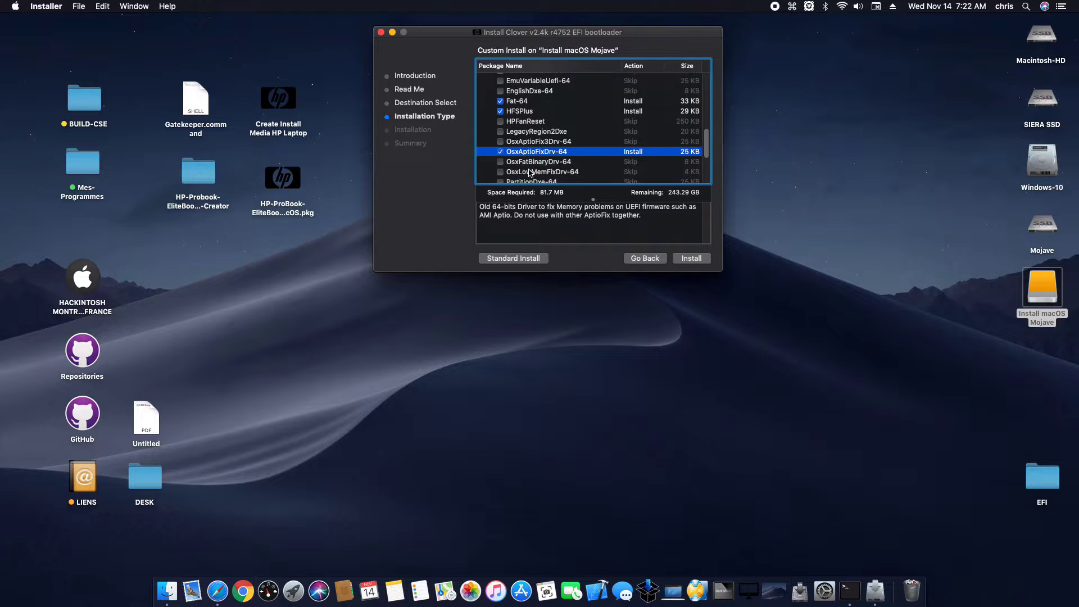
{"action": "left_click", "coordinate": [500, 161]}
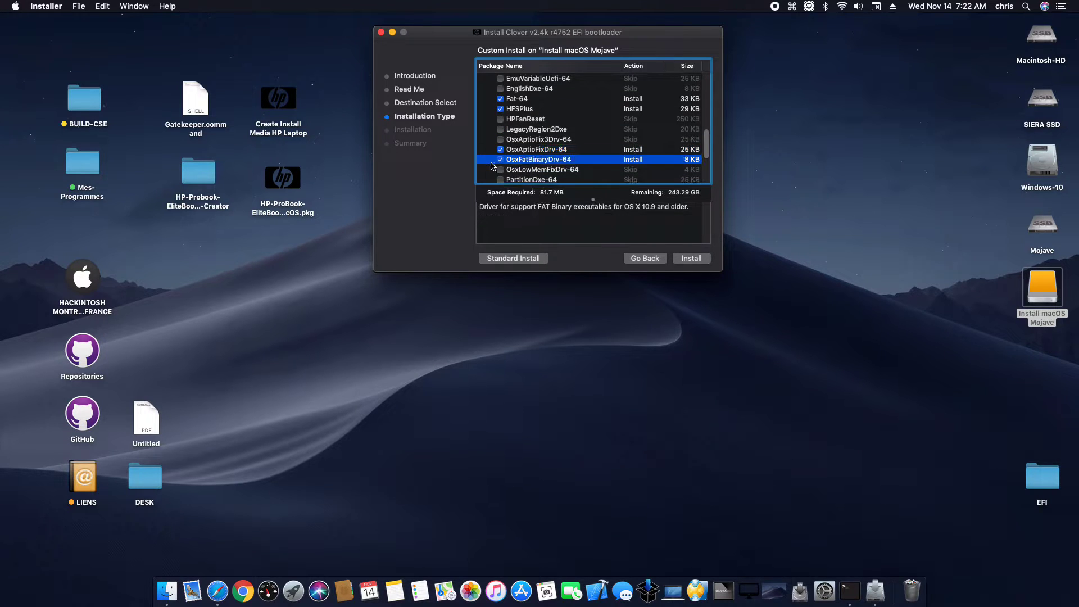
{"action": "scroll", "coordinate": [494, 165], "scroll_direction": "down", "scroll_amount": 1}
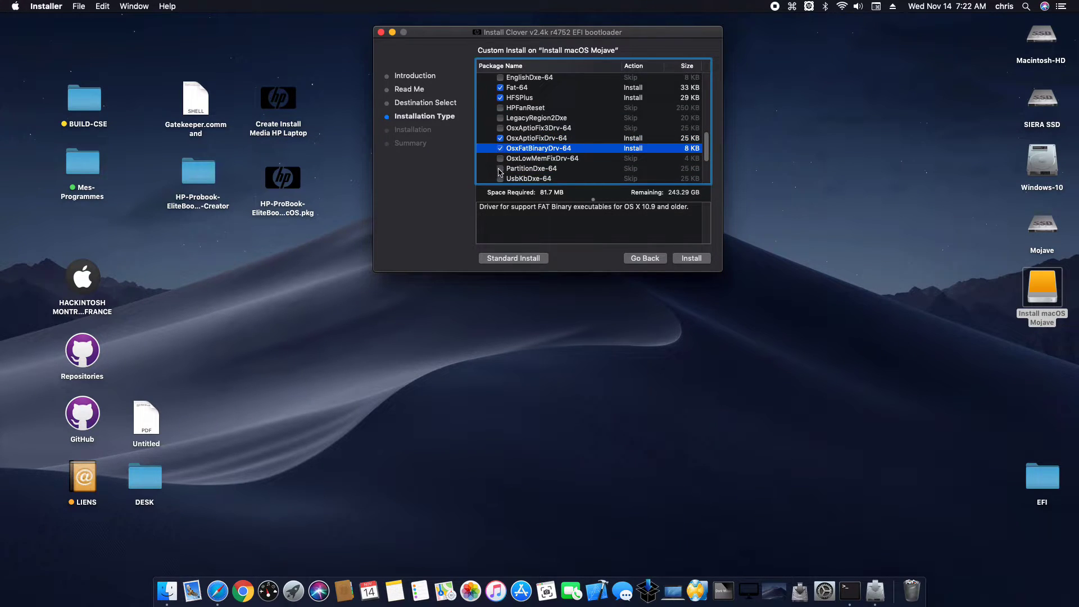
{"action": "left_click", "coordinate": [500, 171]}
{"action": "scroll", "coordinate": [489, 165], "scroll_direction": "down", "scroll_amount": 5}
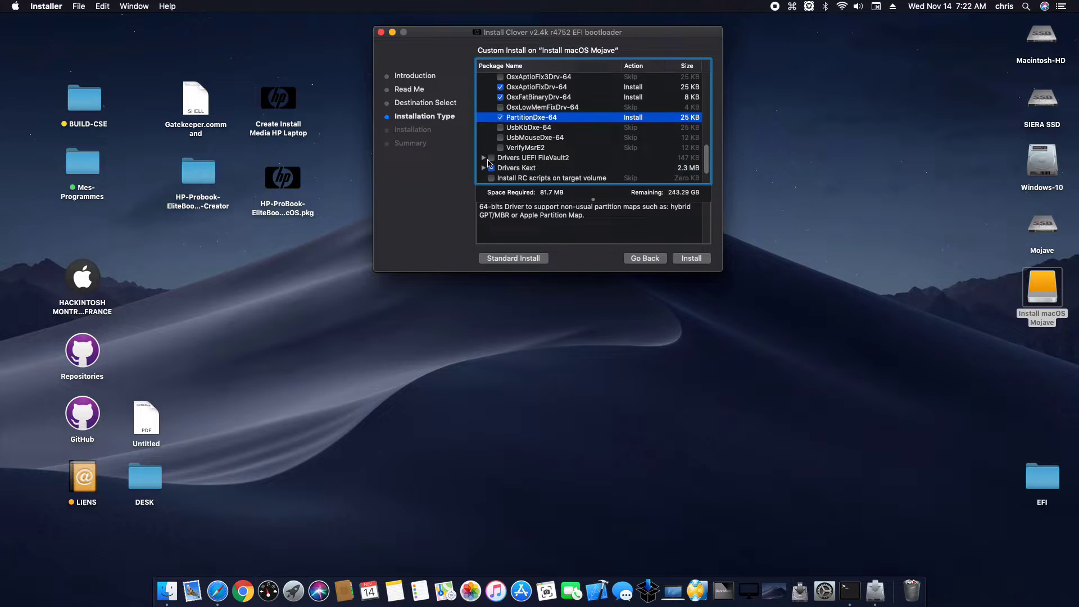
Step: Review the FakeSMC and VoodooPS2Controller descriptions under Drivers Kext, and check the rest of the package selection
{"action": "scroll", "coordinate": [486, 160], "scroll_direction": "down", "scroll_amount": 2}
{"action": "left_click", "coordinate": [484, 152]}
{"action": "scroll", "coordinate": [506, 149], "scroll_direction": "down", "scroll_amount": 2}
{"action": "left_click", "coordinate": [528, 140]}
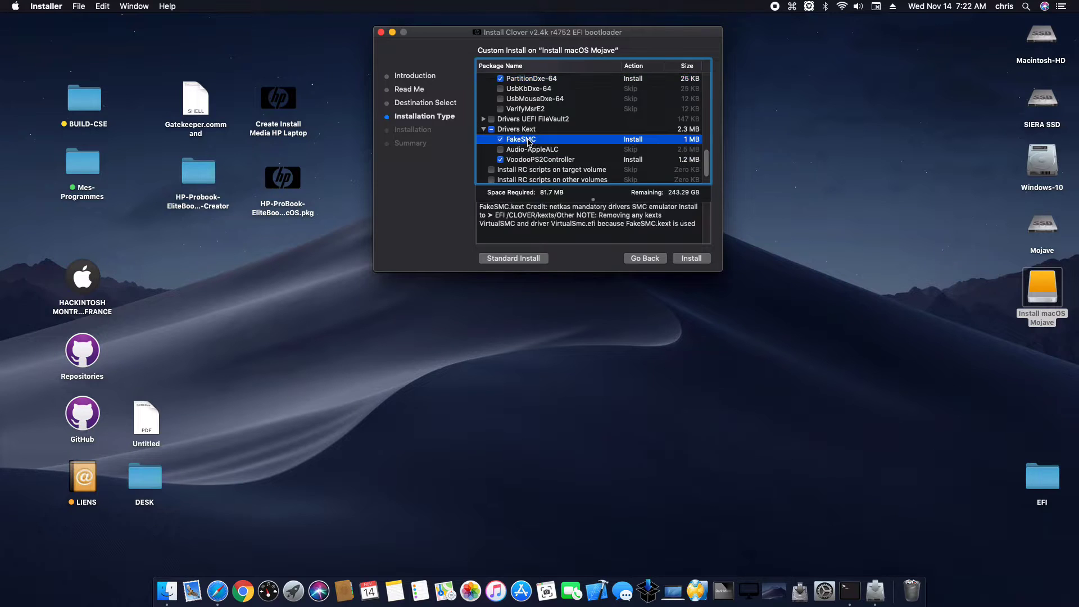
{"action": "left_click", "coordinate": [547, 160]}
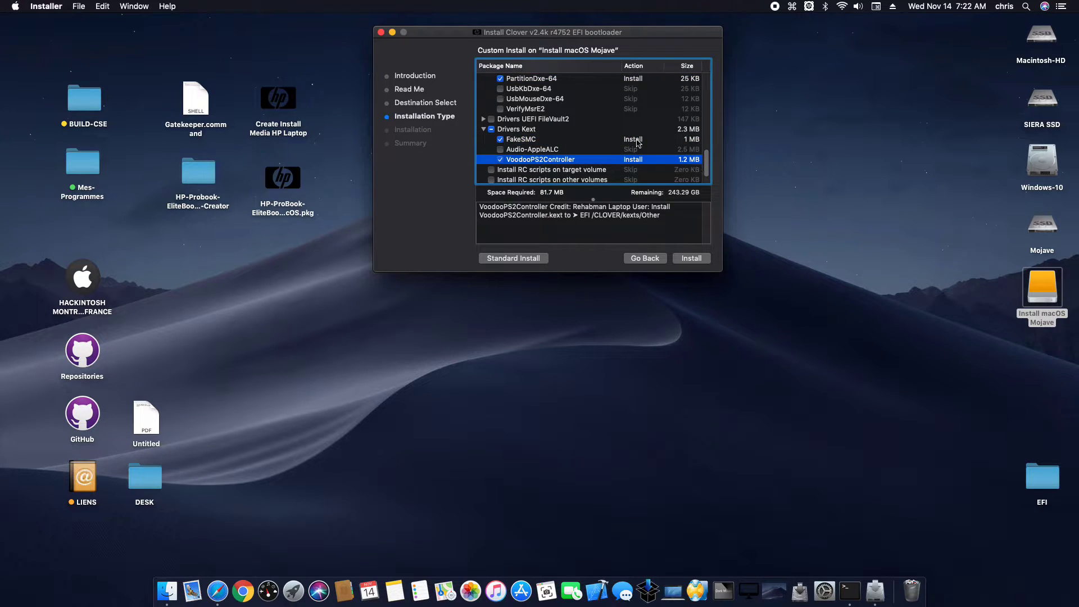
{"action": "scroll", "coordinate": [638, 143], "scroll_direction": "down", "scroll_amount": 2}
{"action": "scroll", "coordinate": [505, 151], "scroll_direction": "up", "scroll_amount": 4}
{"action": "scroll", "coordinate": [494, 153], "scroll_direction": "up", "scroll_amount": 10}
{"action": "scroll", "coordinate": [493, 153], "scroll_direction": "up", "scroll_amount": 10}
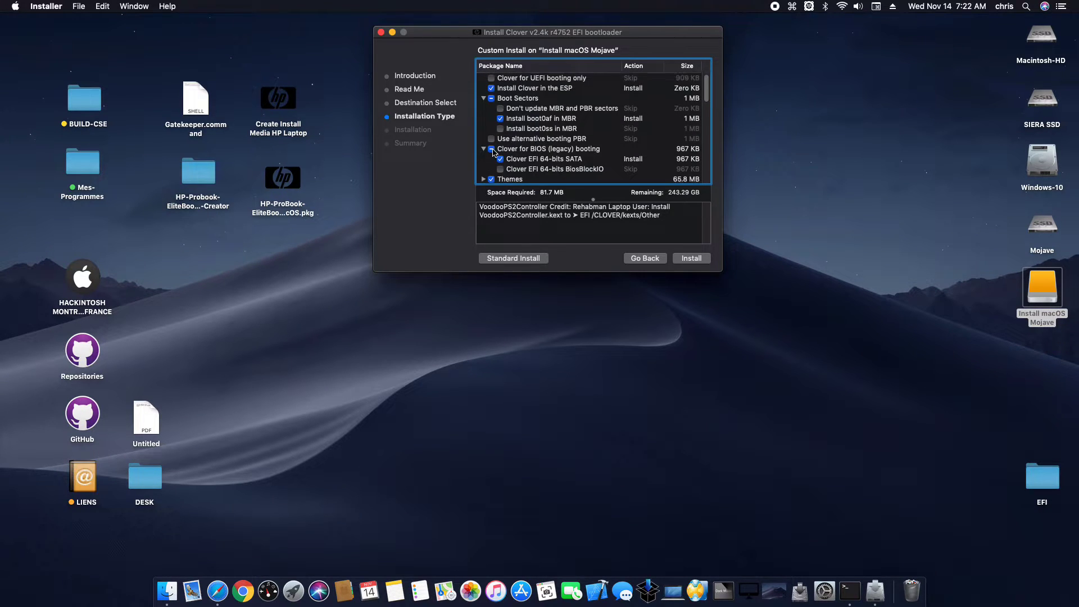
Step: Start the customized Clover installation and authorize it with the account password
{"action": "left_click", "coordinate": [691, 259]}
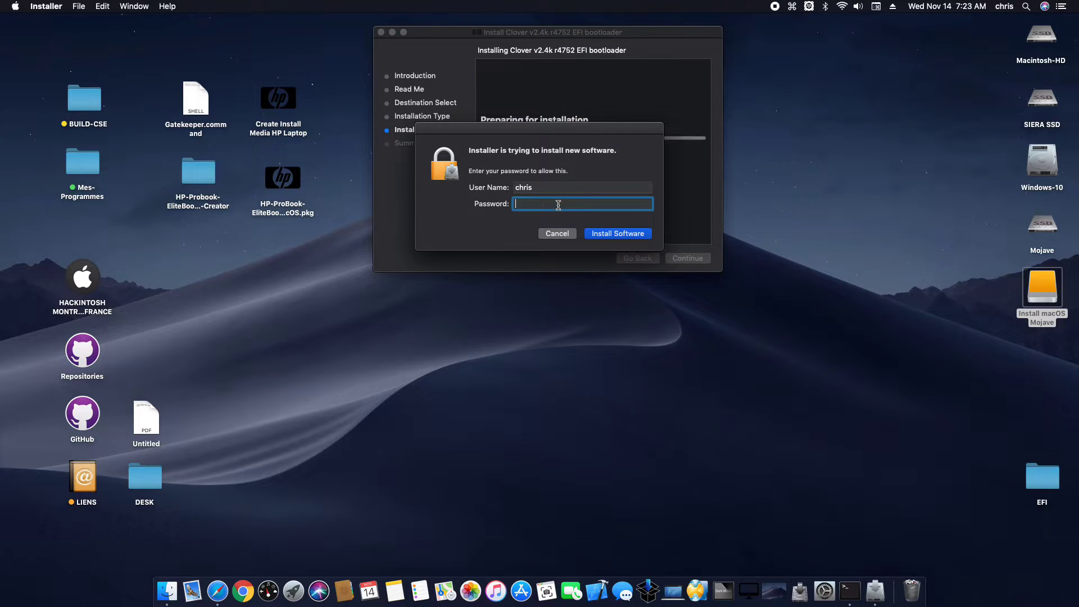
{"action": "type", "text": "••"}
{"action": "key", "text": "Return"}
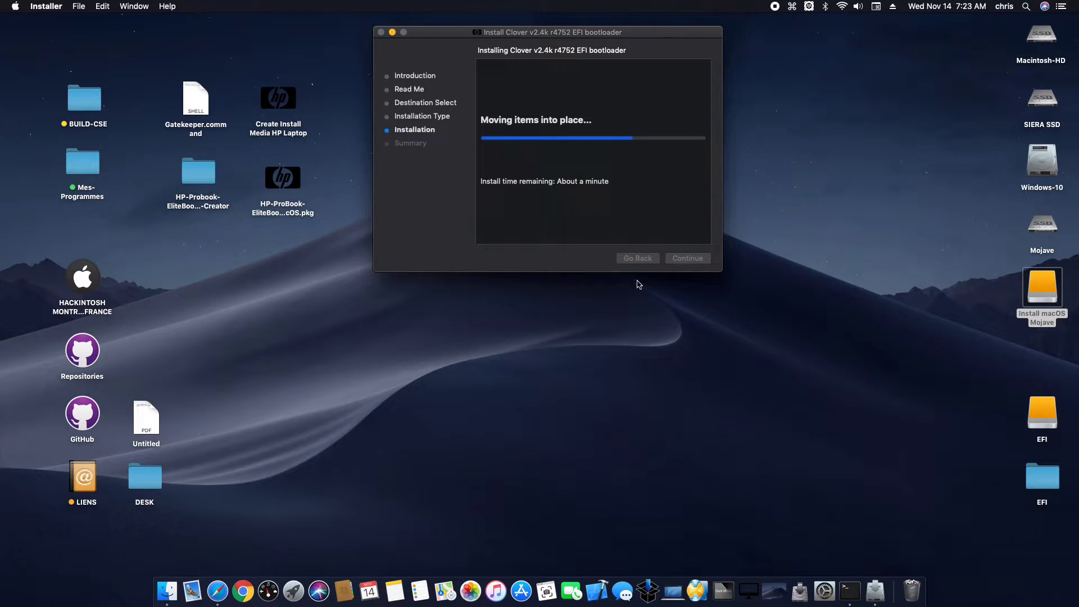
Step: Place the mounted EFI drive beside the Install macOS Mojave drive on the desktop, and close the completed Clover installer
{"action": "left_click", "coordinate": [1036, 412]}
{"action": "left_click_drag", "start_coordinate": [1036, 412], "coordinate": [975, 294]}
{"action": "left_click", "coordinate": [638, 222]}
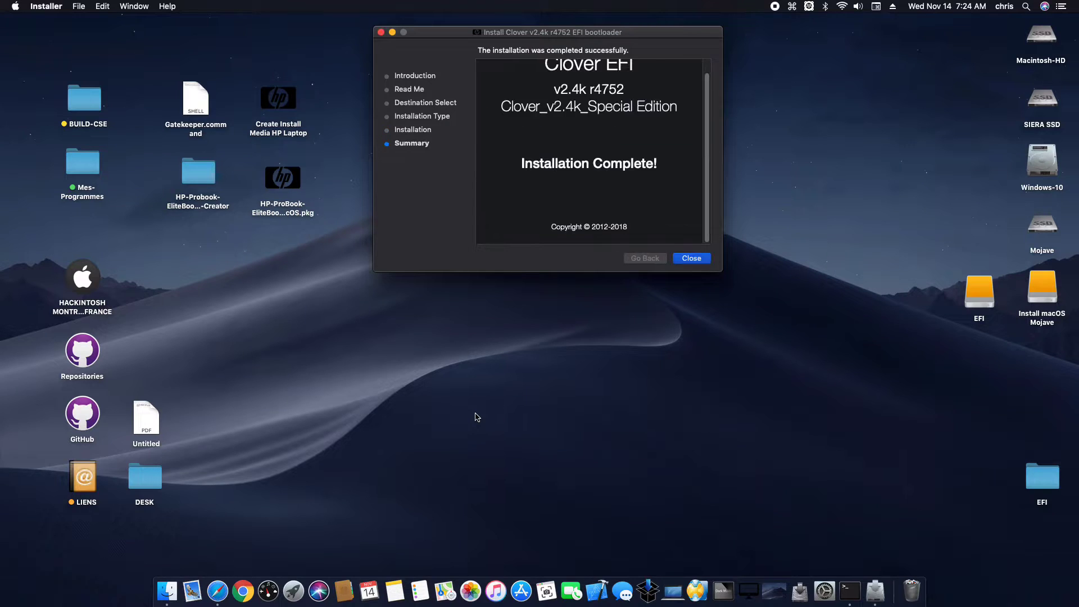
{"action": "scroll", "coordinate": [549, 185], "scroll_direction": "up", "scroll_amount": 2}
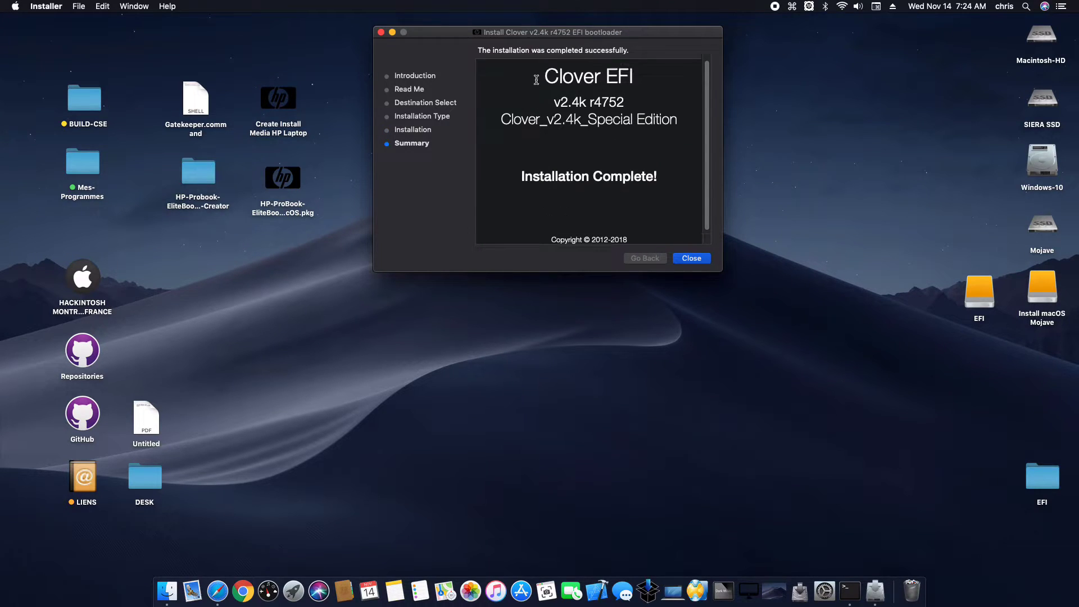
{"action": "left_click", "coordinate": [702, 261]}
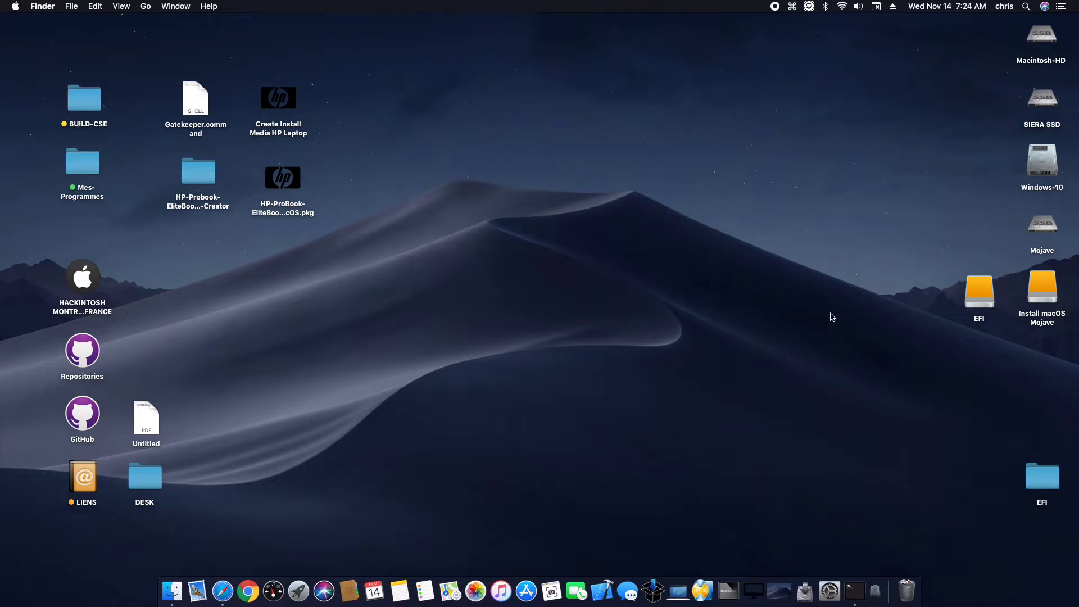
Step: Open Clover_Install_Log.txt from the mounted EFI drive's EFI folder, examine its contents, and close it
{"action": "double_click", "coordinate": [978, 286]}
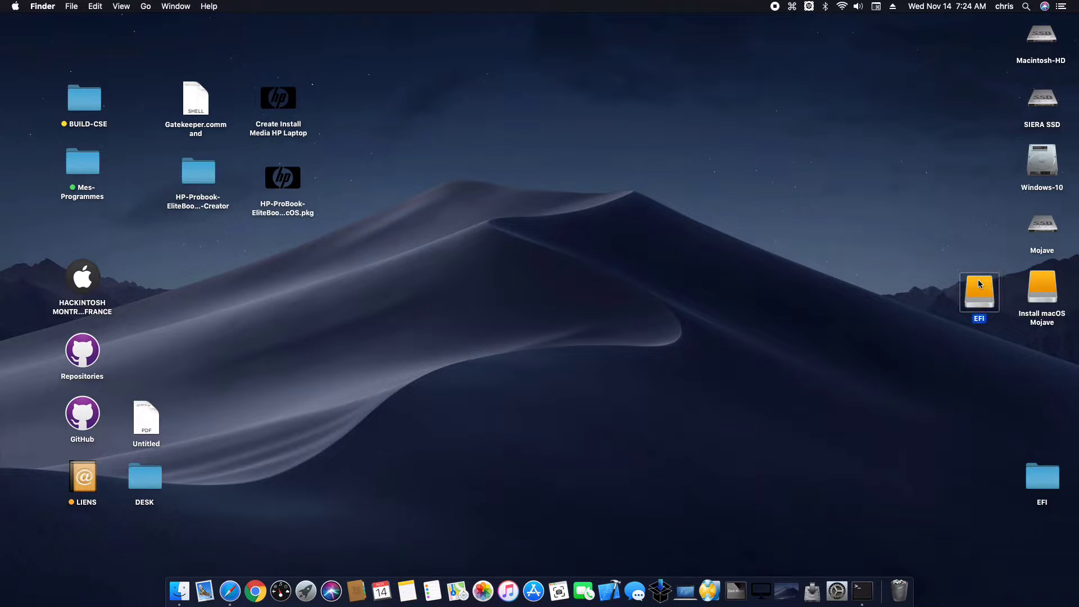
{"action": "double_click", "coordinate": [507, 147]}
{"action": "double_click", "coordinate": [569, 148]}
{"action": "left_click_drag", "start_coordinate": [300, 74], "coordinate": [56, 51]}
{"action": "left_click", "coordinate": [313, 78]}
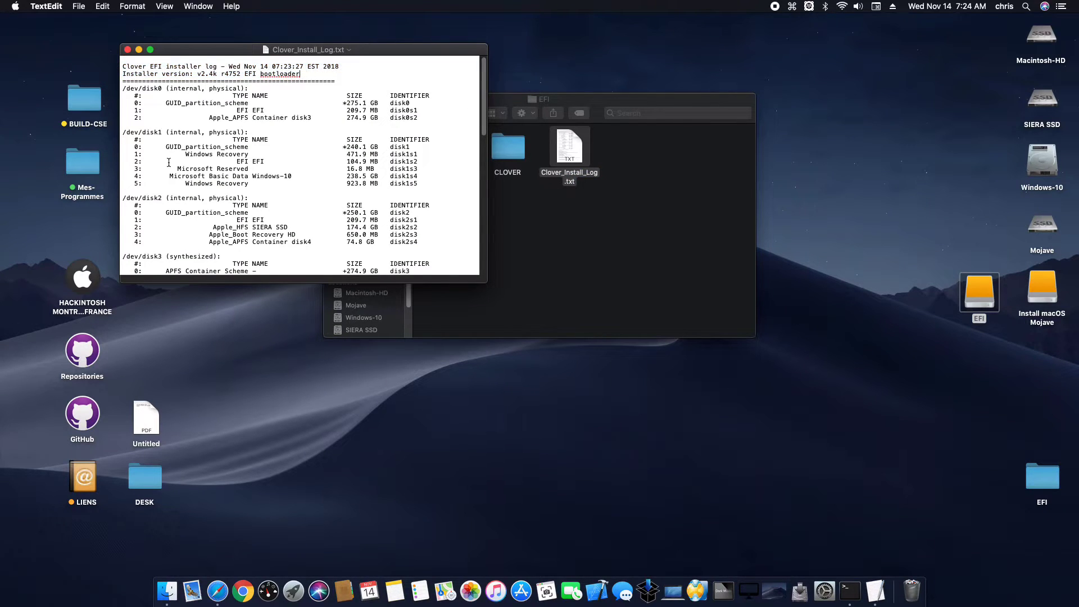
{"action": "scroll", "coordinate": [169, 161], "scroll_direction": "down", "scroll_amount": 15}
{"action": "left_click_drag", "start_coordinate": [356, 261], "coordinate": [79, 40]}
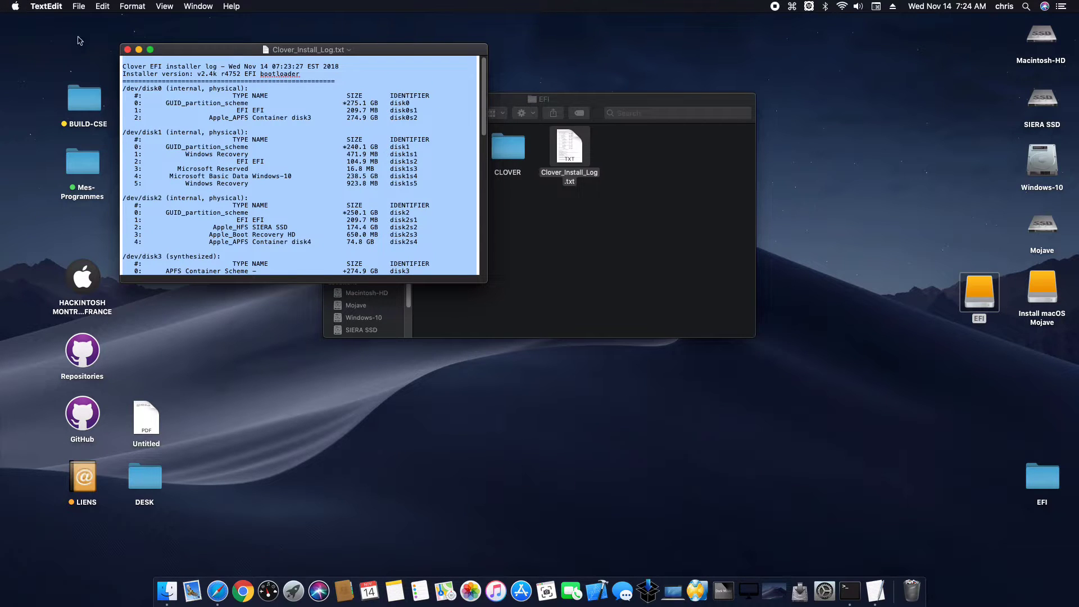
{"action": "left_click", "coordinate": [127, 50]}
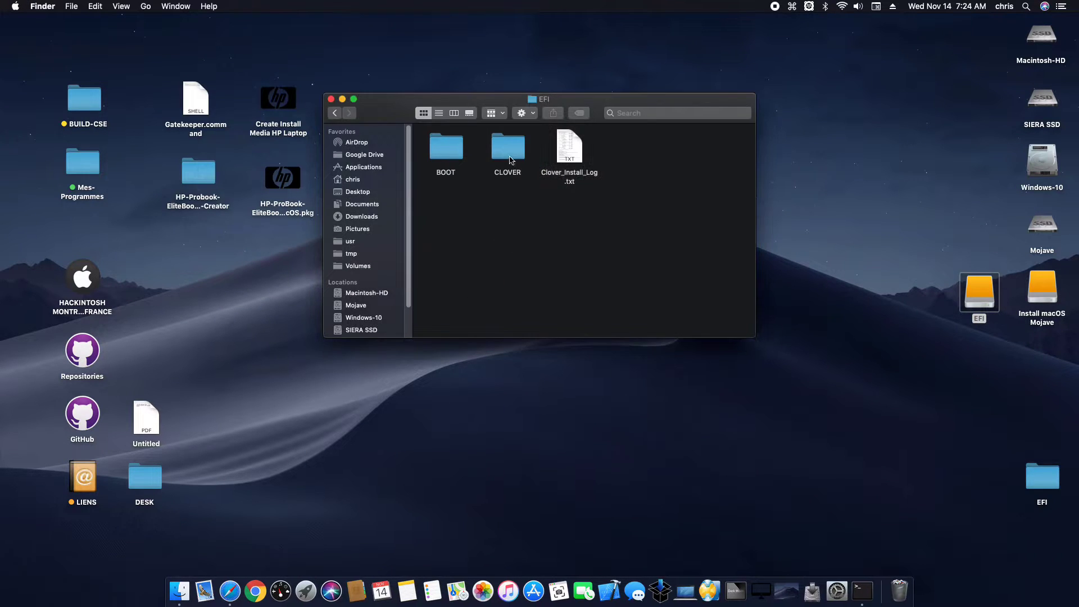
Step: Examine the kexts in the CLOVER folder's kexts/Other subfolder, and return to the CLOVER folder
{"action": "double_click", "coordinate": [511, 161]}
{"action": "left_click", "coordinate": [567, 212]}
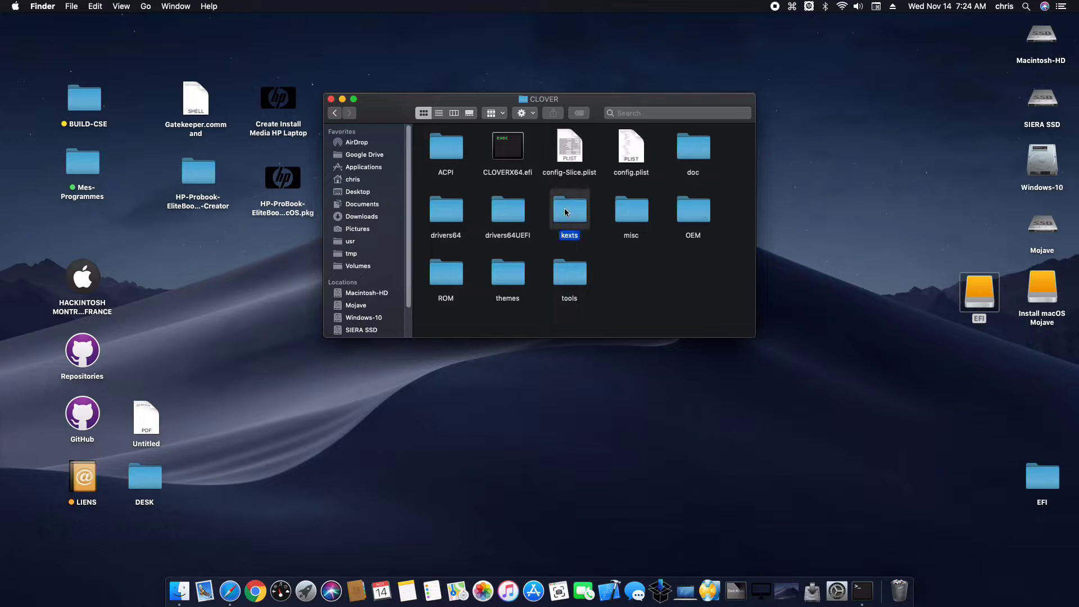
{"action": "double_click", "coordinate": [565, 212]}
{"action": "double_click", "coordinate": [685, 203]}
{"action": "left_click", "coordinate": [494, 144]}
{"action": "left_click", "coordinate": [446, 144]}
{"action": "left_click", "coordinate": [462, 229]}
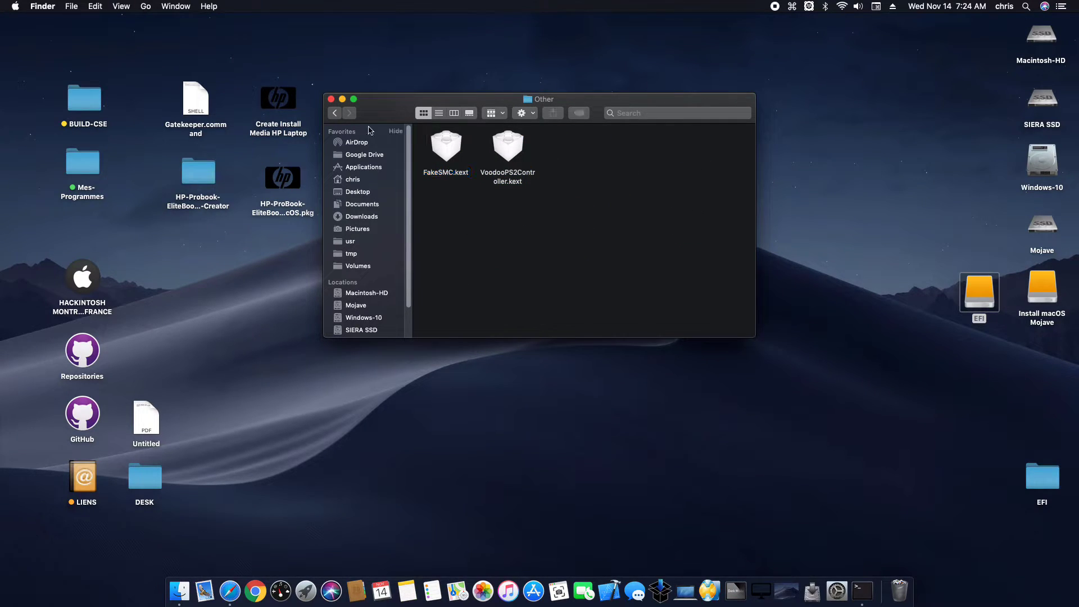
{"action": "left_click", "coordinate": [335, 113]}
{"action": "left_click", "coordinate": [335, 113]}
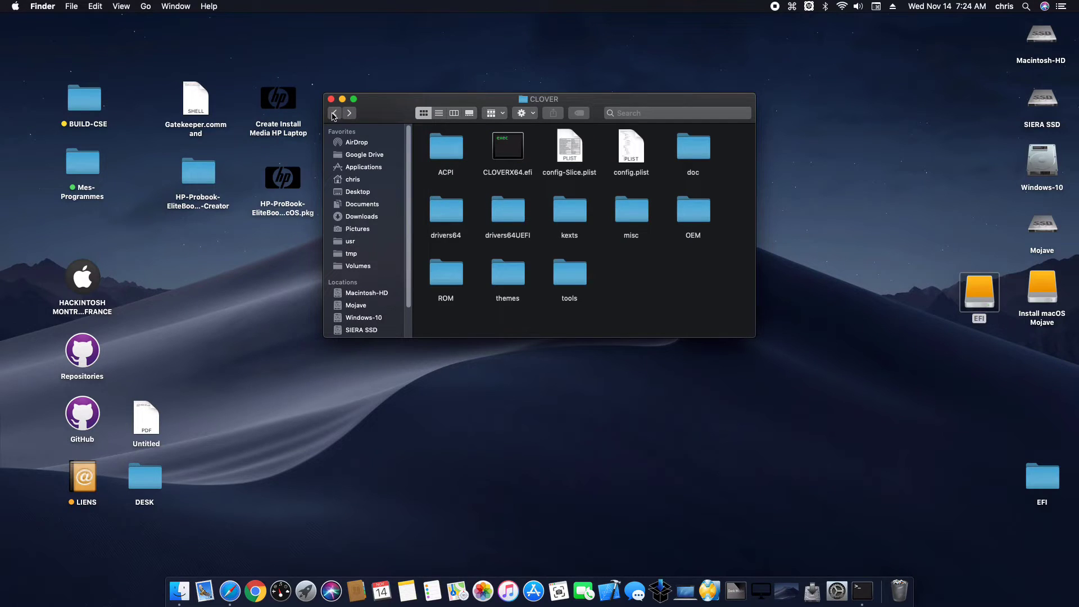
Step: Examine the drivers in the drivers64 and drivers64UEFI folders, and return to the CLOVER folder
{"action": "double_click", "coordinate": [438, 213]}
{"action": "left_click_drag", "start_coordinate": [419, 142], "coordinate": [770, 270]}
{"action": "left_click", "coordinate": [655, 279]}
{"action": "left_click", "coordinate": [334, 113]}
{"action": "double_click", "coordinate": [509, 212]}
{"action": "left_click_drag", "start_coordinate": [418, 128], "coordinate": [689, 234]}
{"action": "left_click", "coordinate": [690, 233]}
{"action": "left_click", "coordinate": [334, 113]}
Step: Open config.plist from the CLOVER folder in TextEdit, and move its window over the folder window
{"action": "left_click", "coordinate": [631, 148]}
{"action": "right_click", "coordinate": [630, 146]}
{"action": "mouse_move", "coordinate": [667, 161]}
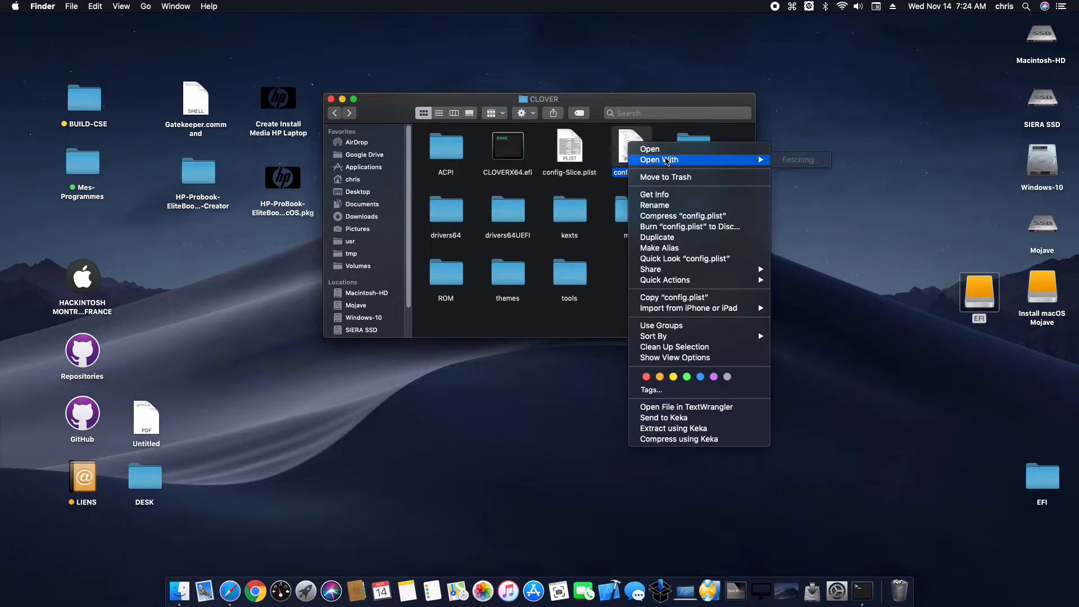
{"action": "left_click", "coordinate": [523, 226]}
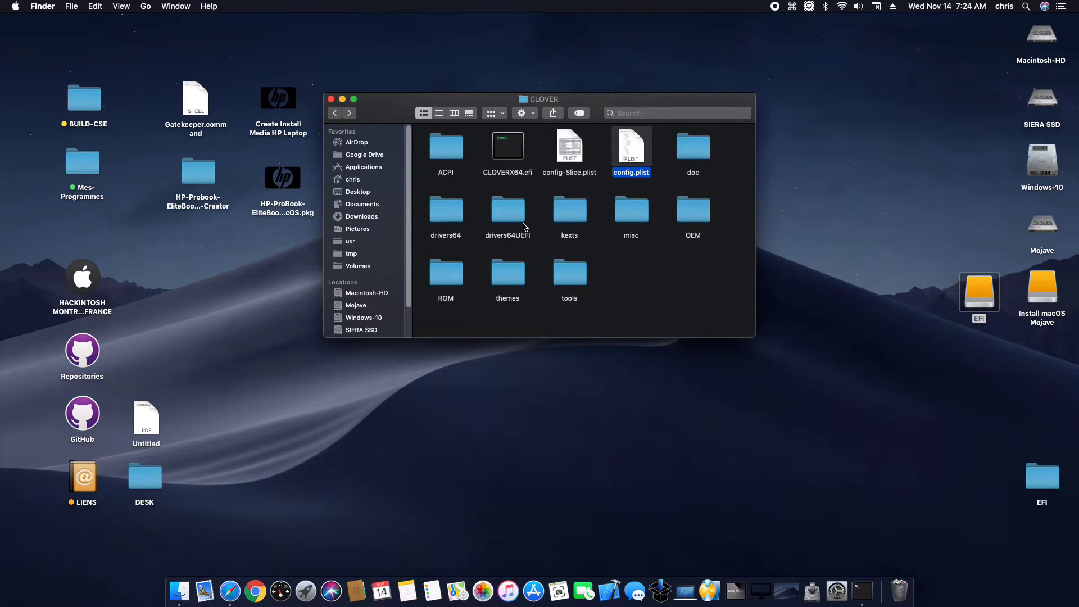
{"action": "scroll", "coordinate": [441, 213], "scroll_direction": "down", "scroll_amount": 10}
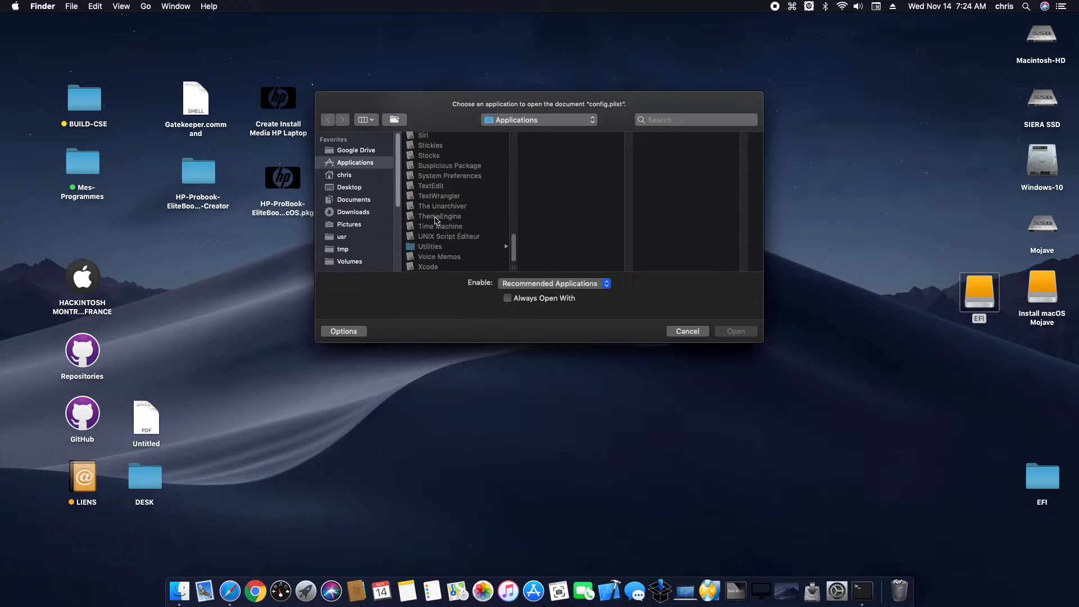
{"action": "left_click", "coordinate": [435, 186]}
{"action": "left_click", "coordinate": [750, 332]}
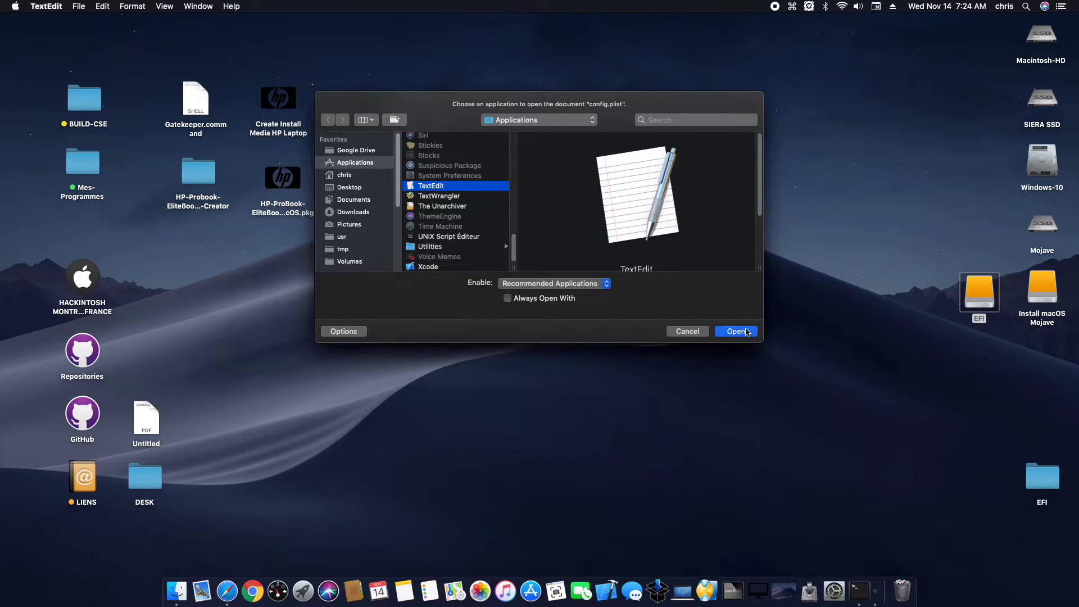
{"action": "left_click_drag", "start_coordinate": [234, 50], "coordinate": [531, 69]}
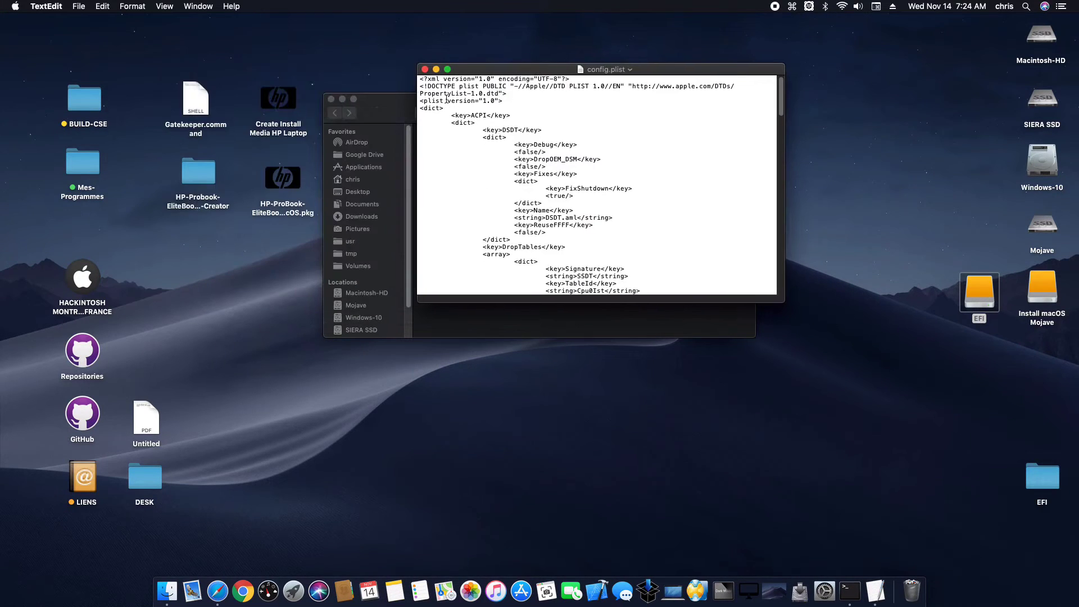
Step: Set the Intel key under Graphics > Inject to true in config.plist
{"action": "scroll", "coordinate": [441, 142], "scroll_direction": "down", "scroll_amount": 15}
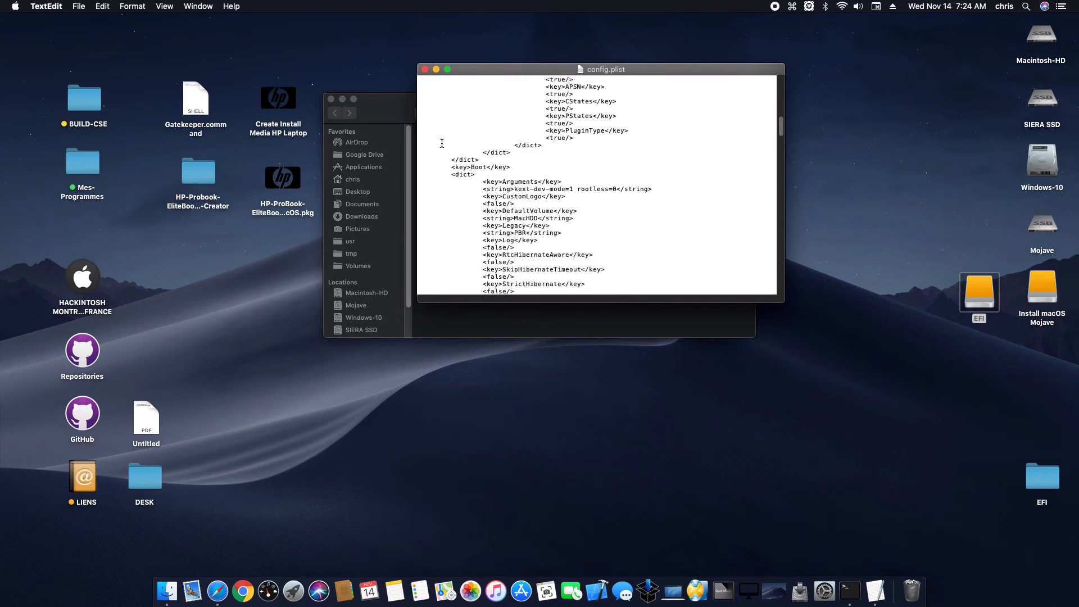
{"action": "scroll", "coordinate": [442, 143], "scroll_direction": "down", "scroll_amount": 15}
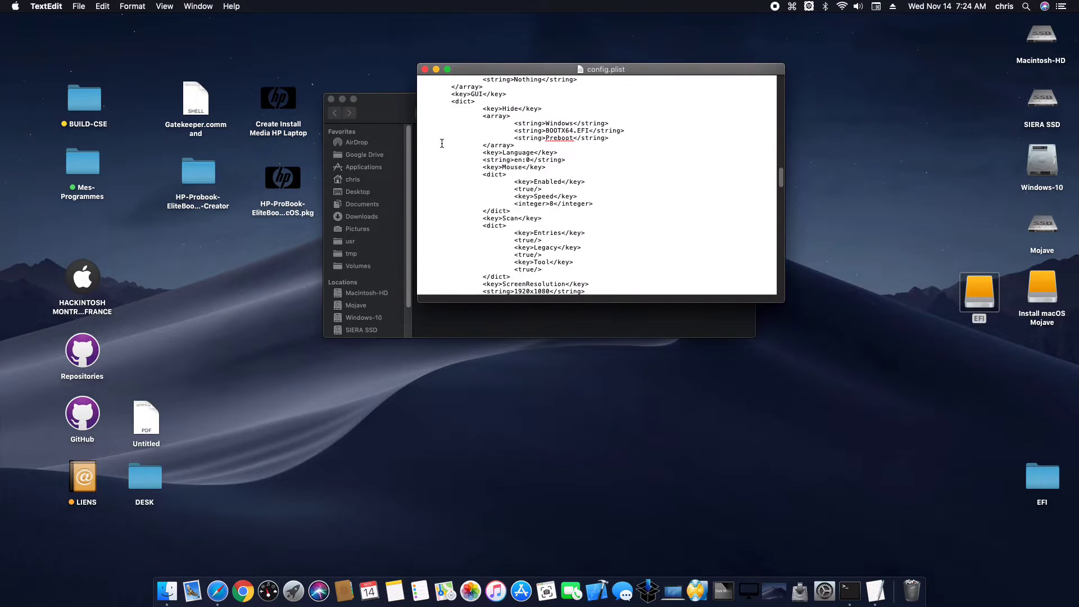
{"action": "scroll", "coordinate": [441, 143], "scroll_direction": "down", "scroll_amount": 3}
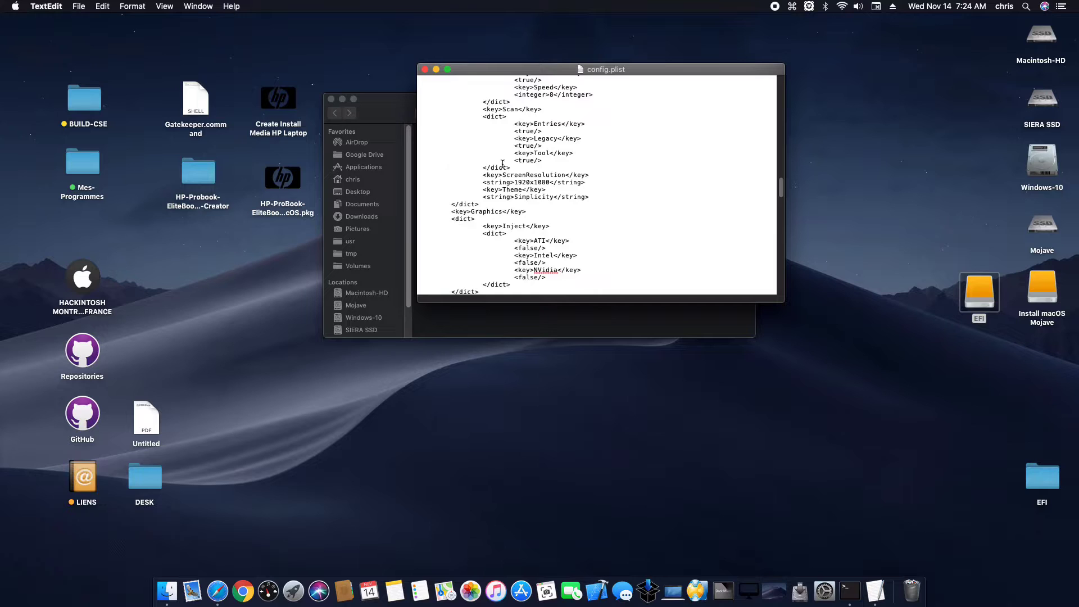
{"action": "scroll", "coordinate": [572, 165], "scroll_direction": "down", "scroll_amount": 5}
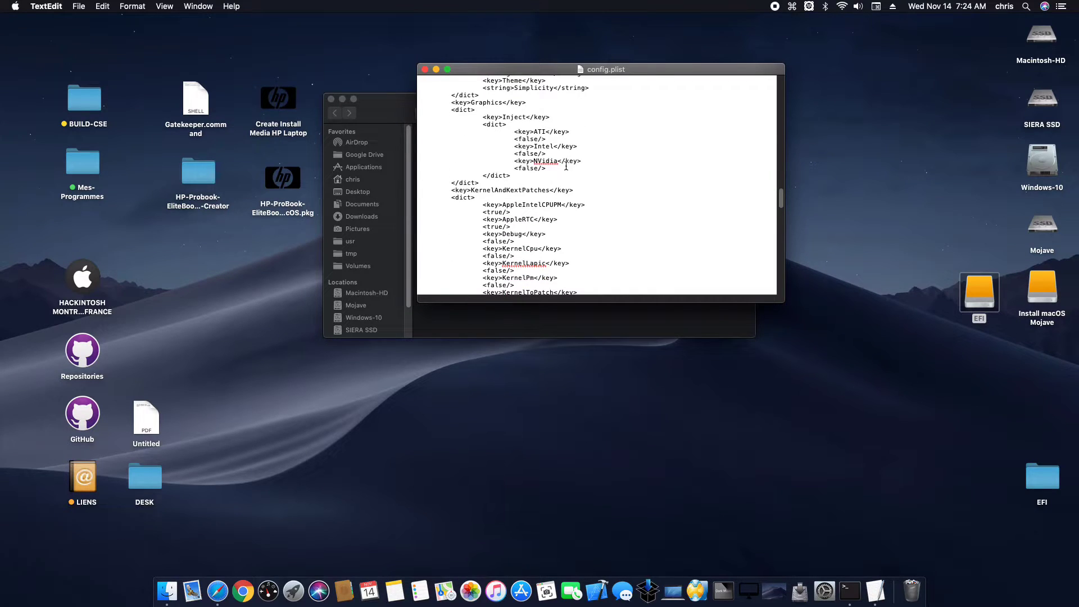
{"action": "left_click_drag", "start_coordinate": [519, 153], "coordinate": [538, 154]}
{"action": "key", "text": "BackSpace"}
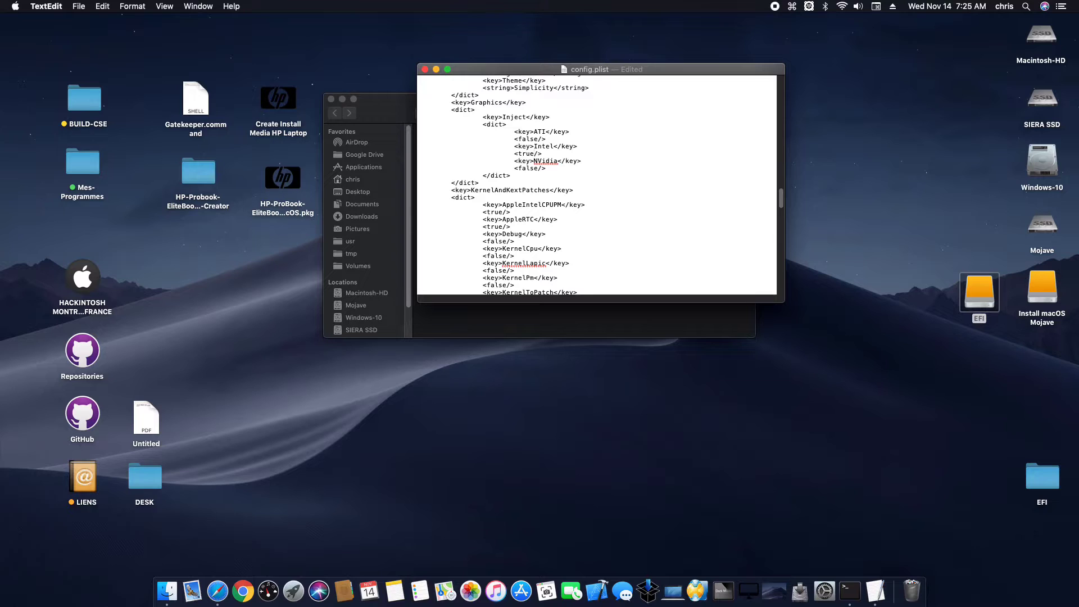
{"action": "scroll", "coordinate": [462, 222], "scroll_direction": "down", "scroll_amount": 15}
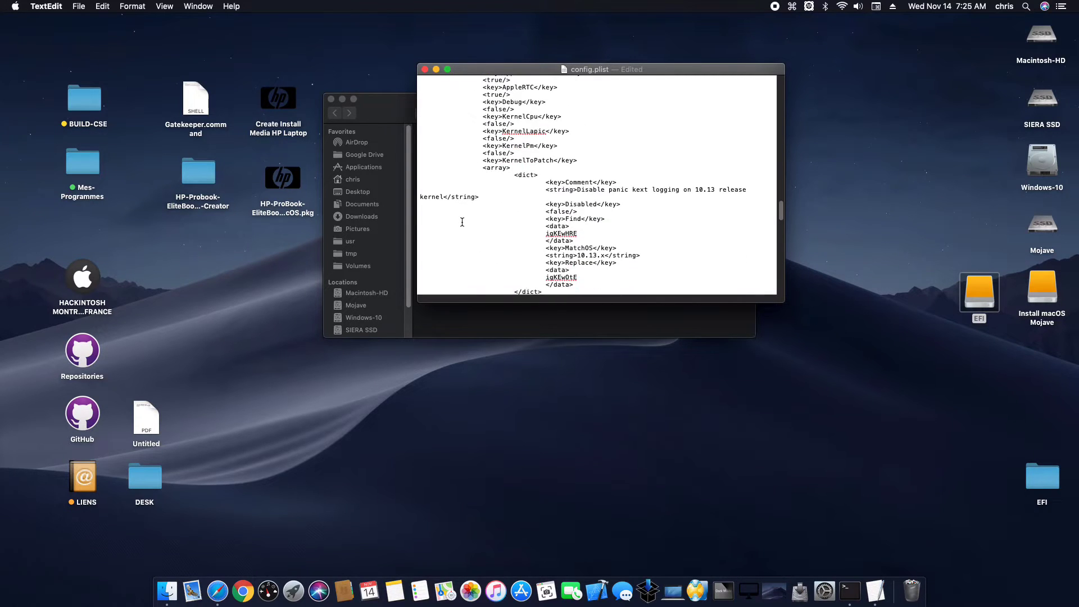
Step: Examine the Intel injection setting, kernel and kext patches, RtVariables and SMBIOS sections in config.plist
{"action": "scroll", "coordinate": [462, 222], "scroll_direction": "down", "scroll_amount": 15}
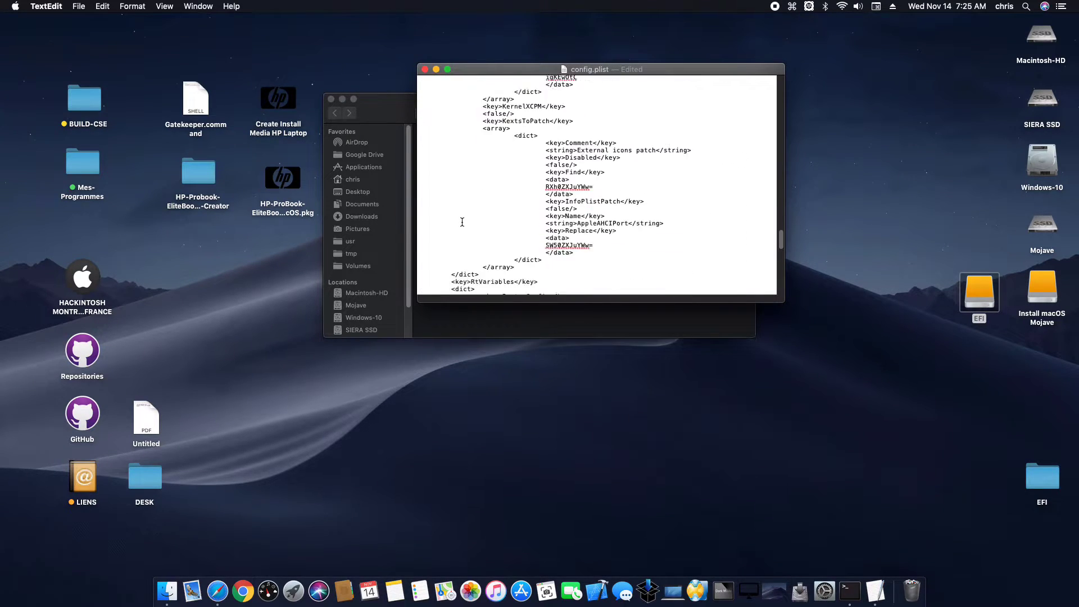
{"action": "scroll", "coordinate": [462, 222], "scroll_direction": "down", "scroll_amount": 4}
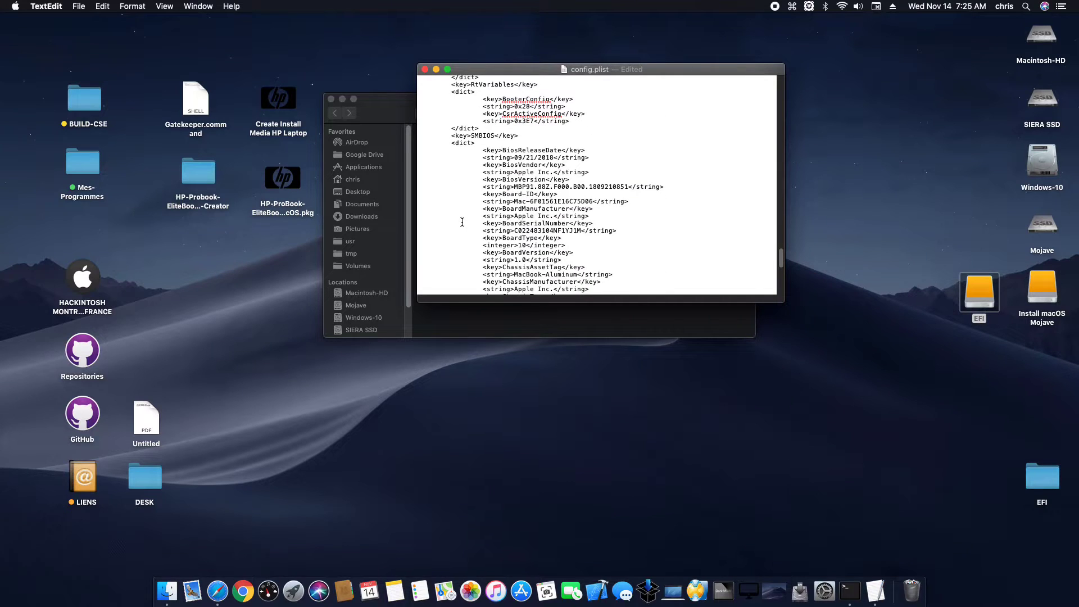
{"action": "scroll", "coordinate": [462, 222], "scroll_direction": "up", "scroll_amount": 15}
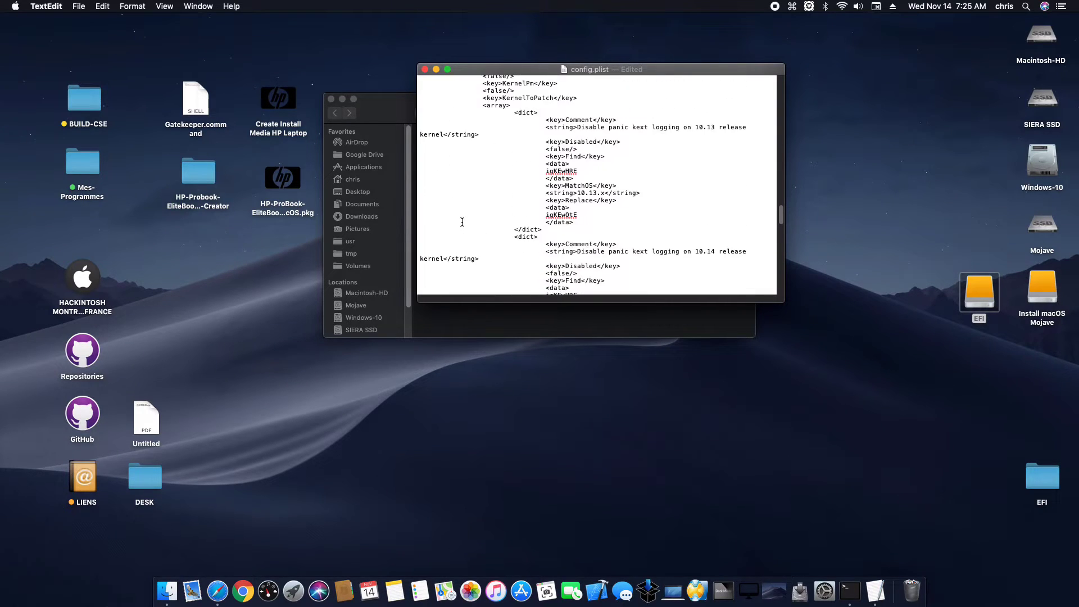
{"action": "scroll", "coordinate": [462, 222], "scroll_direction": "up", "scroll_amount": 4}
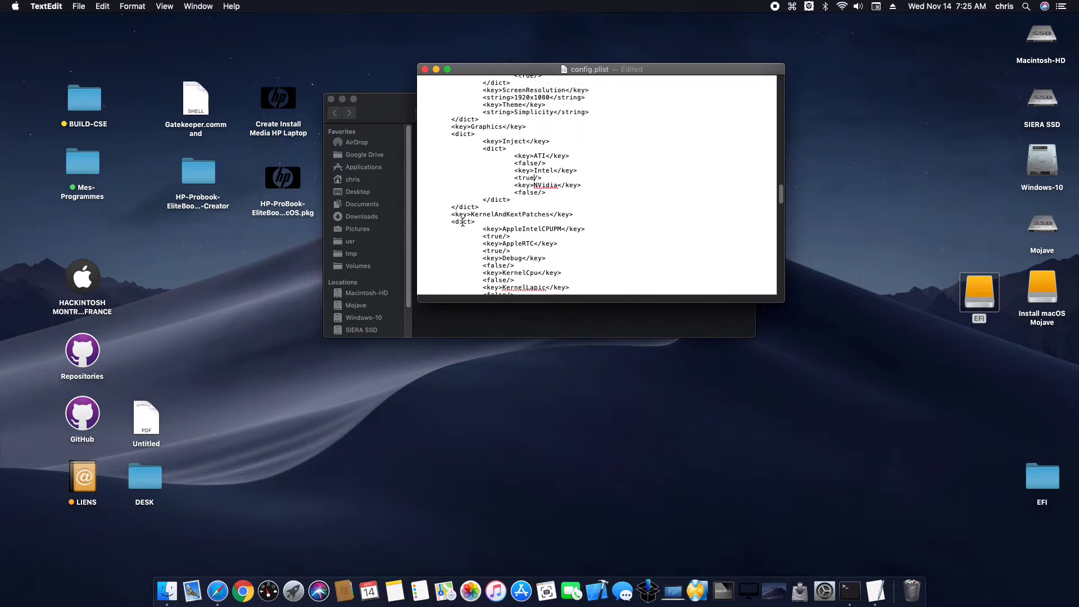
{"action": "left_click", "coordinate": [518, 179]}
{"action": "double_click", "coordinate": [519, 179]}
{"action": "left_click", "coordinate": [573, 180]}
{"action": "scroll", "coordinate": [437, 214], "scroll_direction": "down", "scroll_amount": 10}
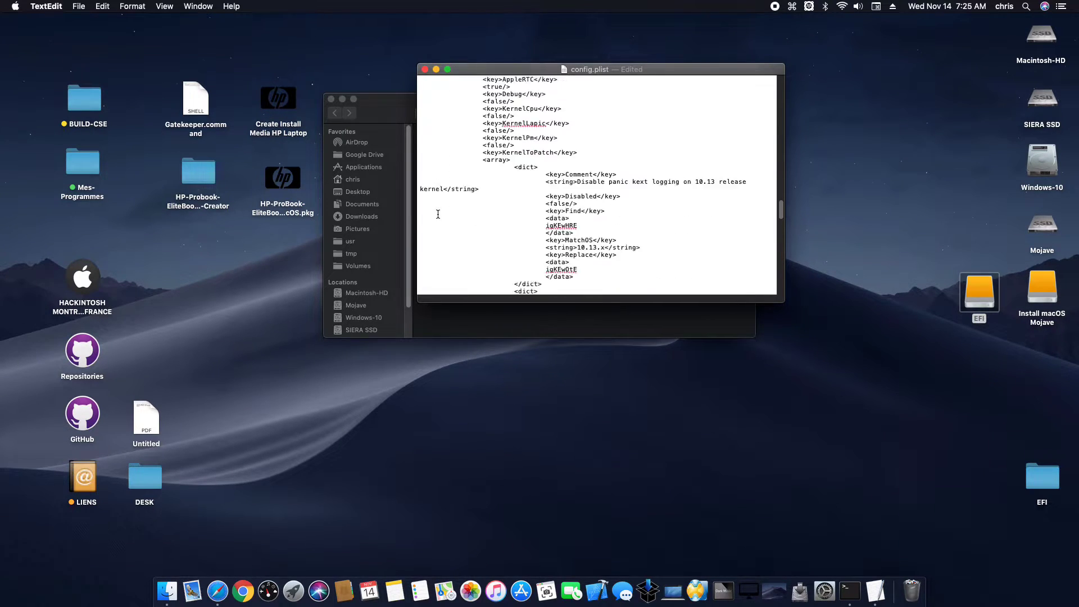
{"action": "scroll", "coordinate": [438, 214], "scroll_direction": "down", "scroll_amount": 10}
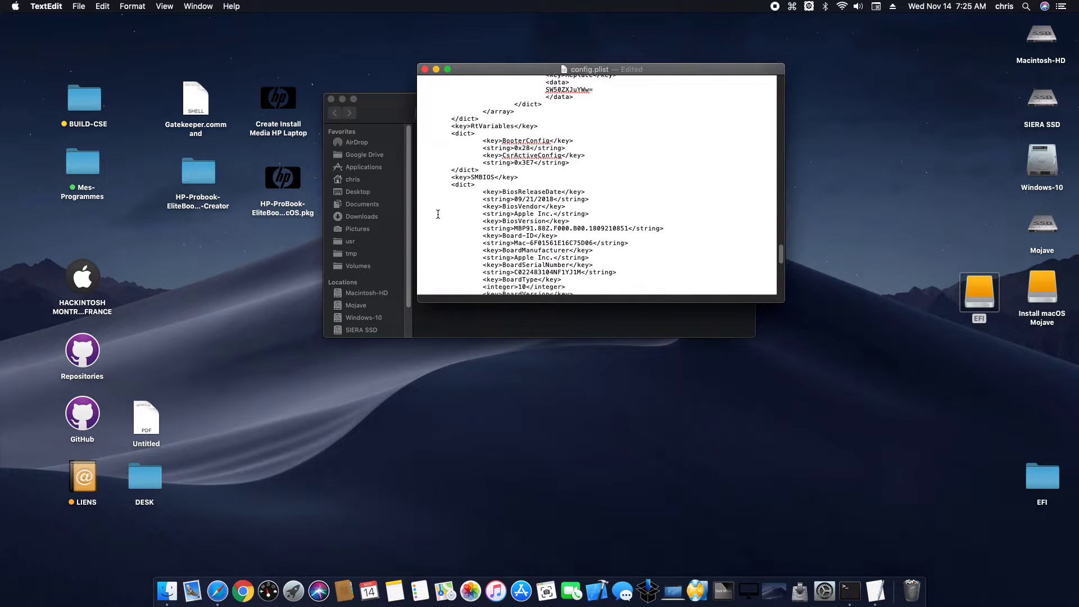
{"action": "scroll", "coordinate": [438, 214], "scroll_direction": "down", "scroll_amount": 1}
{"action": "left_click_drag", "start_coordinate": [483, 199], "coordinate": [682, 197]}
{"action": "left_click", "coordinate": [679, 198]}
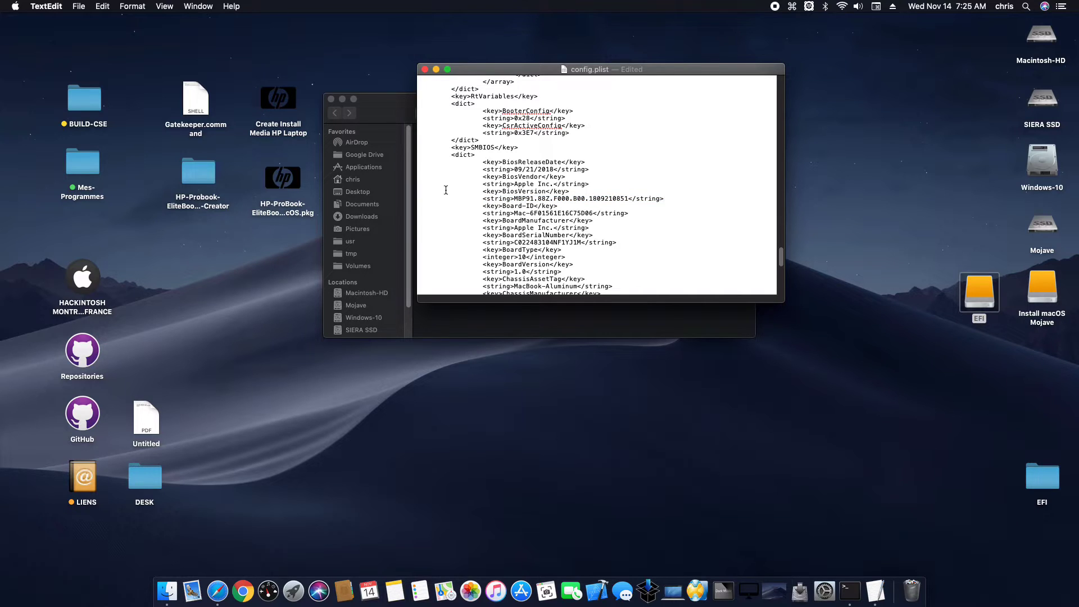
{"action": "scroll", "coordinate": [446, 189], "scroll_direction": "down", "scroll_amount": 9}
{"action": "scroll", "coordinate": [446, 189], "scroll_direction": "up", "scroll_amount": 15}
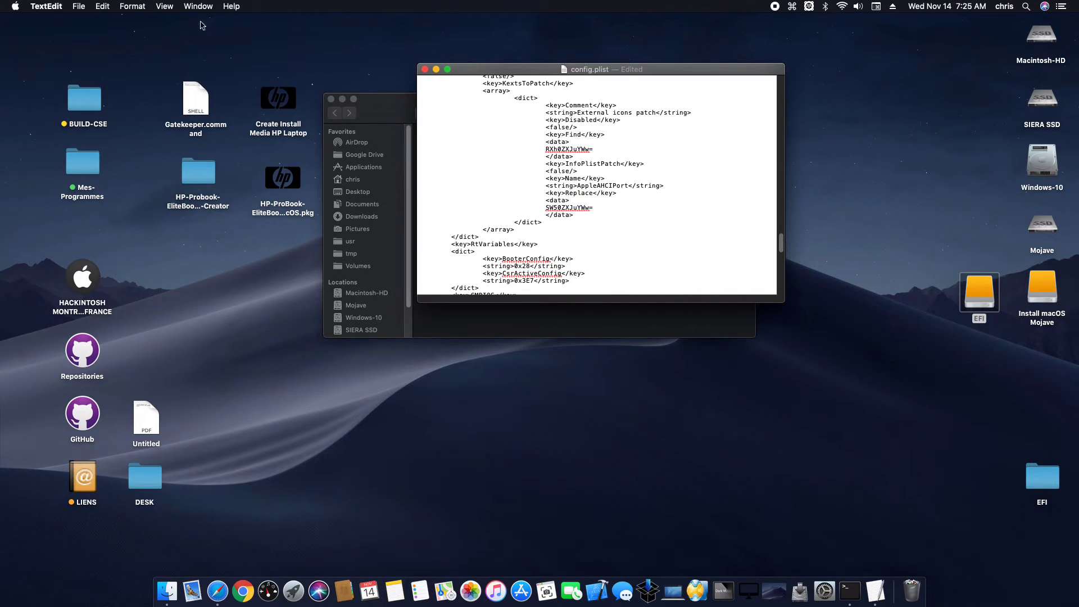
Step: Save the edited config.plist and close its window
{"action": "left_click", "coordinate": [79, 6]}
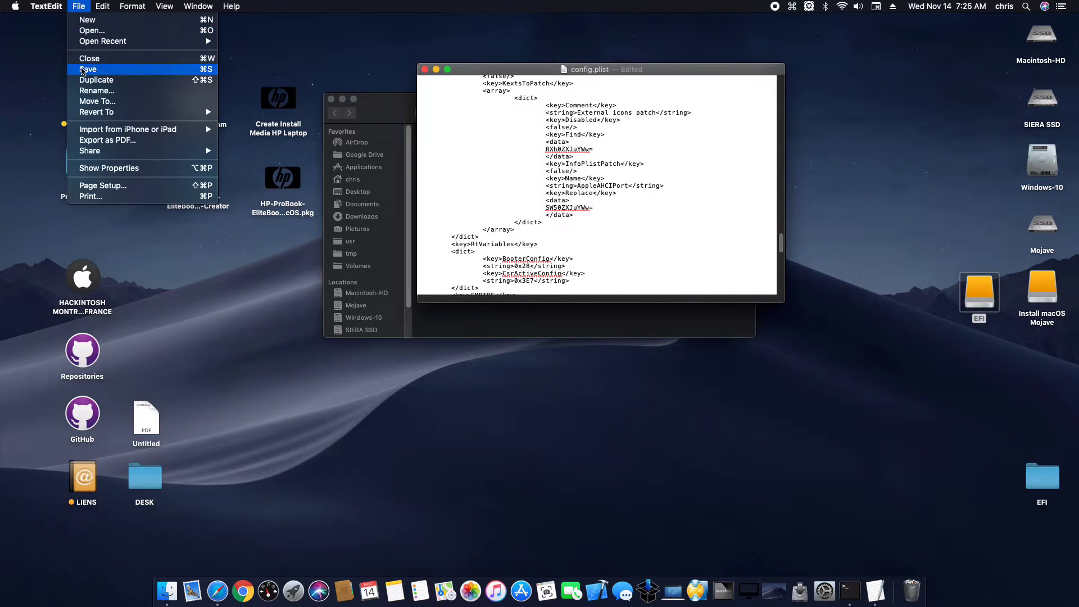
{"action": "left_click", "coordinate": [83, 70]}
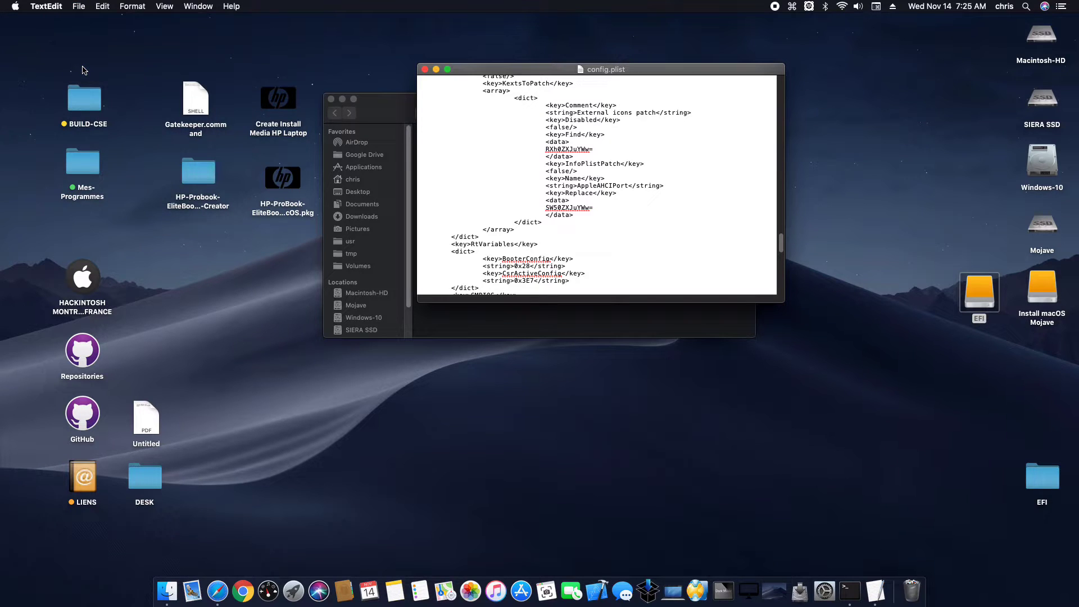
{"action": "left_click_drag", "start_coordinate": [489, 72], "coordinate": [458, 46]}
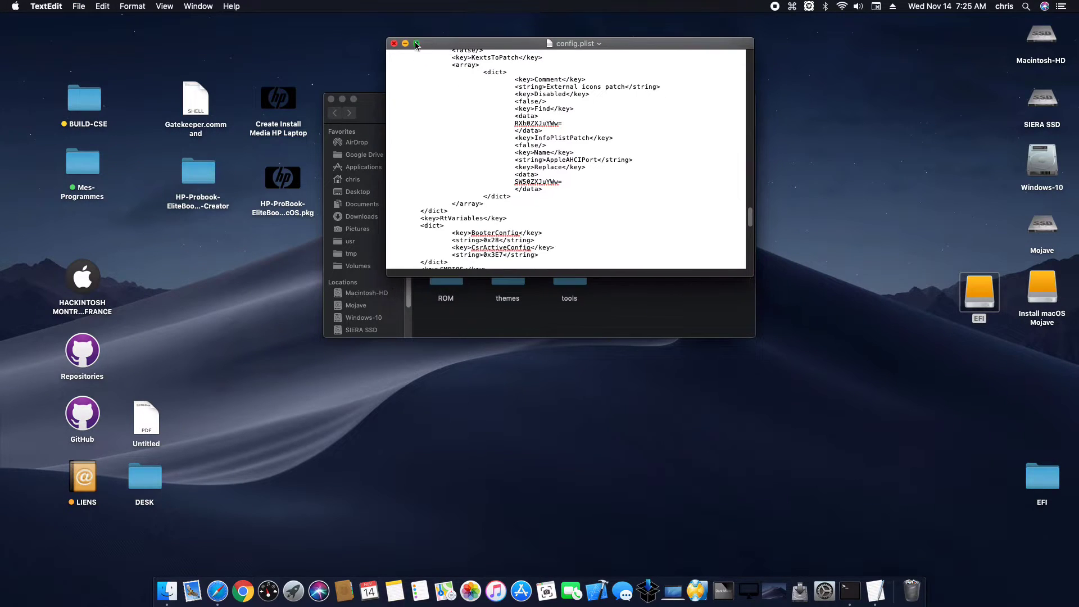
{"action": "left_click", "coordinate": [392, 44]}
{"action": "key", "text": "Return"}
Step: Bring the CLOVER folder window to the front and close it
{"action": "left_click", "coordinate": [667, 279]}
{"action": "left_click", "coordinate": [384, 103]}
{"action": "left_click_drag", "start_coordinate": [384, 103], "coordinate": [393, 77]}
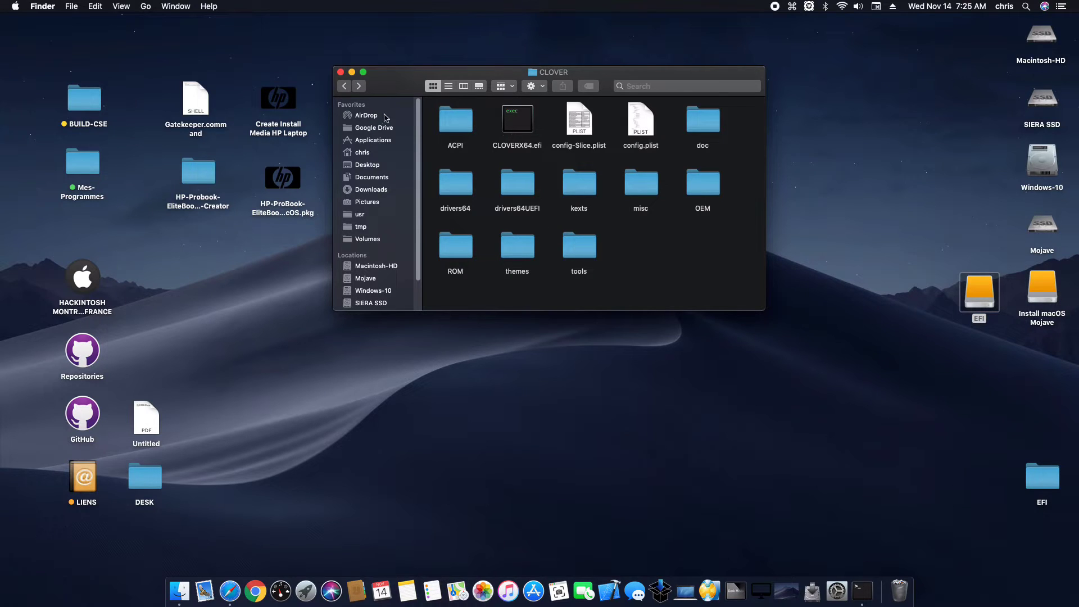
{"action": "left_click", "coordinate": [338, 72]}
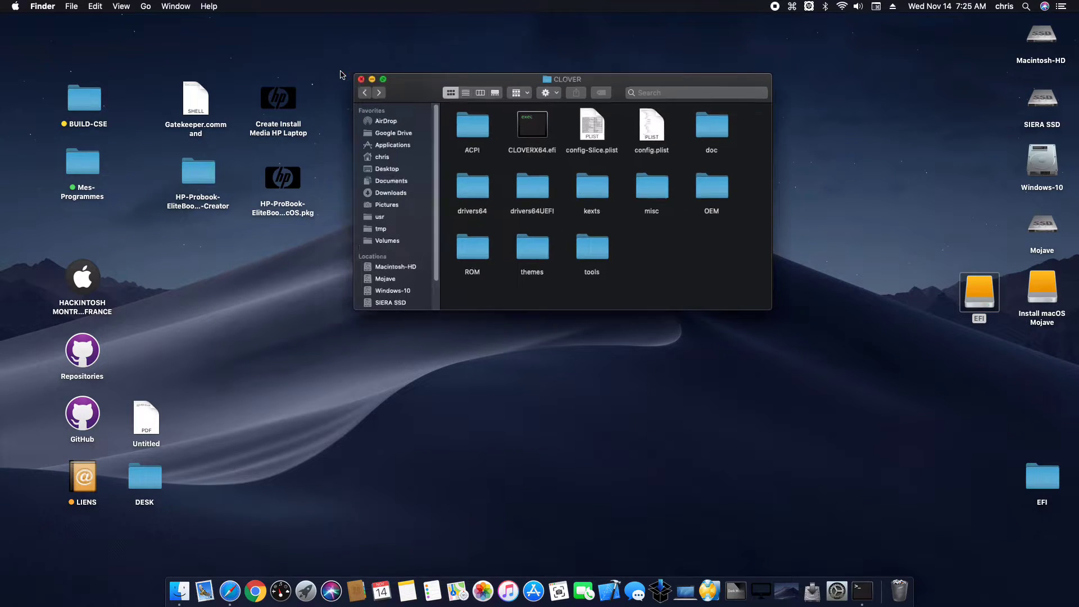
Step: Open the Install macOS Mojave drive, check its EFI-Backups folder, and return to the drive's top level
{"action": "double_click", "coordinate": [1043, 287]}
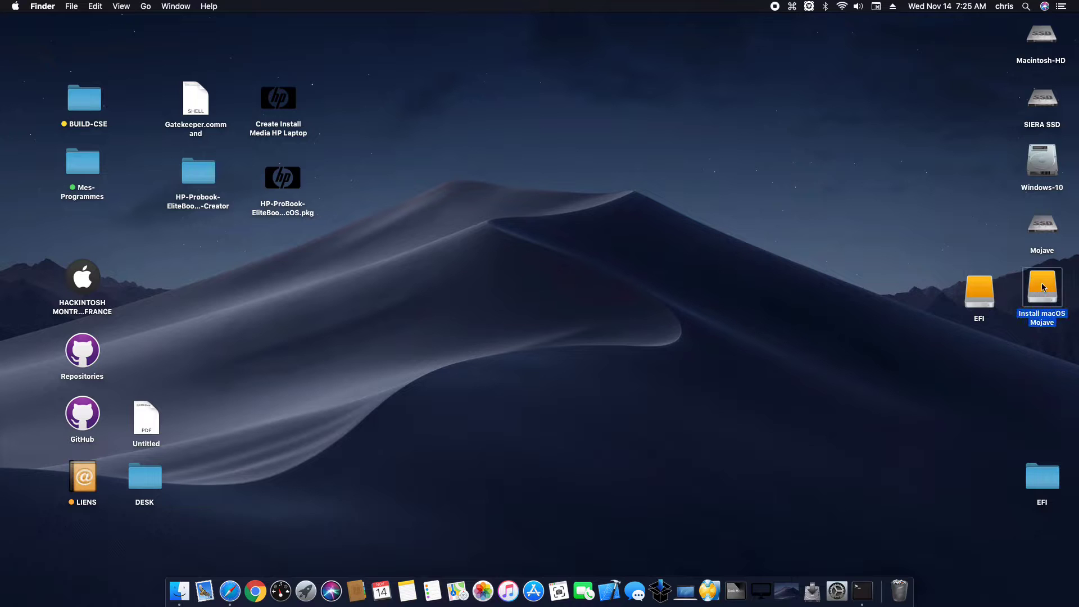
{"action": "double_click", "coordinate": [567, 162]}
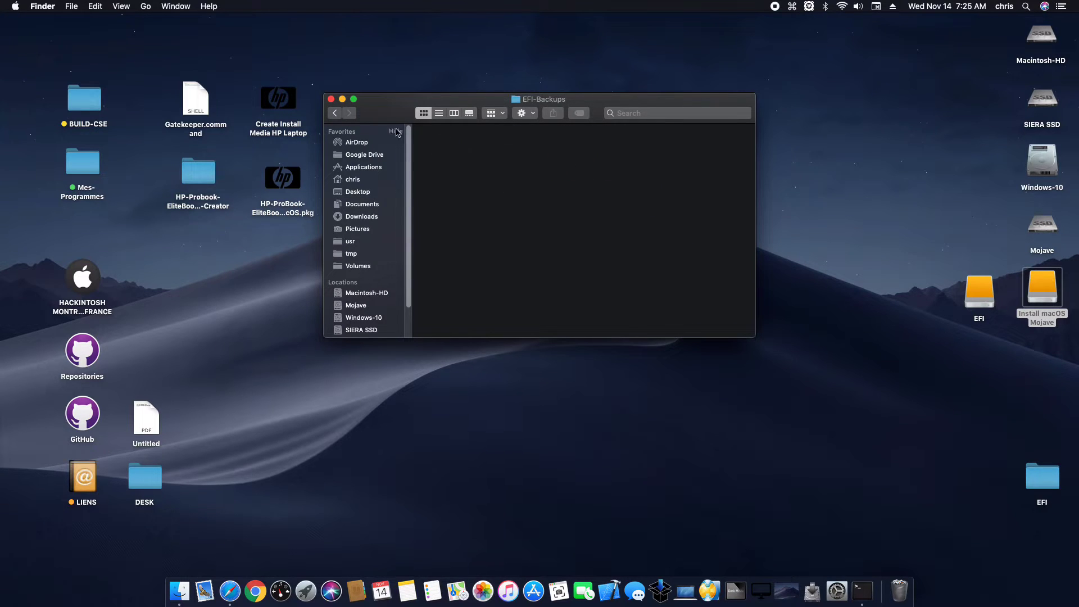
{"action": "left_click", "coordinate": [335, 115]}
{"action": "left_click_drag", "start_coordinate": [380, 114], "coordinate": [428, 132]}
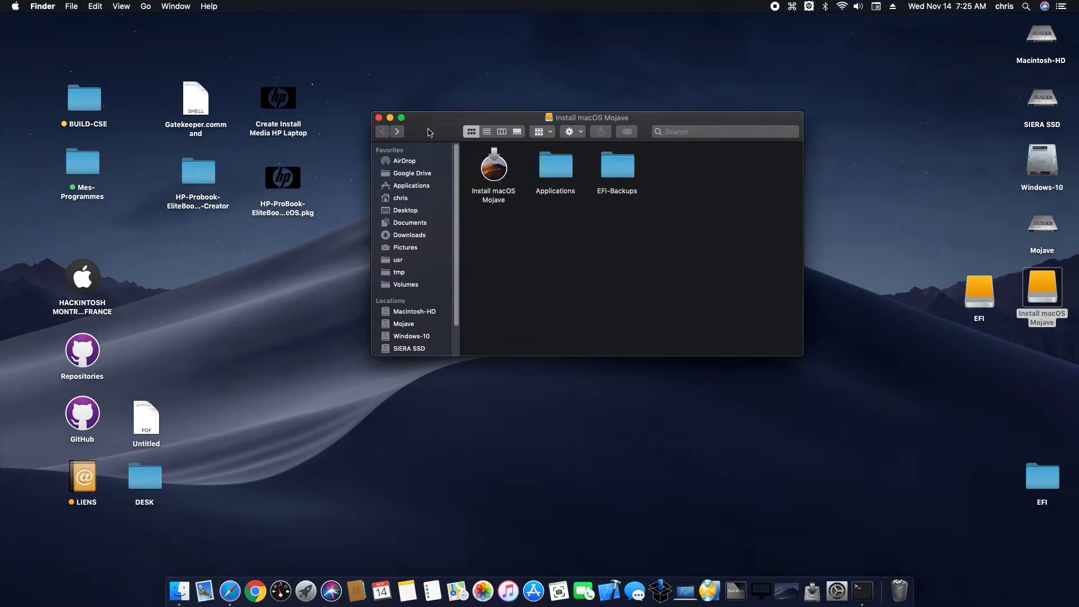
Step: Copy the HP-ProBook installer package and Gatekeeper.command from the desktop to the Install macOS Mojave drive, and close its window
{"action": "left_click", "coordinate": [299, 175]}
{"action": "left_click_drag", "start_coordinate": [299, 176], "coordinate": [718, 169]}
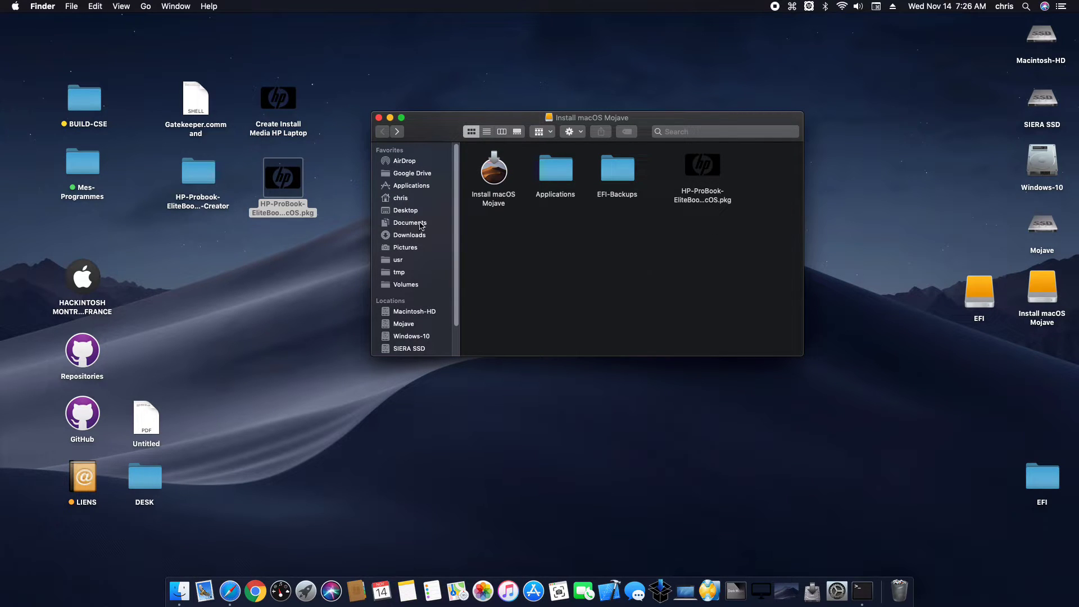
{"action": "left_click", "coordinate": [206, 101]}
{"action": "left_click_drag", "start_coordinate": [206, 101], "coordinate": [508, 249]}
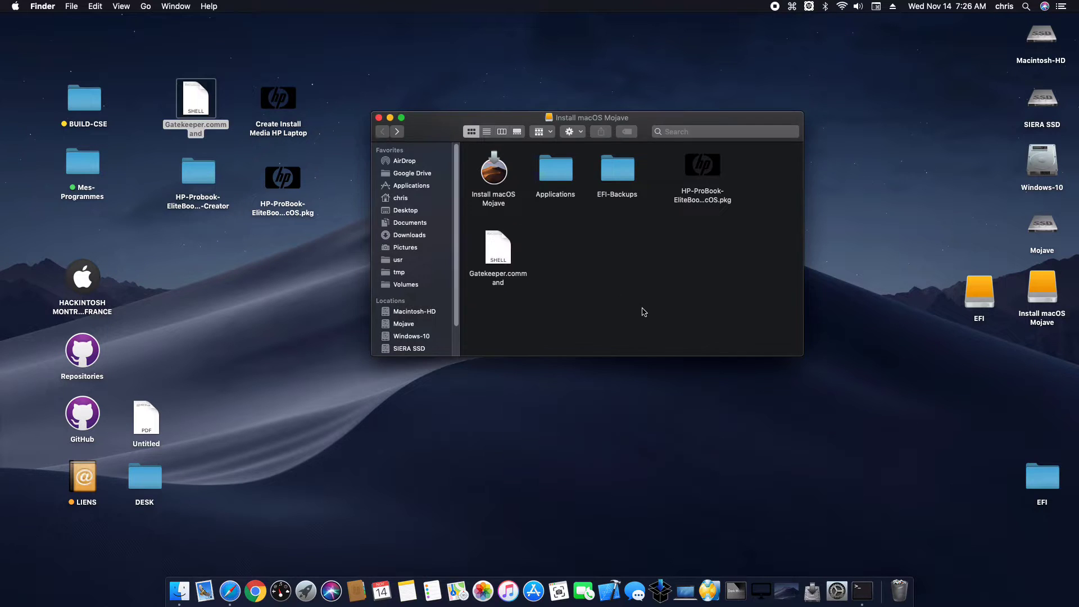
{"action": "left_click", "coordinate": [378, 118]}
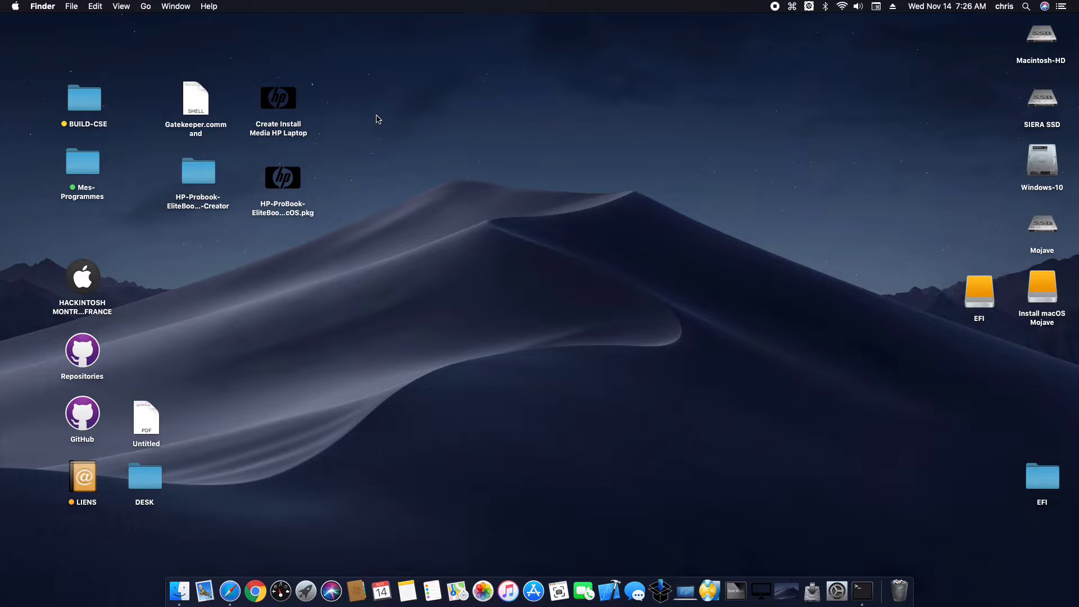
Step: Eject the Install macOS Mojave drive together with its EFI volume
{"action": "left_click_drag", "start_coordinate": [920, 291], "coordinate": [1052, 288]}
{"action": "right_click", "coordinate": [1053, 288]}
{"action": "left_click", "coordinate": [941, 307]}
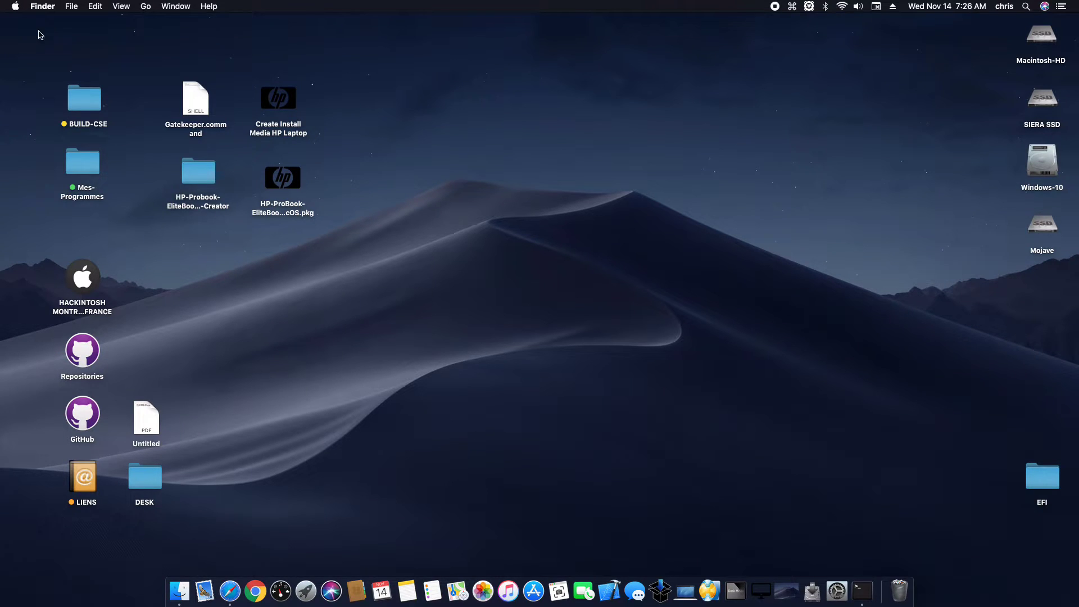
{"action": "left_click", "coordinate": [14, 6]}
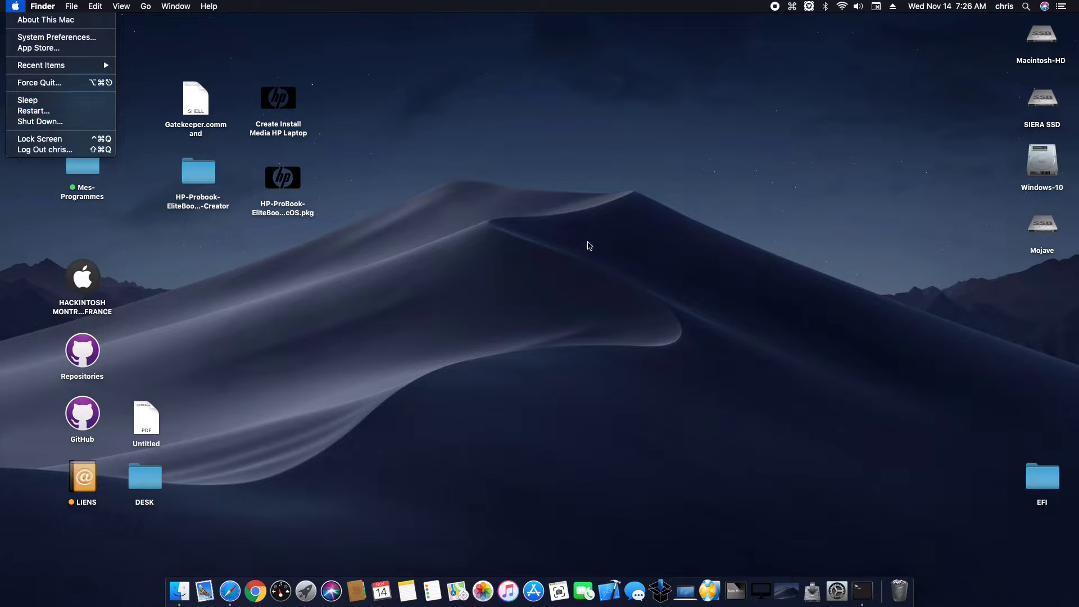
{"action": "left_click", "coordinate": [588, 246]}
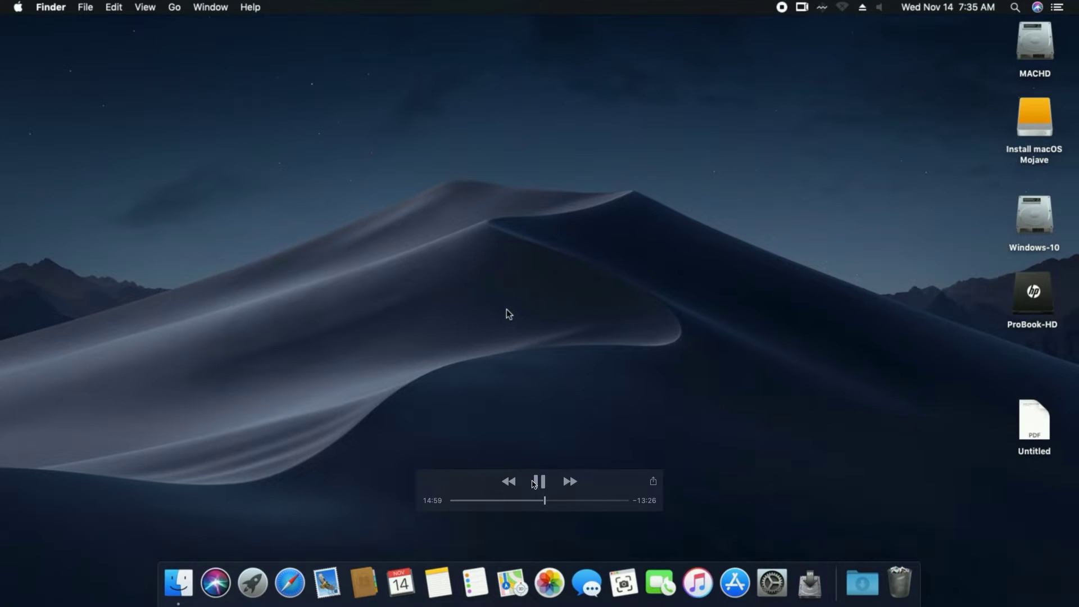
{"action": "left_click", "coordinate": [539, 481]}
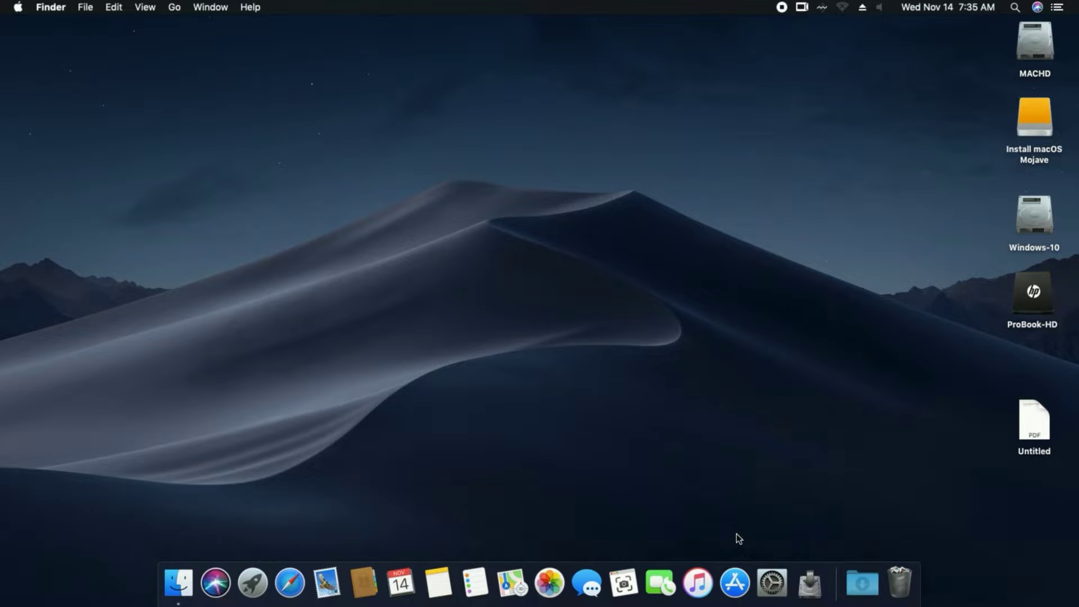
{"action": "mouse_move", "coordinate": [634, 319]}
{"action": "mouse_move", "coordinate": [780, 104]}
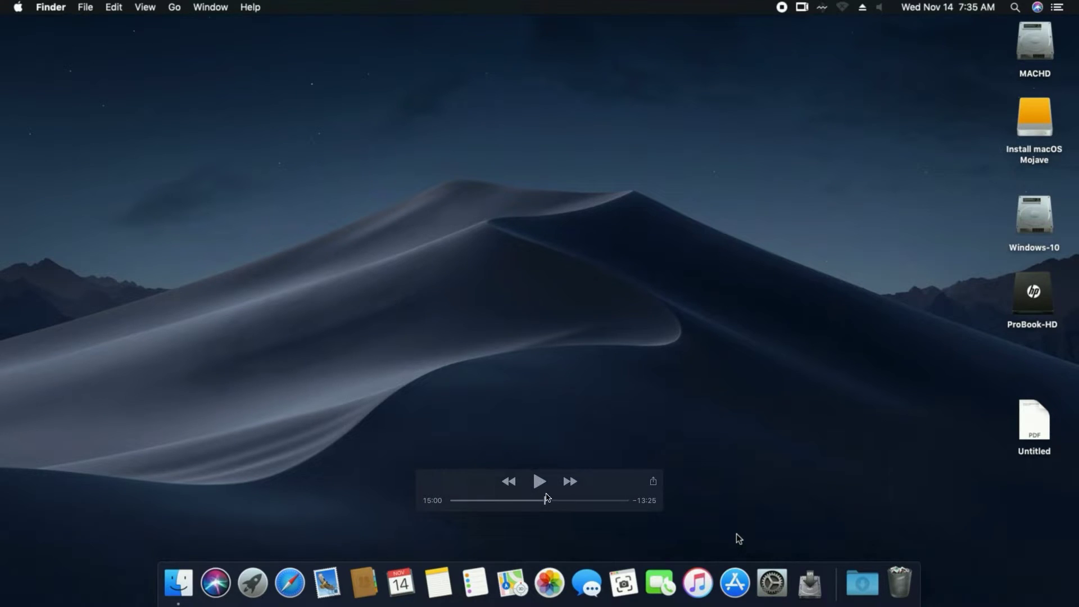
{"action": "left_click", "coordinate": [538, 481]}
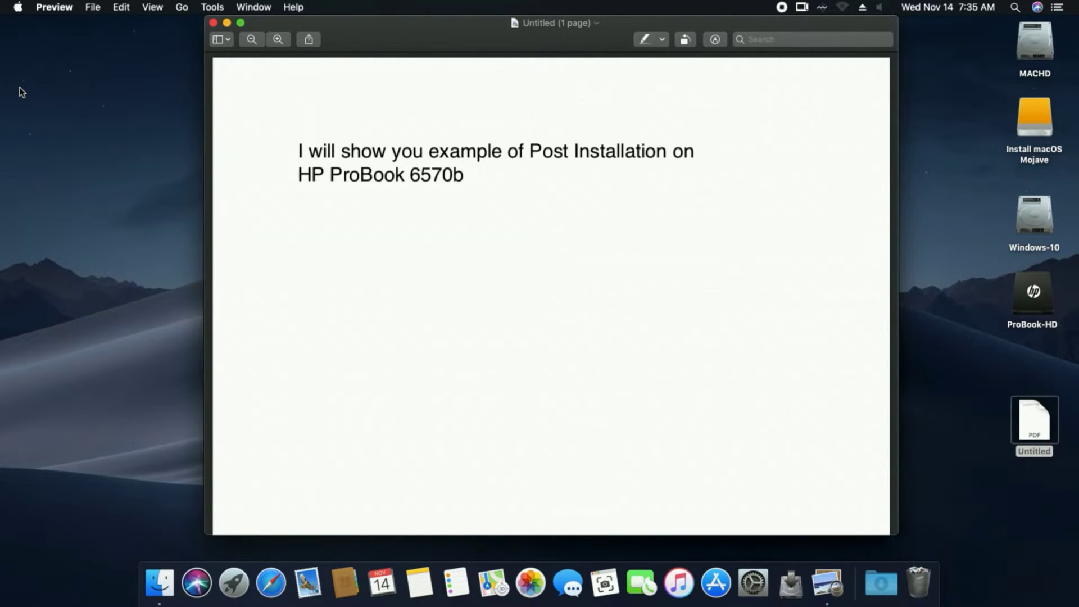
Step: Close the Untitled PDF, and copy Gatekeeper.command and the HP-ProBook installer package from the Install macOS Mojave drive to the desktop
{"action": "left_click", "coordinate": [212, 24]}
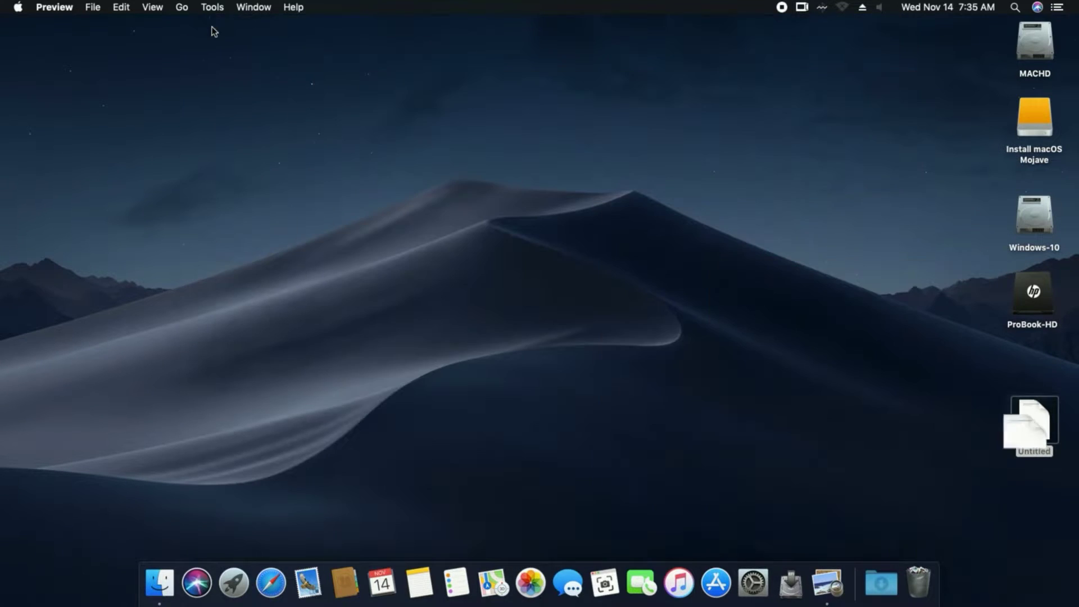
{"action": "double_click", "coordinate": [1031, 126]}
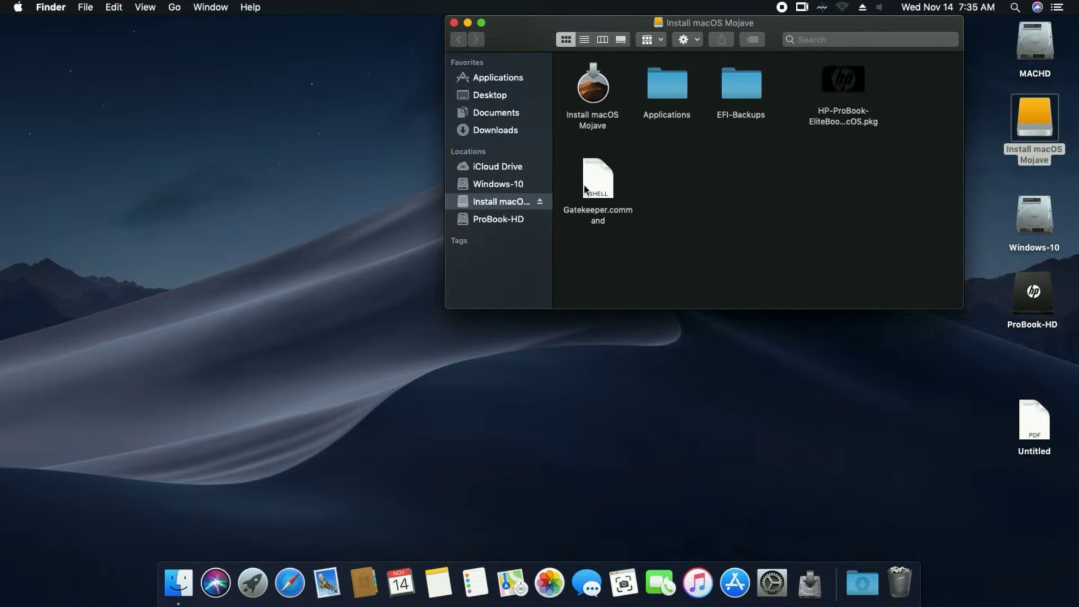
{"action": "left_click_drag", "start_coordinate": [597, 185], "coordinate": [104, 164]}
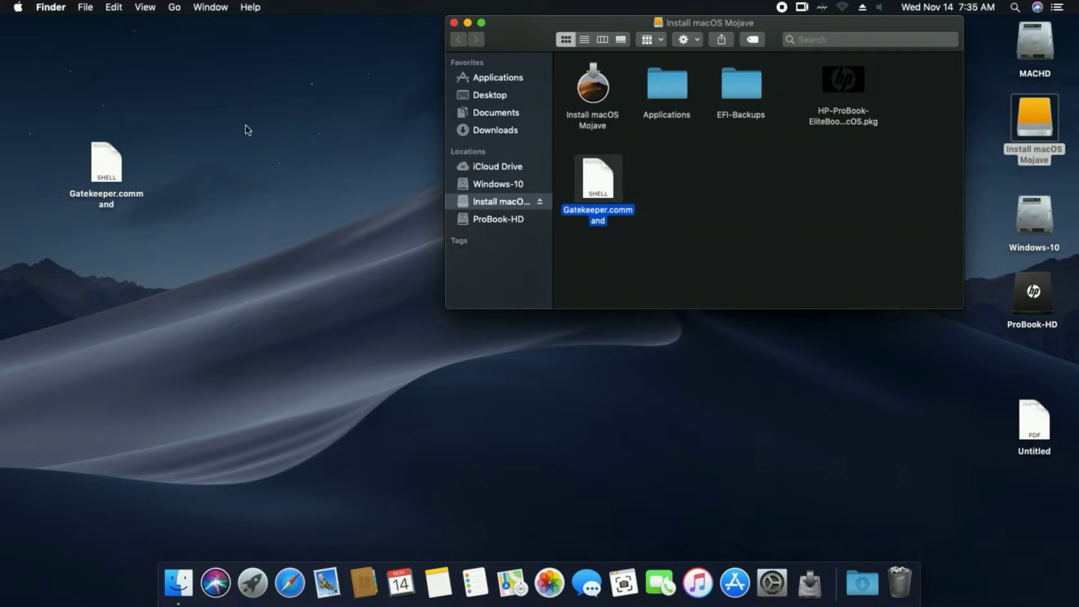
{"action": "left_click_drag", "start_coordinate": [830, 77], "coordinate": [144, 101]}
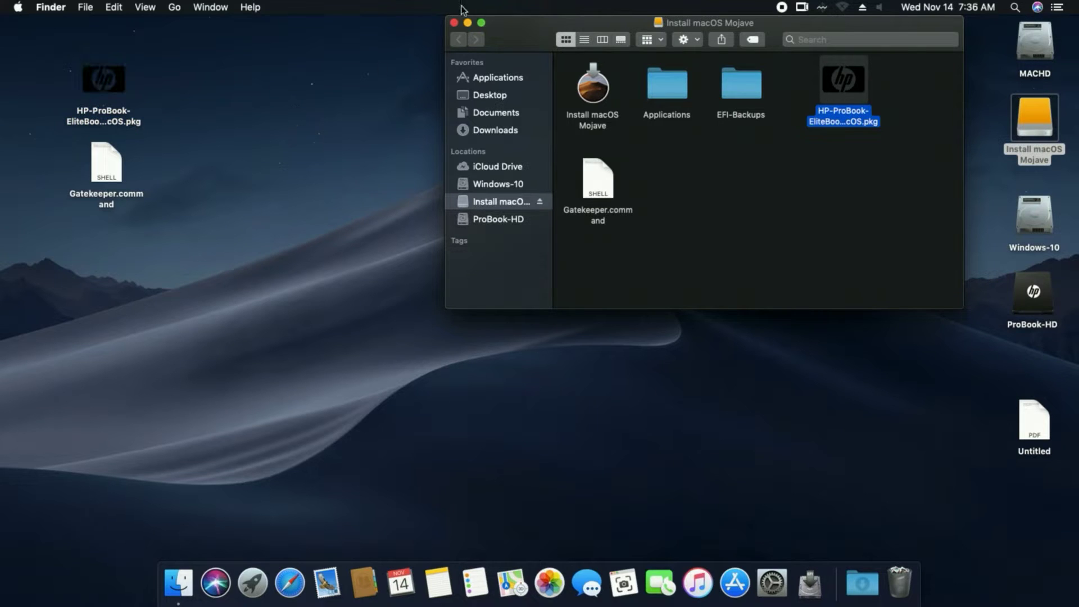
{"action": "left_click", "coordinate": [453, 23]}
Step: Eject the Install macOS Mojave drive from the laptop
{"action": "left_click", "coordinate": [1032, 115]}
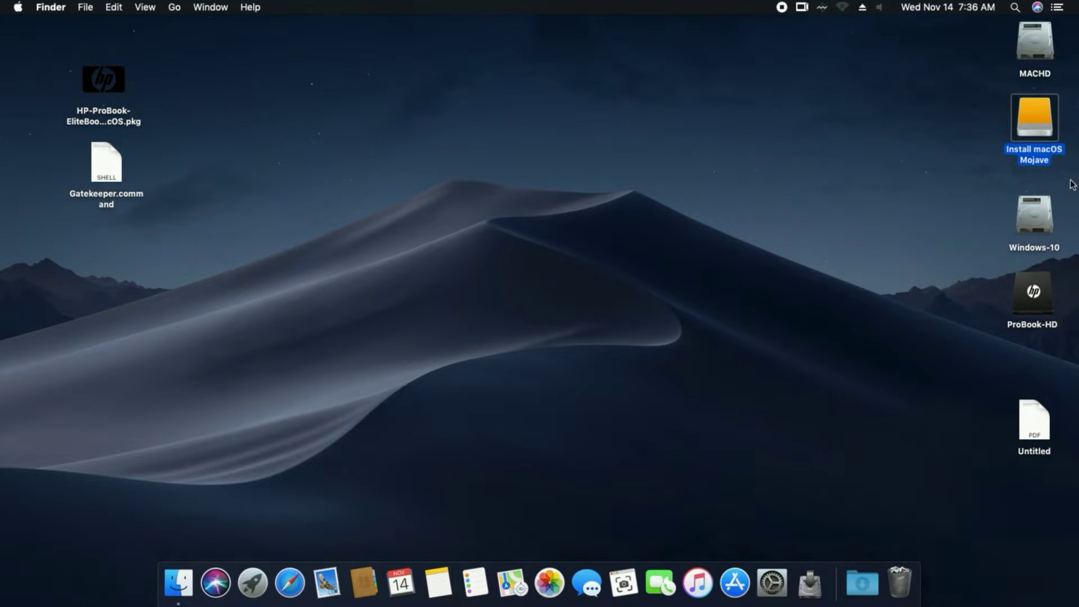
{"action": "right_click", "coordinate": [1032, 114]}
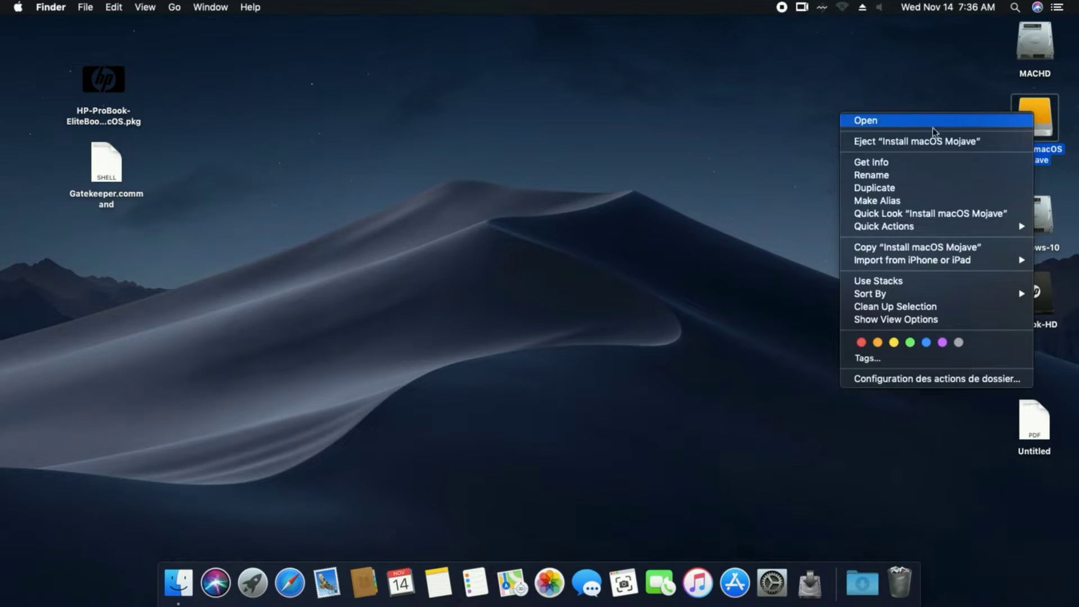
{"action": "left_click", "coordinate": [878, 146]}
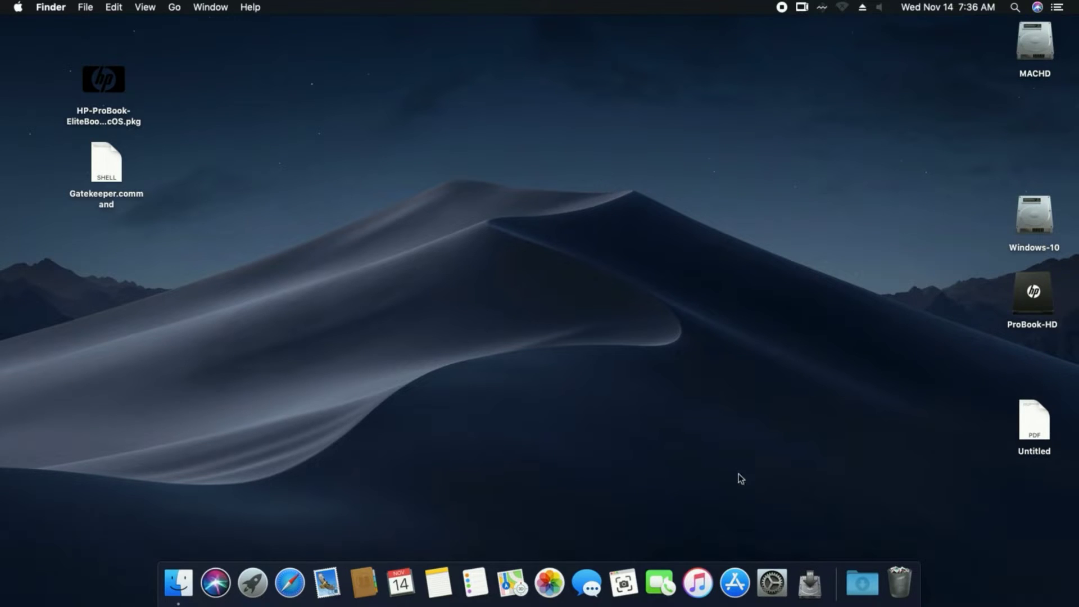
Step: Set the system appearance to Light in the General settings of System Preferences
{"action": "left_click", "coordinate": [775, 565]}
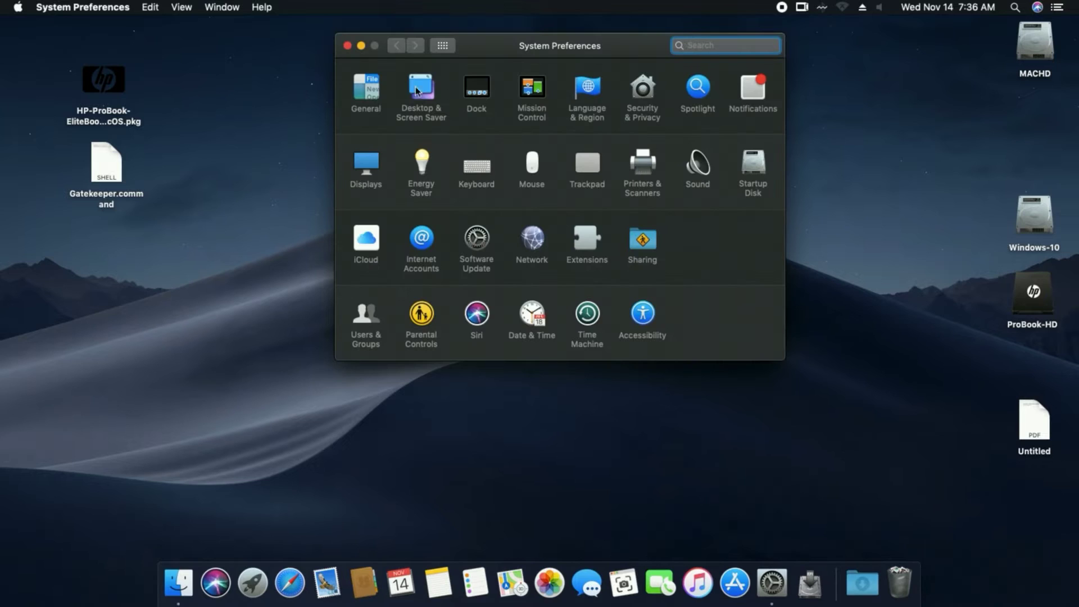
{"action": "left_click", "coordinate": [367, 86]}
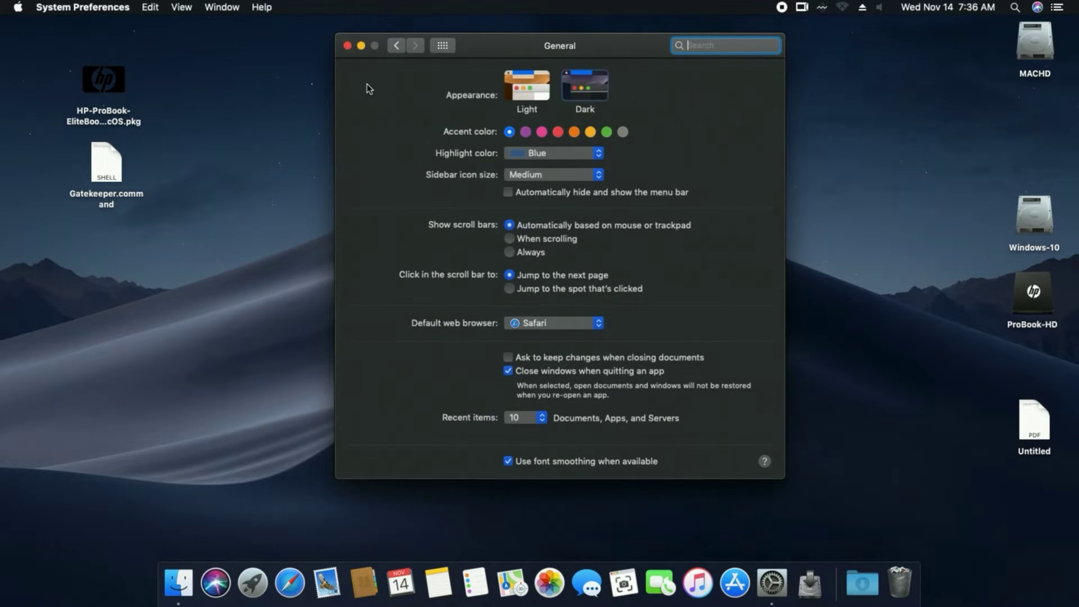
{"action": "left_click", "coordinate": [538, 94]}
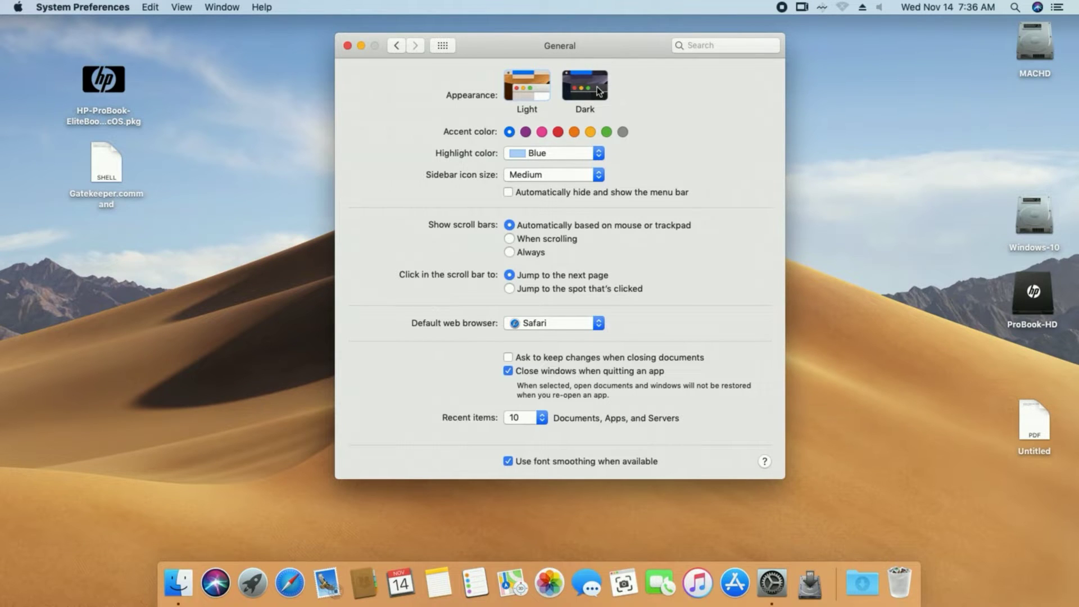
Step: Set the system appearance to Dark and close System Preferences
{"action": "left_click", "coordinate": [597, 89]}
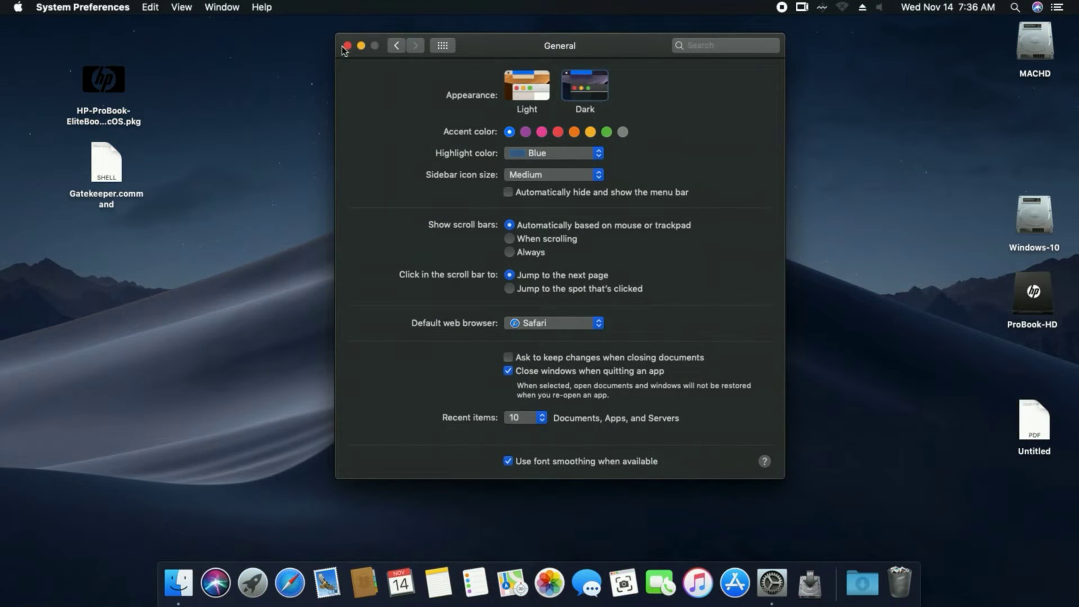
{"action": "left_click", "coordinate": [347, 46]}
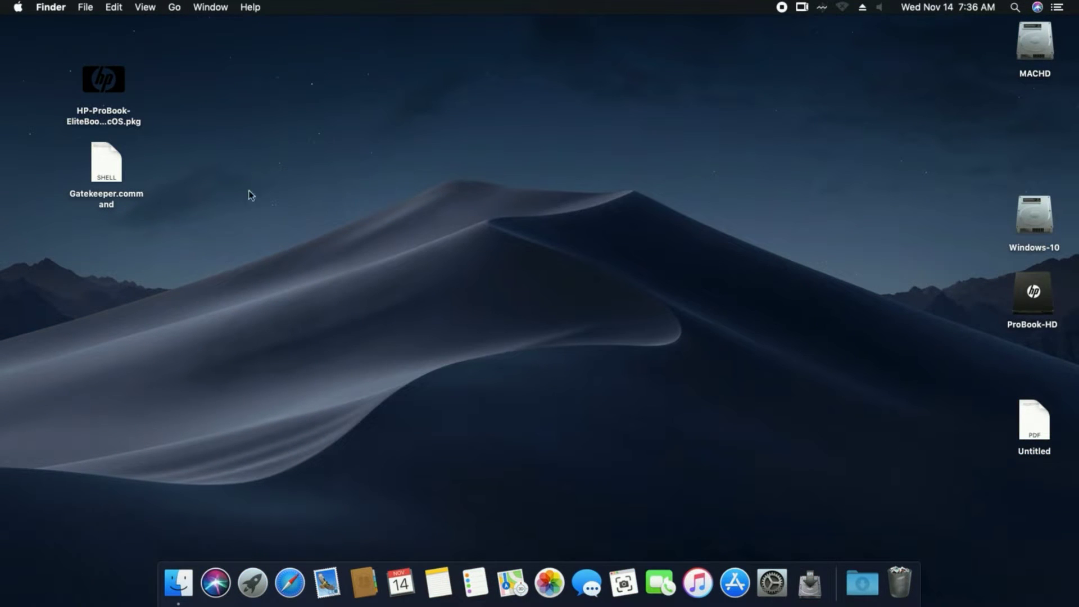
Step: Run Gatekeeper.command from the desktop to disable Gatekeeper, authorize it with the account password, and close the Terminal window
{"action": "left_click", "coordinate": [96, 167]}
{"action": "right_click", "coordinate": [97, 165]}
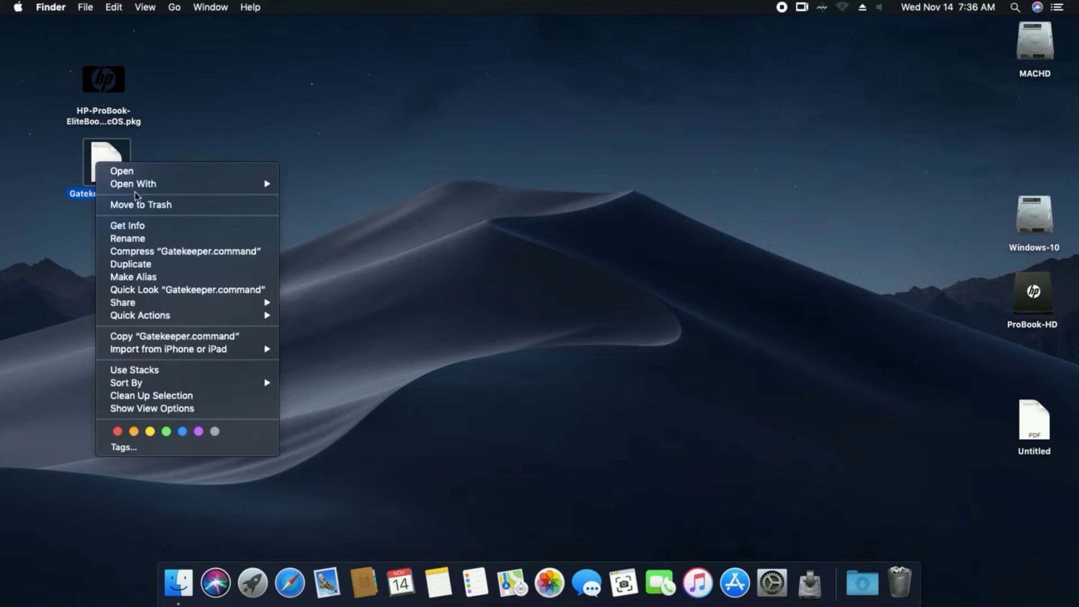
{"action": "mouse_move", "coordinate": [129, 188]}
{"action": "left_click", "coordinate": [335, 184]}
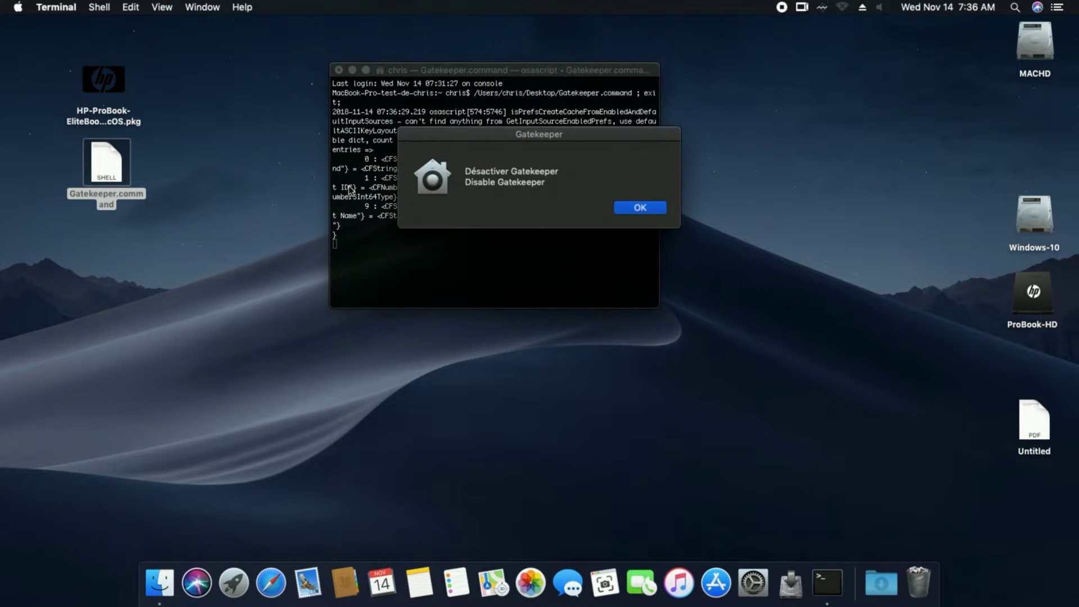
{"action": "left_click", "coordinate": [594, 192]}
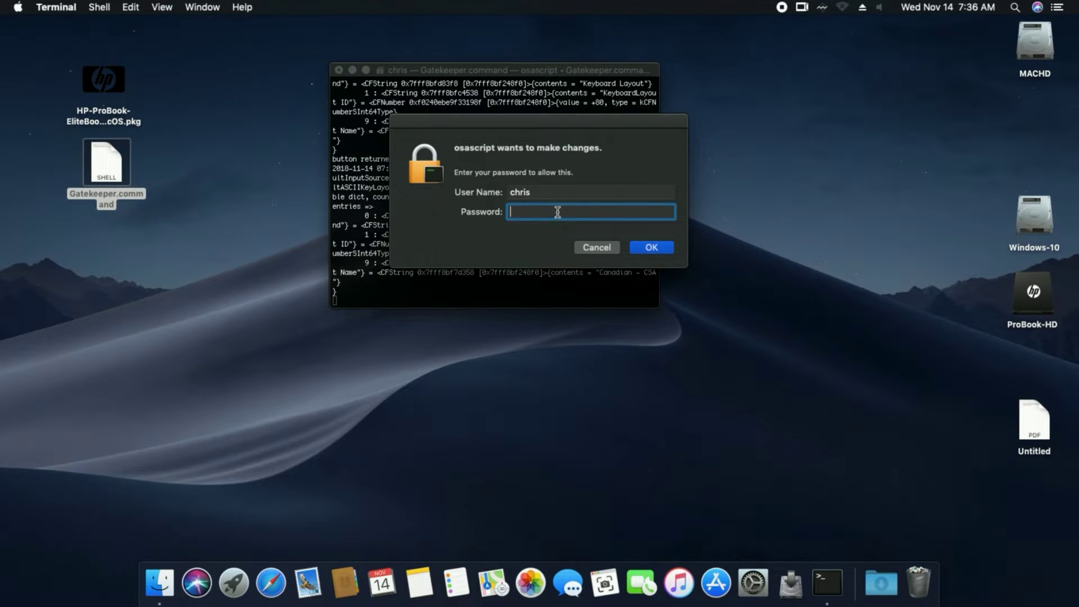
{"action": "type", "text": "•••••••"}
{"action": "key", "text": "Return"}
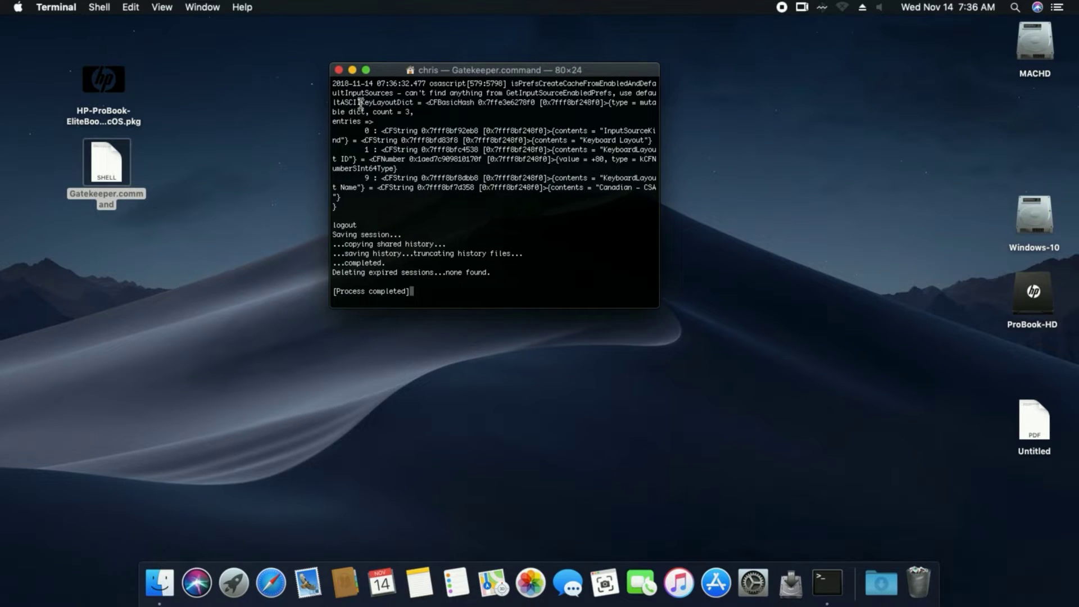
{"action": "left_click", "coordinate": [339, 70]}
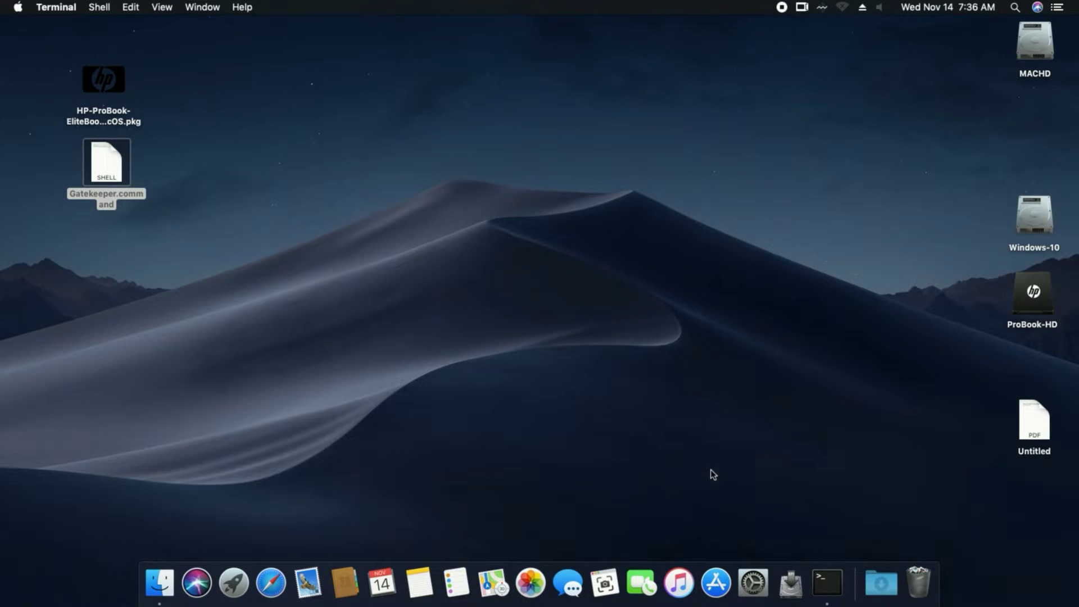
Step: Check which app download sources are allowed in the Security & Privacy settings, and close System Preferences
{"action": "left_click", "coordinate": [760, 570]}
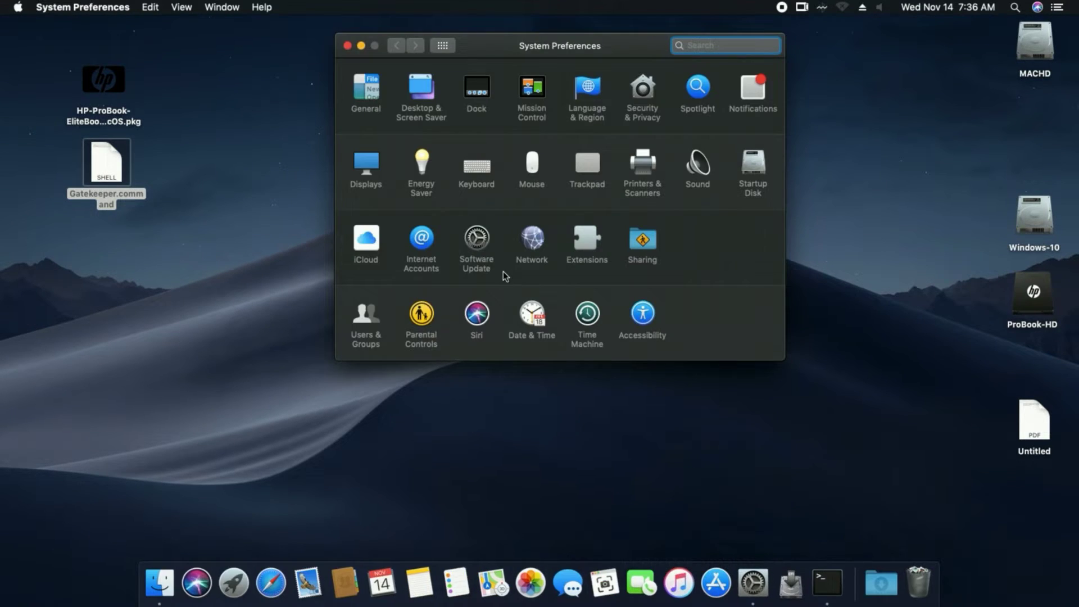
{"action": "left_click", "coordinate": [648, 86]}
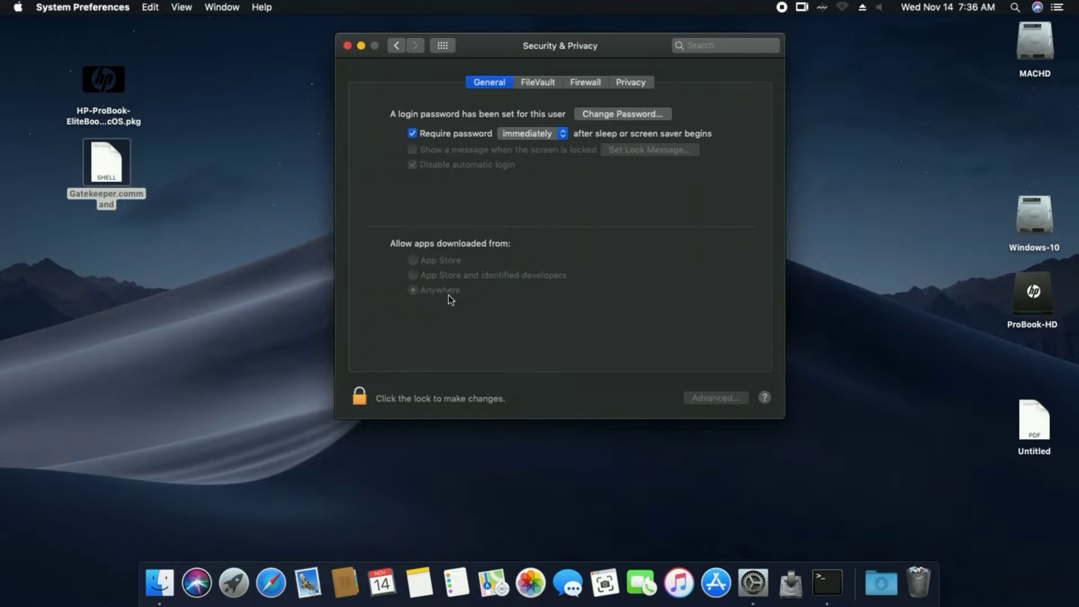
{"action": "left_click", "coordinate": [346, 46]}
{"action": "left_click", "coordinate": [388, 222]}
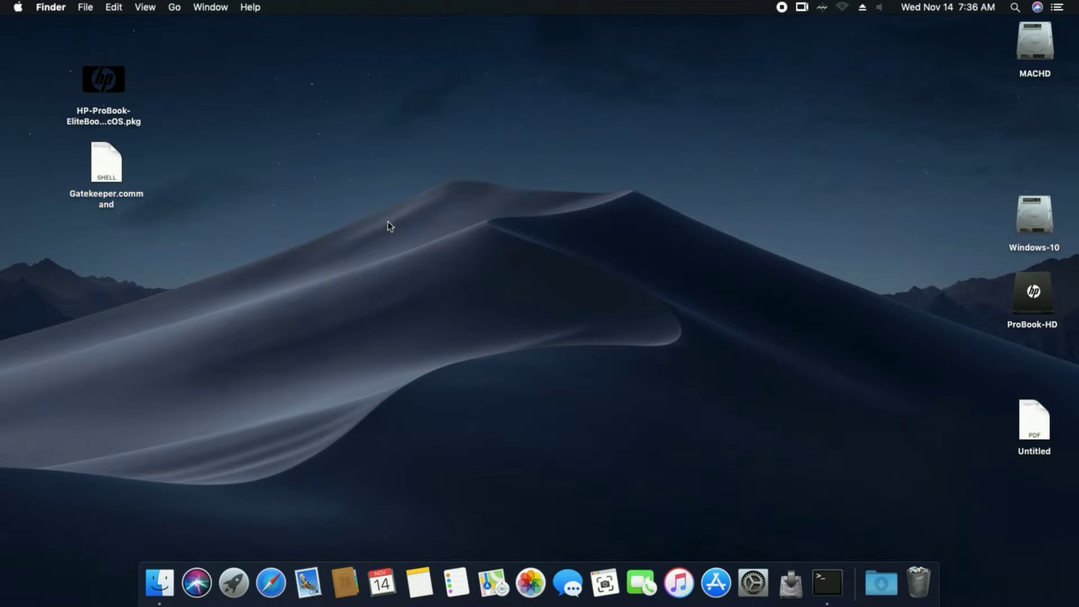
Step: Open the HP-ProBook-EliteBook-macOS package from the desktop, go through its introduction and Read Me, and agree to the license
{"action": "double_click", "coordinate": [85, 83]}
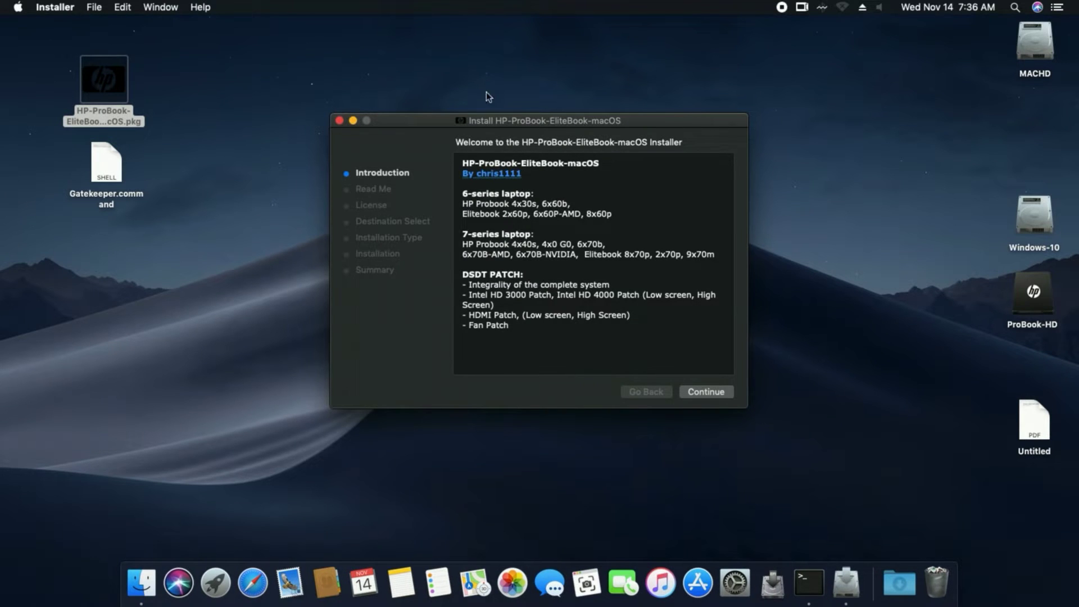
{"action": "left_click_drag", "start_coordinate": [409, 119], "coordinate": [433, 55]}
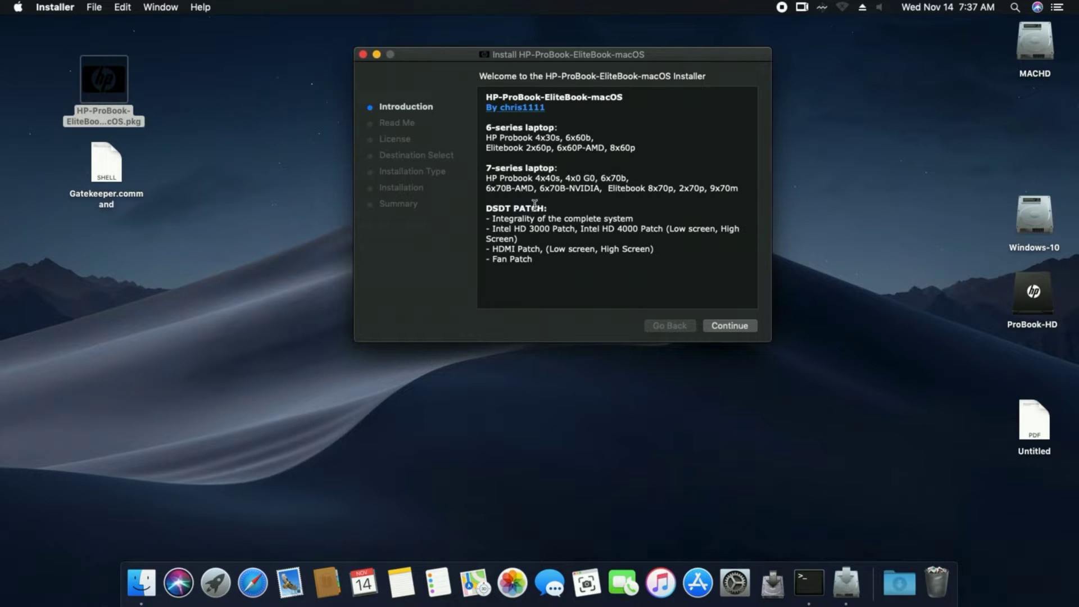
{"action": "left_click_drag", "start_coordinate": [487, 96], "coordinate": [567, 268]}
{"action": "left_click", "coordinate": [567, 268]}
{"action": "left_click", "coordinate": [732, 325]}
{"action": "left_click_drag", "start_coordinate": [483, 96], "coordinate": [718, 331]}
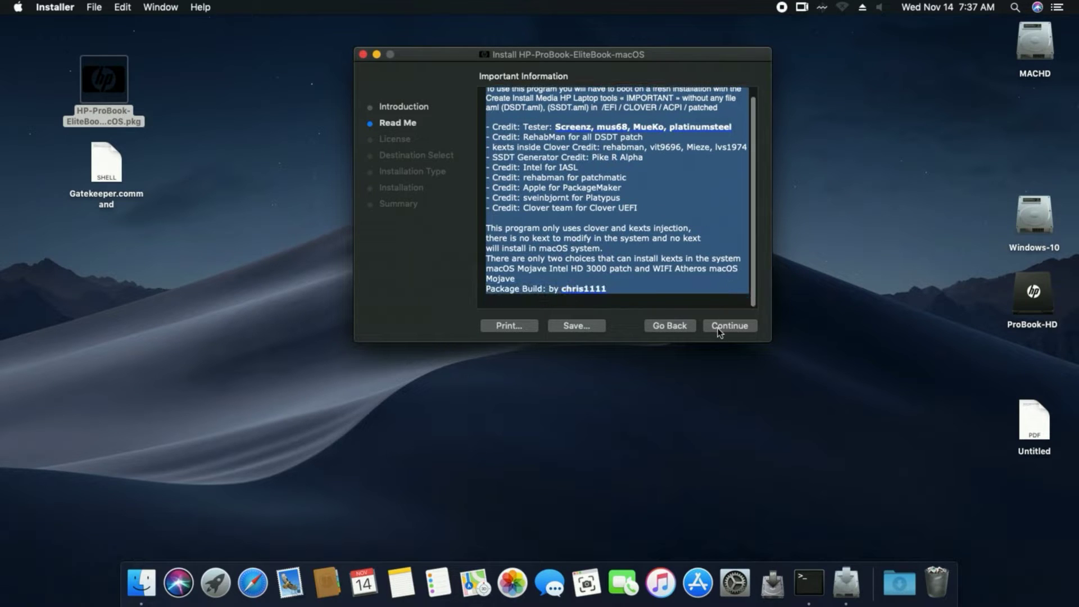
{"action": "left_click", "coordinate": [728, 326]}
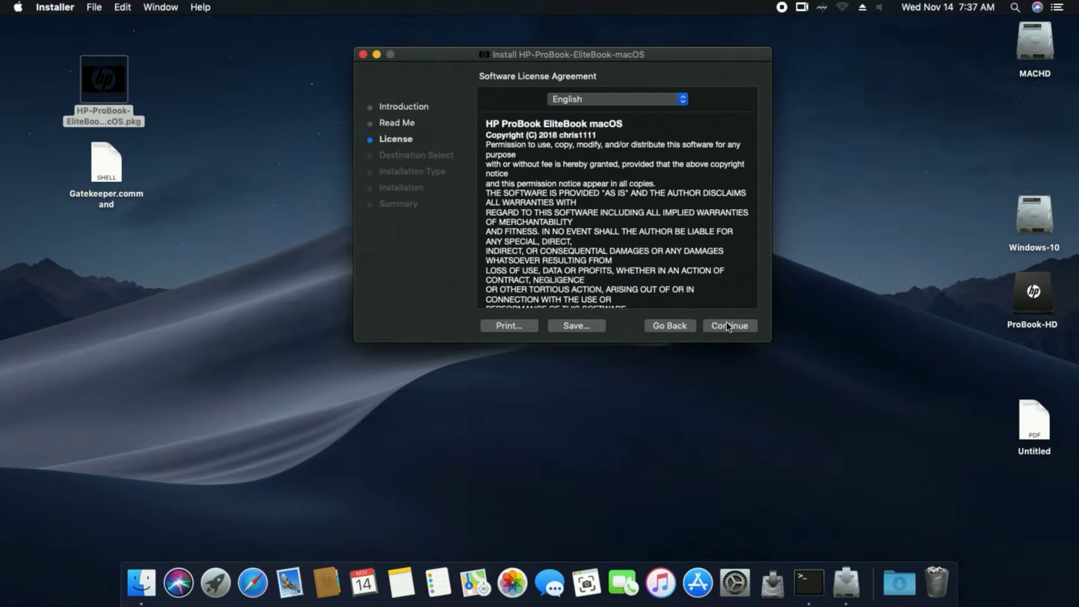
{"action": "left_click", "coordinate": [726, 326]}
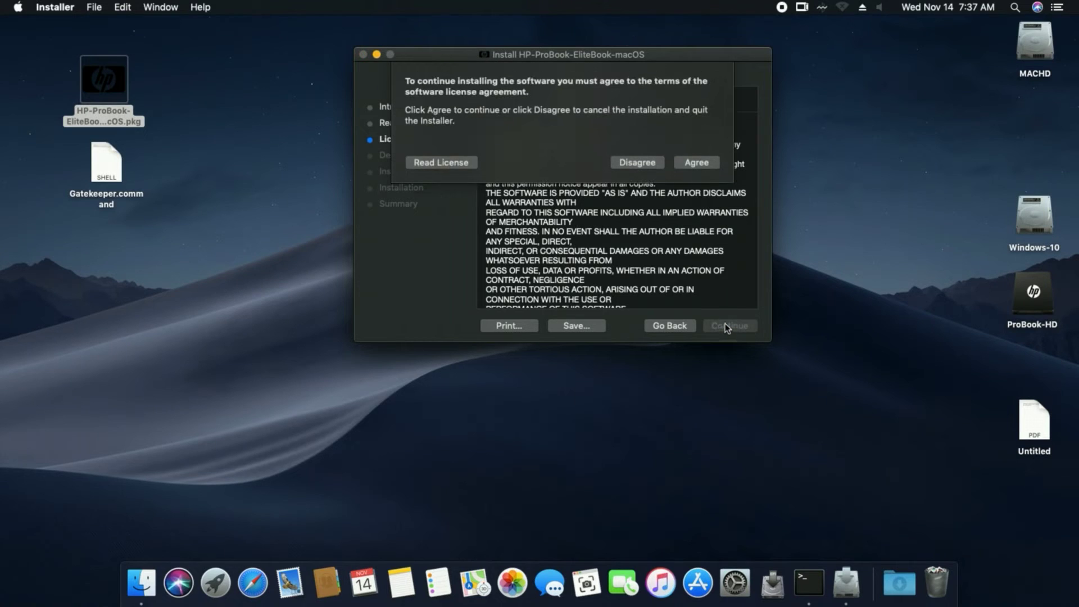
{"action": "left_click", "coordinate": [695, 163]}
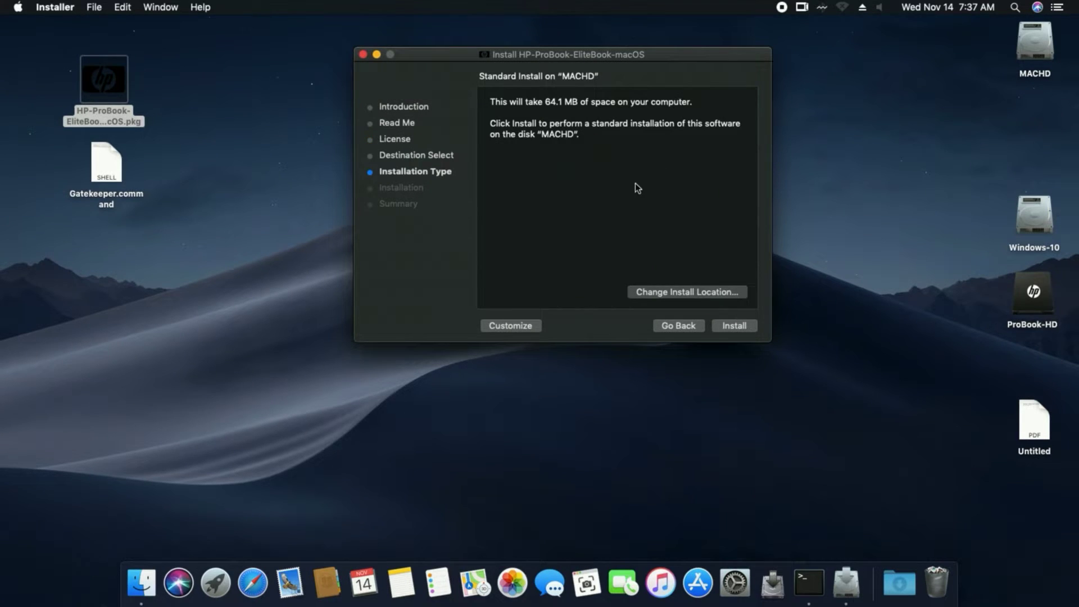
Step: Switch to a custom install on MACHD and expand the HP Laptop Clover V2.4K r4752 package options
{"action": "left_click_drag", "start_coordinate": [470, 53], "coordinate": [408, 35]}
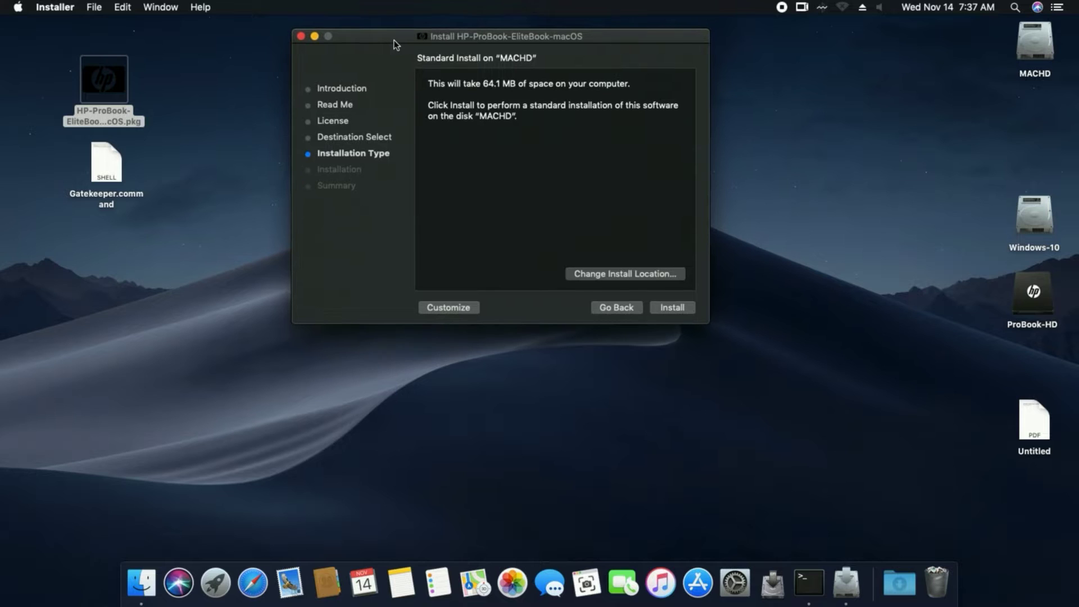
{"action": "left_click", "coordinate": [1028, 49]}
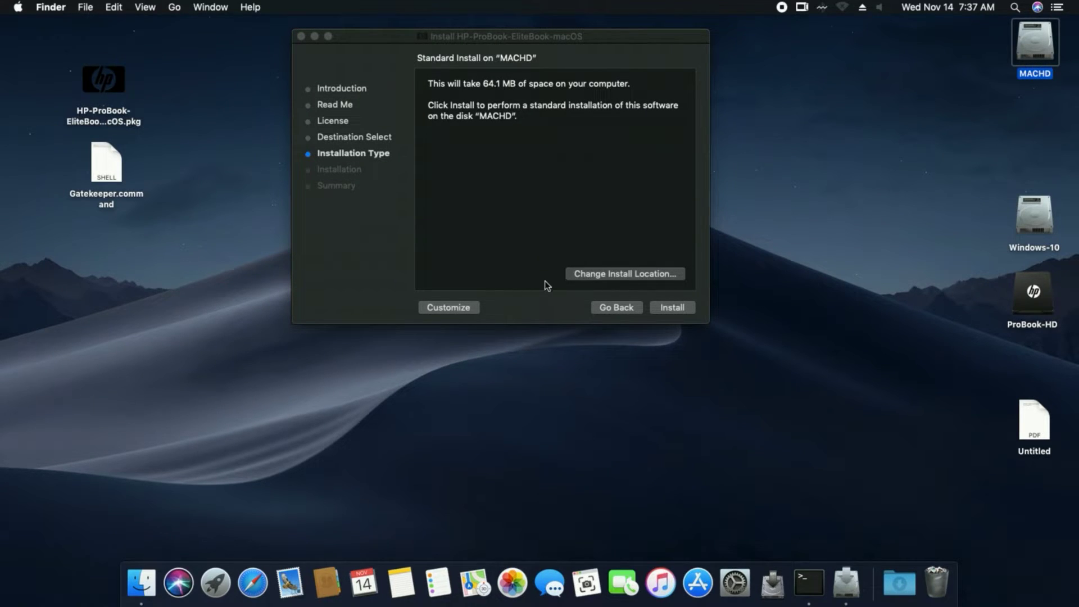
{"action": "left_click", "coordinate": [448, 308]}
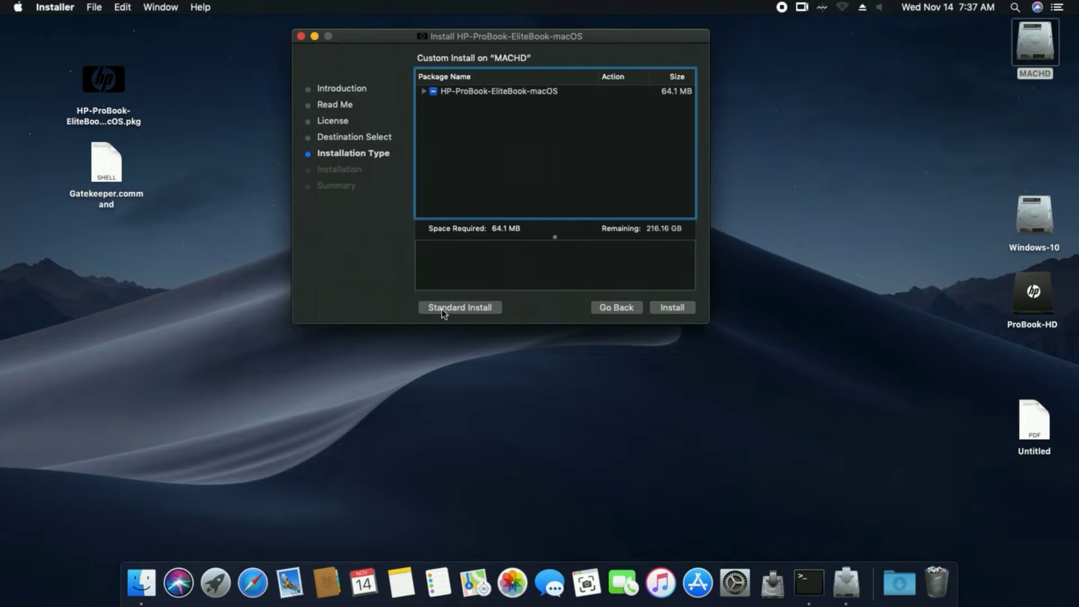
{"action": "left_click", "coordinate": [423, 91]}
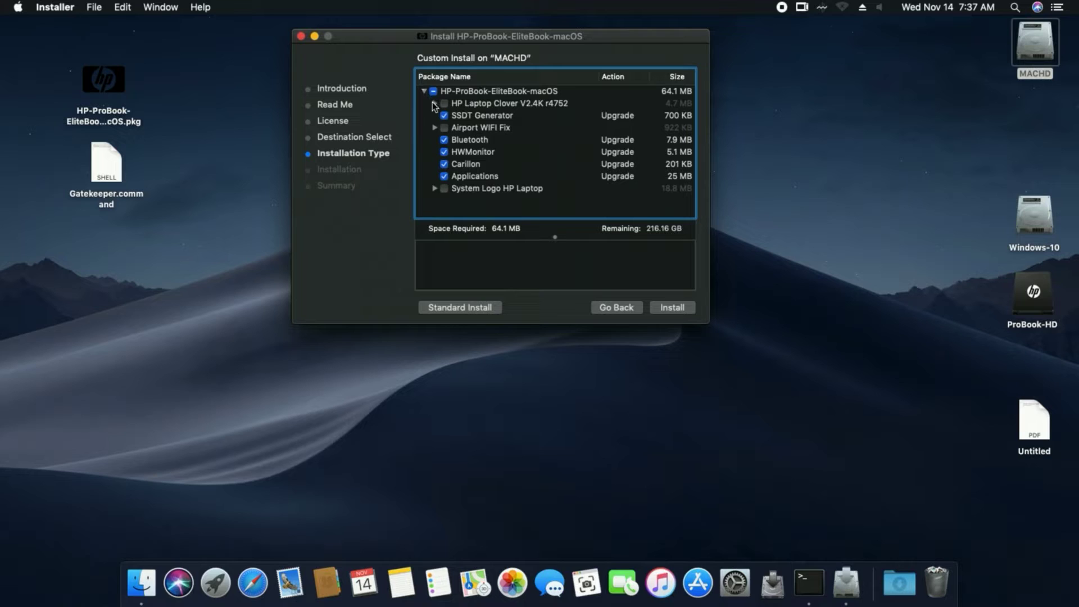
{"action": "left_click", "coordinate": [433, 103]}
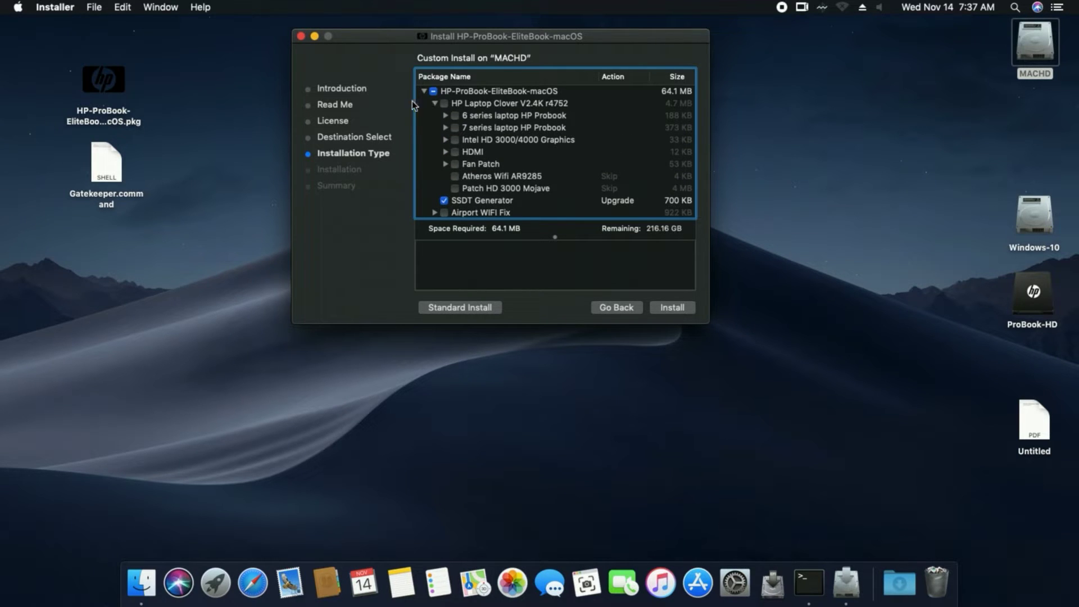
Step: Include the ProBook 6x70b patch from the 7 series laptop HP Probook group
{"action": "left_click", "coordinate": [443, 116]}
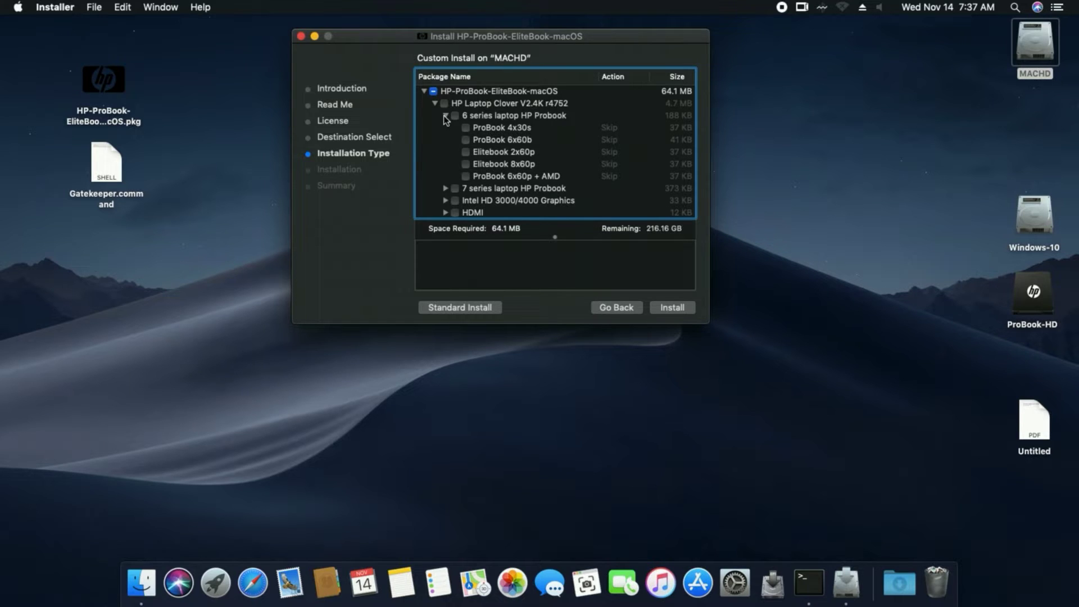
{"action": "left_click", "coordinate": [444, 116]}
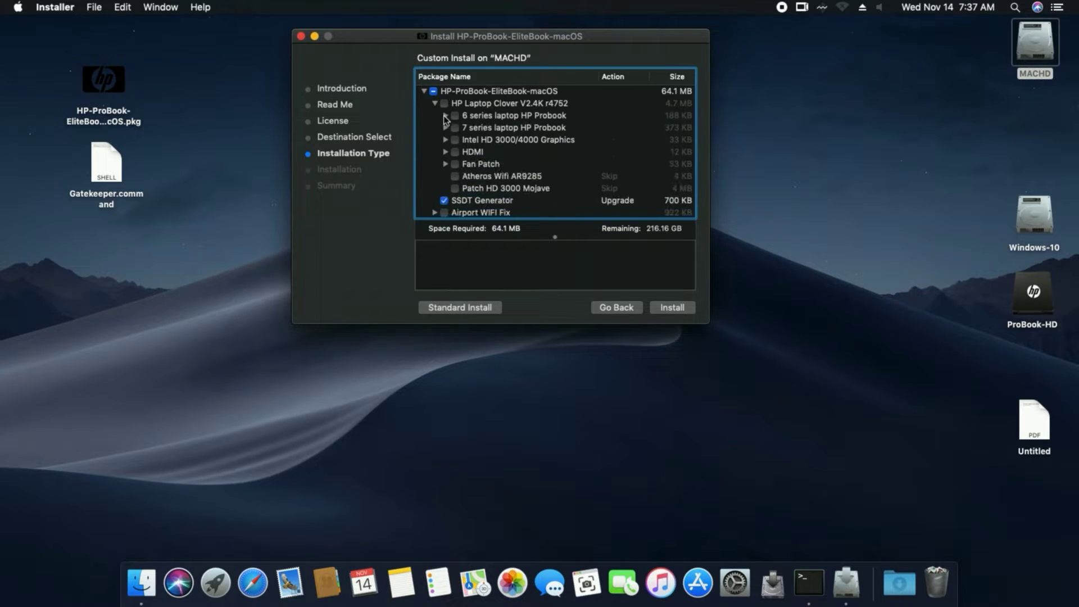
{"action": "left_click", "coordinate": [444, 126]}
{"action": "scroll", "coordinate": [443, 158], "scroll_direction": "down", "scroll_amount": 1}
{"action": "scroll", "coordinate": [443, 161], "scroll_direction": "down", "scroll_amount": 2}
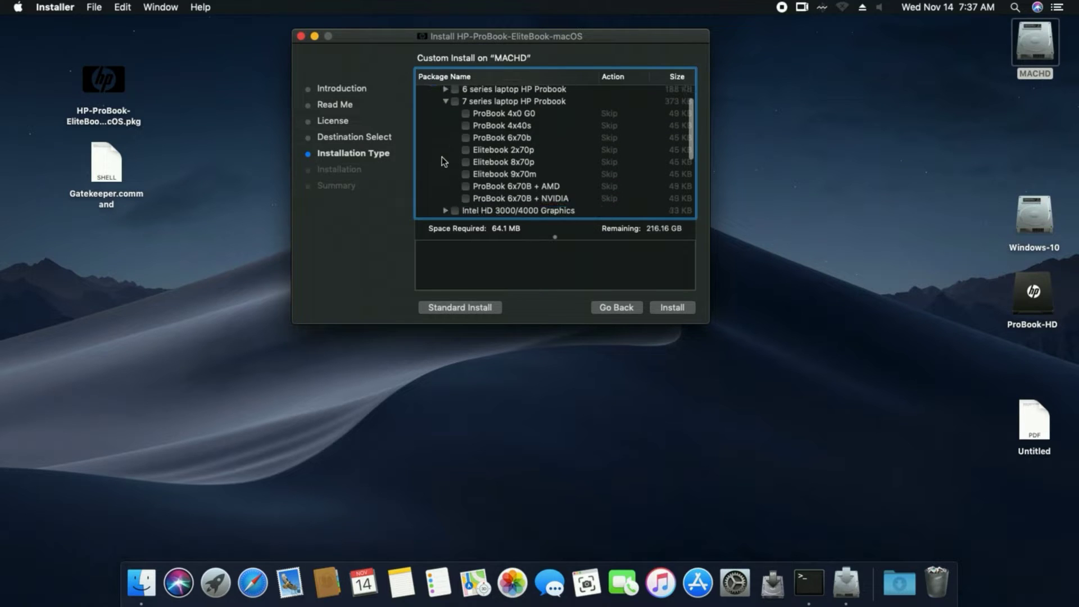
{"action": "left_click", "coordinate": [465, 138]}
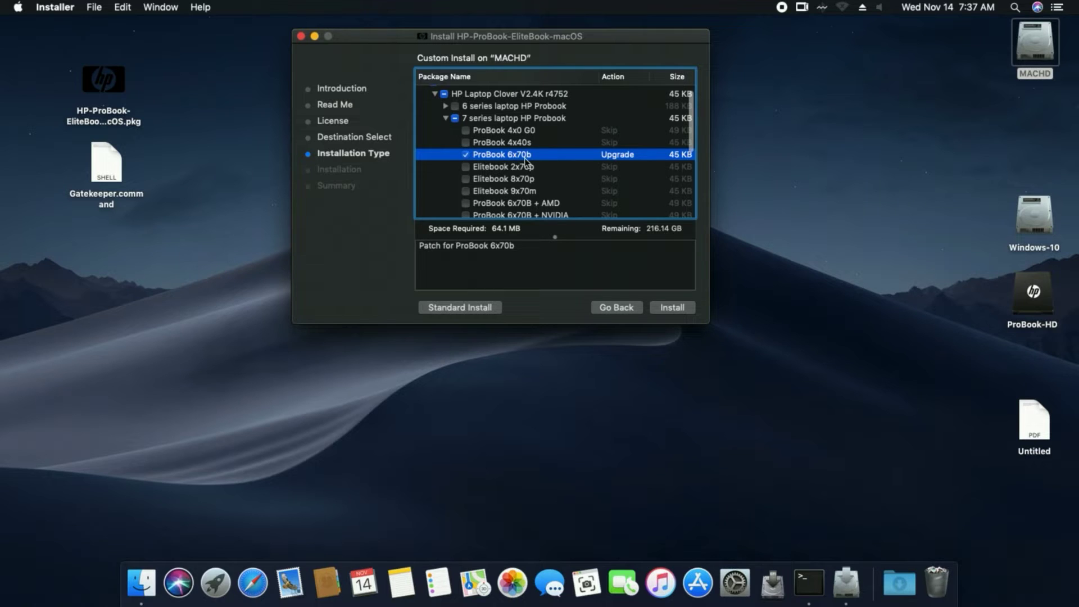
Step: Include the Low screen 1366x768 patch for Intel HD 4000 from the Intel HD 3000/4000 Graphics group
{"action": "scroll", "coordinate": [443, 170], "scroll_direction": "down", "scroll_amount": 5}
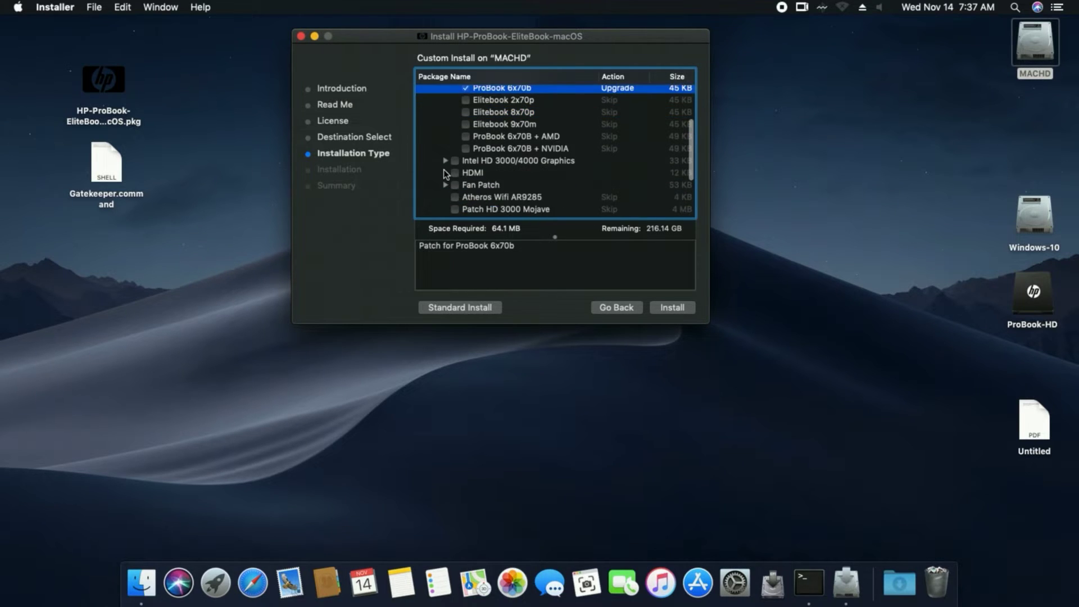
{"action": "scroll", "coordinate": [445, 166], "scroll_direction": "down", "scroll_amount": 1}
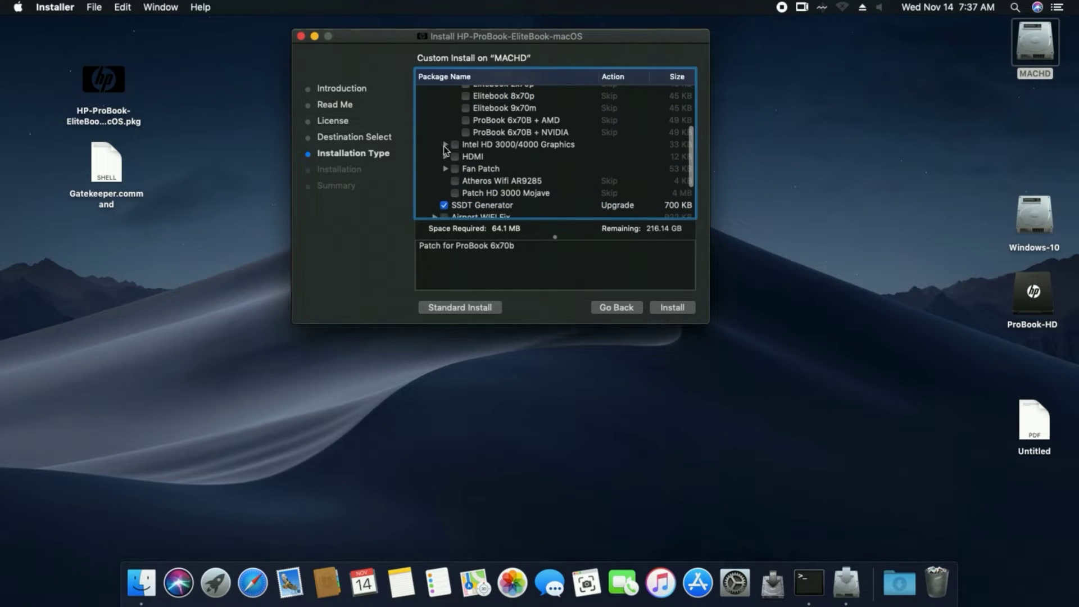
{"action": "left_click", "coordinate": [444, 145]}
{"action": "scroll", "coordinate": [446, 147], "scroll_direction": "down", "scroll_amount": 2}
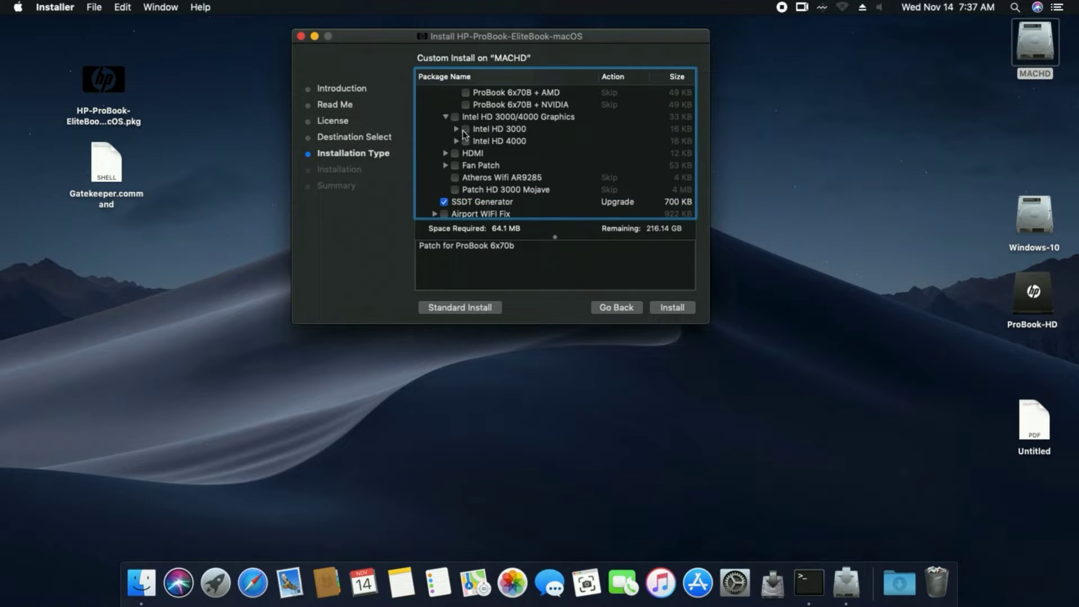
{"action": "left_click", "coordinate": [456, 129]}
{"action": "left_click", "coordinate": [457, 129]}
{"action": "left_click", "coordinate": [456, 140]}
{"action": "left_click", "coordinate": [477, 152]}
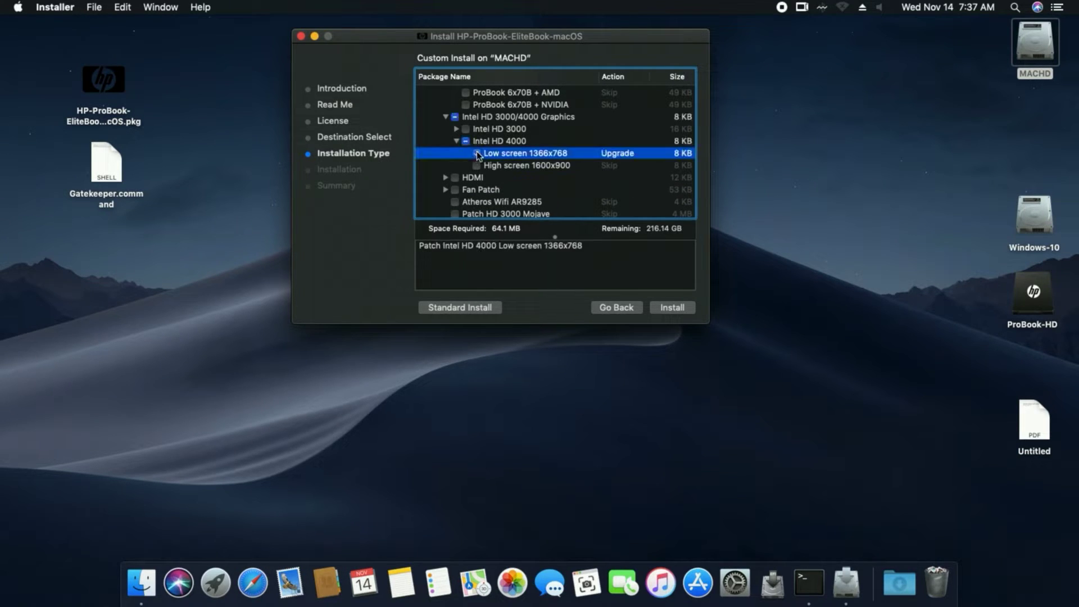
Step: Include the HDMI Low screen patch from the HDMI group
{"action": "left_click", "coordinate": [445, 177]}
{"action": "scroll", "coordinate": [449, 174], "scroll_direction": "down", "scroll_amount": 2}
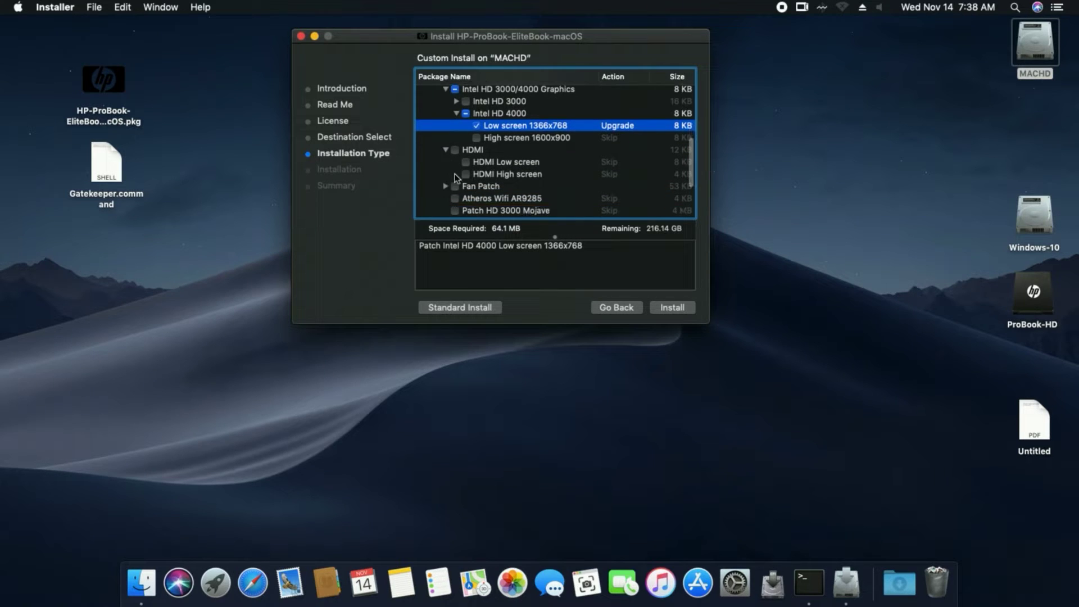
{"action": "left_click", "coordinate": [465, 162]}
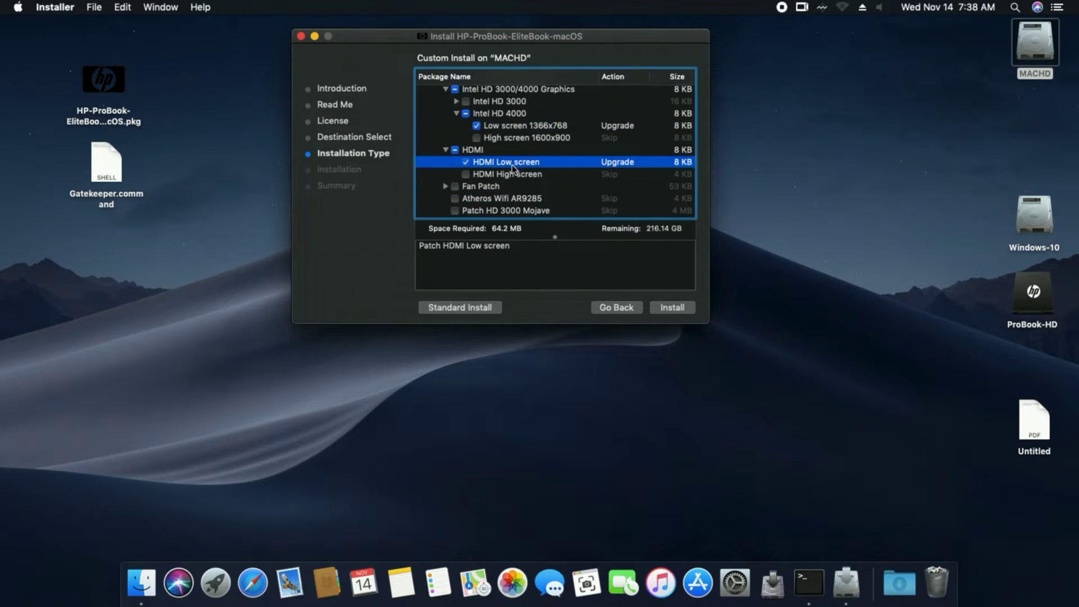
Step: Include FanSmooth from the Fan Patch group and read through its description
{"action": "left_click", "coordinate": [445, 186]}
{"action": "scroll", "coordinate": [447, 182], "scroll_direction": "down", "scroll_amount": 3}
{"action": "scroll", "coordinate": [446, 183], "scroll_direction": "down", "scroll_amount": 1}
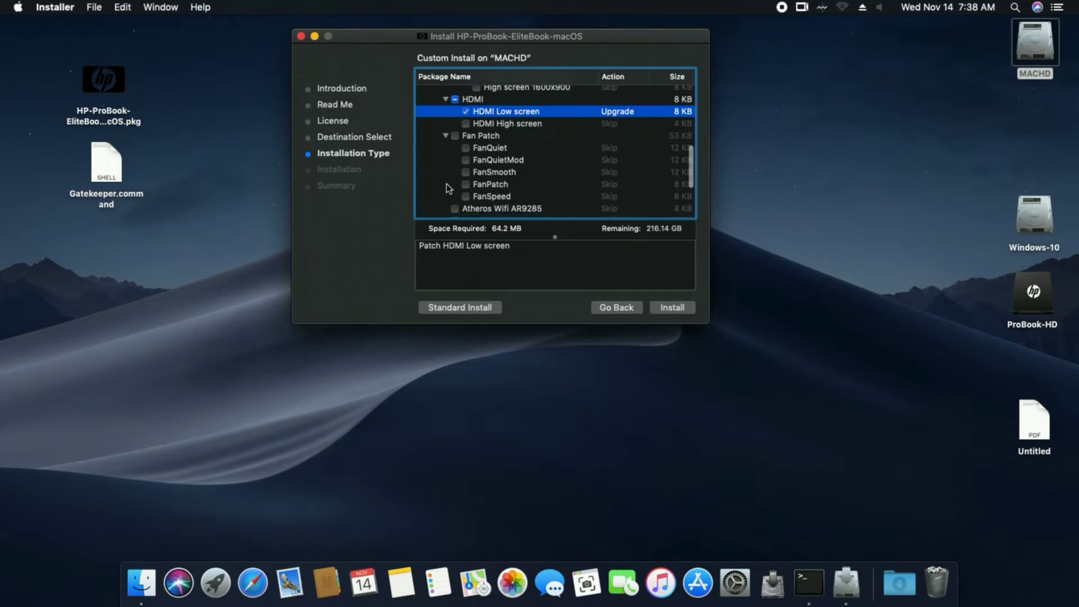
{"action": "left_click", "coordinate": [465, 172]}
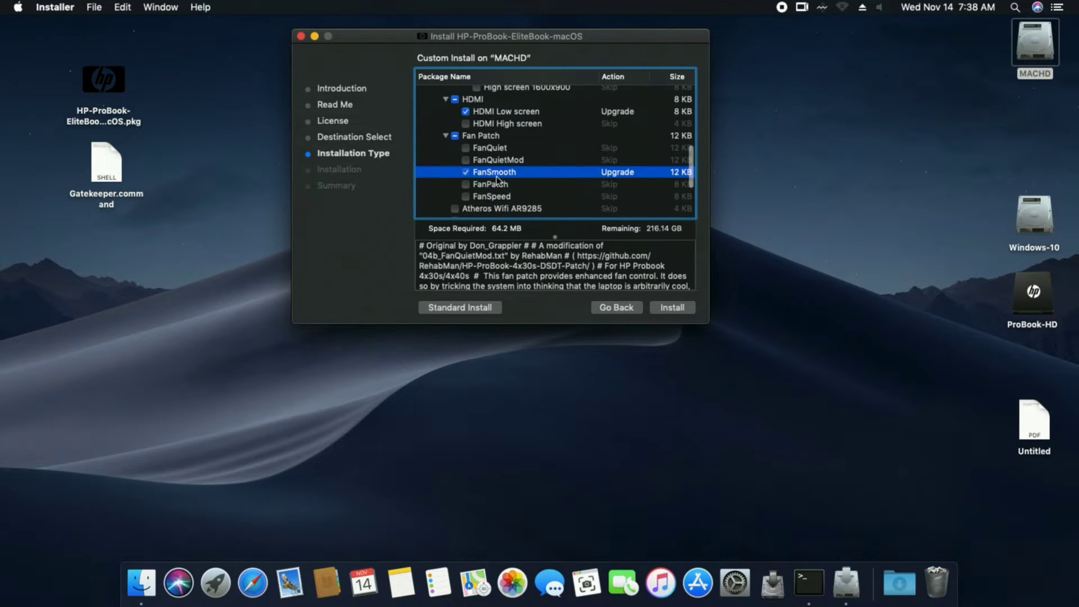
{"action": "left_click_drag", "start_coordinate": [421, 247], "coordinate": [535, 299]}
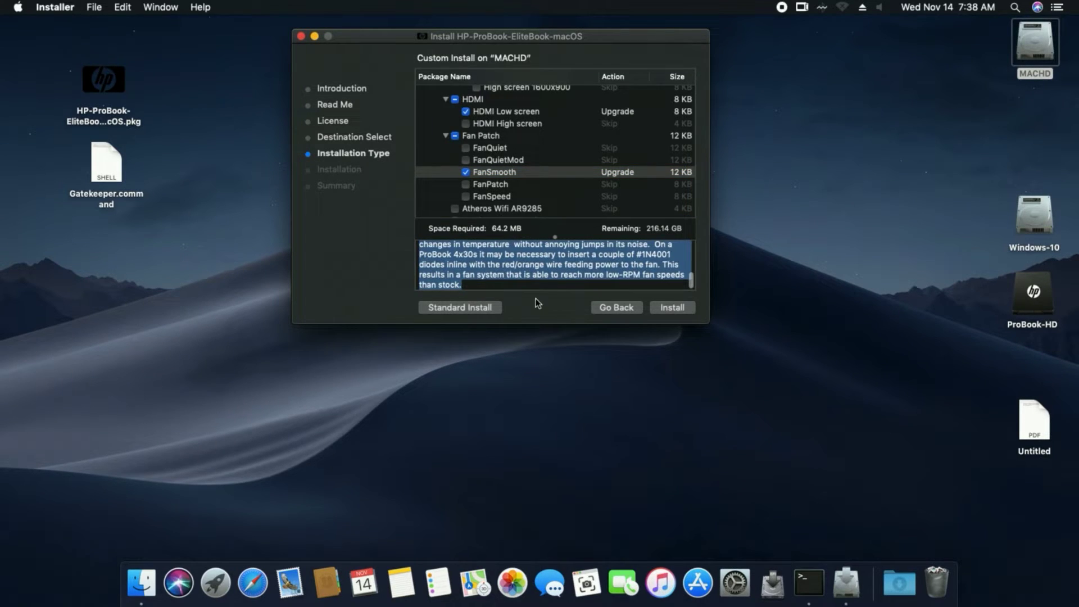
{"action": "left_click", "coordinate": [475, 280]}
{"action": "scroll", "coordinate": [447, 177], "scroll_direction": "down", "scroll_amount": 3}
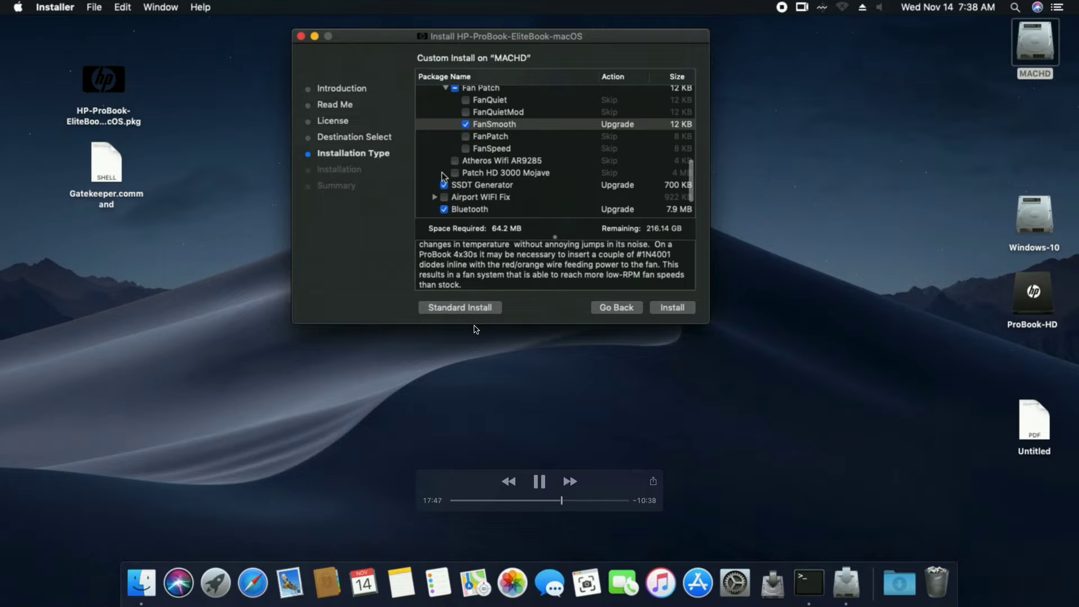
Step: Review the descriptions of the Atheros Wifi AR9285, Patch HD 3000 Mojave and SSDT Generator packages
{"action": "scroll", "coordinate": [443, 176], "scroll_direction": "down", "scroll_amount": 1}
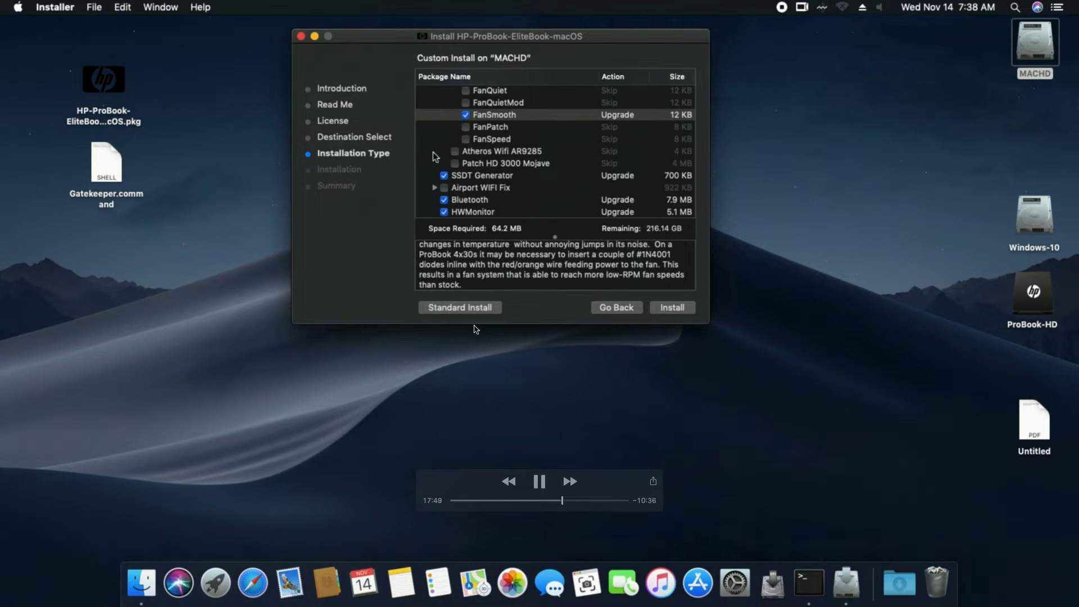
{"action": "left_click", "coordinate": [539, 481]}
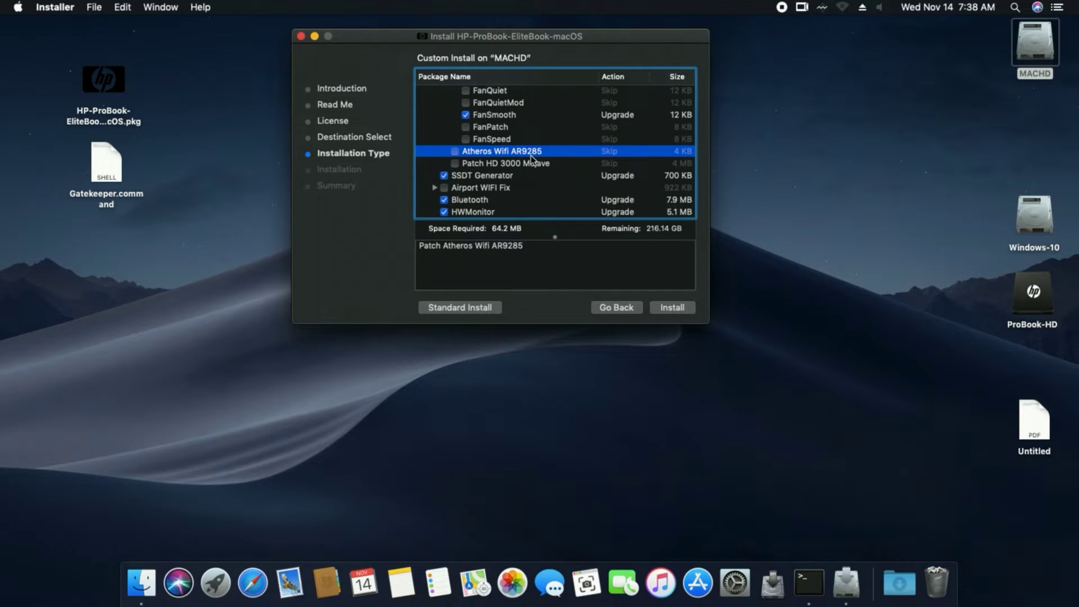
{"action": "mouse_move", "coordinate": [524, 155]}
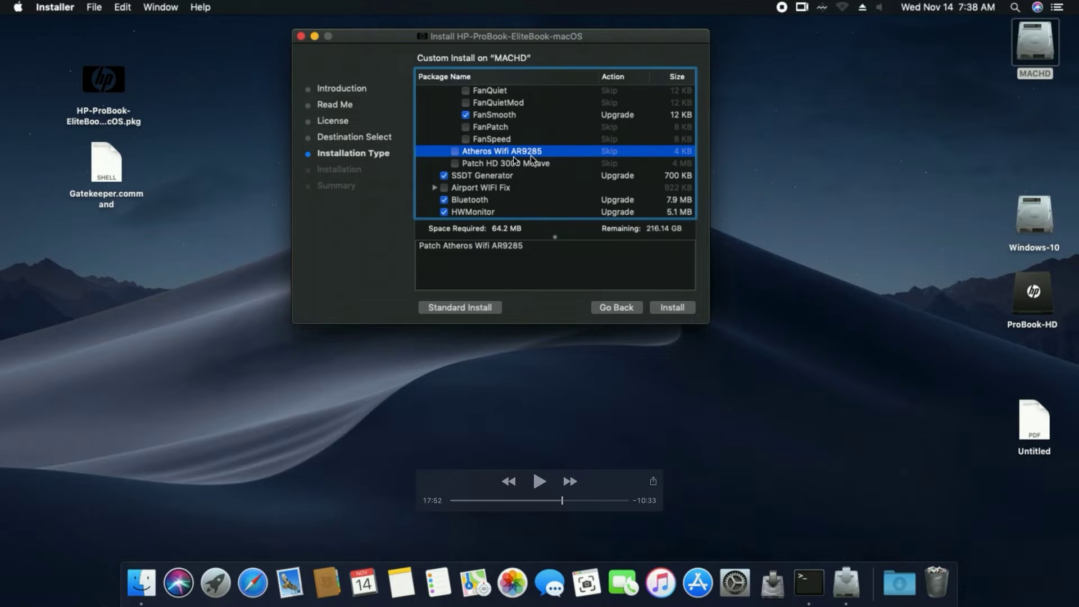
{"action": "left_click", "coordinate": [538, 482]}
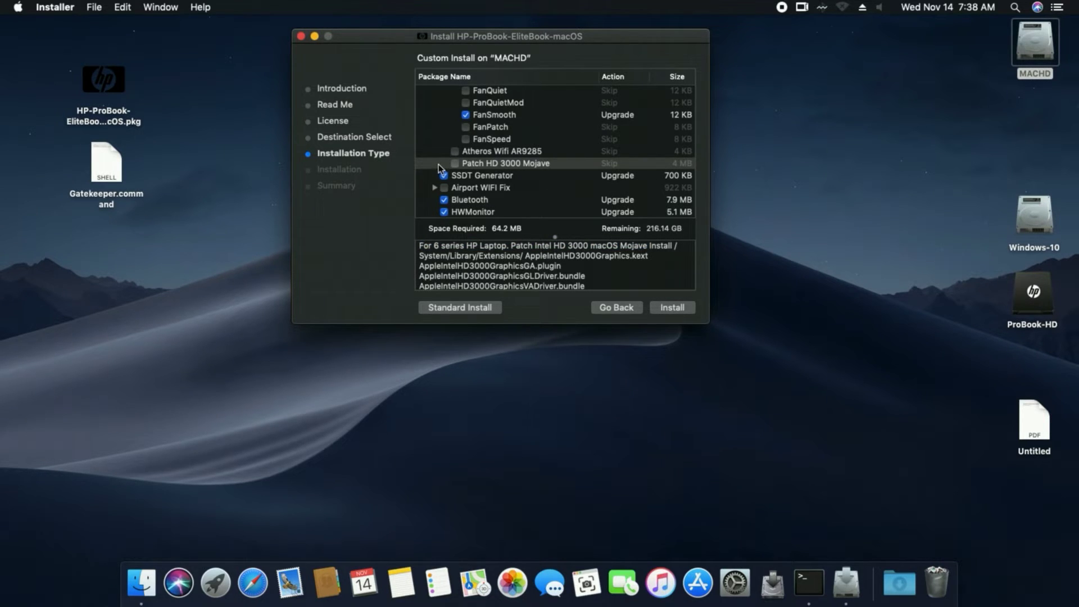
{"action": "scroll", "coordinate": [418, 179], "scroll_direction": "down", "scroll_amount": 1}
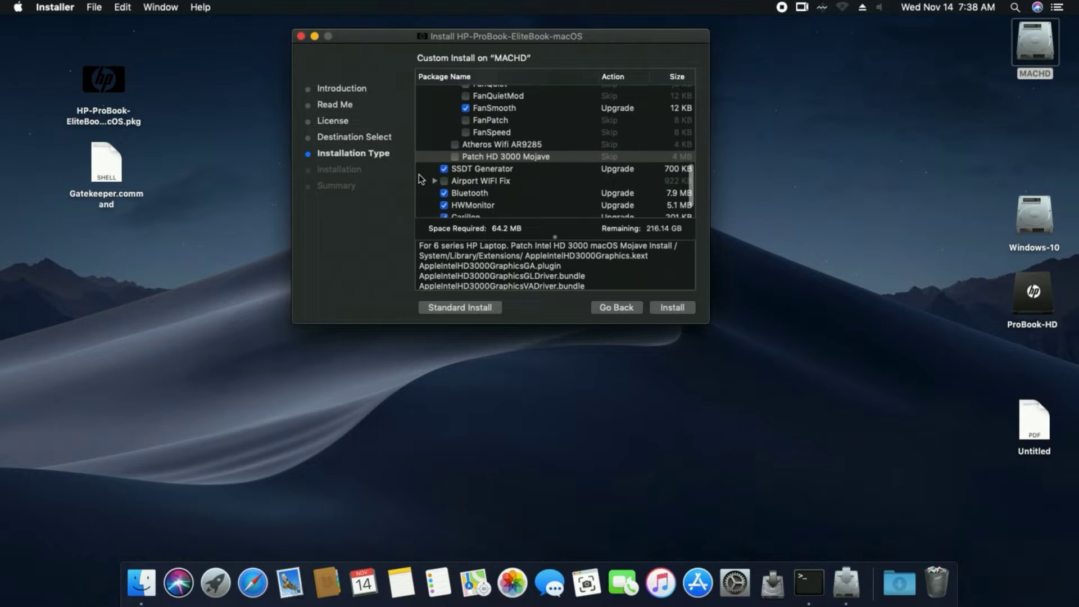
{"action": "left_click", "coordinate": [482, 169]}
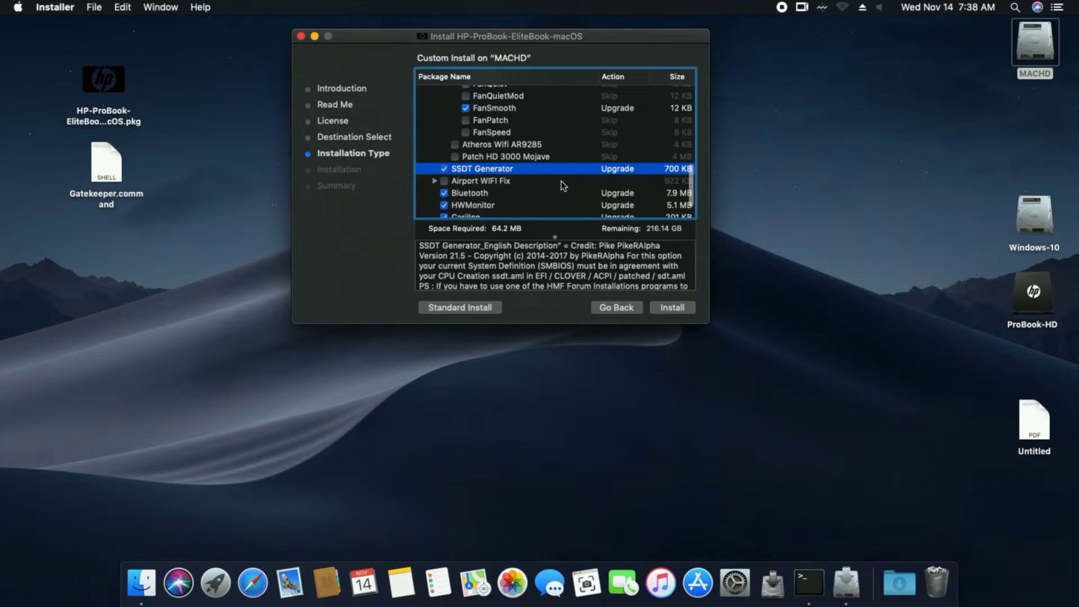
Step: Expand the Airport WIFI Fix group and read the WIFI Atheros macOS Mojave description, comparing it with the other Atheros options
{"action": "left_click", "coordinate": [434, 181]}
{"action": "scroll", "coordinate": [444, 176], "scroll_direction": "down", "scroll_amount": 1}
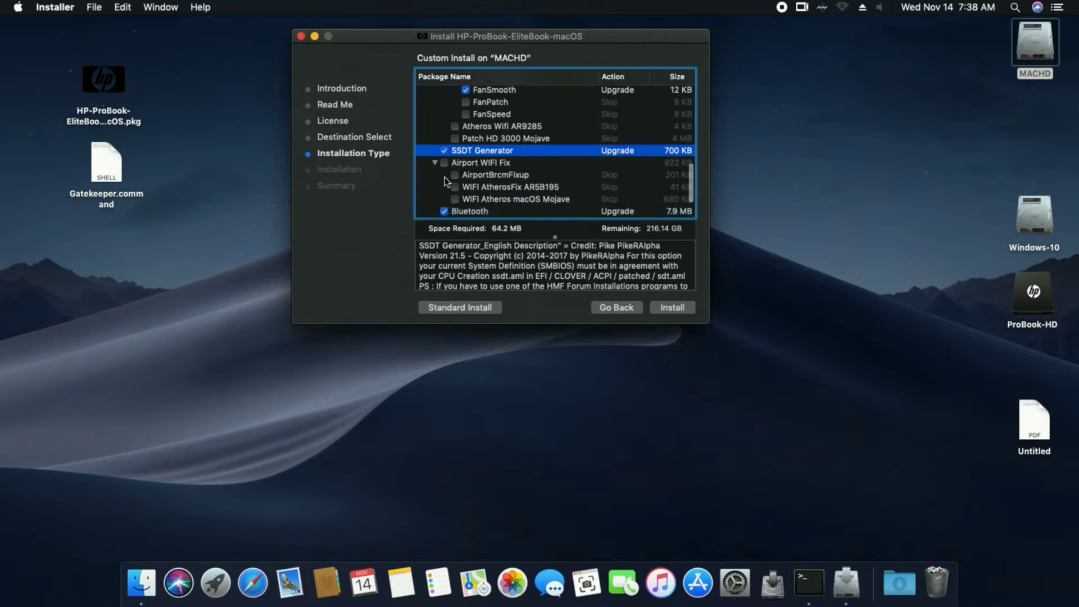
{"action": "scroll", "coordinate": [444, 181], "scroll_direction": "down", "scroll_amount": 1}
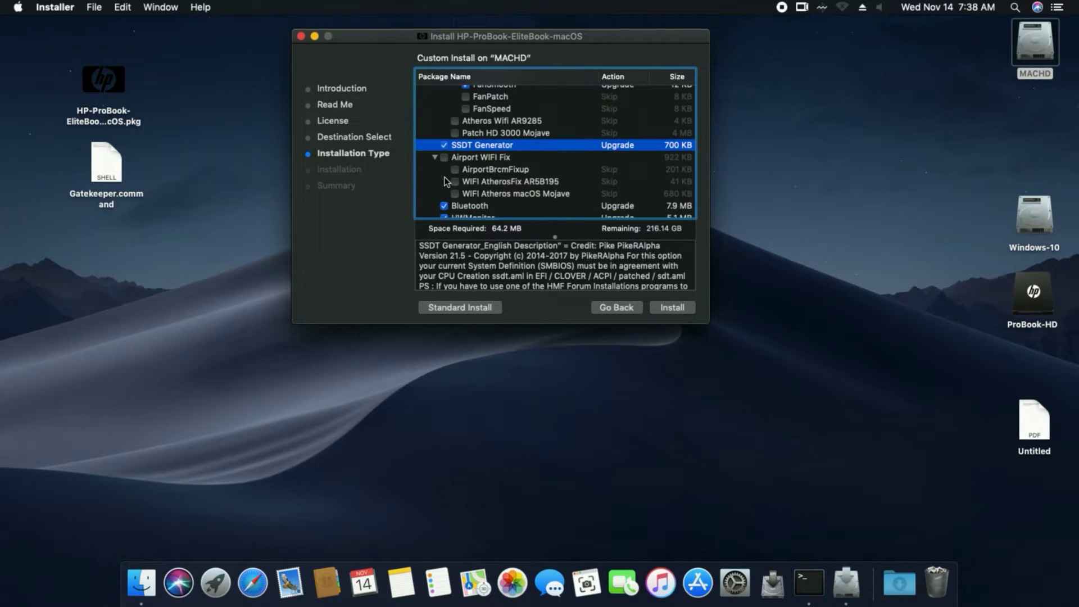
{"action": "left_click", "coordinate": [538, 122]}
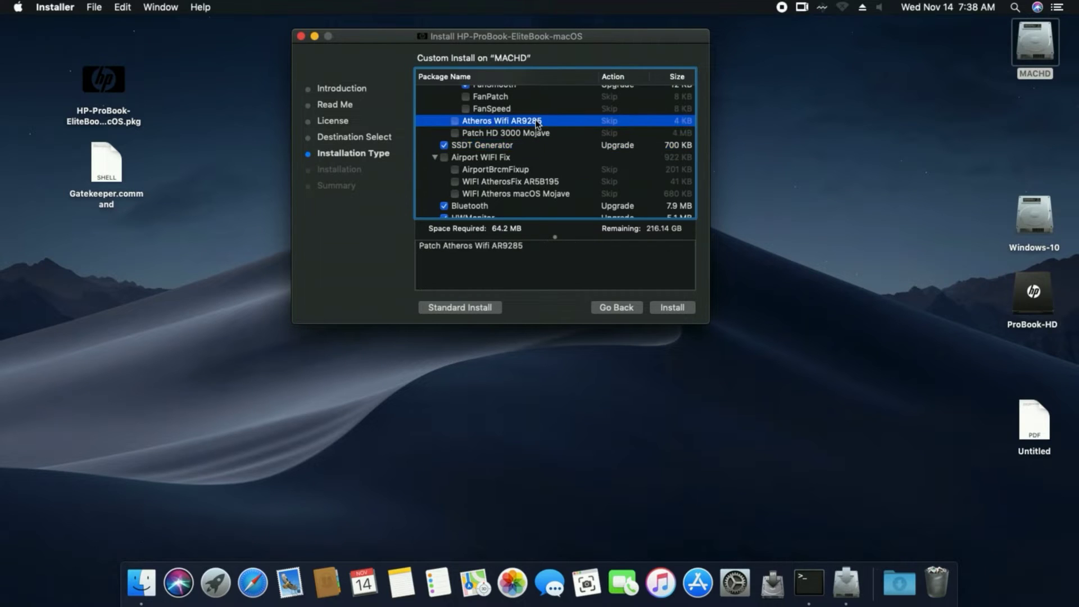
{"action": "left_click", "coordinate": [562, 195]}
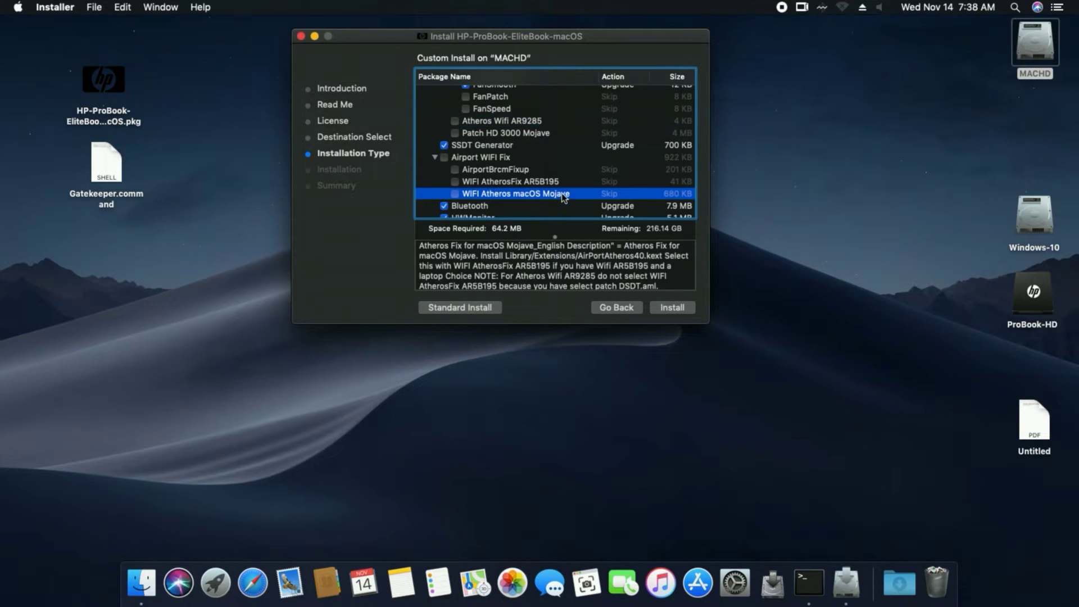
{"action": "left_click_drag", "start_coordinate": [421, 249], "coordinate": [511, 296]}
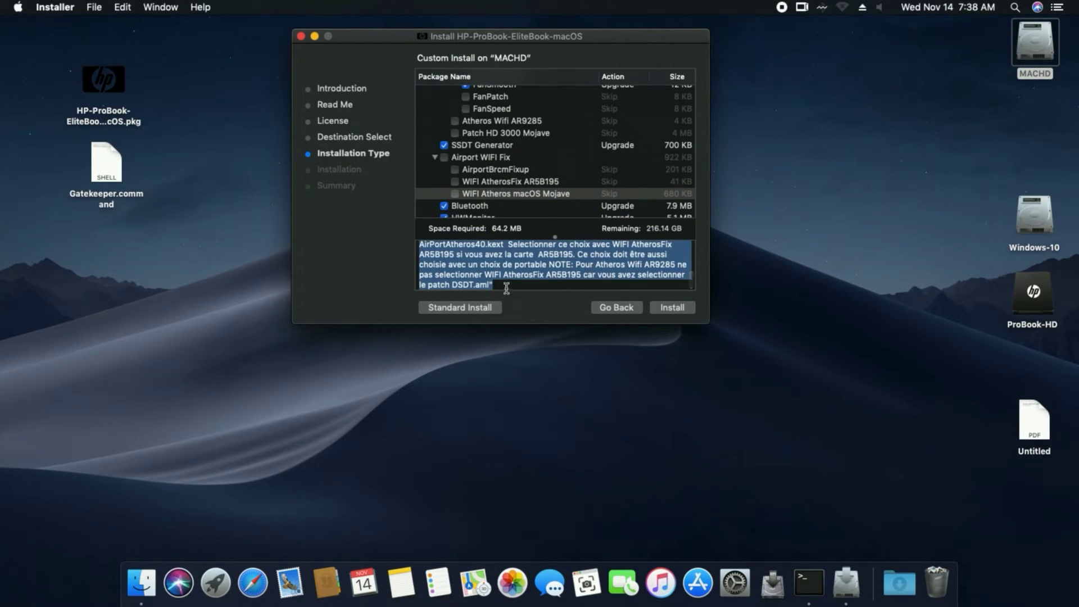
{"action": "left_click", "coordinate": [503, 284]}
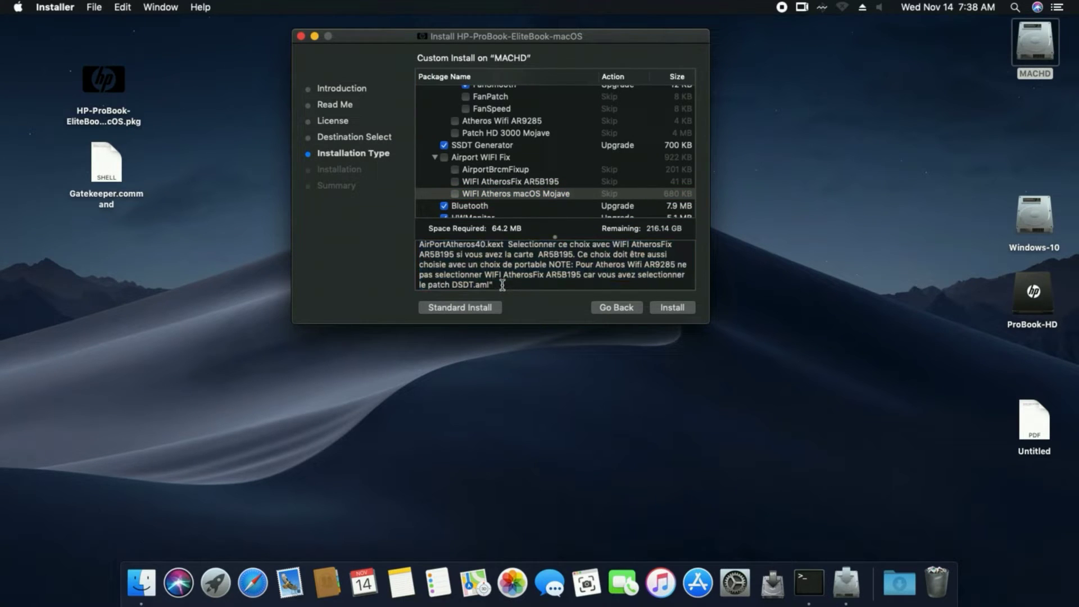
{"action": "left_click", "coordinate": [547, 180]}
{"action": "left_click", "coordinate": [547, 192]}
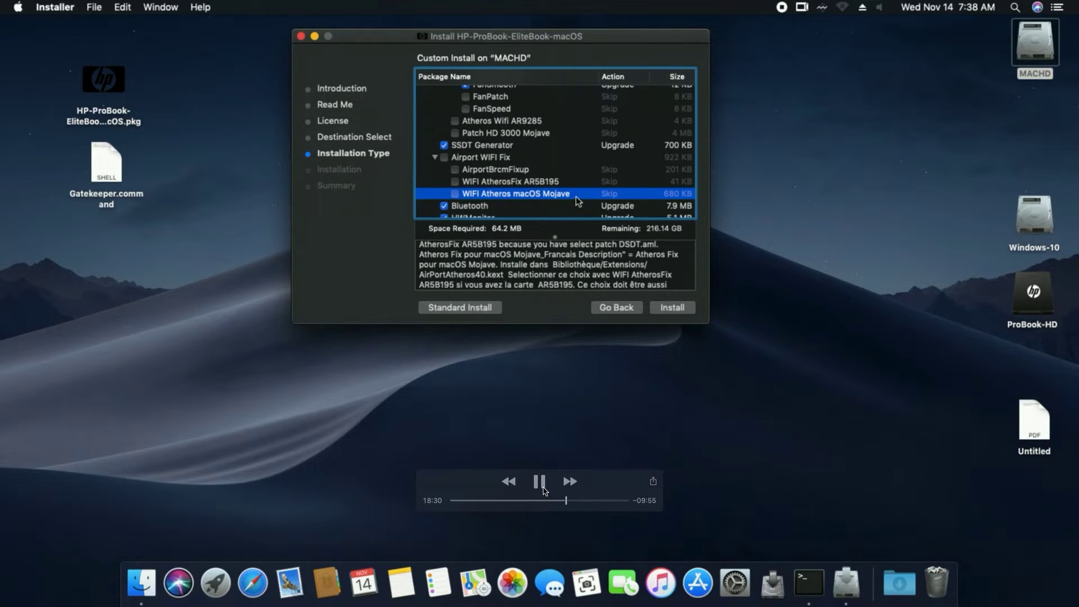
{"action": "left_click", "coordinate": [541, 486]}
{"action": "left_click", "coordinate": [539, 481]}
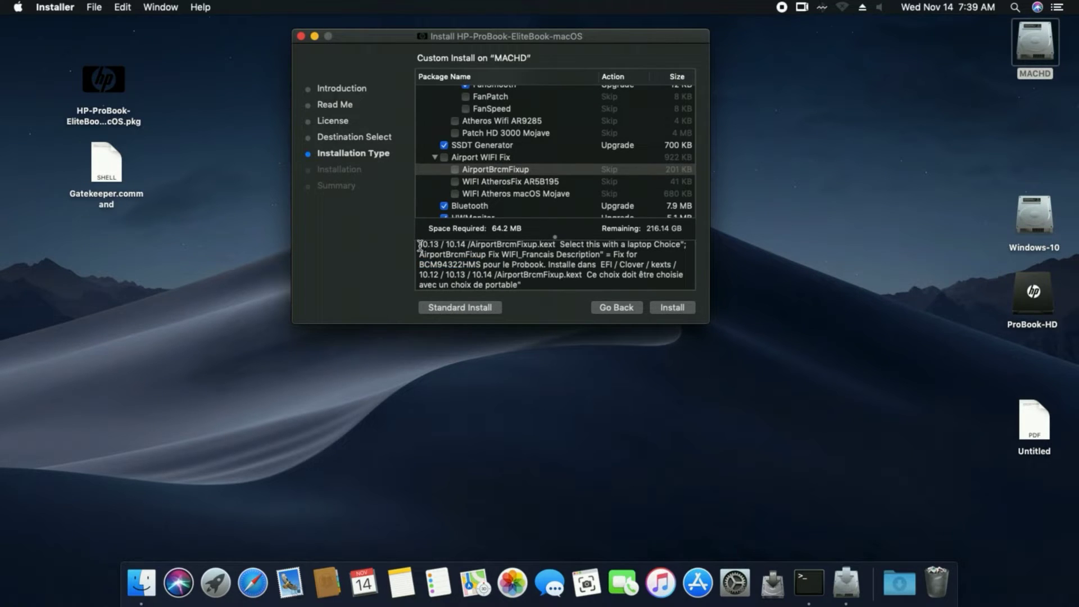
Step: Read the AirportBrcmFixup description and include that package from the Airport WIFI Fix group
{"action": "left_click_drag", "start_coordinate": [420, 242], "coordinate": [552, 281]}
{"action": "left_click", "coordinate": [533, 287]}
{"action": "left_click", "coordinate": [461, 172]}
{"action": "left_click", "coordinate": [453, 170]}
Step: Review the descriptions of the Bluetooth package and the System Logo HP Laptop group
{"action": "scroll", "coordinate": [453, 173], "scroll_direction": "down", "scroll_amount": 2}
{"action": "left_click", "coordinate": [471, 167]}
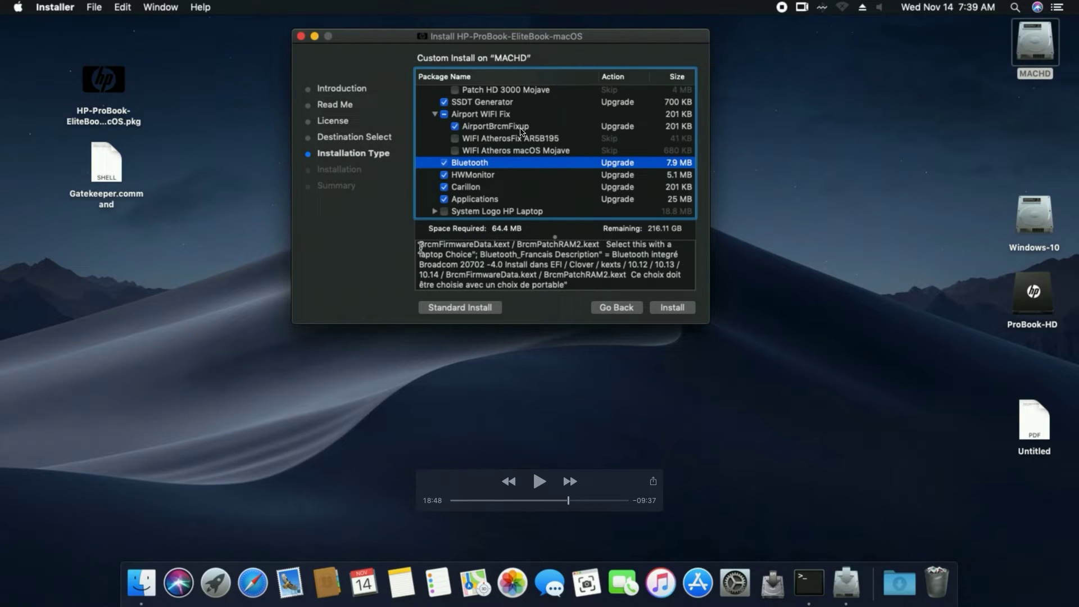
{"action": "key", "text": "space"}
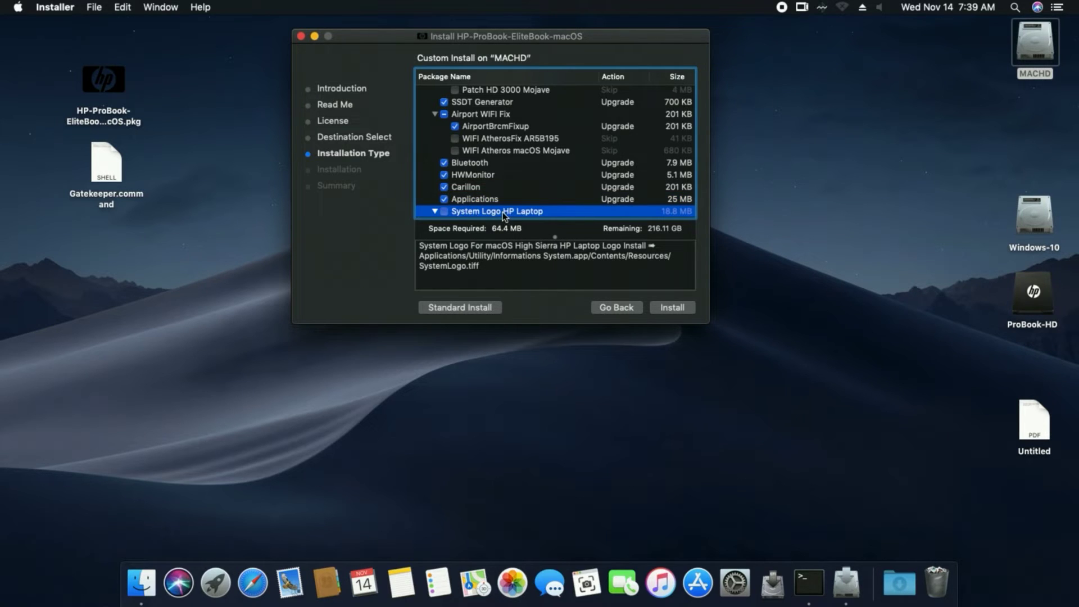
Step: Run the customized installation on MACHD, authorize it with the account password, and close the installer once it finishes
{"action": "mouse_move", "coordinate": [338, 366]}
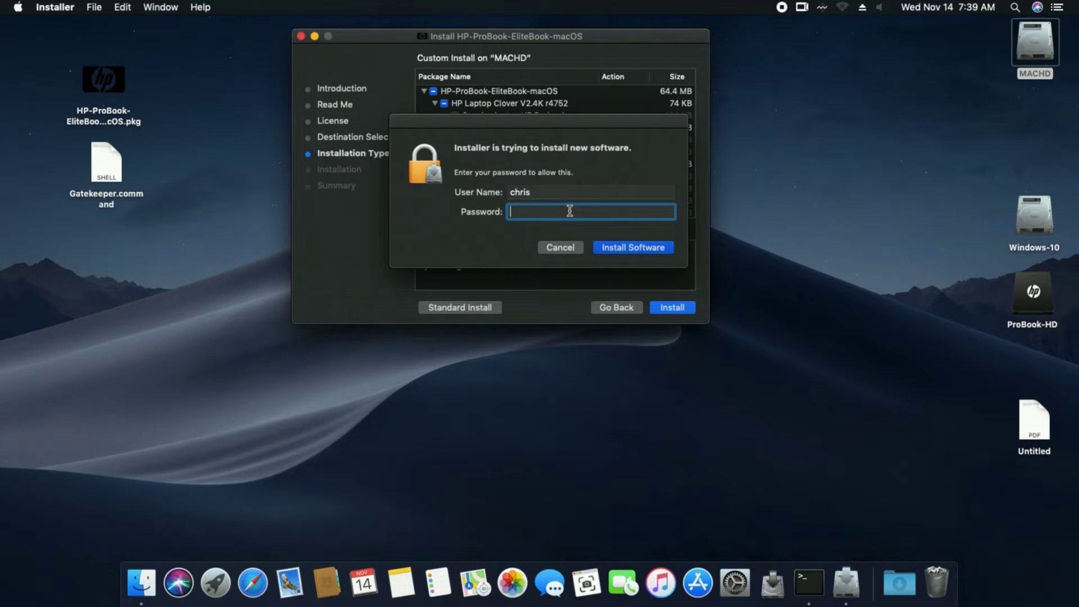
{"action": "type", "text": "*******"}
{"action": "key", "text": "Return"}
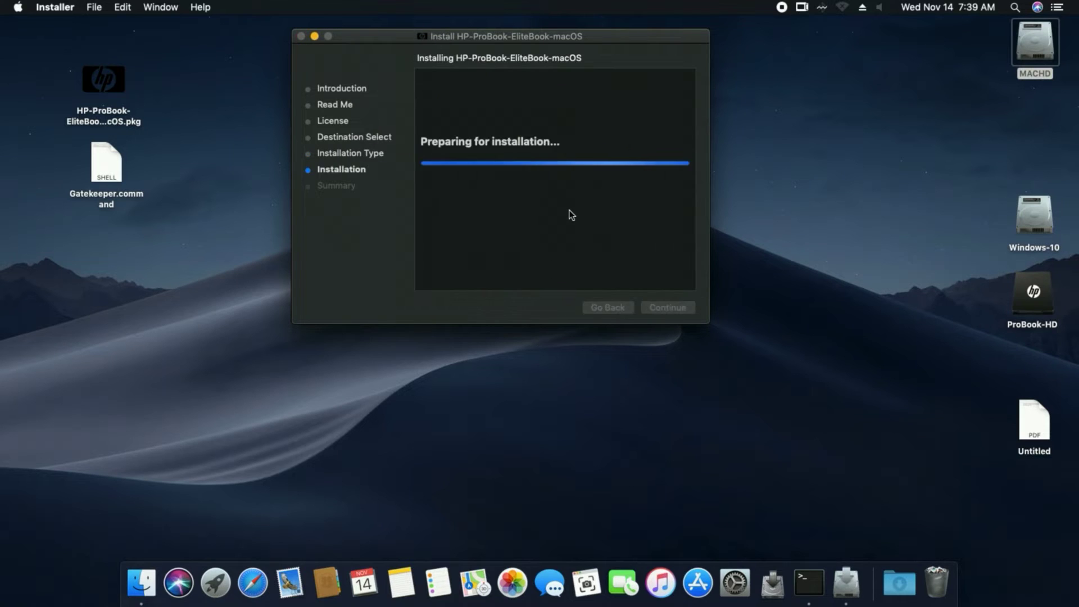
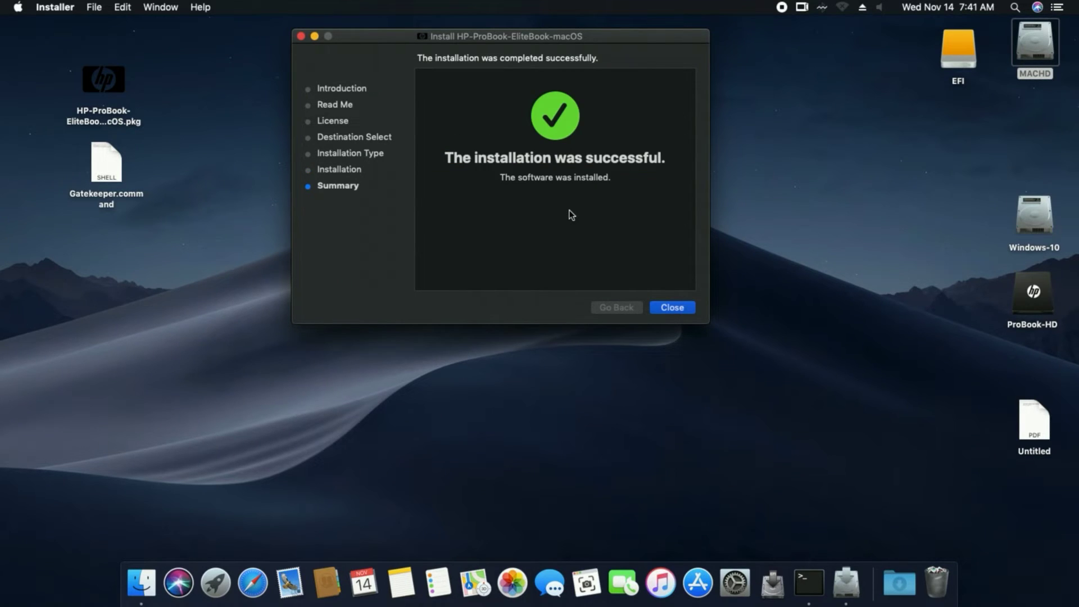
{"action": "left_click", "coordinate": [675, 309]}
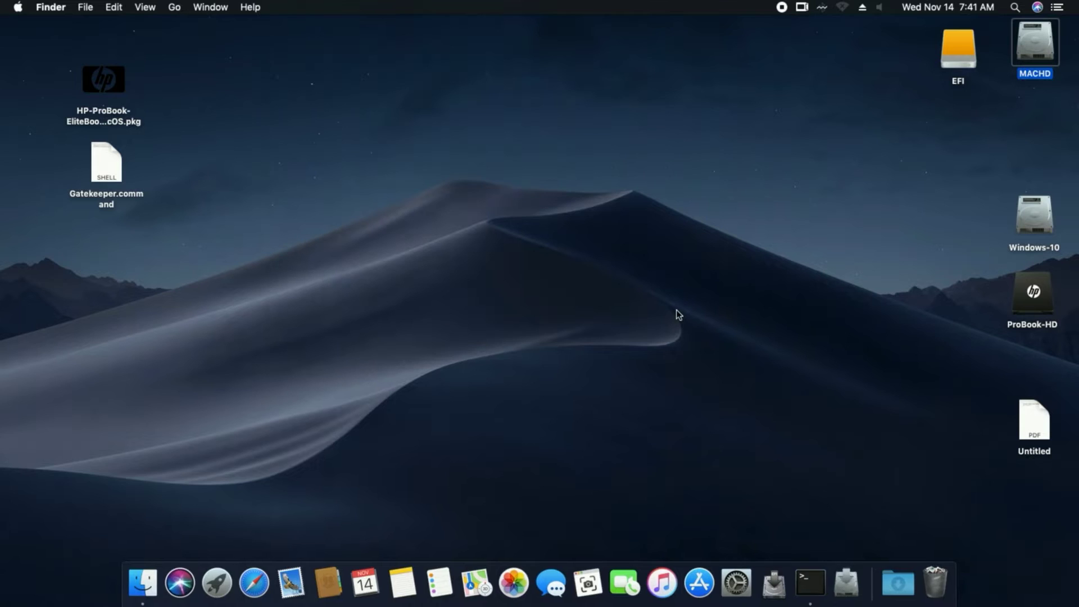
Step: Open Clover_Install_Log.txt from the mounted EFI partition's EFI folder, read its header and ending, and close it
{"action": "double_click", "coordinate": [951, 43]}
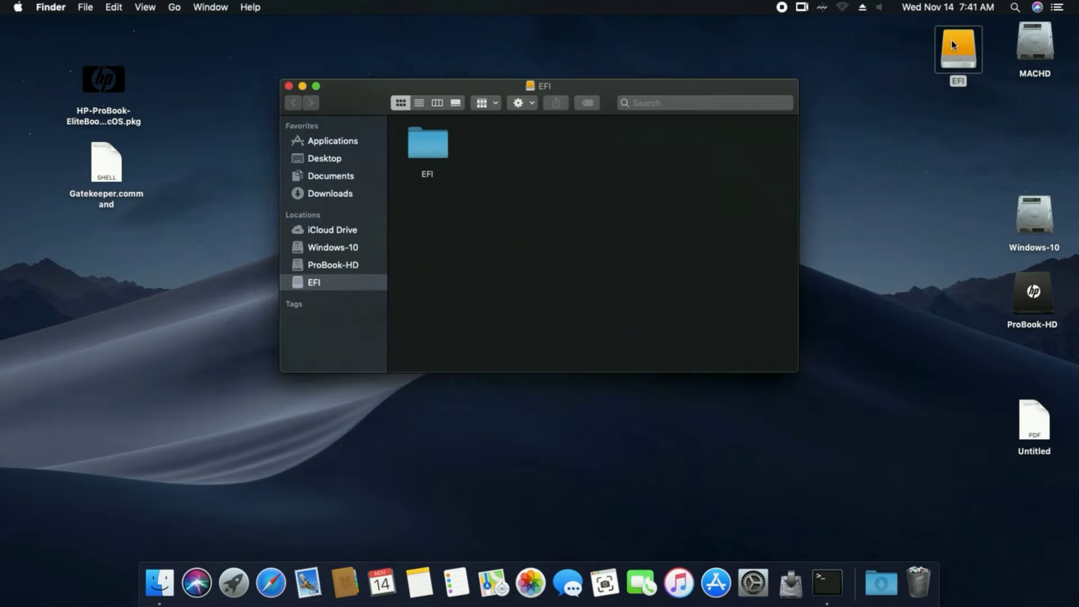
{"action": "double_click", "coordinate": [423, 141]}
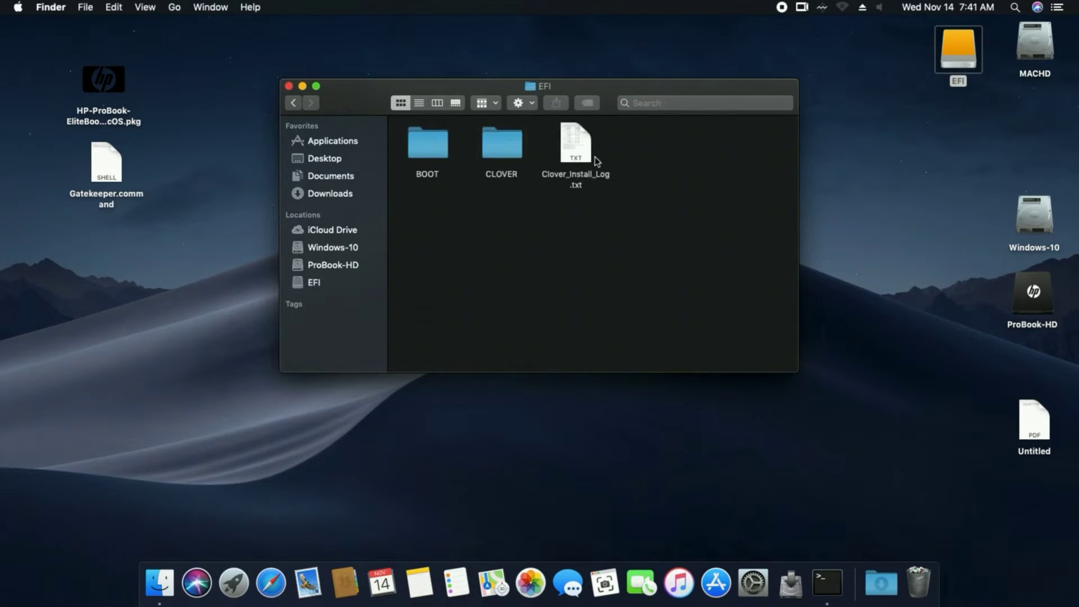
{"action": "double_click", "coordinate": [576, 142]}
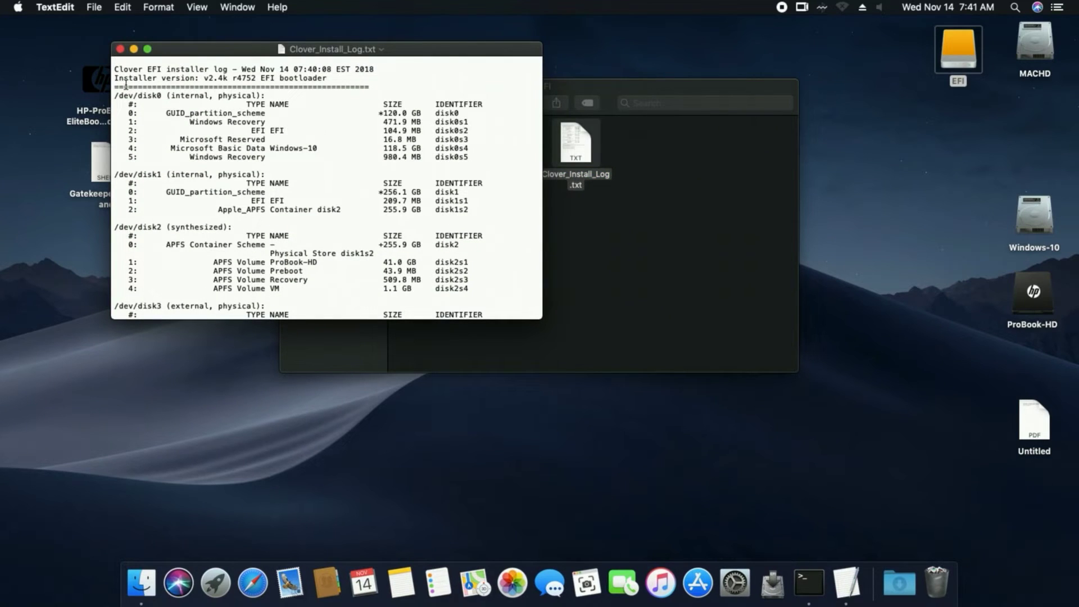
{"action": "left_click_drag", "start_coordinate": [115, 68], "coordinate": [345, 74]}
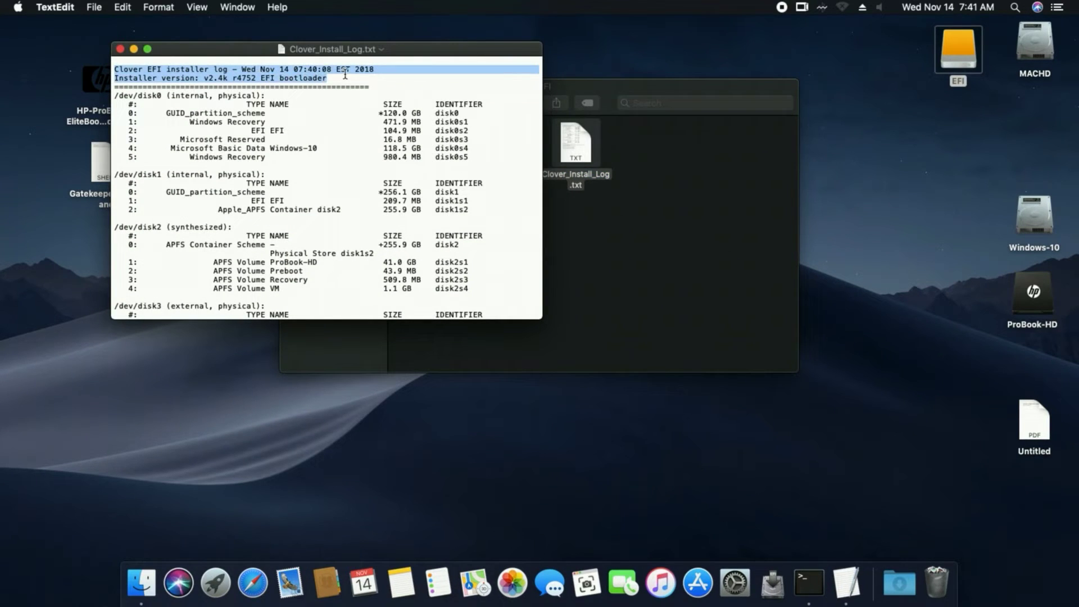
{"action": "left_click", "coordinate": [334, 76]}
{"action": "scroll", "coordinate": [339, 287], "scroll_direction": "down", "scroll_amount": 10}
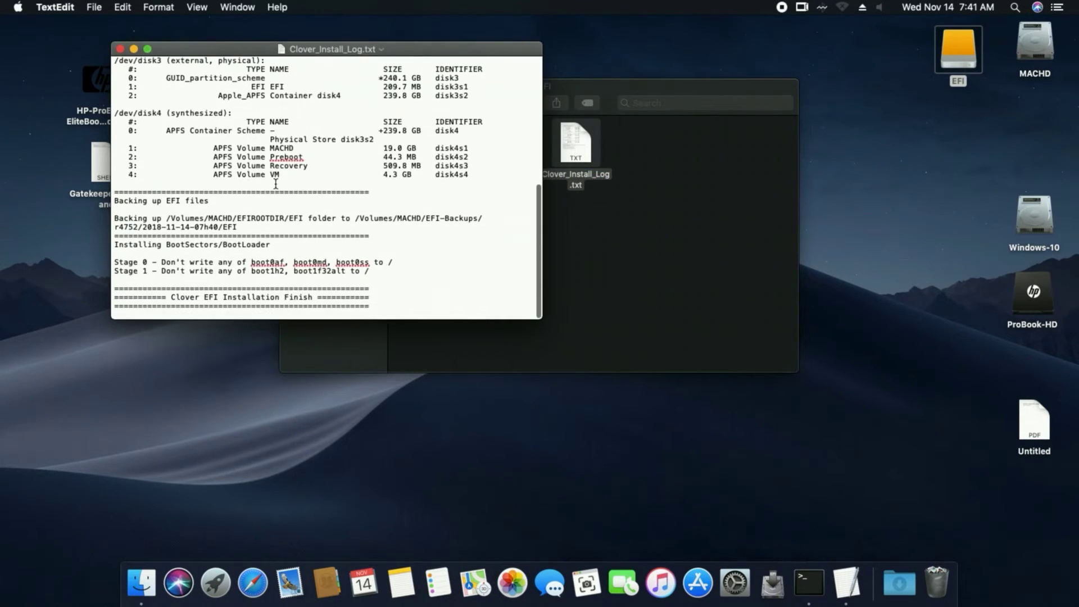
{"action": "left_click_drag", "start_coordinate": [378, 306], "coordinate": [96, 244]}
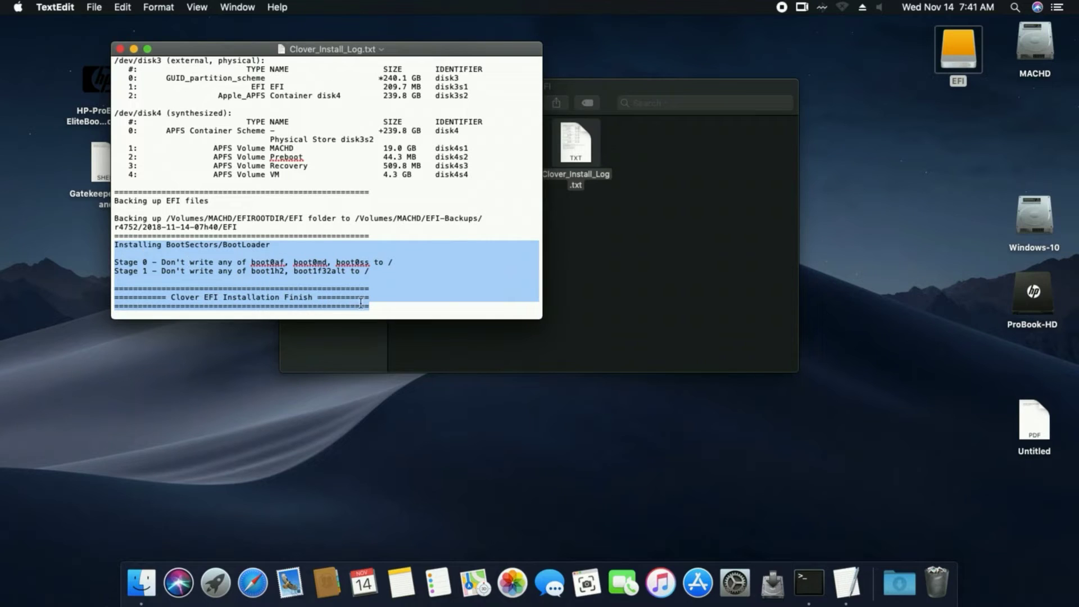
{"action": "left_click", "coordinate": [387, 307]}
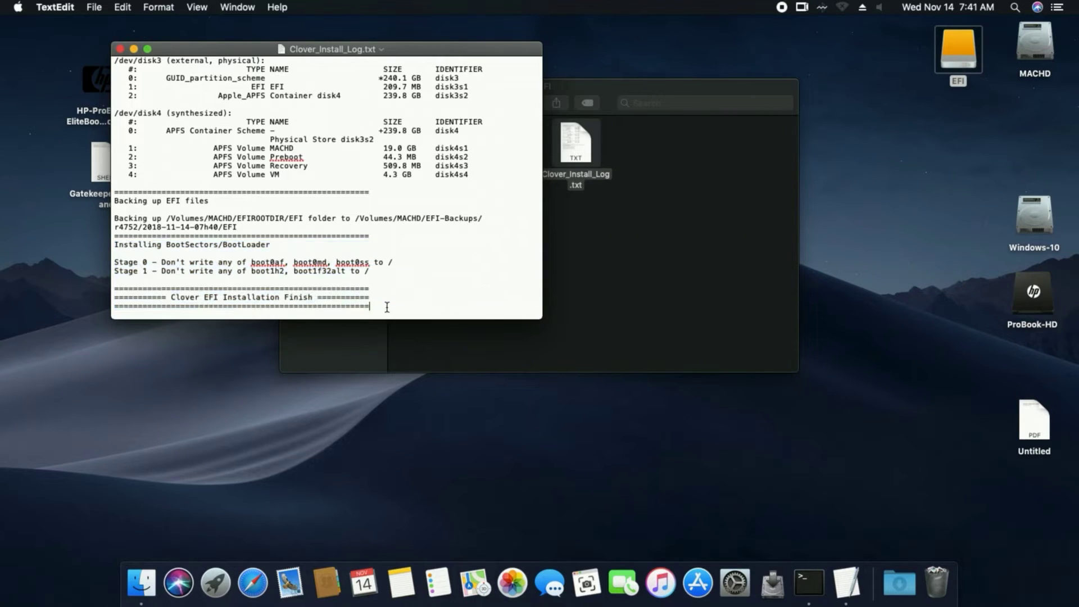
{"action": "left_click", "coordinate": [120, 49]}
Step: Browse to the origin folder inside CLOVER's ACPI folder and examine its AML files
{"action": "double_click", "coordinate": [492, 149]}
{"action": "double_click", "coordinate": [415, 139]}
{"action": "double_click", "coordinate": [415, 140]}
{"action": "left_click_drag", "start_coordinate": [400, 119], "coordinate": [755, 390]}
{"action": "left_click", "coordinate": [703, 368]}
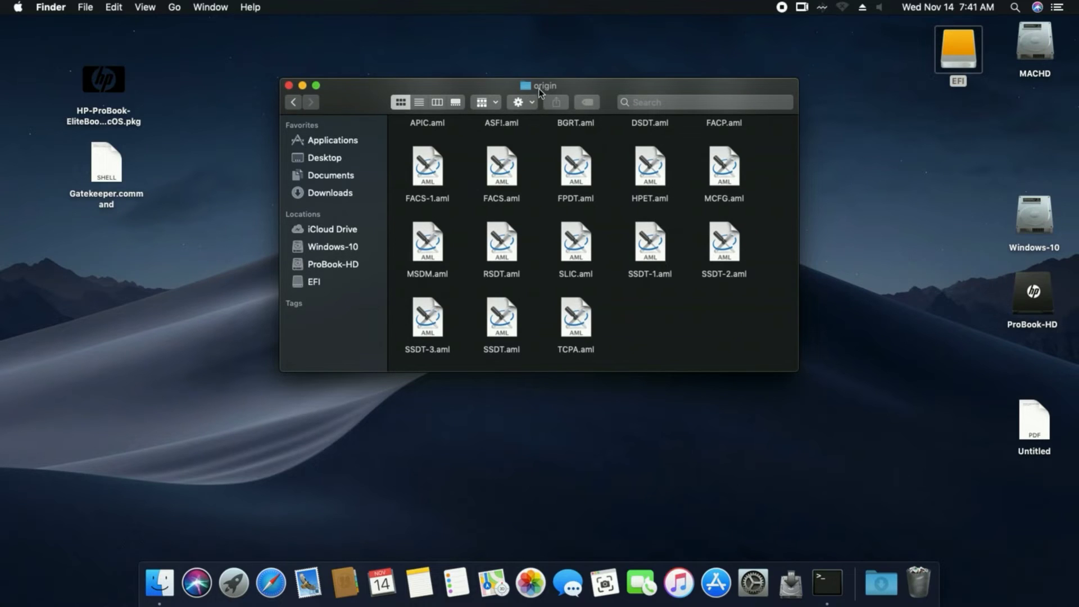
Step: Go back to the ACPI folder and examine the DSDT and SSDT files in its patched folder
{"action": "left_click", "coordinate": [293, 102]}
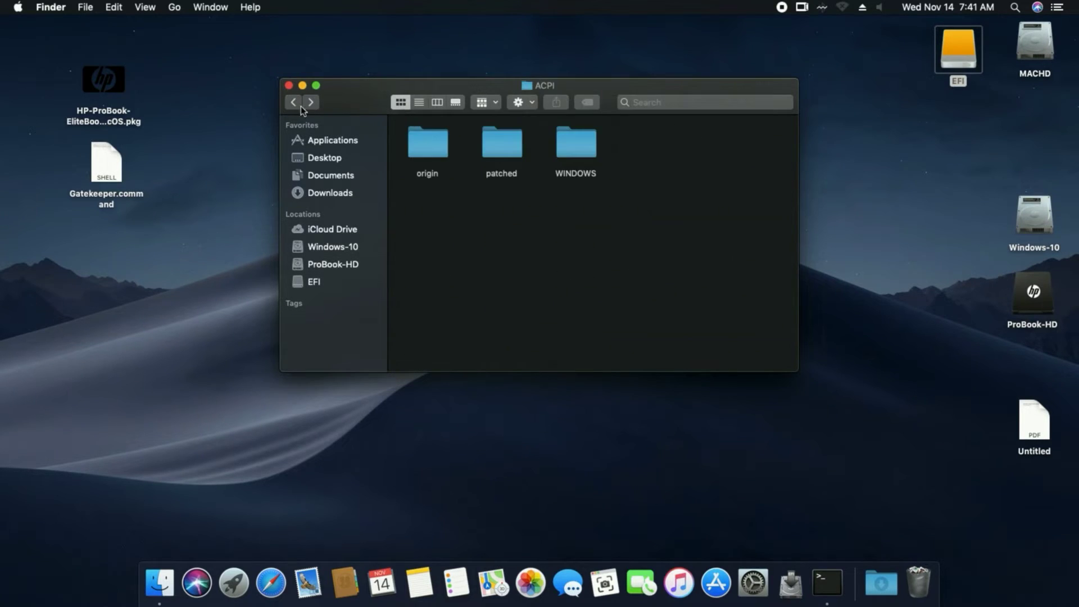
{"action": "left_click", "coordinate": [500, 139]}
{"action": "double_click", "coordinate": [488, 147]}
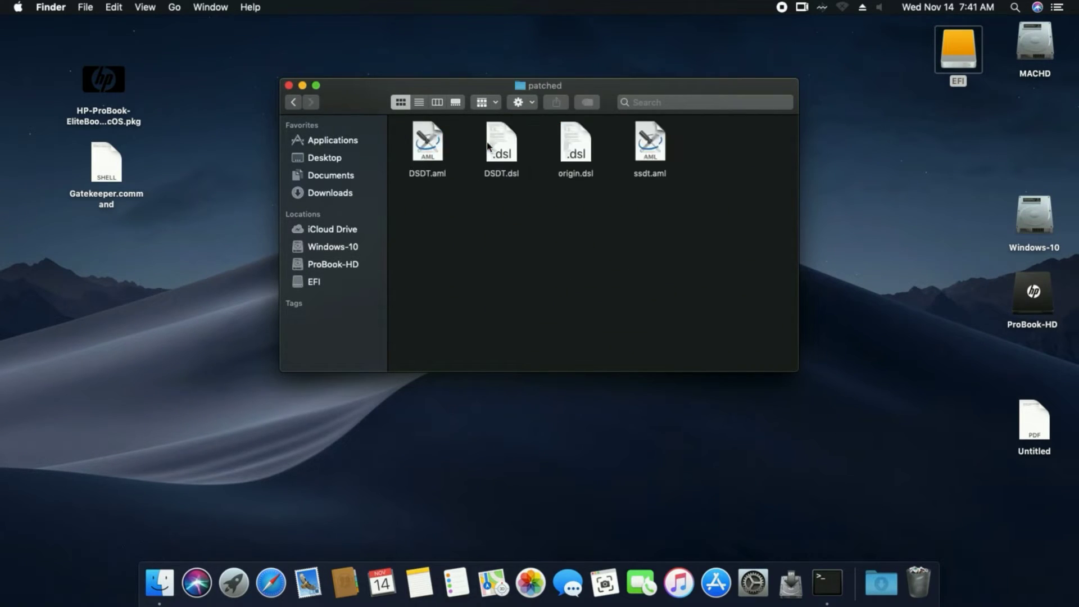
{"action": "left_click_drag", "start_coordinate": [397, 141], "coordinate": [700, 153]}
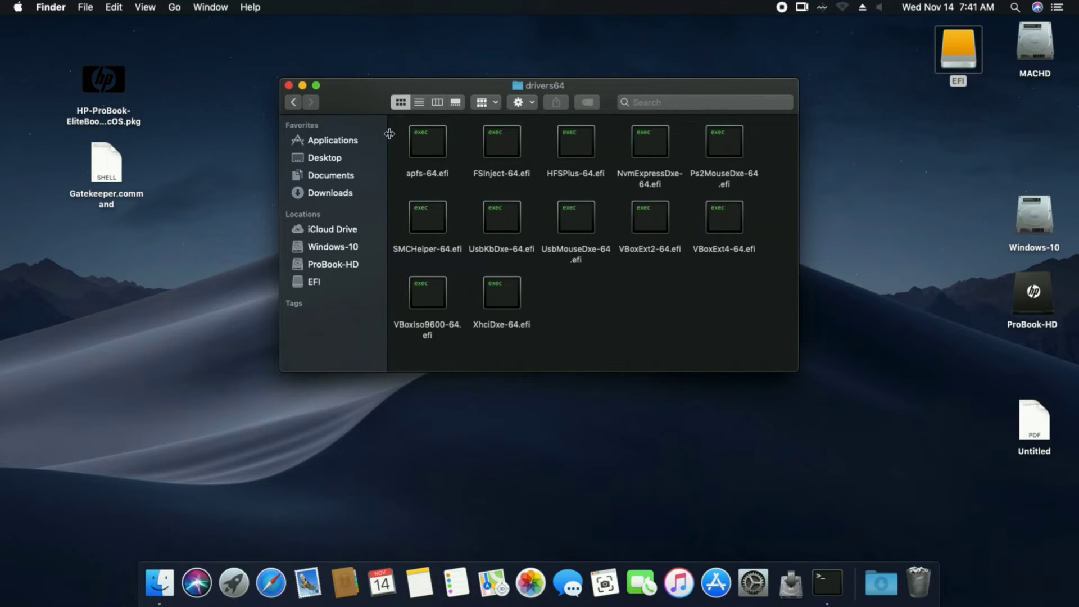
Step: Return from drivers64 to the CLOVER folder and examine the EFI drivers in drivers64UEFI
{"action": "left_click", "coordinate": [293, 103]}
{"action": "double_click", "coordinate": [484, 208]}
{"action": "left_click_drag", "start_coordinate": [402, 136], "coordinate": [674, 261]}
{"action": "left_click", "coordinate": [674, 261]}
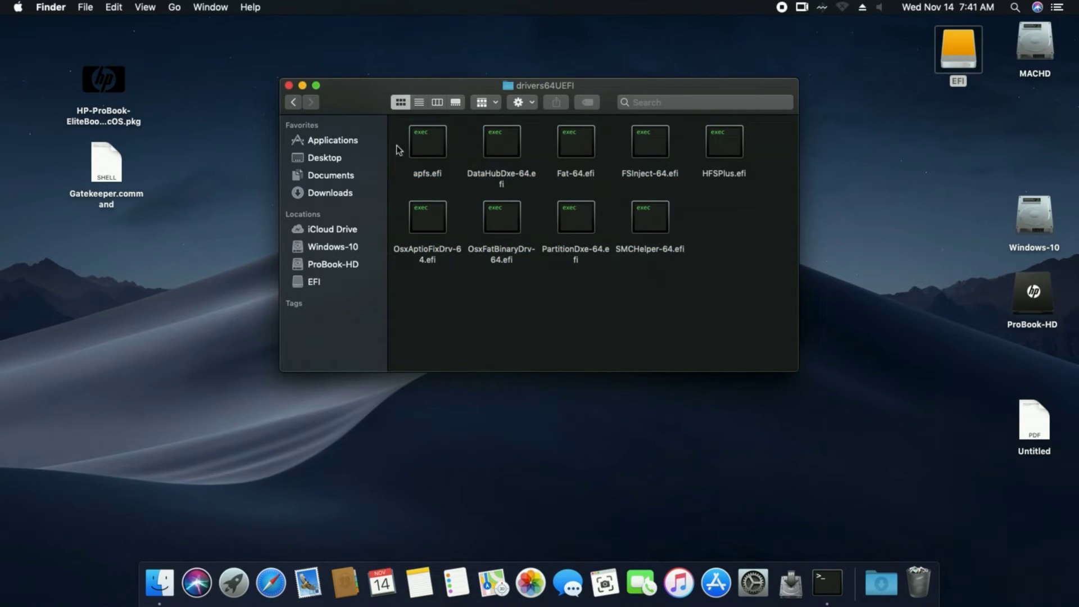
Step: Return to the CLOVER folder and open the 10.12 folder inside kexts to view its kext files
{"action": "left_click", "coordinate": [293, 102]}
{"action": "left_click", "coordinate": [581, 223]}
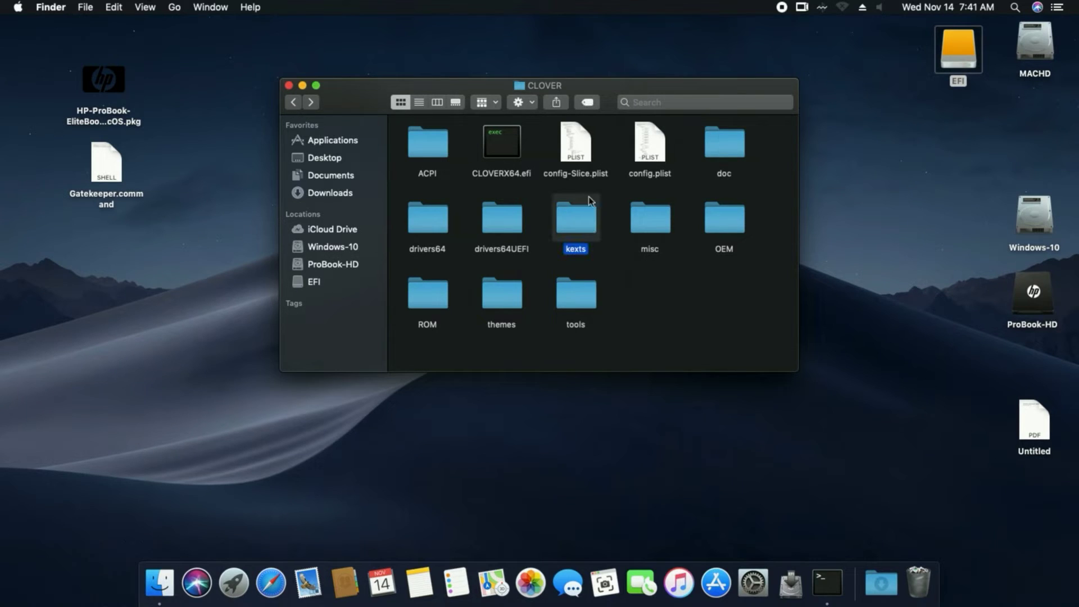
{"action": "double_click", "coordinate": [581, 224]}
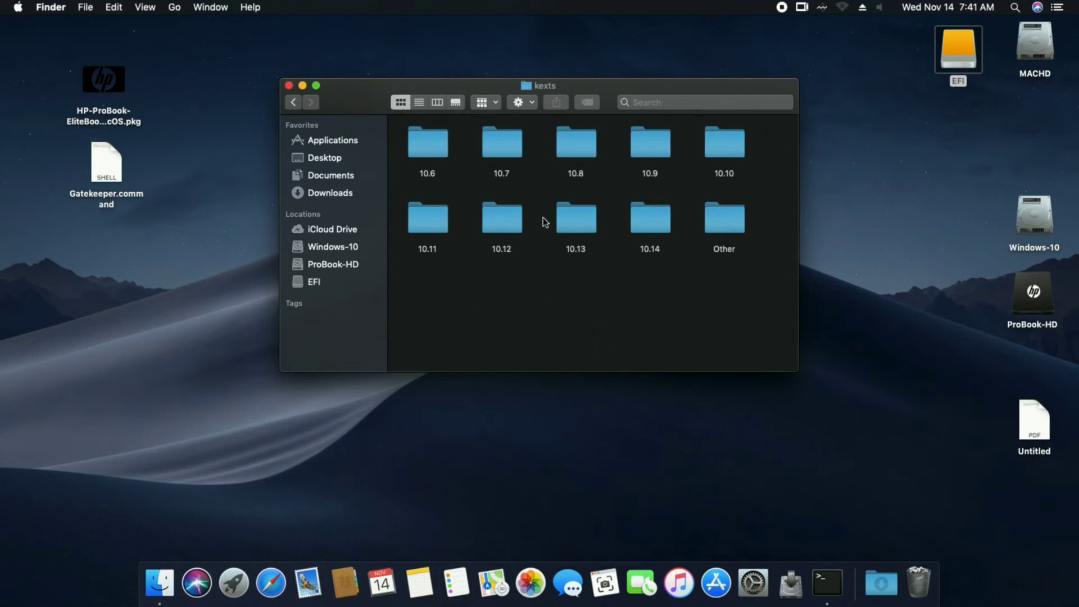
{"action": "double_click", "coordinate": [496, 220]}
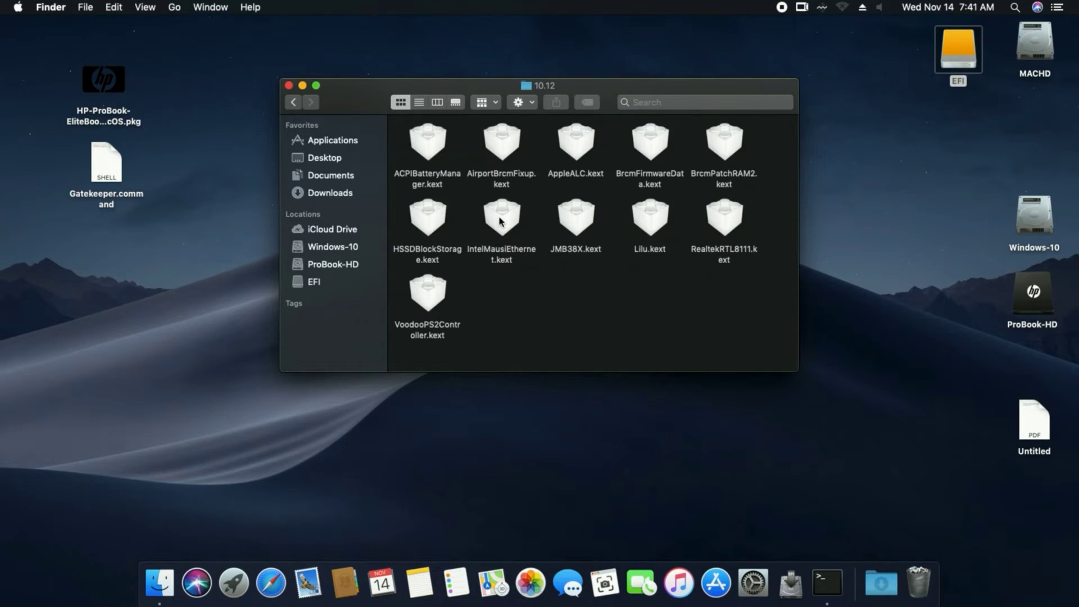
Step: Return to the kexts folder, check the 10.13 folder, examine the kext files in 10.14, and go back to kexts
{"action": "left_click", "coordinate": [287, 101]}
{"action": "double_click", "coordinate": [581, 218]}
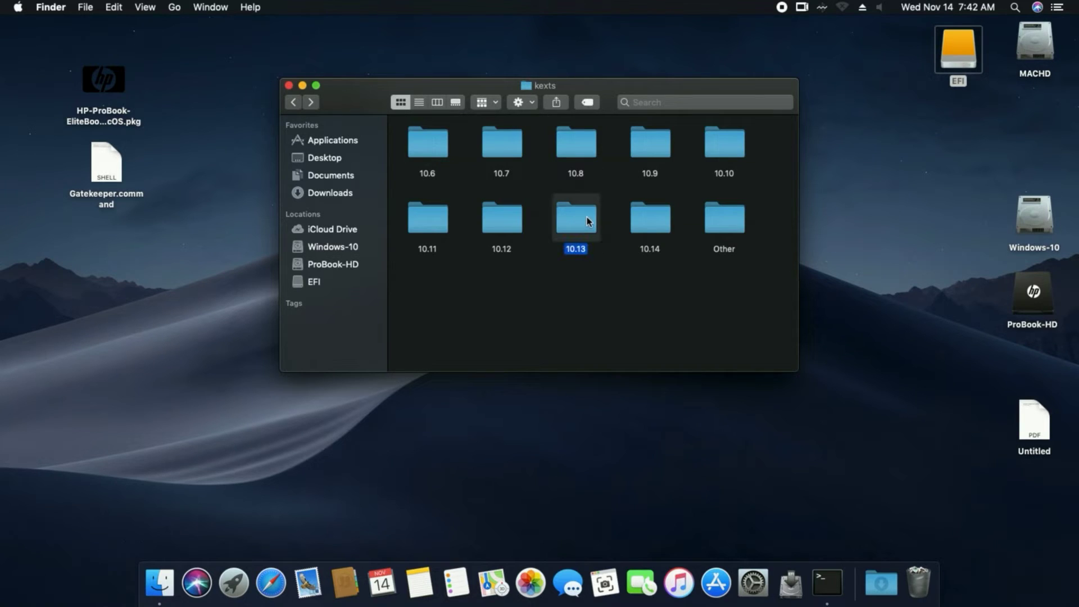
{"action": "left_click", "coordinate": [294, 102]}
{"action": "double_click", "coordinate": [654, 219]}
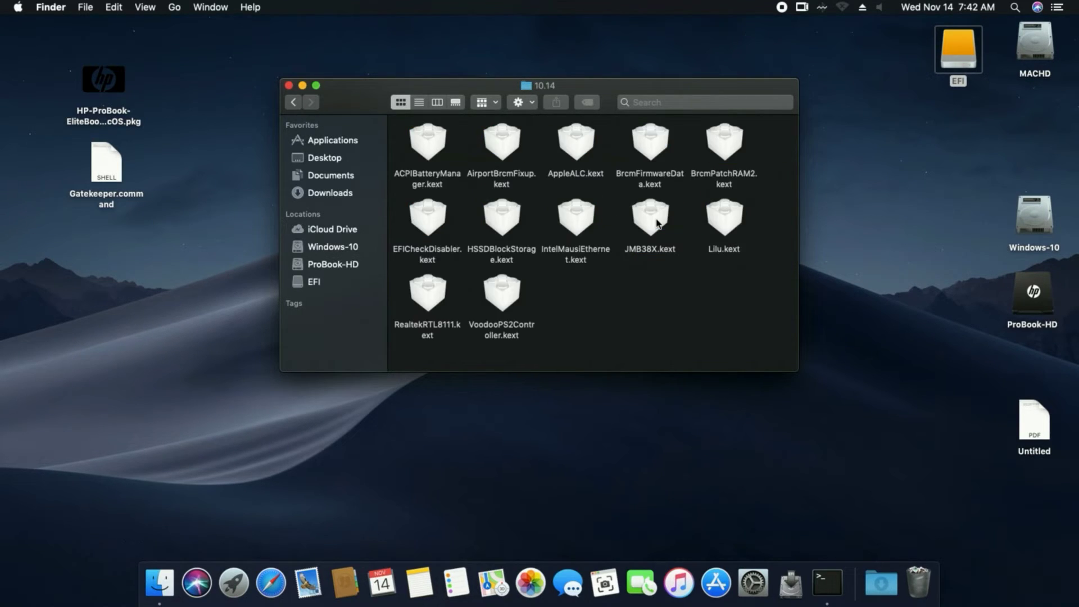
{"action": "left_click_drag", "start_coordinate": [396, 133], "coordinate": [754, 352]}
{"action": "left_click", "coordinate": [610, 326]}
{"action": "left_click", "coordinate": [287, 102]}
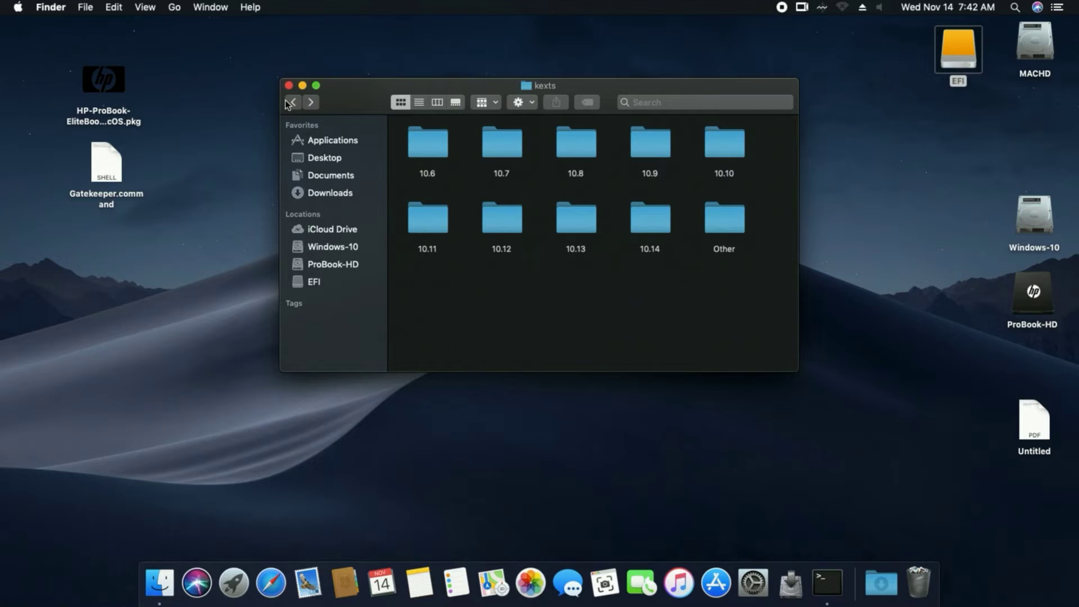
Step: Open the Other folder inside kexts, examine its FakeSMC kext files, and return to the kexts folder
{"action": "double_click", "coordinate": [734, 227]}
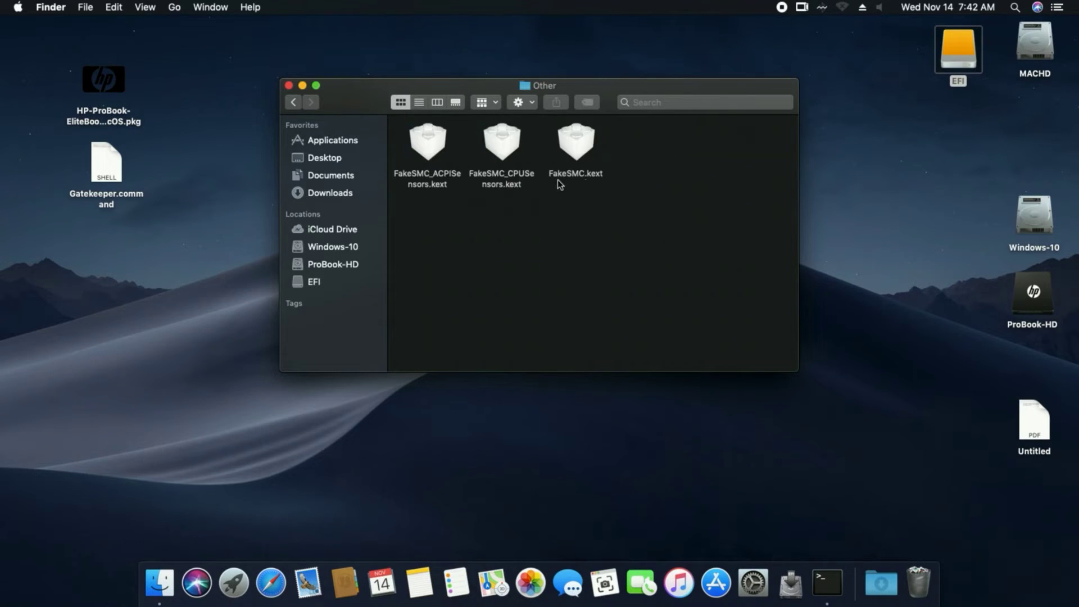
{"action": "left_click_drag", "start_coordinate": [398, 147], "coordinate": [616, 171]}
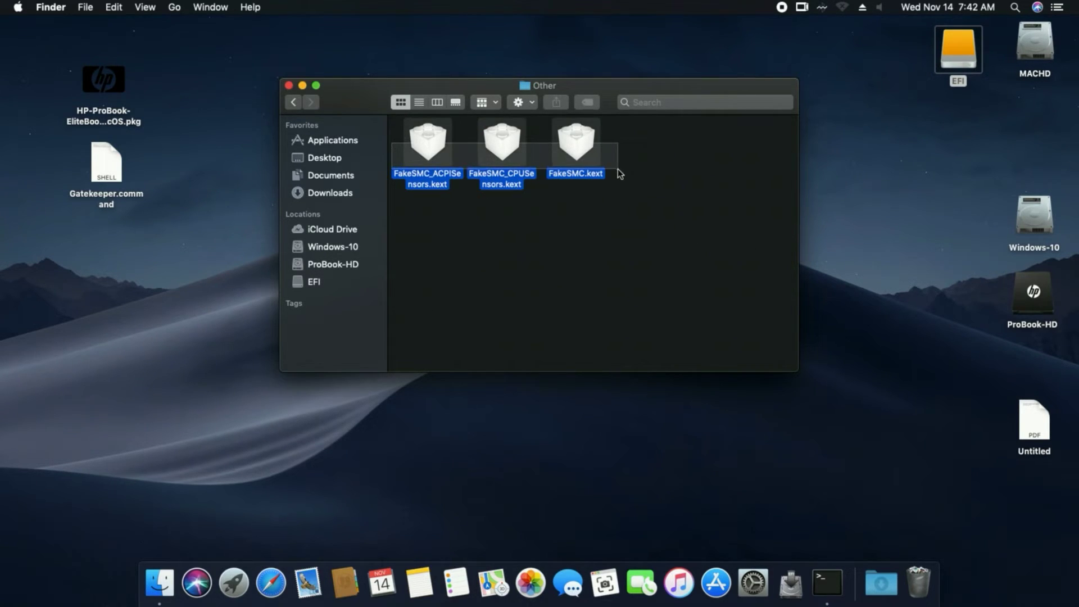
{"action": "left_click", "coordinate": [611, 237]}
{"action": "left_click", "coordinate": [292, 102]}
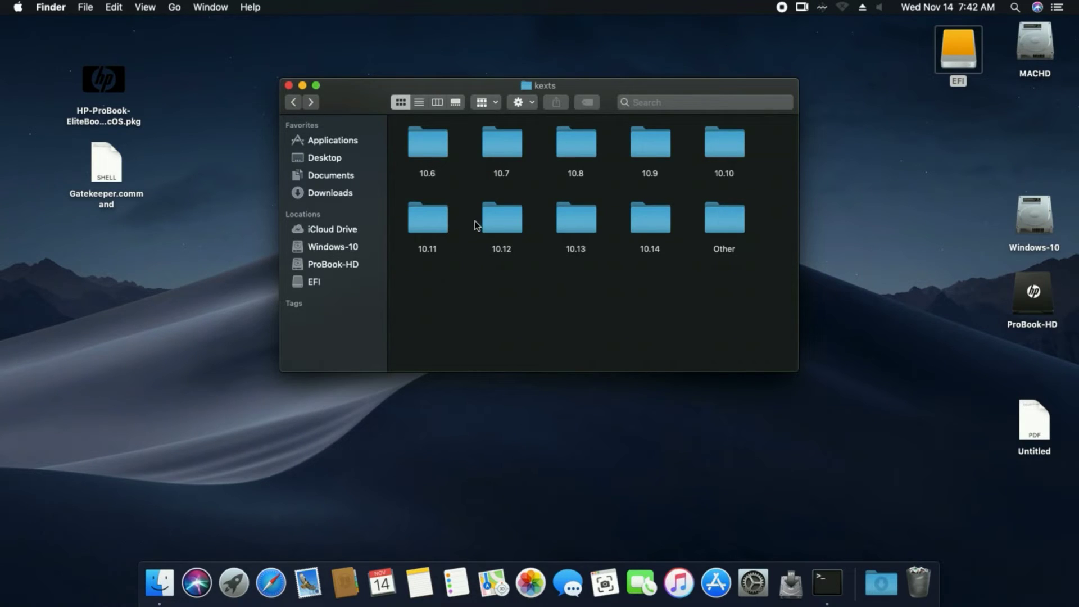
Step: Review the 10.12, 10.13, 10.14 and Other folders as a group in kexts, and return to the CLOVER folder
{"action": "left_click_drag", "start_coordinate": [467, 217], "coordinate": [687, 252]}
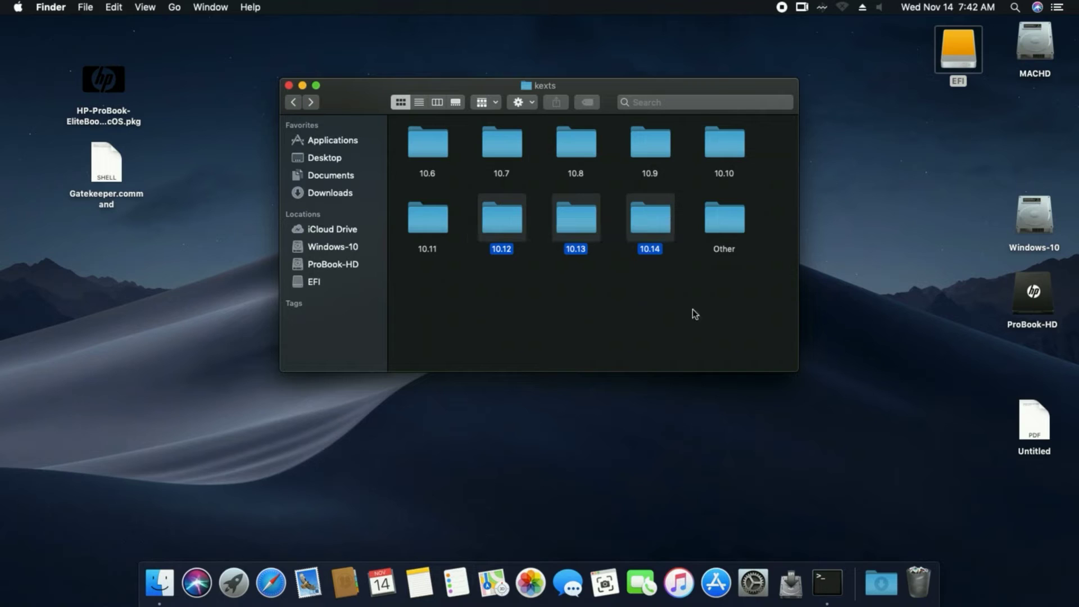
{"action": "left_click", "coordinate": [544, 255]}
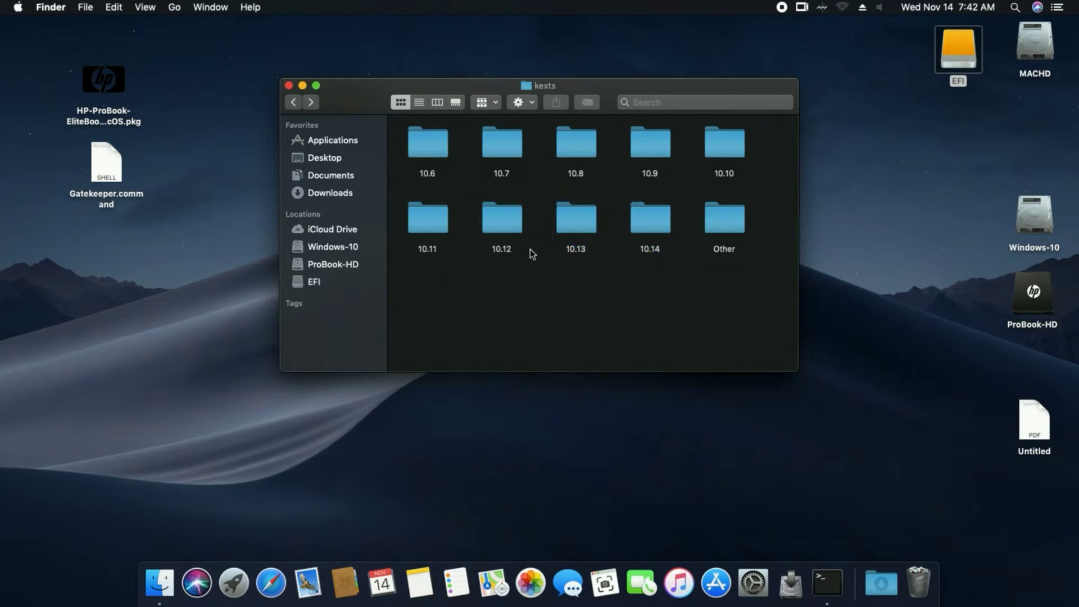
{"action": "left_click_drag", "start_coordinate": [468, 220], "coordinate": [735, 253]}
{"action": "left_click", "coordinate": [740, 318]}
{"action": "left_click", "coordinate": [294, 103]}
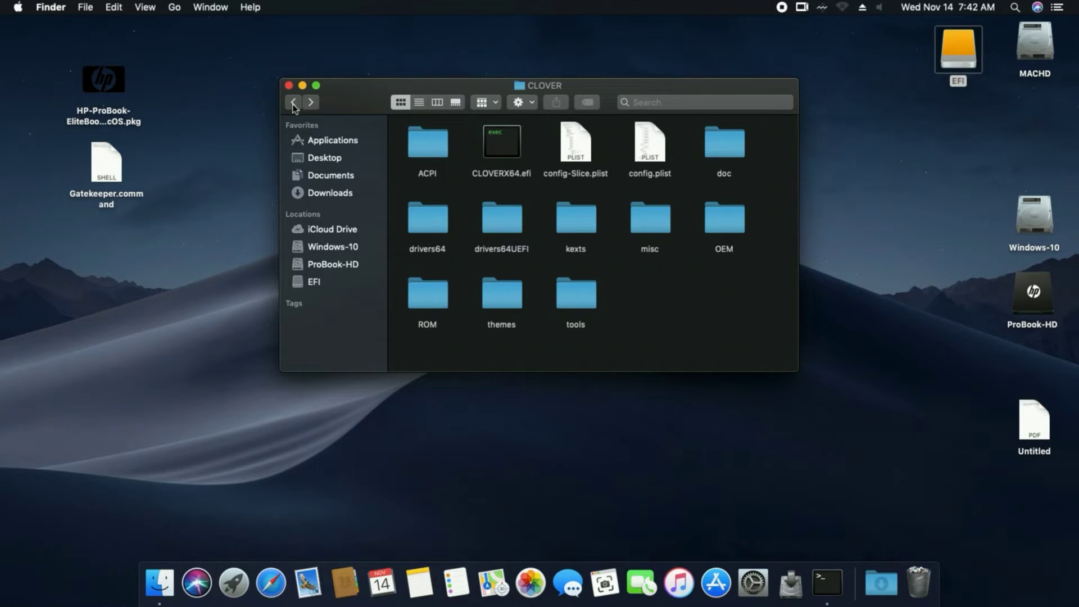
Step: Open CLOVER's config.plist in TextEdit and place its window clear of the desktop icons
{"action": "left_click", "coordinate": [660, 149]}
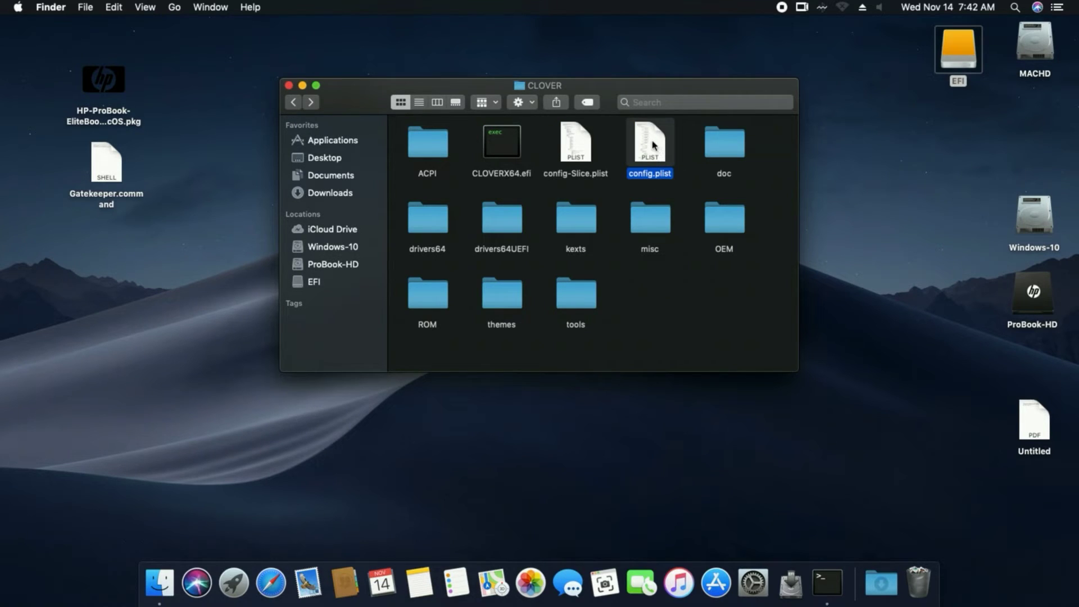
{"action": "right_click", "coordinate": [652, 145]}
{"action": "mouse_move", "coordinate": [696, 160]}
{"action": "left_click", "coordinate": [882, 164]}
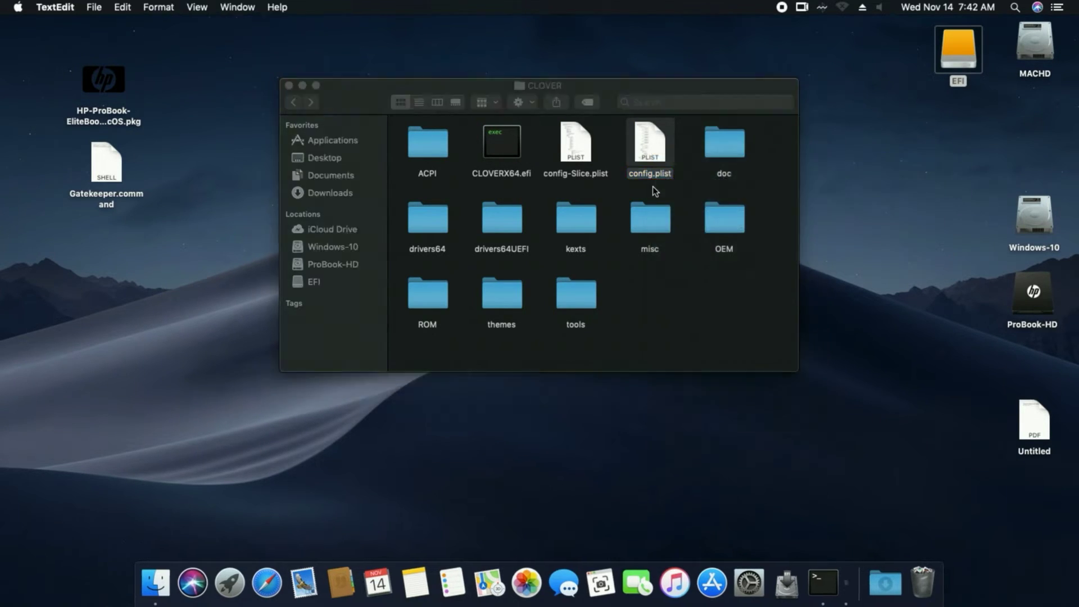
{"action": "left_click_drag", "start_coordinate": [212, 51], "coordinate": [389, 38]}
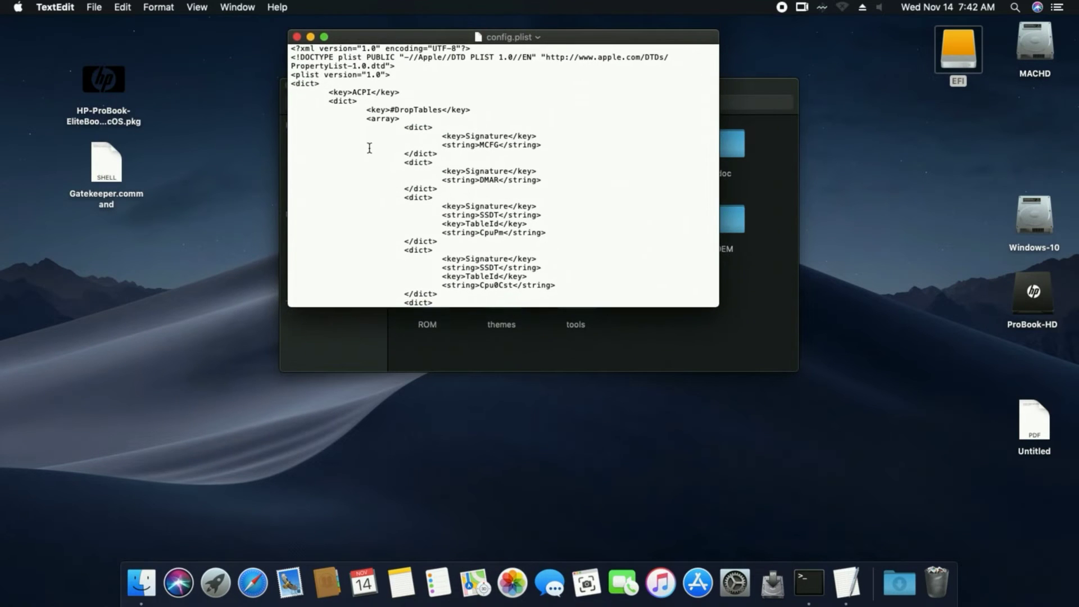
Step: Read config.plist from the ACPI section through Boot, Devices and GUI to Graphics, and highlight the Intel injection value
{"action": "scroll", "coordinate": [325, 151], "scroll_direction": "down", "scroll_amount": 15}
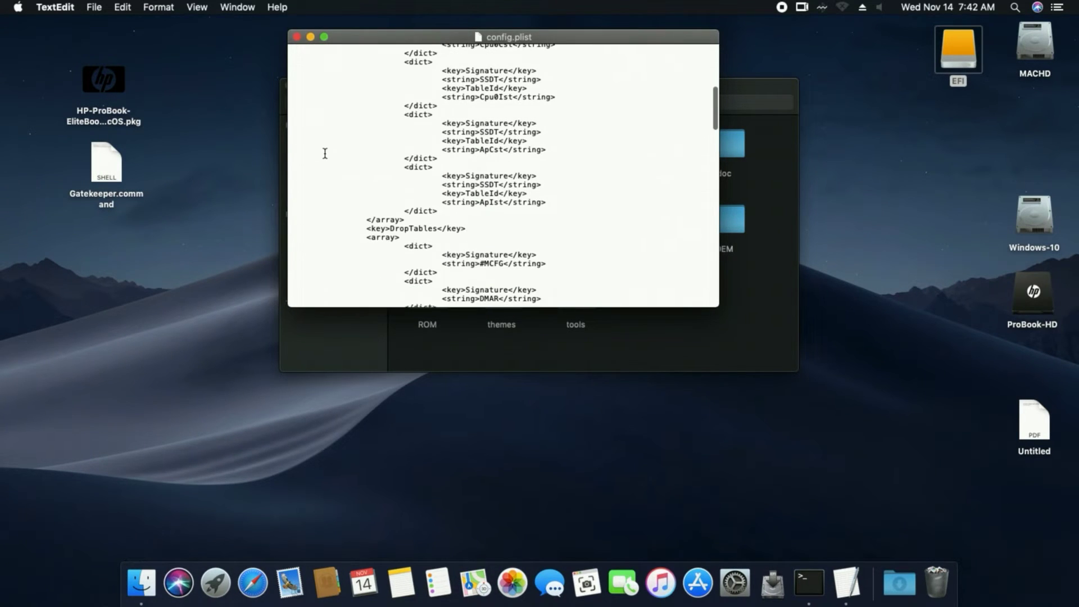
{"action": "scroll", "coordinate": [325, 153], "scroll_direction": "down", "scroll_amount": 10}
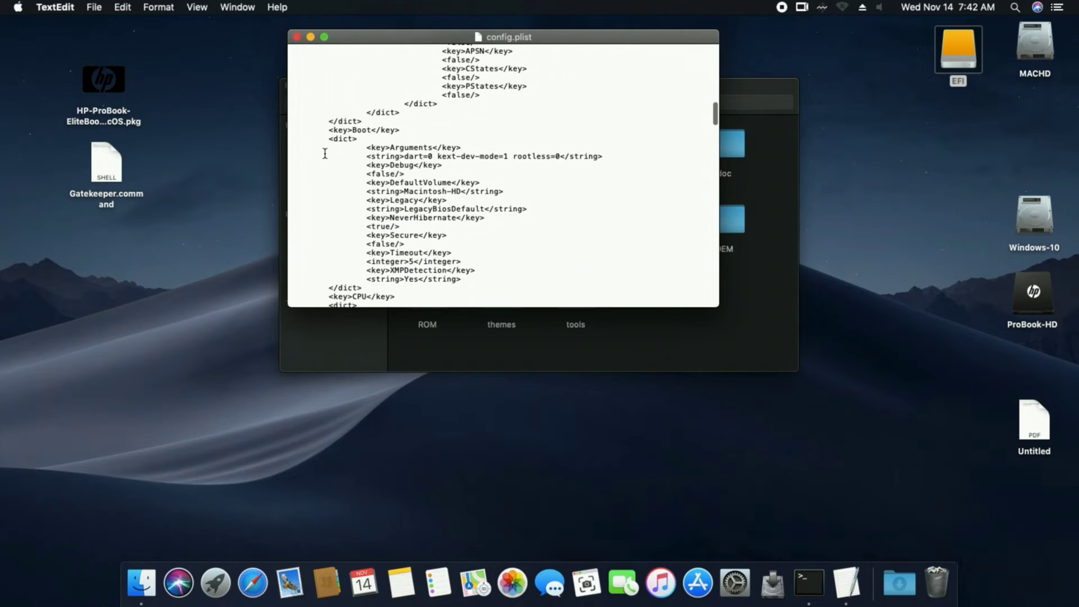
{"action": "scroll", "coordinate": [324, 153], "scroll_direction": "down", "scroll_amount": 12}
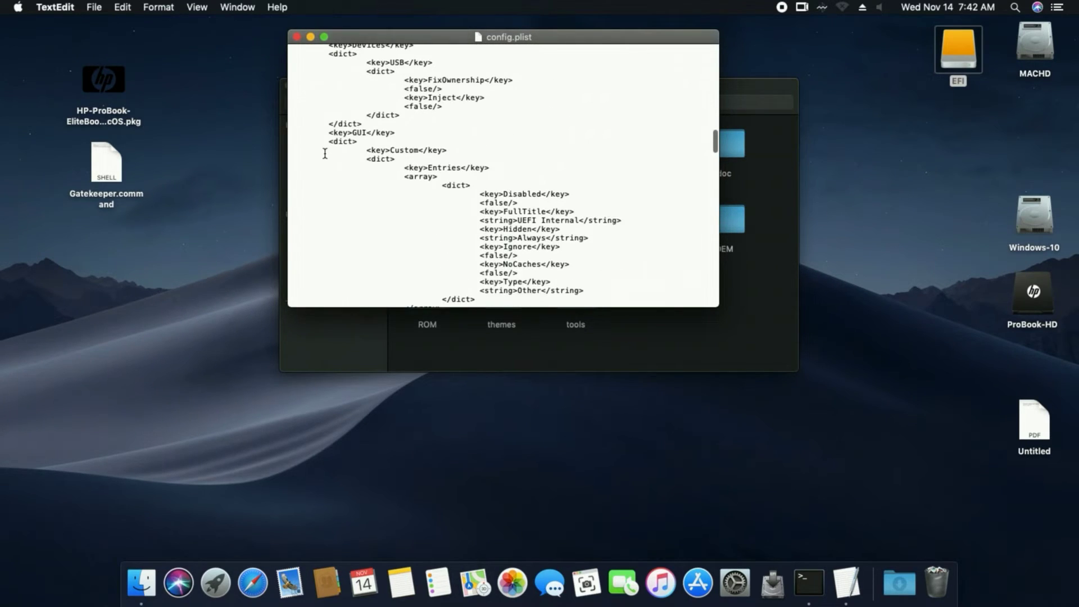
{"action": "scroll", "coordinate": [325, 152], "scroll_direction": "down", "scroll_amount": 12}
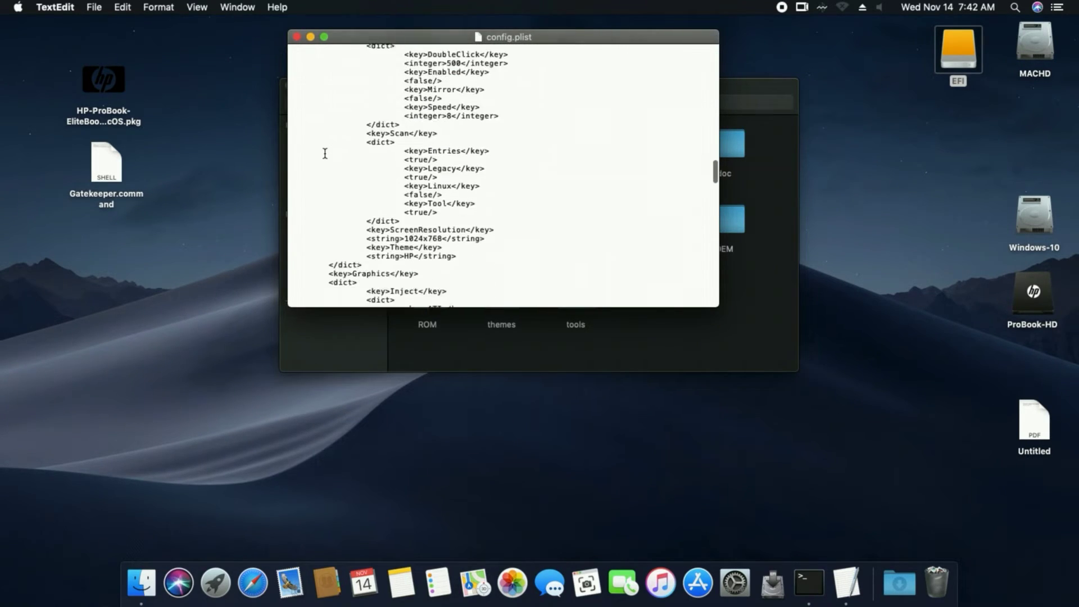
{"action": "scroll", "coordinate": [325, 153], "scroll_direction": "down", "scroll_amount": 8}
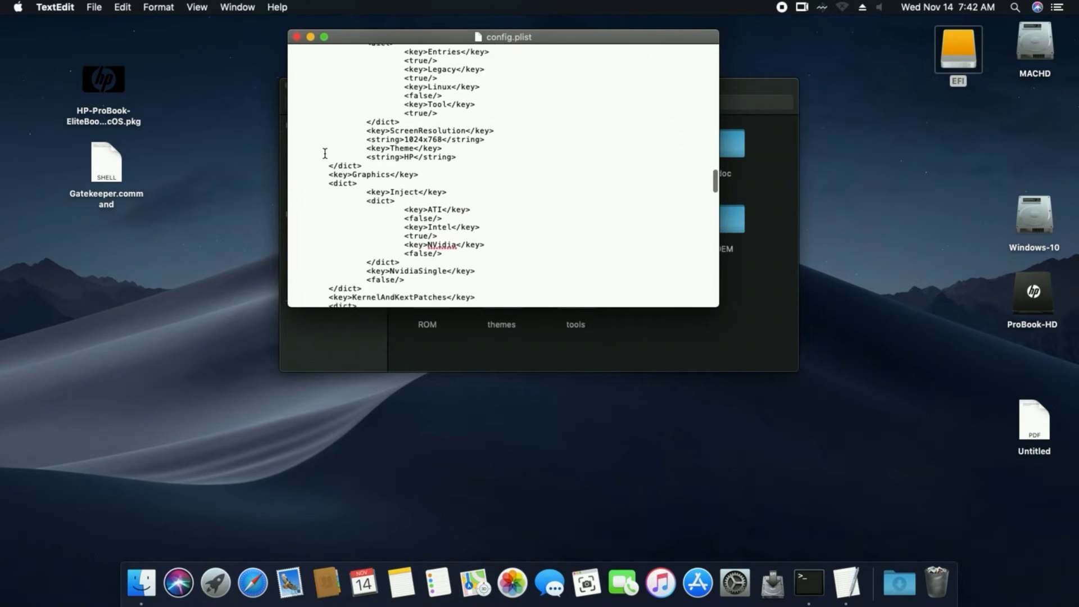
{"action": "scroll", "coordinate": [324, 153], "scroll_direction": "down", "scroll_amount": 1}
{"action": "left_click_drag", "start_coordinate": [402, 179], "coordinate": [435, 175]}
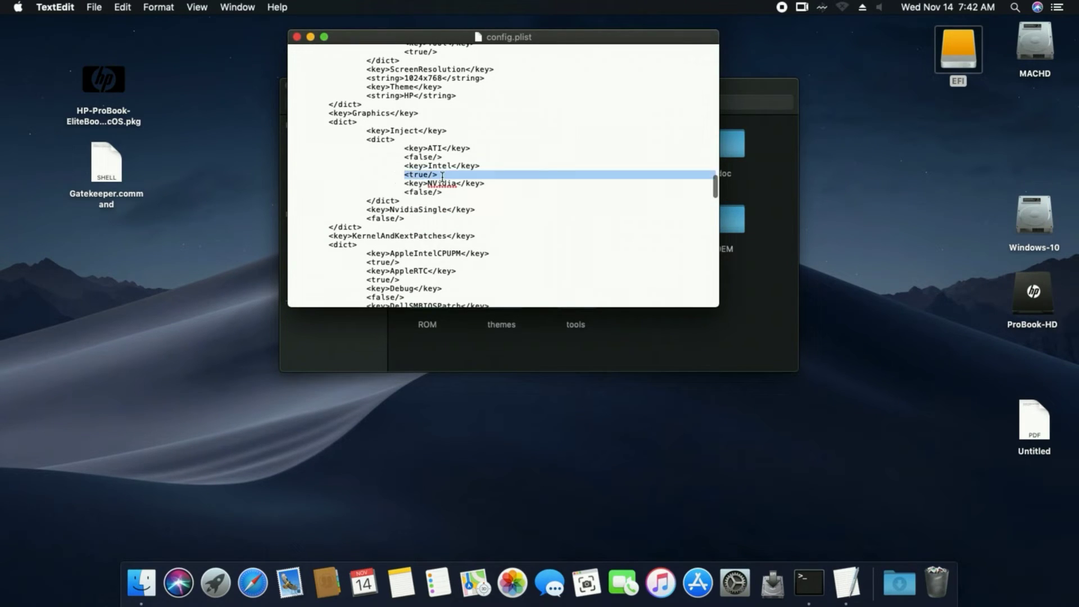
{"action": "left_click", "coordinate": [448, 176]}
Step: Examine the kernel and kext patches, RtVariables, SMBIOS and SystemParameters sections of config.plist, and close the file
{"action": "scroll", "coordinate": [365, 185], "scroll_direction": "down", "scroll_amount": 15}
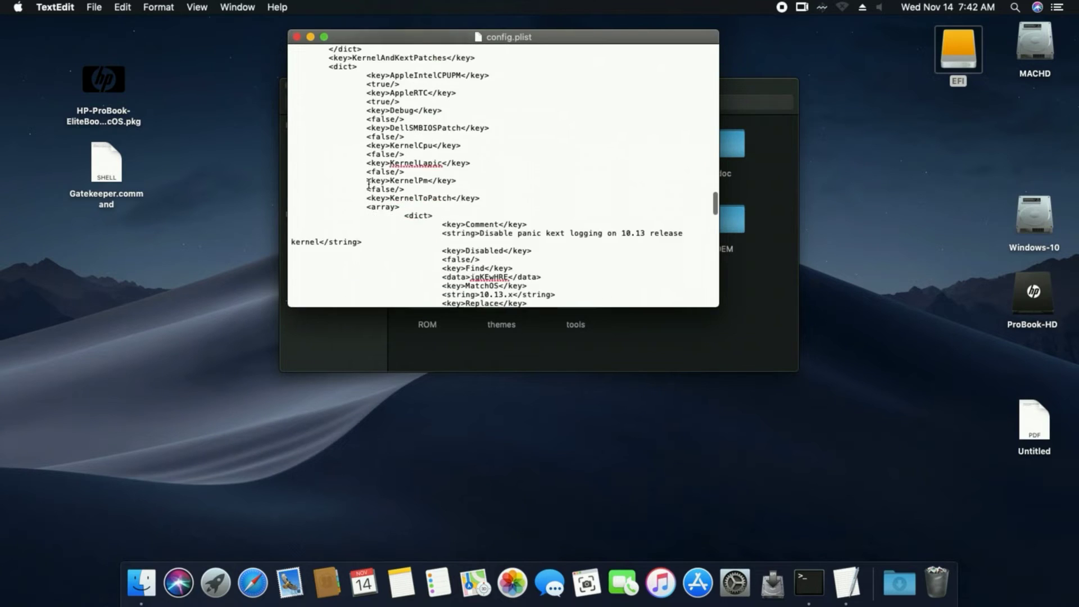
{"action": "scroll", "coordinate": [368, 184], "scroll_direction": "down", "scroll_amount": 20}
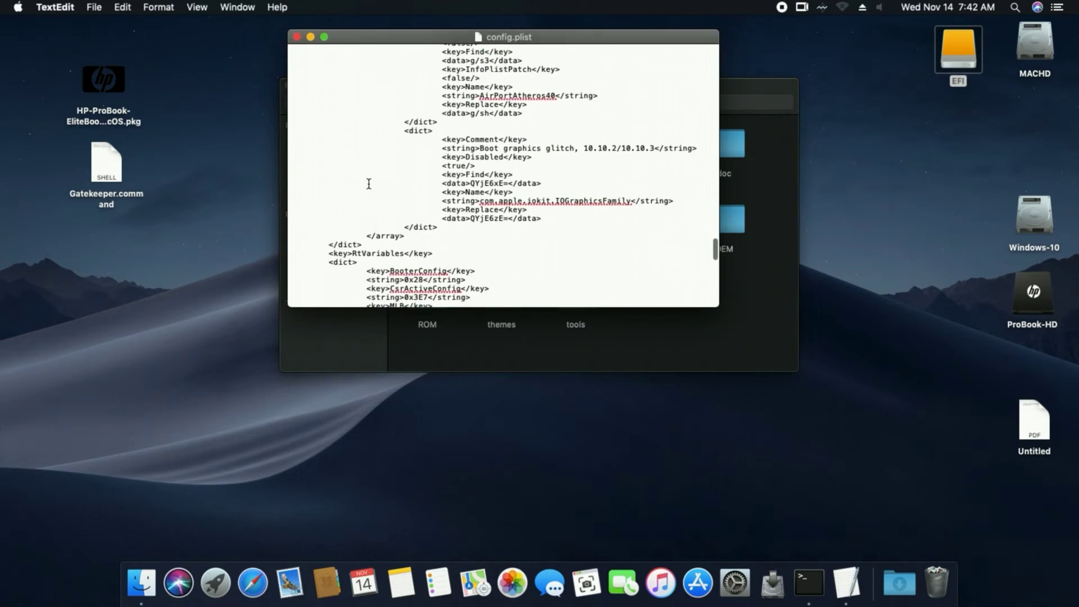
{"action": "scroll", "coordinate": [369, 184], "scroll_direction": "down", "scroll_amount": 5}
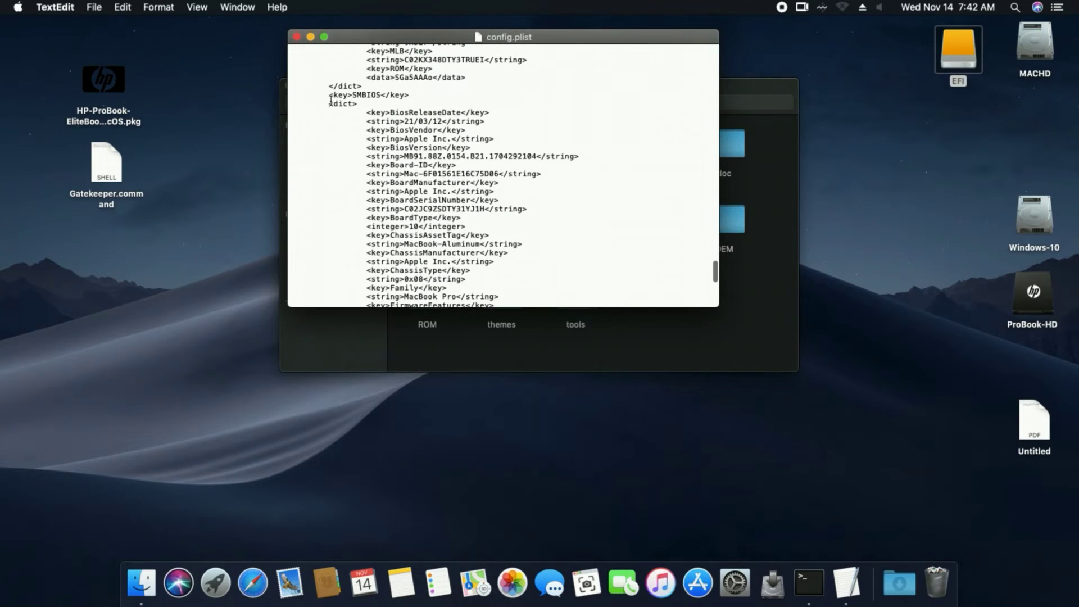
{"action": "left_click_drag", "start_coordinate": [326, 98], "coordinate": [531, 362]}
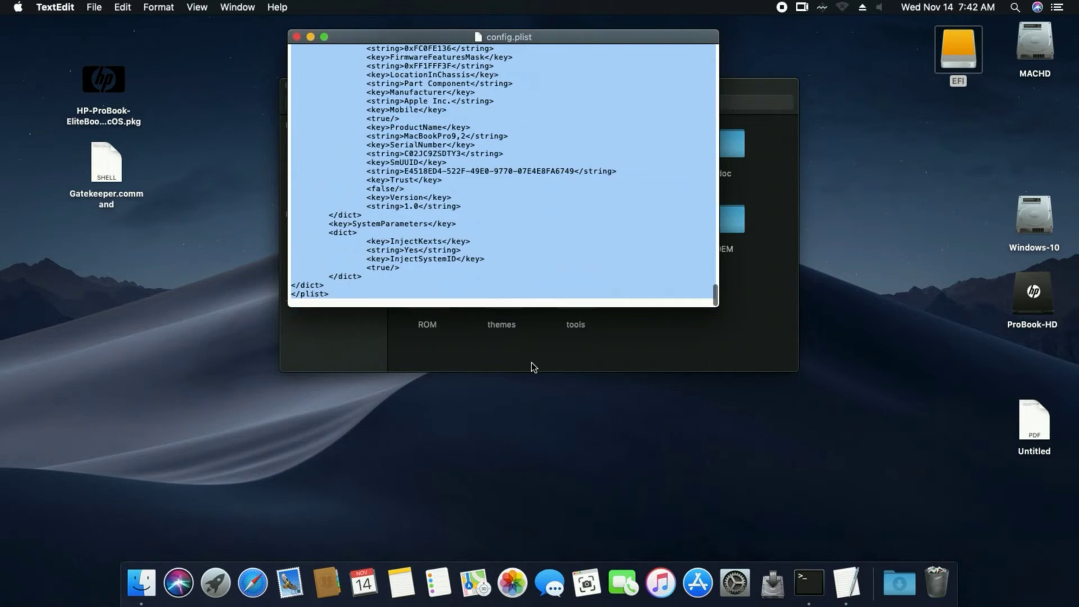
{"action": "left_click", "coordinate": [537, 260]}
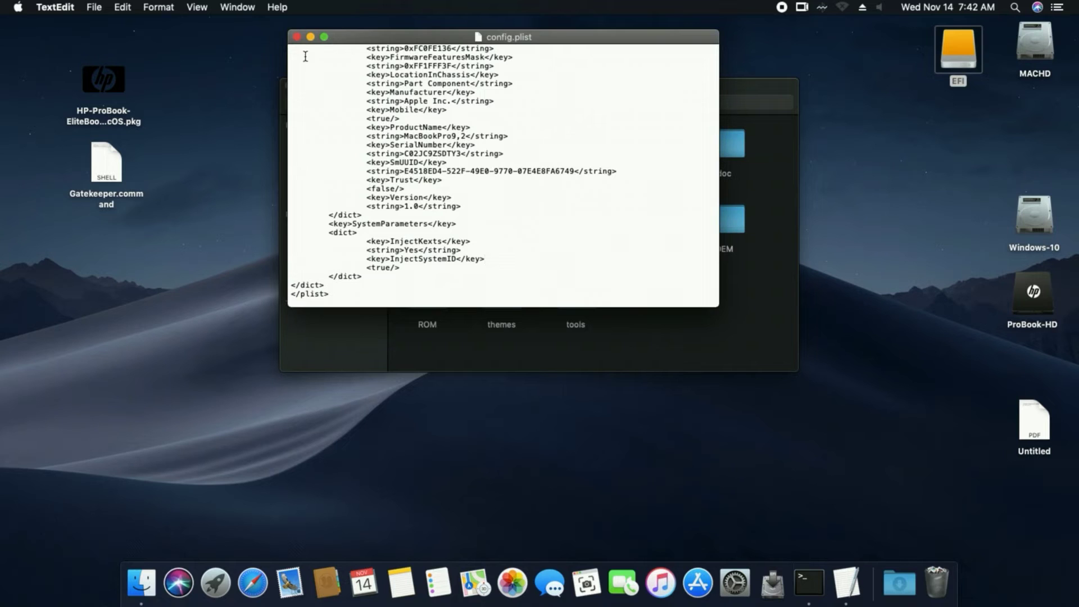
{"action": "left_click", "coordinate": [296, 37]}
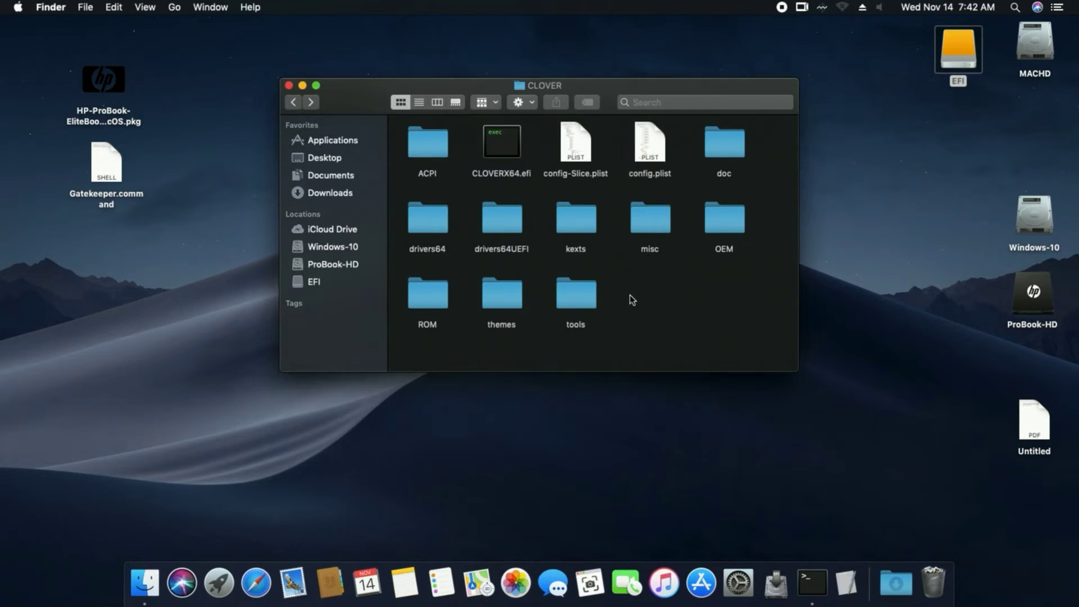
Step: Close the CLOVER folder window and restart the computer
{"action": "left_click", "coordinate": [289, 86]}
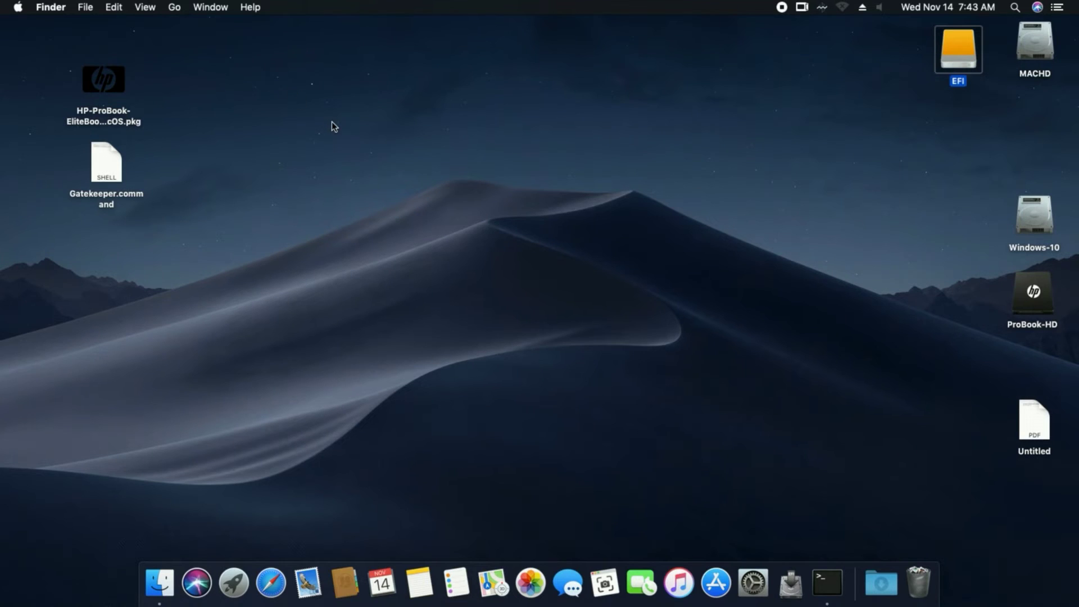
{"action": "left_click", "coordinate": [17, 6]}
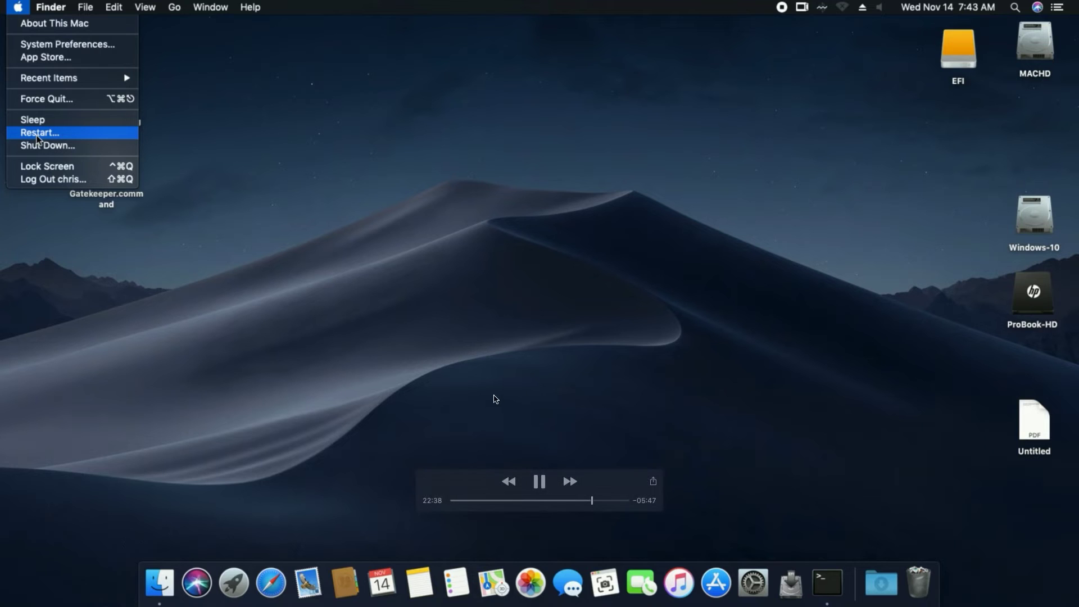
{"action": "left_click", "coordinate": [346, 139]}
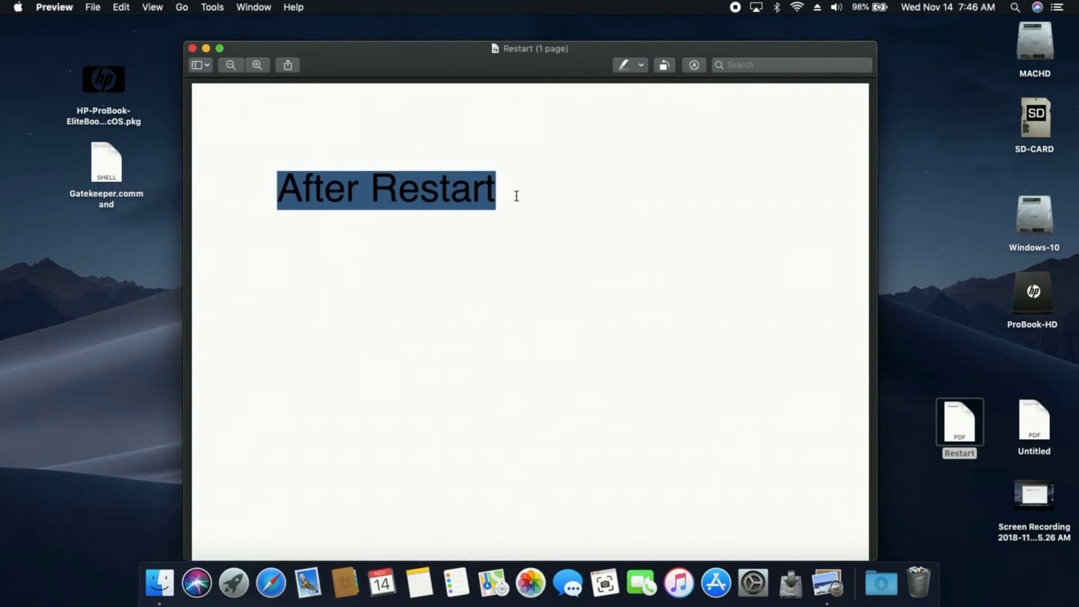
Step: Close the Restart PDF and check the list of available Wi-Fi networks
{"action": "left_click", "coordinate": [193, 48]}
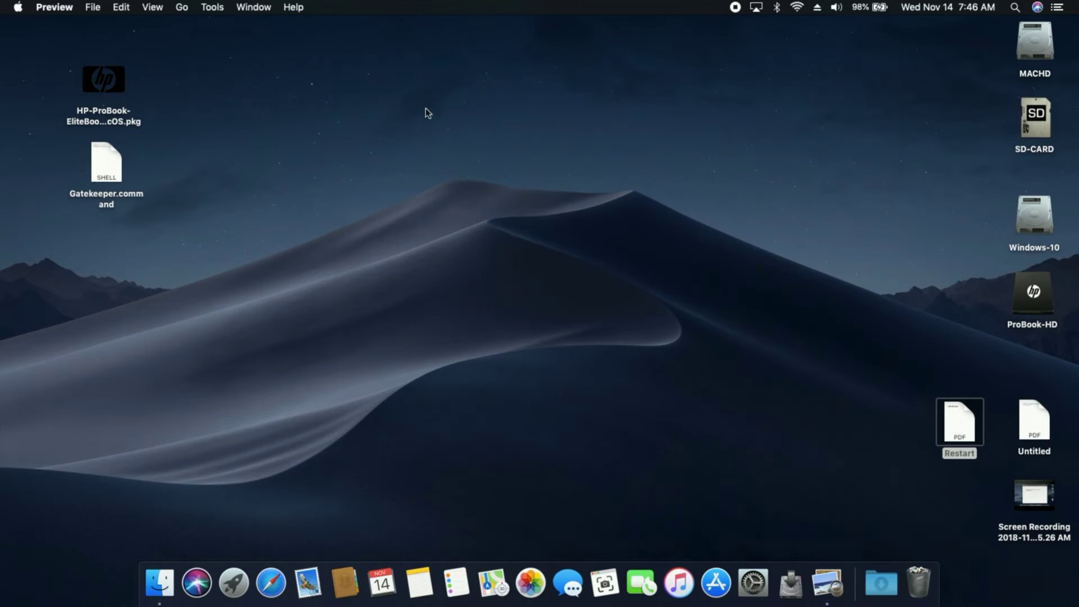
{"action": "left_click", "coordinate": [798, 6]}
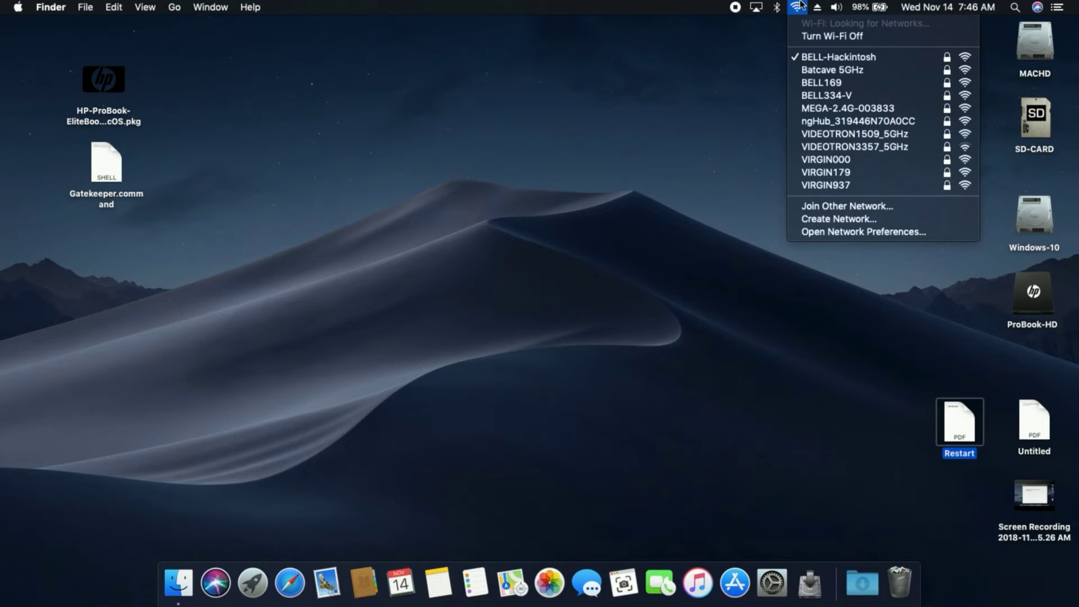
{"action": "left_click", "coordinate": [703, 100]}
Step: Adjust the output volume of the internal speakers and check the battery status
{"action": "left_click", "coordinate": [836, 6]}
{"action": "left_click", "coordinate": [836, 7]}
{"action": "left_click", "coordinate": [836, 6]}
{"action": "left_click_drag", "start_coordinate": [883, 27], "coordinate": [868, 25]}
{"action": "key", "text": "alt"}
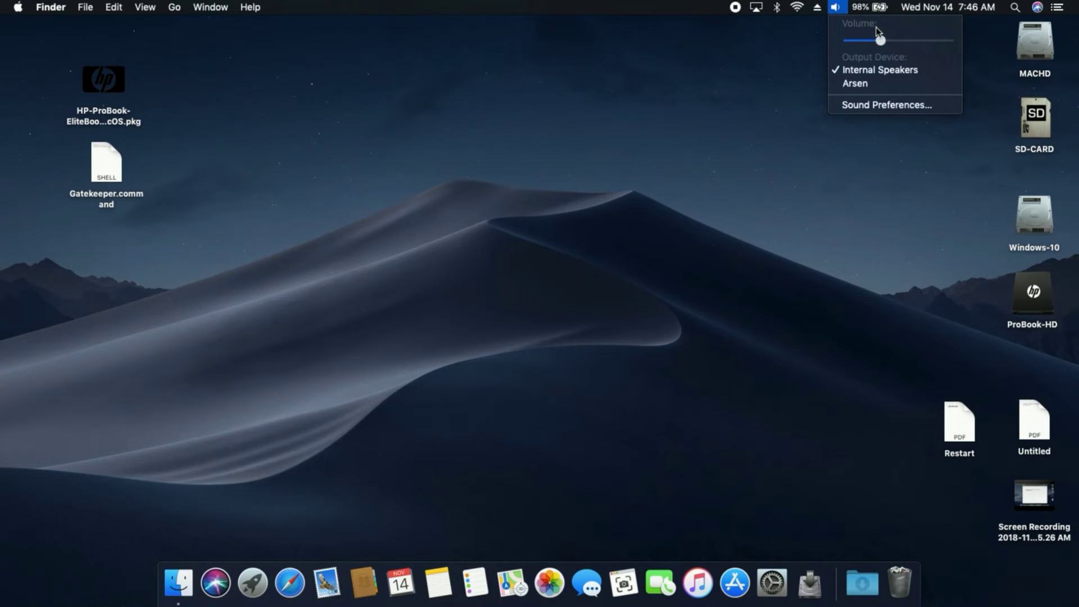
{"action": "left_click", "coordinate": [891, 27]}
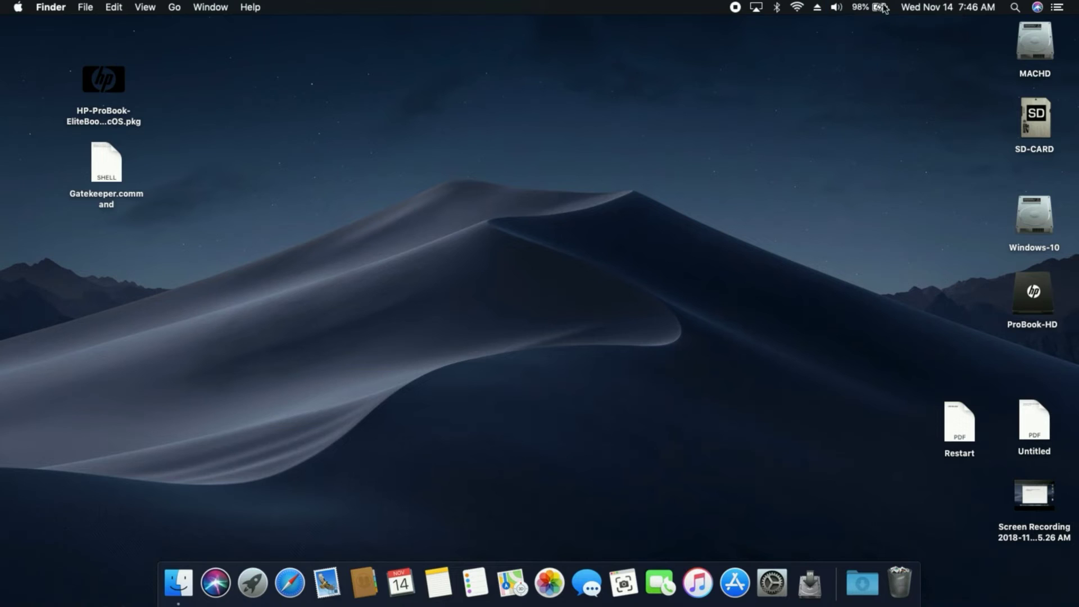
{"action": "left_click", "coordinate": [880, 8]}
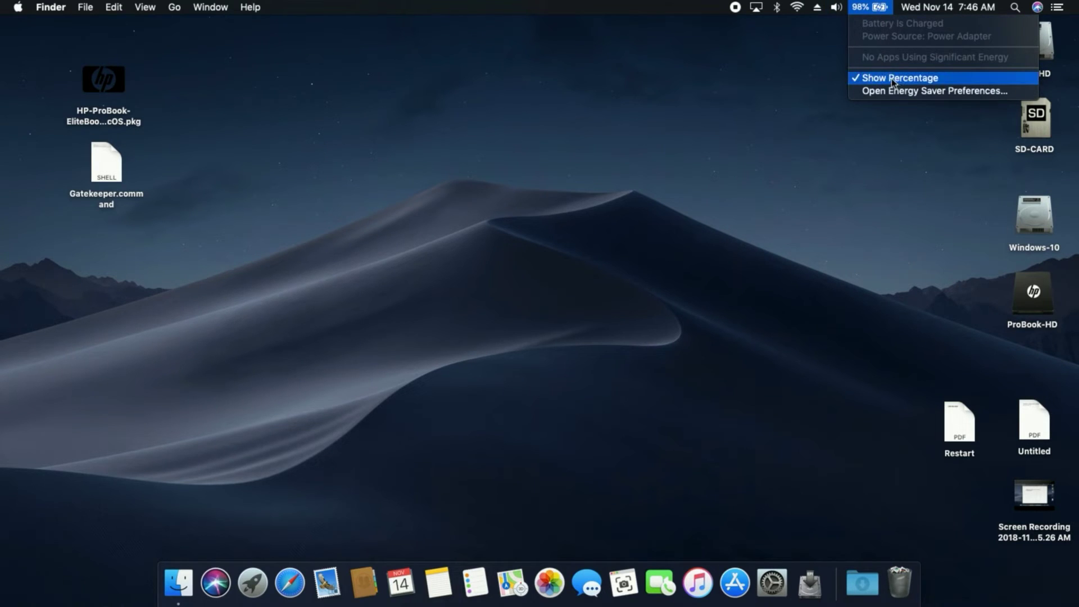
{"action": "left_click", "coordinate": [747, 82]}
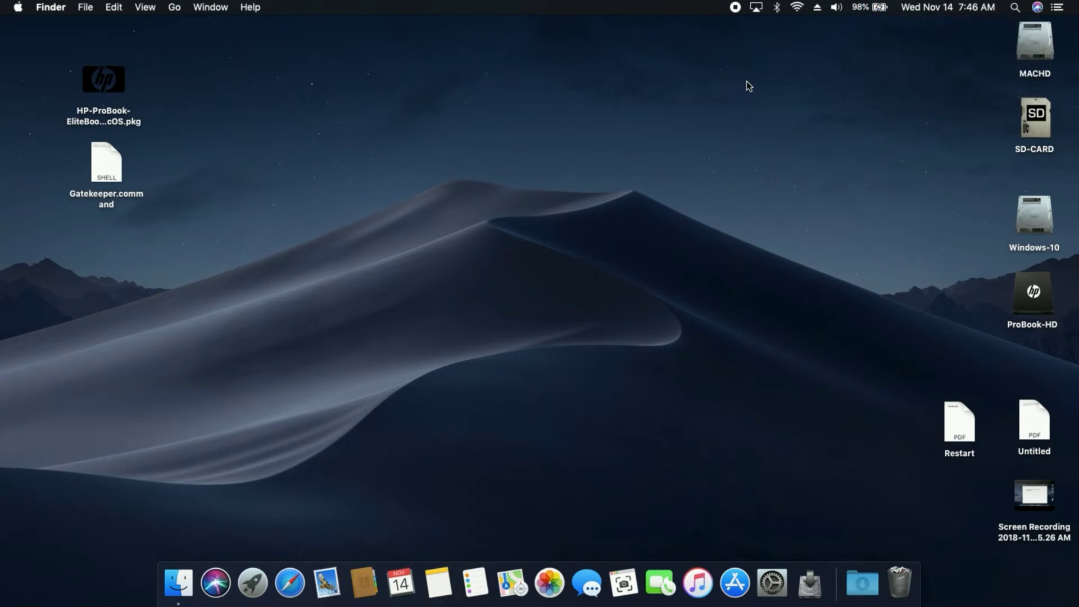
Step: In System Preferences, play the Basso alert sound and check the available sound output and input devices
{"action": "left_click", "coordinate": [772, 583]}
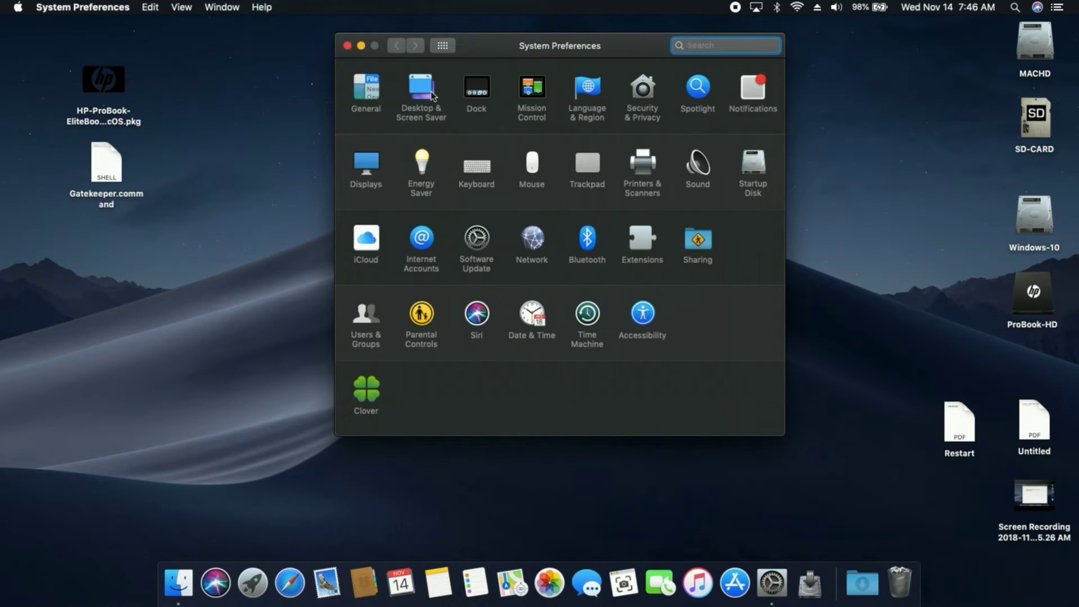
{"action": "left_click", "coordinate": [698, 158]}
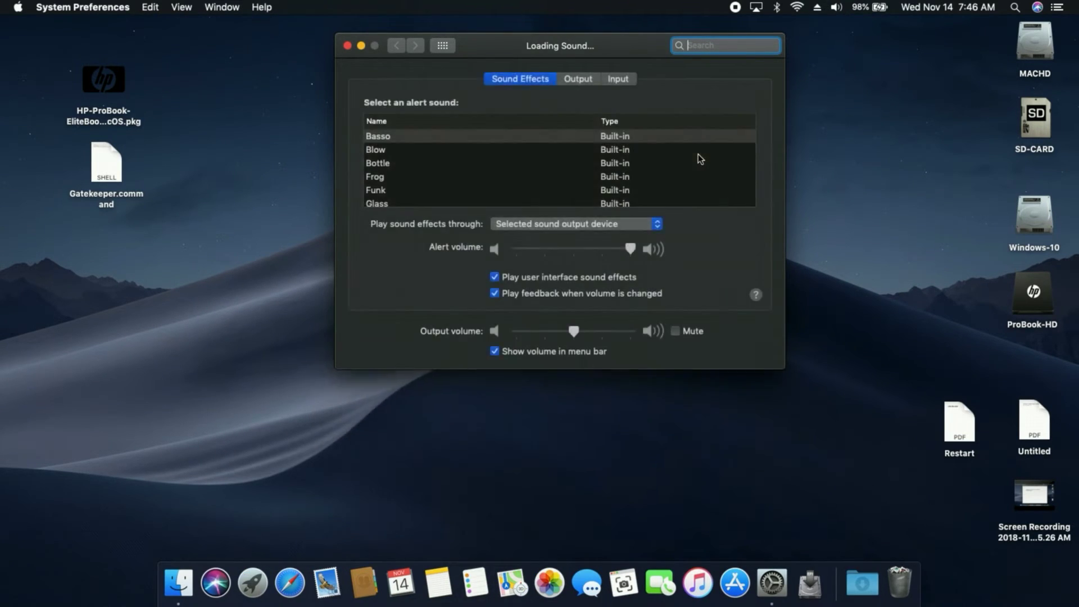
{"action": "left_click", "coordinate": [393, 145]}
{"action": "left_click", "coordinate": [390, 139]}
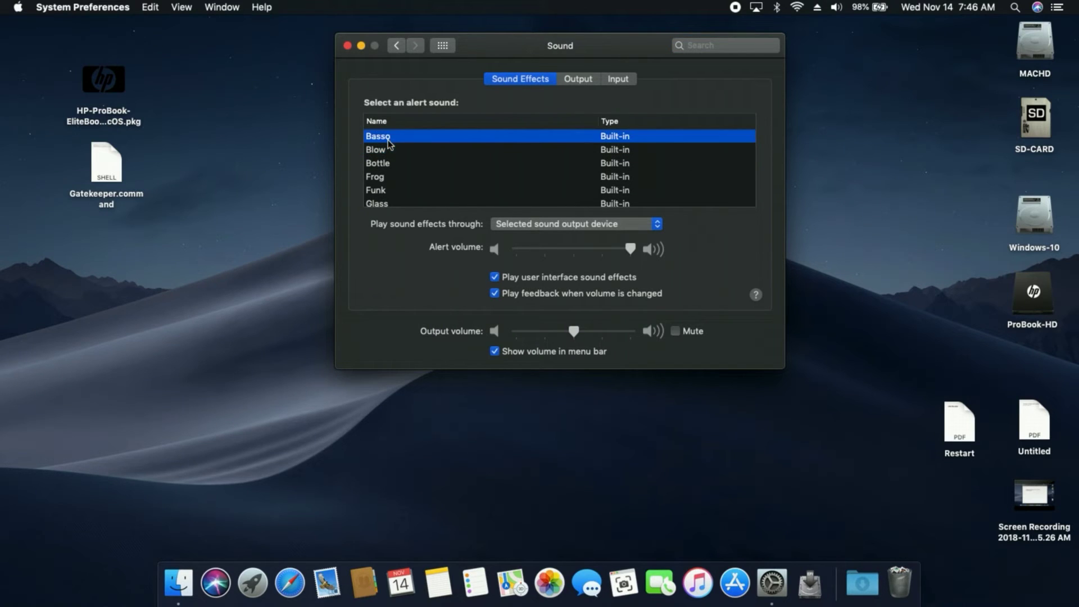
{"action": "left_click", "coordinate": [578, 80]}
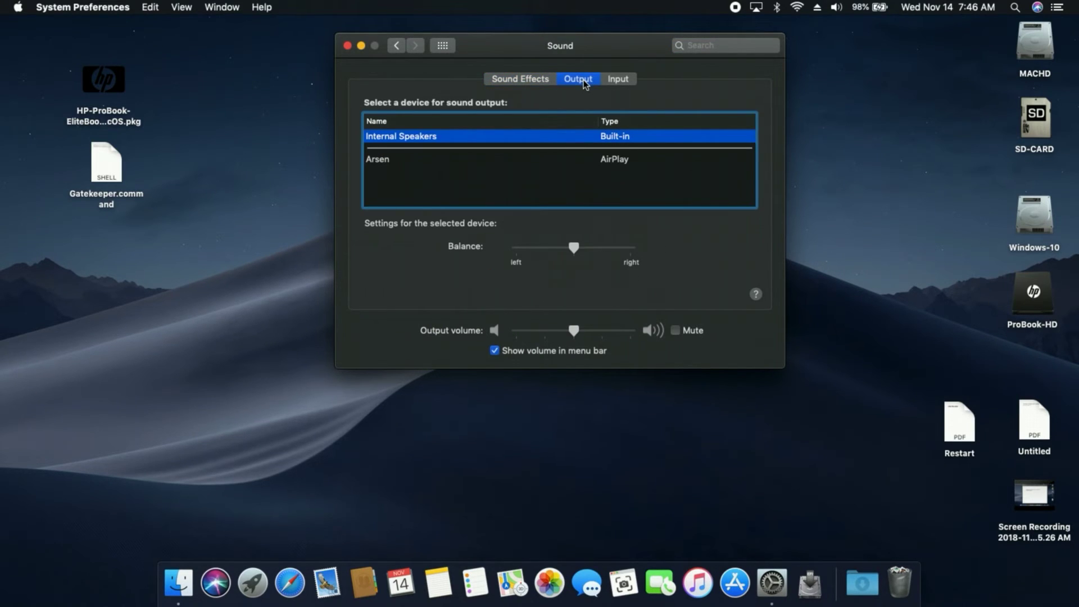
{"action": "left_click", "coordinate": [623, 79]}
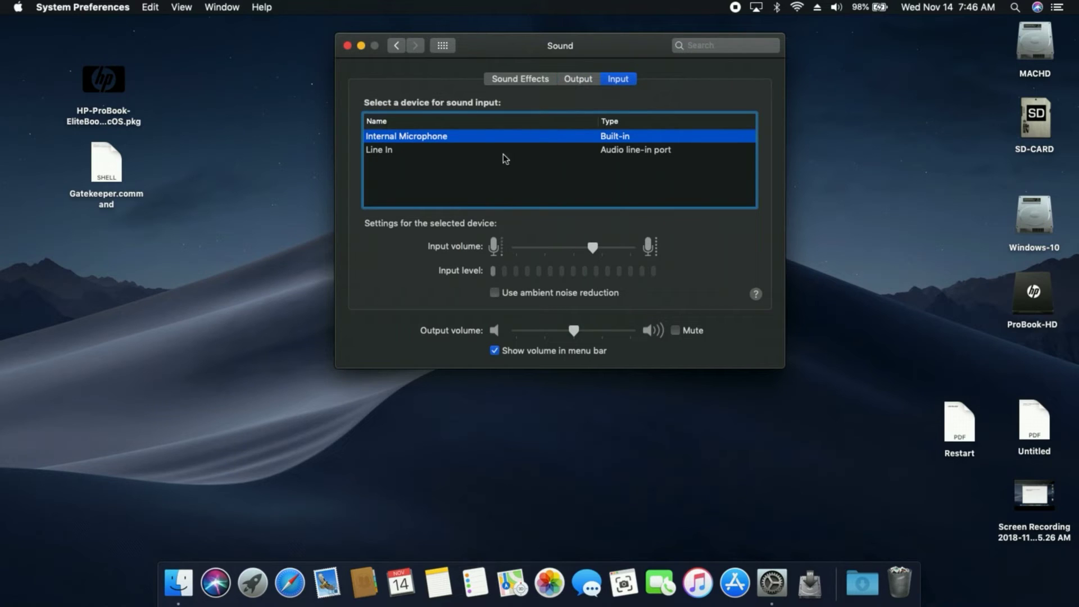
{"action": "mouse_move", "coordinate": [591, 250]}
{"action": "left_click", "coordinate": [518, 78]}
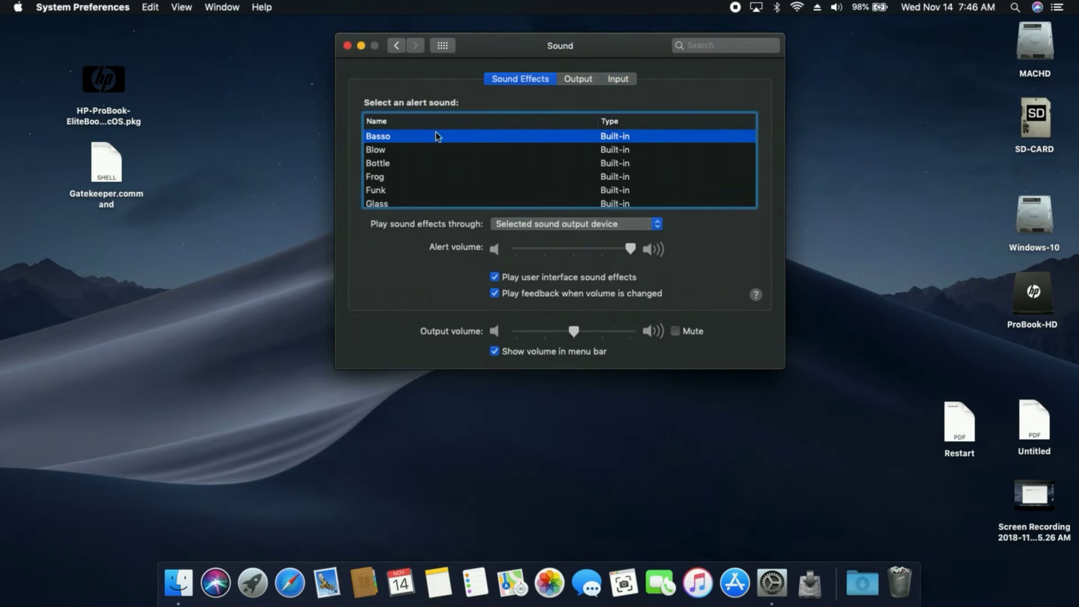
{"action": "left_click", "coordinate": [443, 46]}
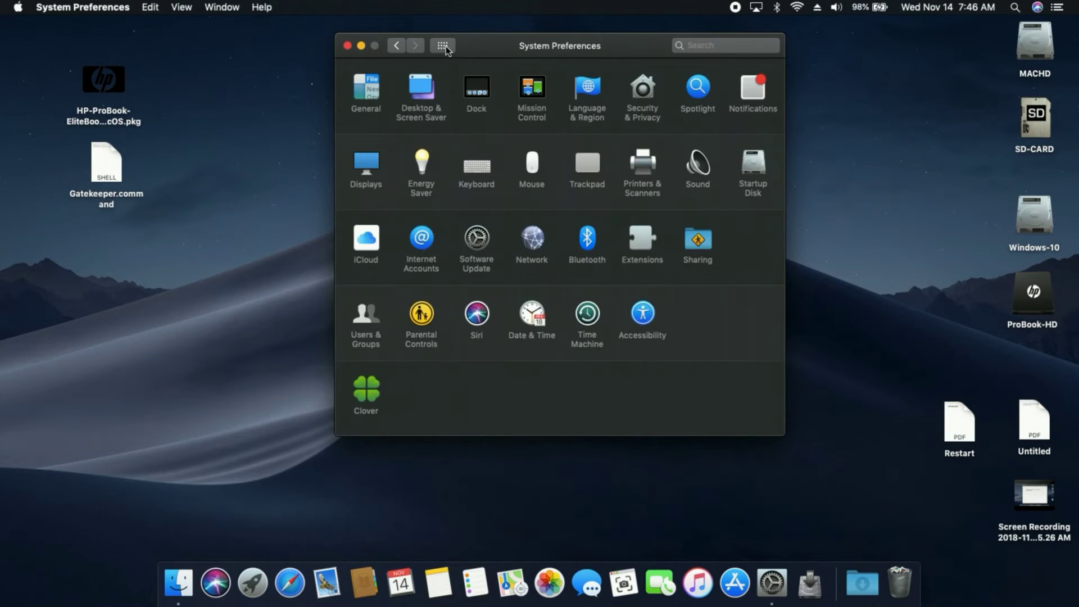
Step: Test the built-in display's brightness control by lowering the brightness and raising it back to maximum
{"action": "left_click", "coordinate": [362, 163]}
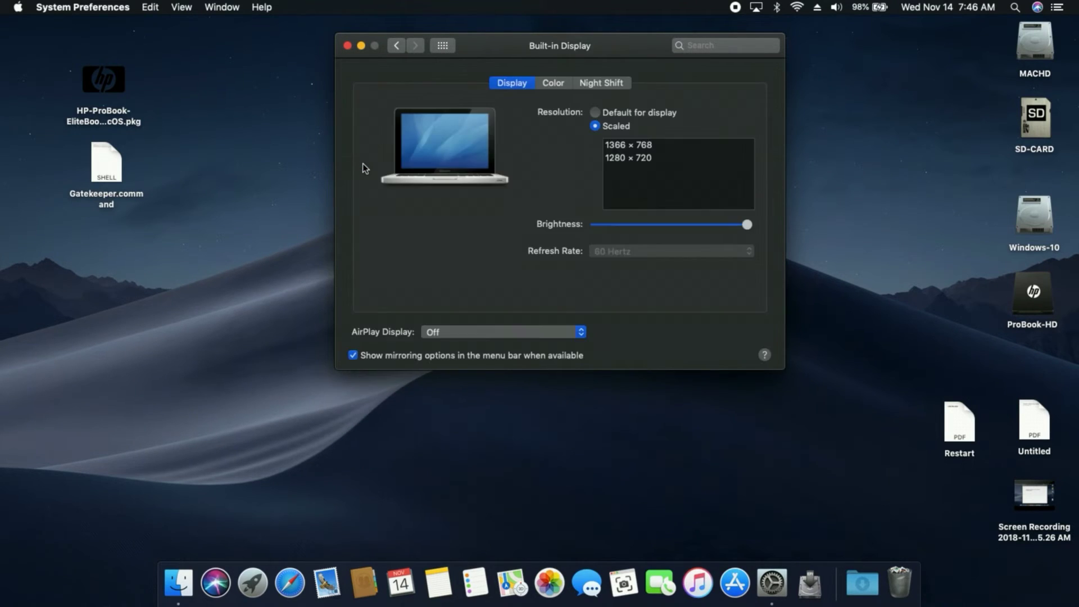
{"action": "left_click_drag", "start_coordinate": [746, 224], "coordinate": [773, 242]}
{"action": "key", "text": "XF86MonBrightnessDown"}
{"action": "key", "text": "XF86MonBrightnessDown"}
{"action": "key", "text": "XF86MonBrightnessDown"}
{"action": "key", "text": "XF86MonBrightnessDown"}
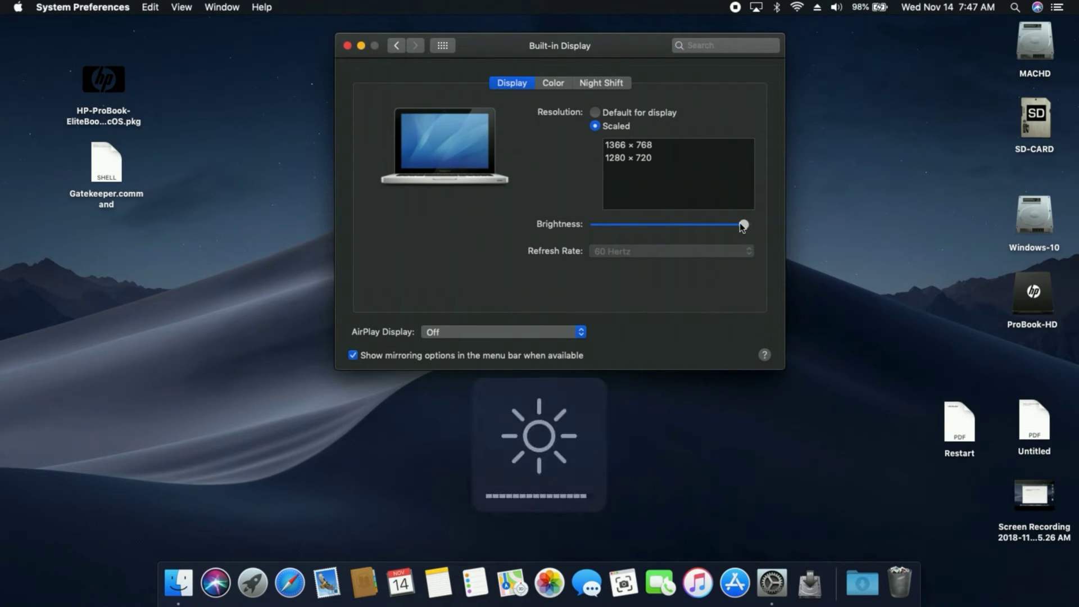
{"action": "key", "text": "XF86MonBrightnessDown"}
{"action": "key", "text": "XF86MonBrightnessDown"}
{"action": "key", "text": "XF86MonBrightnessDown"}
{"action": "key", "text": "XF86MonBrightnessDown"}
{"action": "key", "text": "XF86MonBrightnessUp"}
{"action": "key", "text": "XF86MonBrightnessUp"}
{"action": "key", "text": "XF86MonBrightnessUp"}
{"action": "key", "text": "XF86MonBrightnessUp"}
{"action": "key", "text": "XF86MonBrightnessUp"}
{"action": "key", "text": "XF86MonBrightnessUp"}
{"action": "key", "text": "XF86MonBrightnessUp"}
{"action": "key", "text": "XF86MonBrightnessUp"}
{"action": "left_click", "coordinate": [443, 47]}
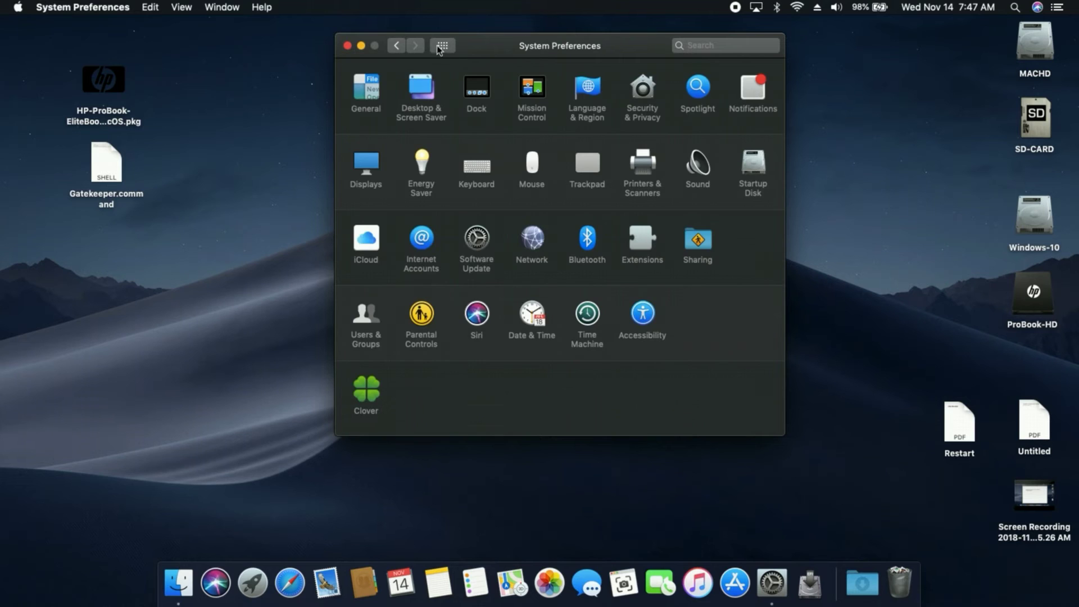
Step: Review the trackpad's More Gestures and Scroll & Zoom settings, and look at Software Update
{"action": "left_click", "coordinate": [582, 166]}
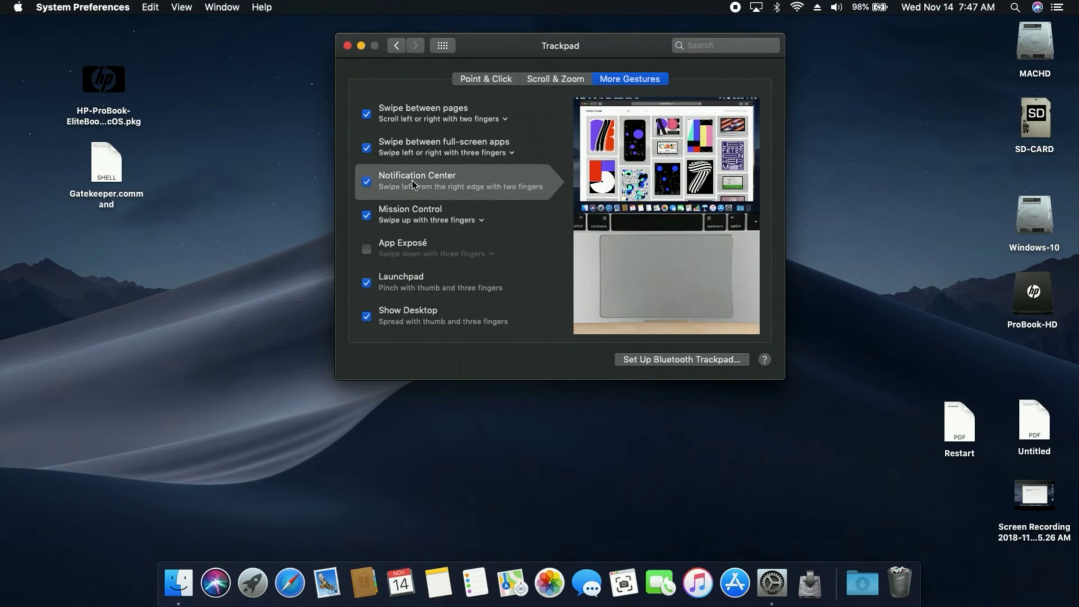
{"action": "left_click", "coordinate": [565, 82]}
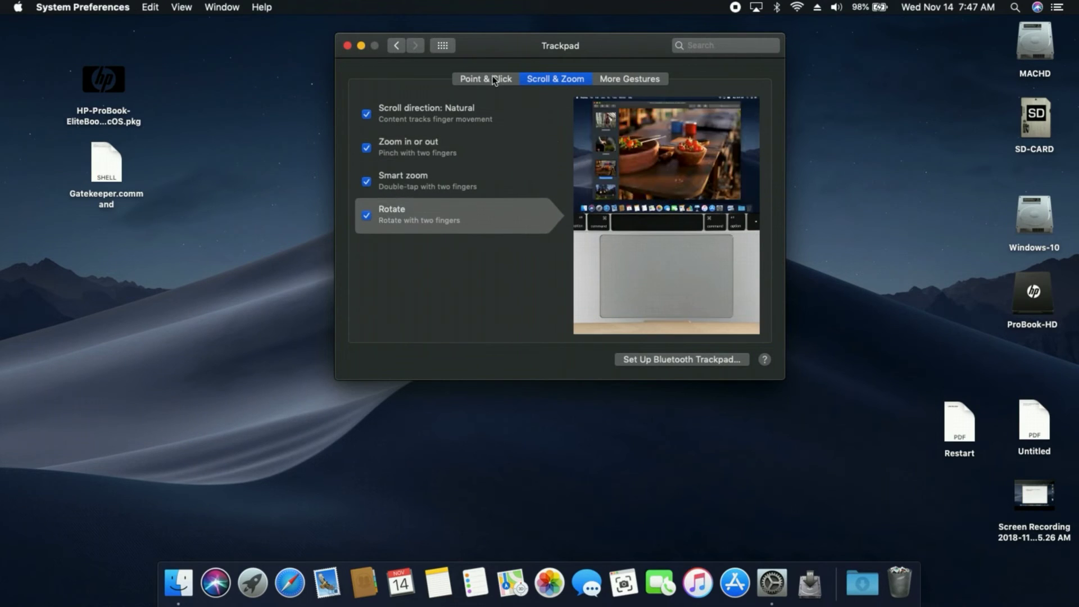
{"action": "left_click", "coordinate": [446, 49]}
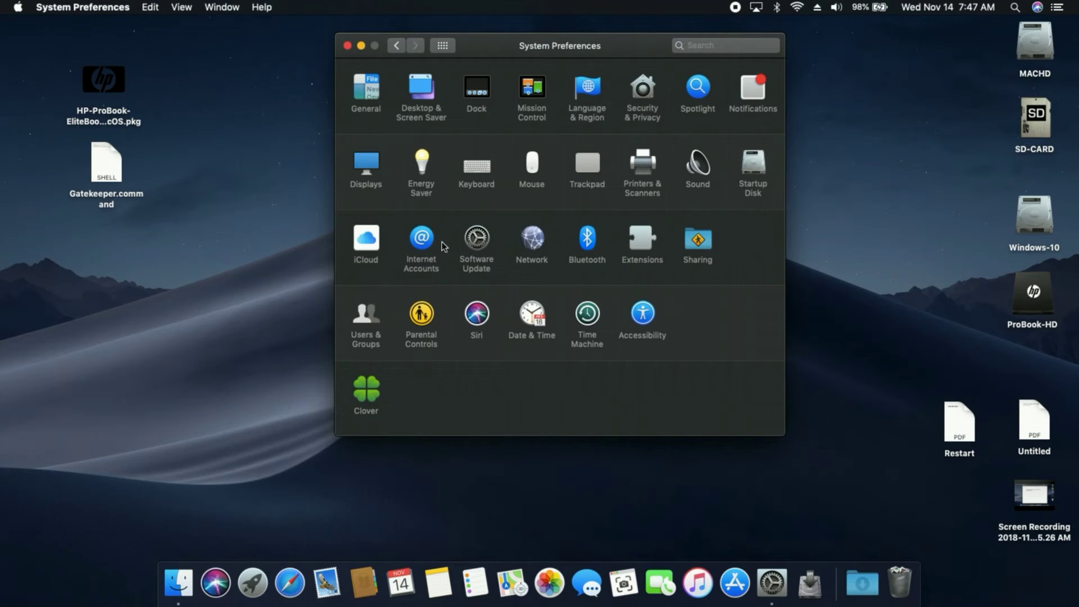
{"action": "left_click", "coordinate": [482, 241]}
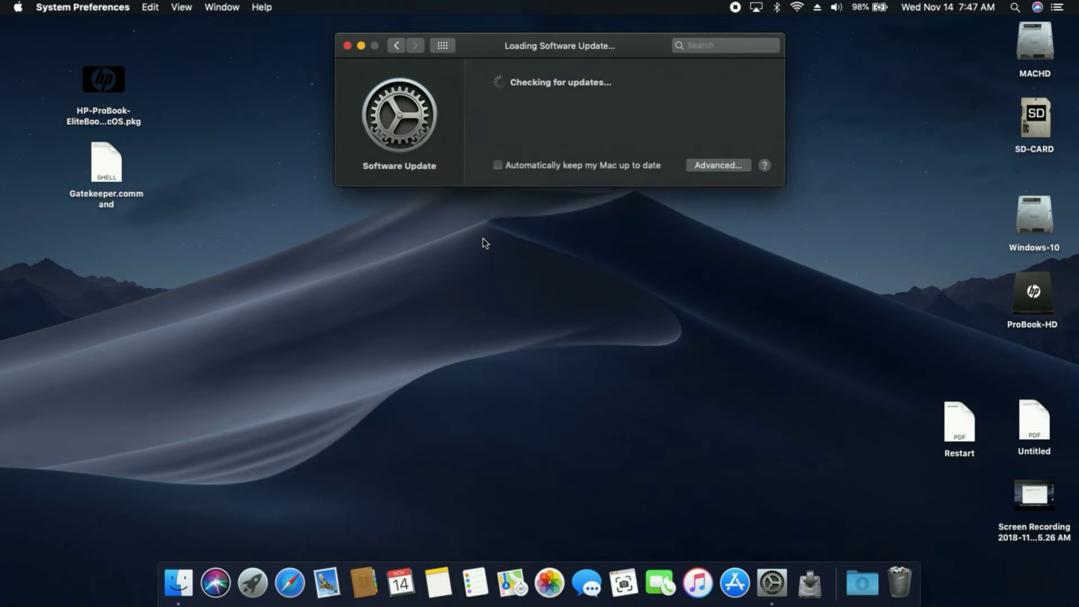
{"action": "left_click", "coordinate": [442, 45]}
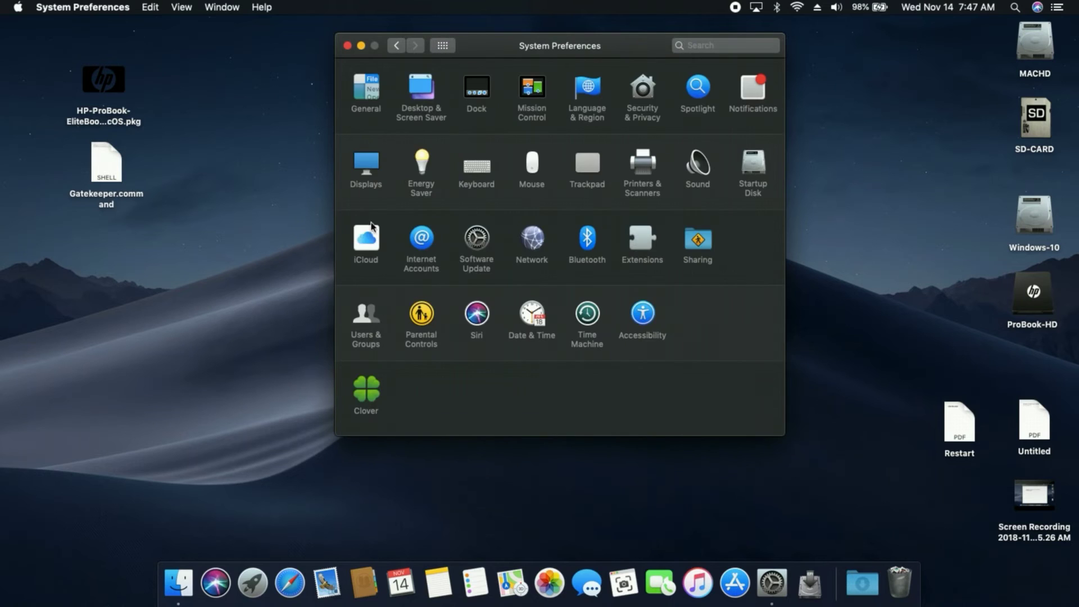
Step: Check the connection status of Ethernet and Wi-Fi in the Network preferences
{"action": "left_click", "coordinate": [532, 240]}
{"action": "left_click", "coordinate": [388, 117]}
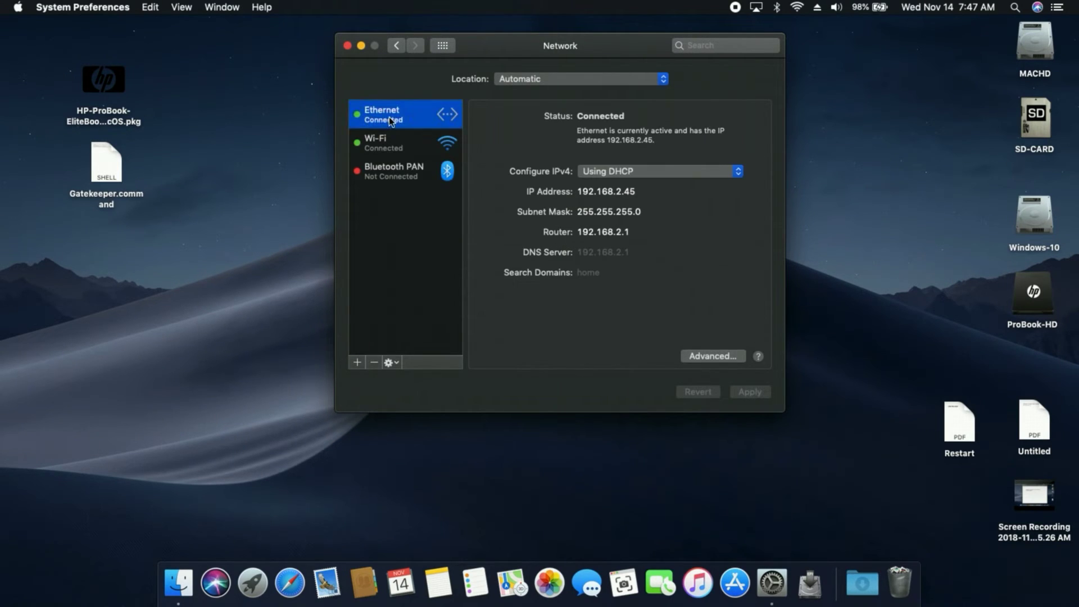
{"action": "left_click", "coordinate": [396, 143]}
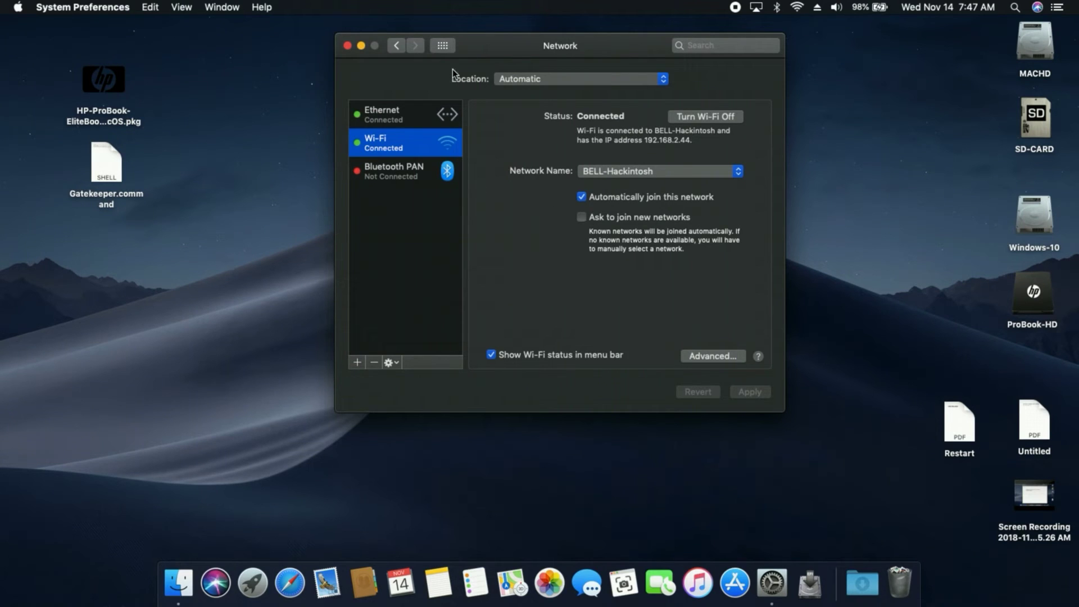
{"action": "left_click", "coordinate": [446, 46]}
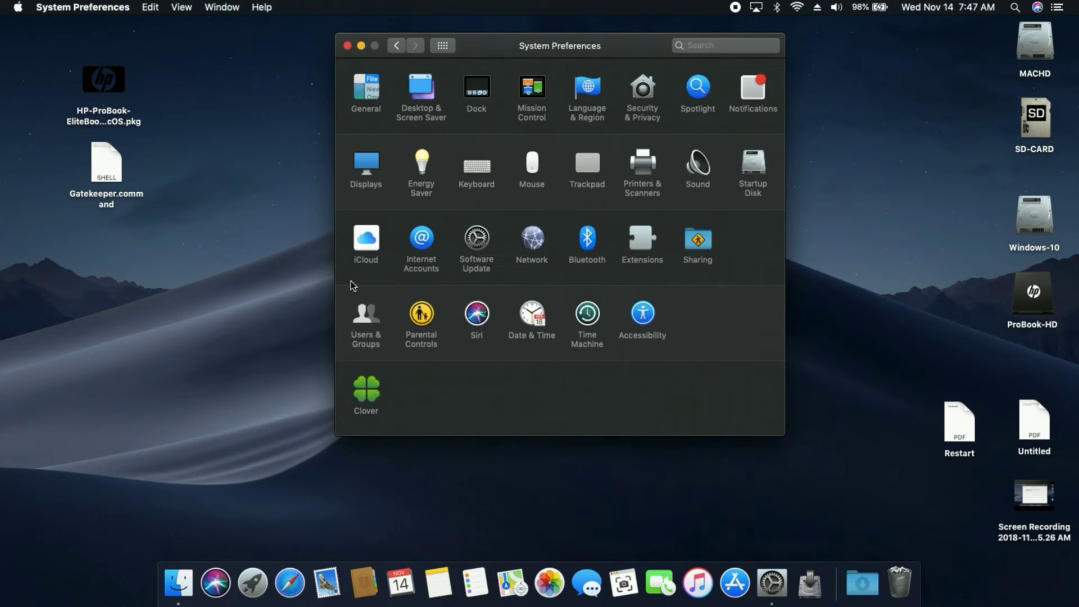
Step: Check the Bluetooth preferences, turning the display of Bluetooth in the menu bar off and on again
{"action": "left_click", "coordinate": [579, 231]}
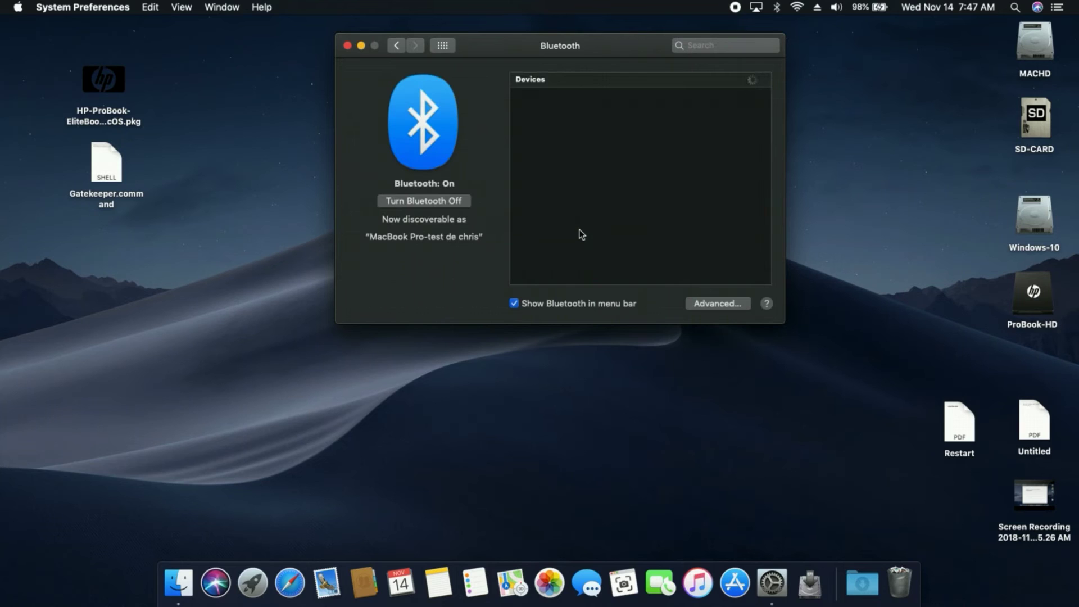
{"action": "left_click", "coordinate": [513, 302]}
{"action": "left_click", "coordinate": [513, 303]}
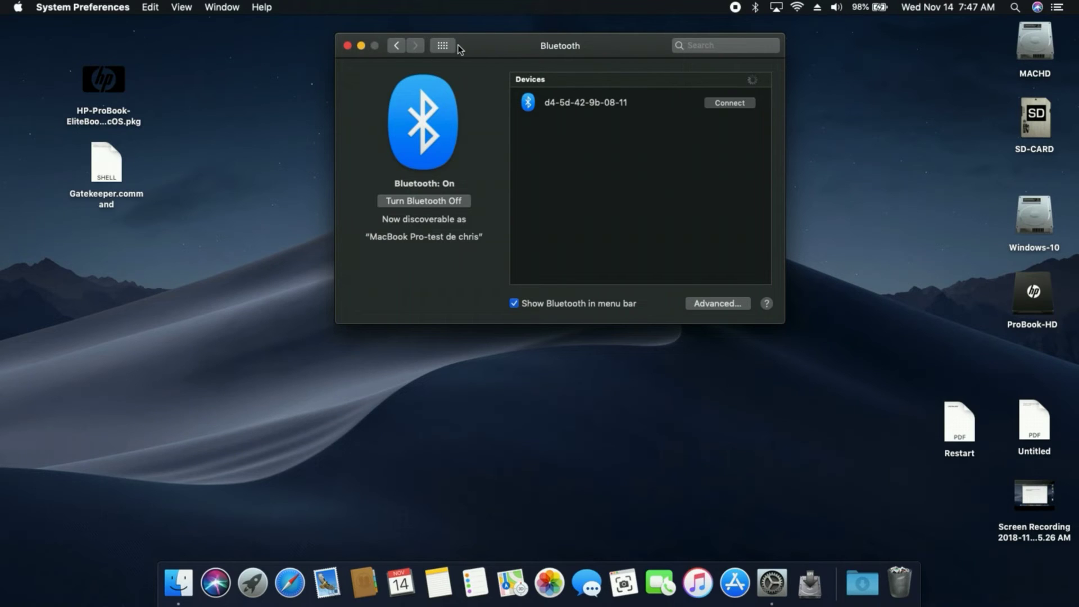
{"action": "left_click", "coordinate": [442, 46]}
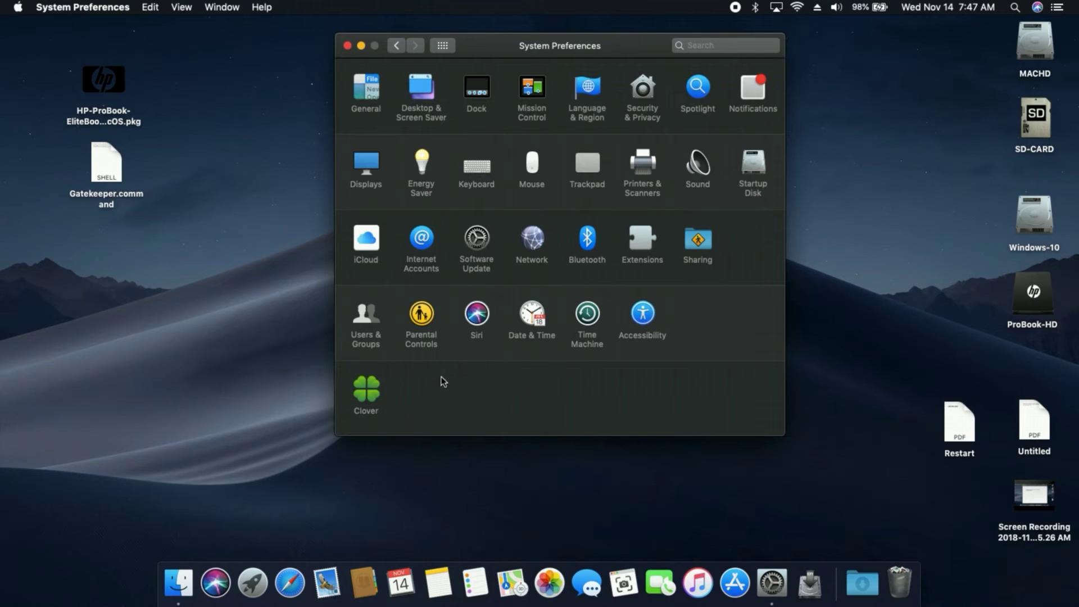
Step: Check for Clover bootloader updates, dismiss the updater's result and close System Preferences
{"action": "left_click", "coordinate": [369, 384]}
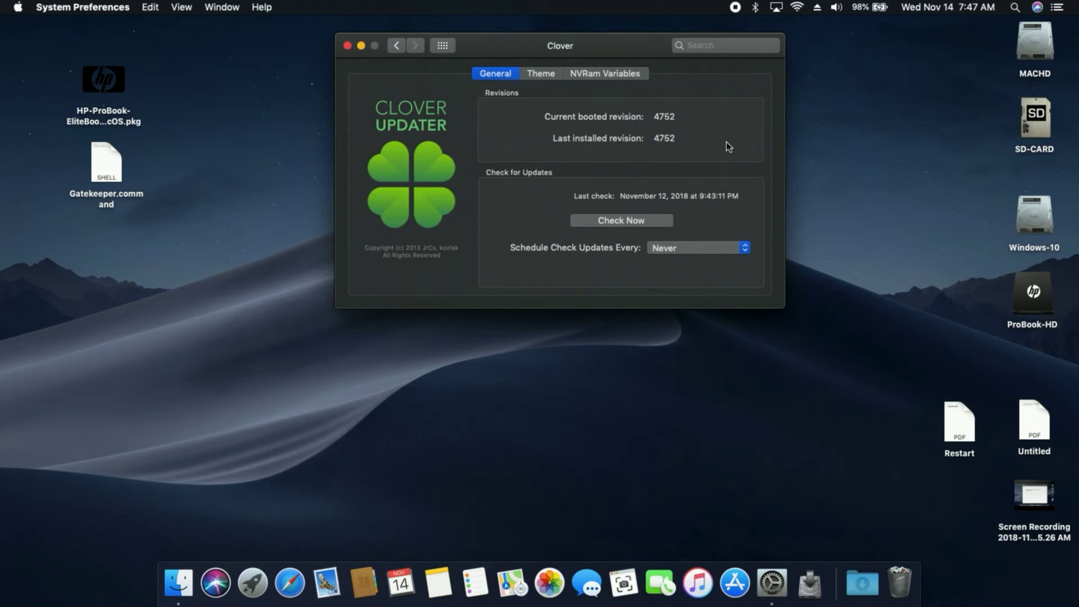
{"action": "left_click", "coordinate": [625, 221]}
{"action": "left_click_drag", "start_coordinate": [562, 114], "coordinate": [647, 177]}
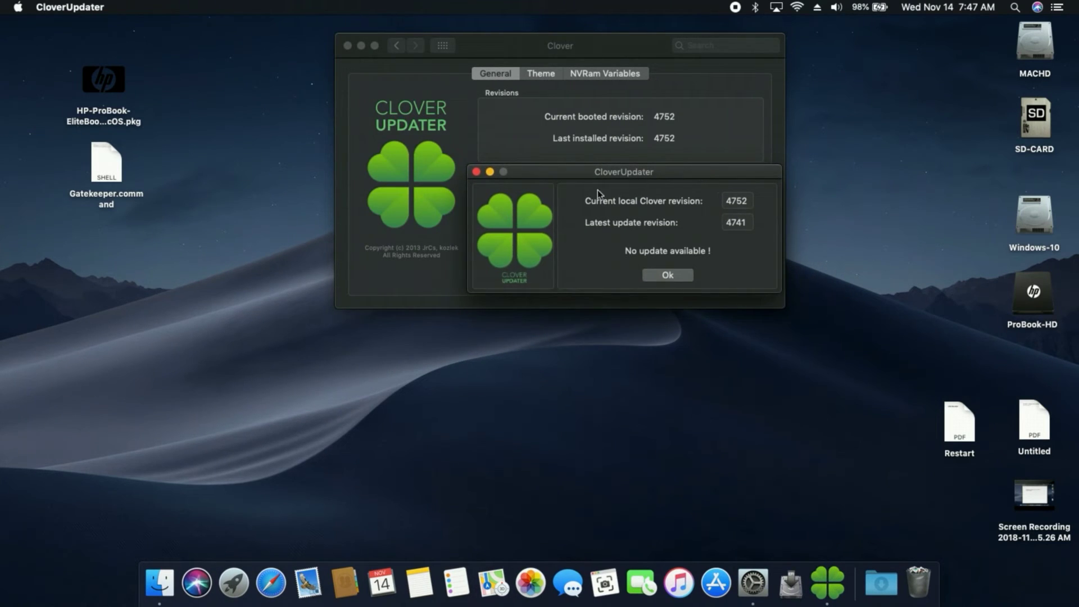
{"action": "left_click", "coordinate": [674, 277]}
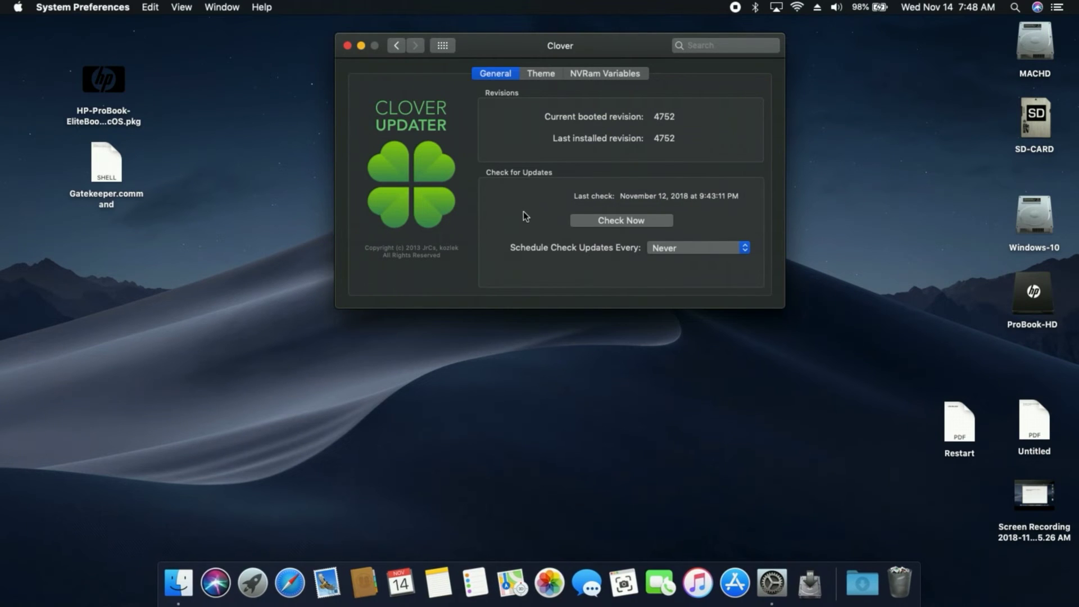
{"action": "left_click", "coordinate": [443, 46]}
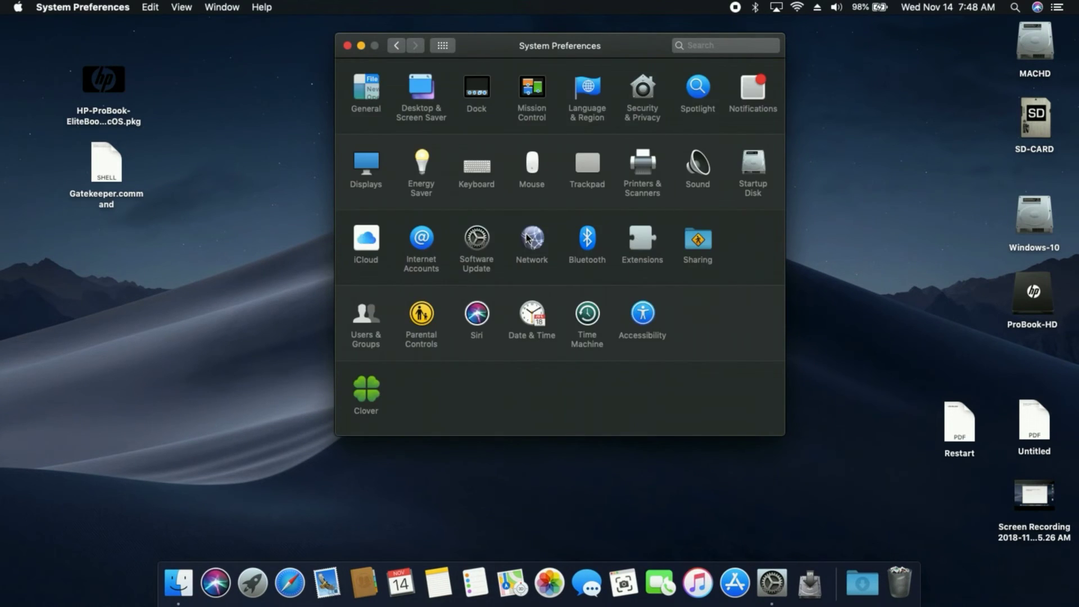
{"action": "left_click", "coordinate": [347, 46]}
Step: Examine the About This Mac overview, highlighting the Mac model and revealing the macOS build number
{"action": "left_click", "coordinate": [9, 3]}
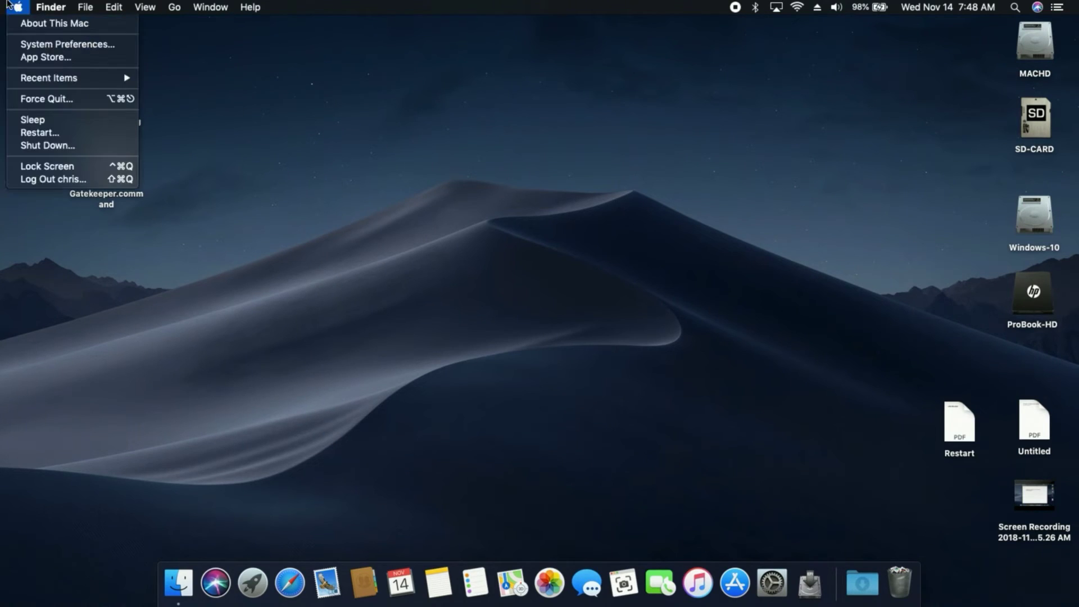
{"action": "left_click", "coordinate": [54, 23]}
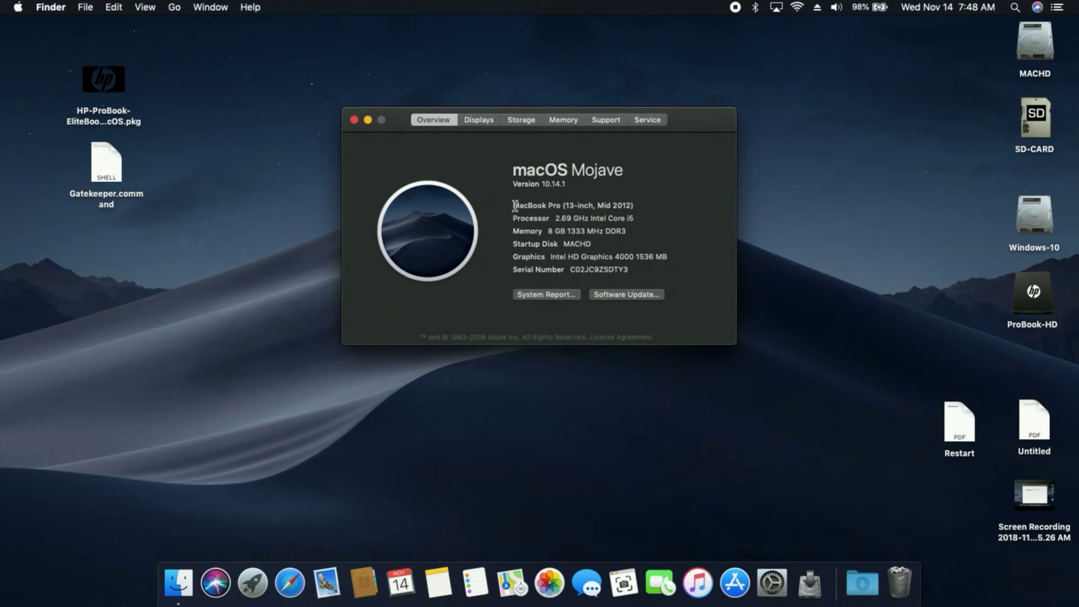
{"action": "left_click_drag", "start_coordinate": [514, 206], "coordinate": [646, 208]}
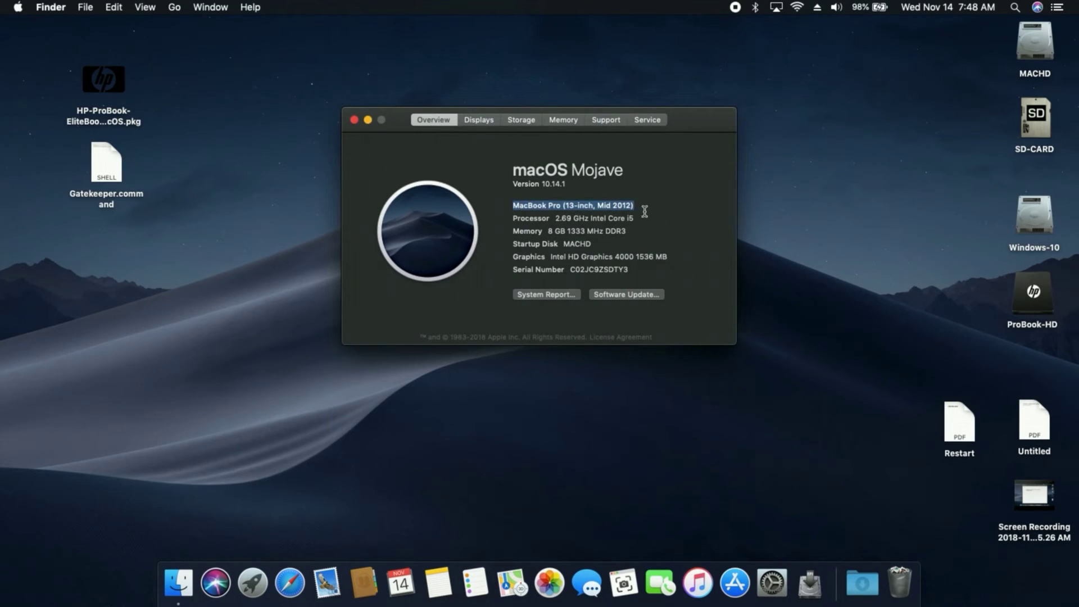
{"action": "left_click", "coordinate": [561, 179]}
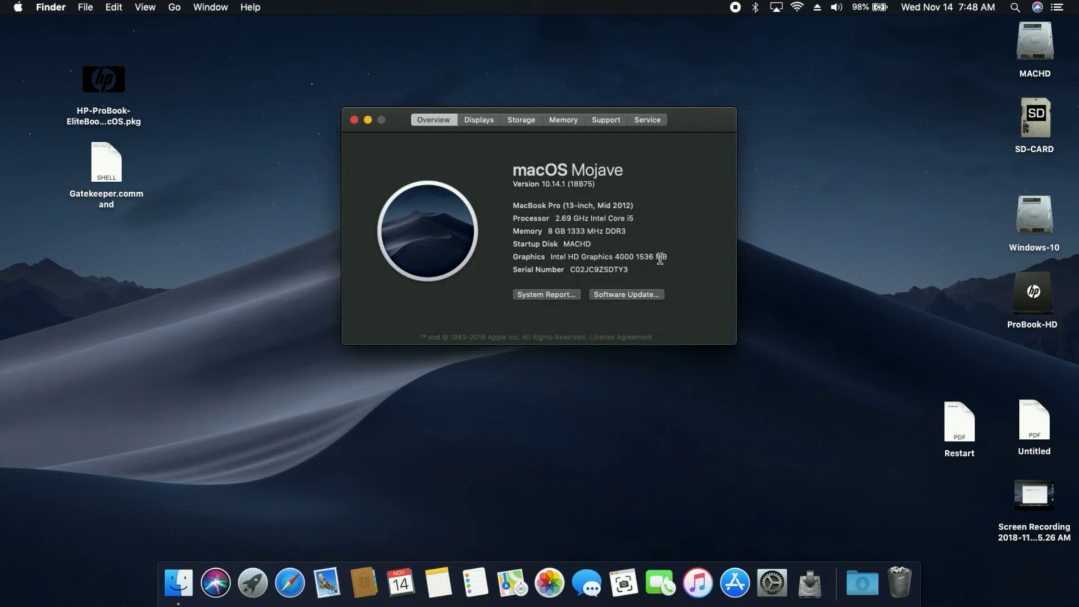
Step: Examine the audio devices in the System Report and highlight the Bluetooth section's Handoff and Instant Hot Spot support
{"action": "left_click", "coordinate": [548, 294]}
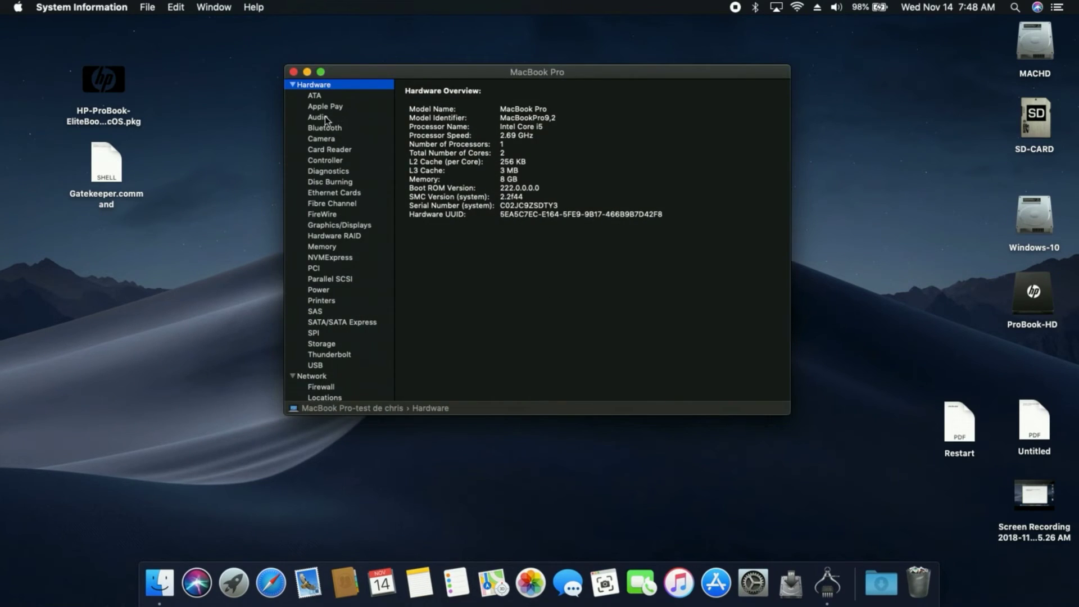
{"action": "left_click", "coordinate": [325, 116]}
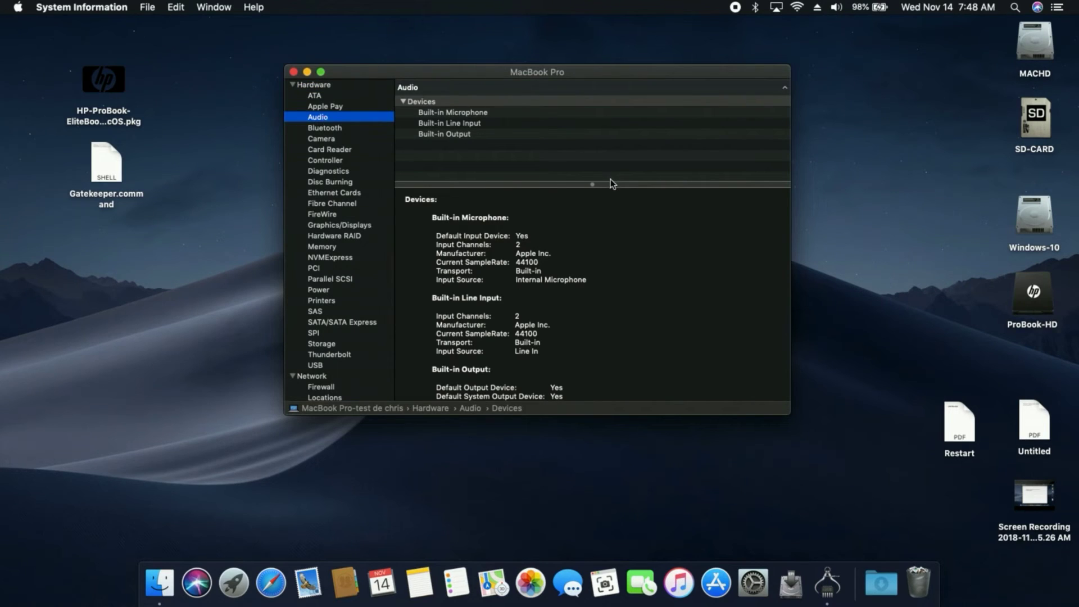
{"action": "left_click_drag", "start_coordinate": [594, 183], "coordinate": [593, 148]}
{"action": "scroll", "coordinate": [531, 218], "scroll_direction": "down", "scroll_amount": 3}
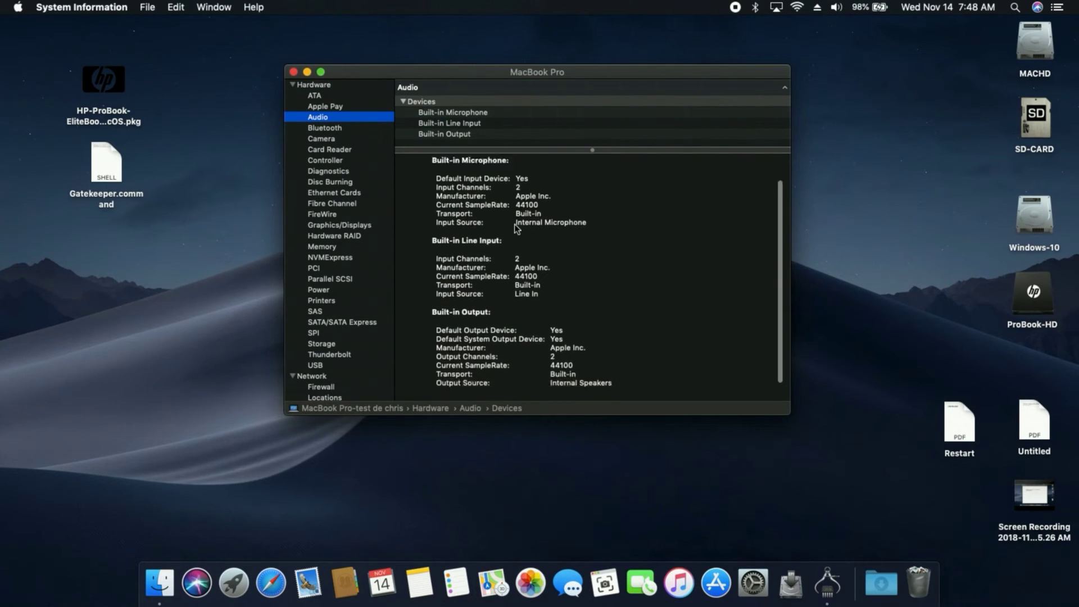
{"action": "scroll", "coordinate": [517, 225], "scroll_direction": "up", "scroll_amount": 3}
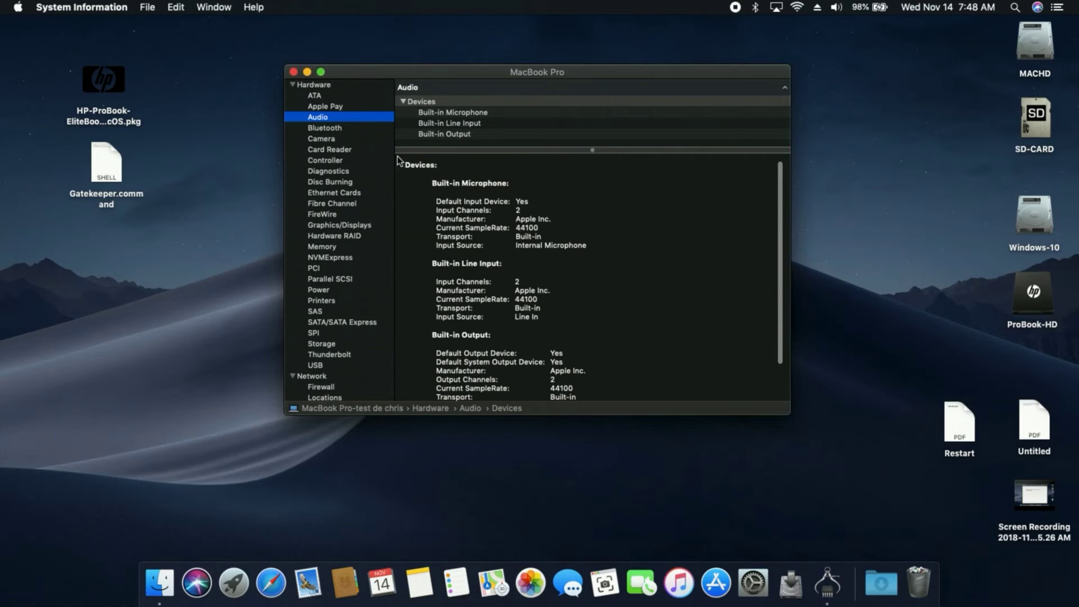
{"action": "left_click", "coordinate": [336, 129]}
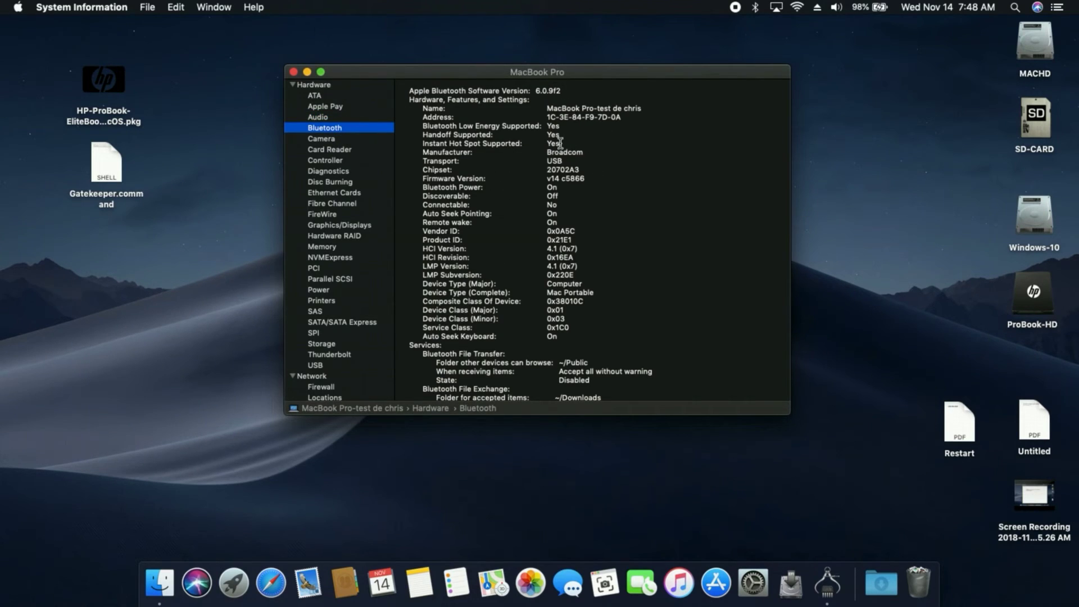
{"action": "left_click_drag", "start_coordinate": [546, 135], "coordinate": [569, 142]}
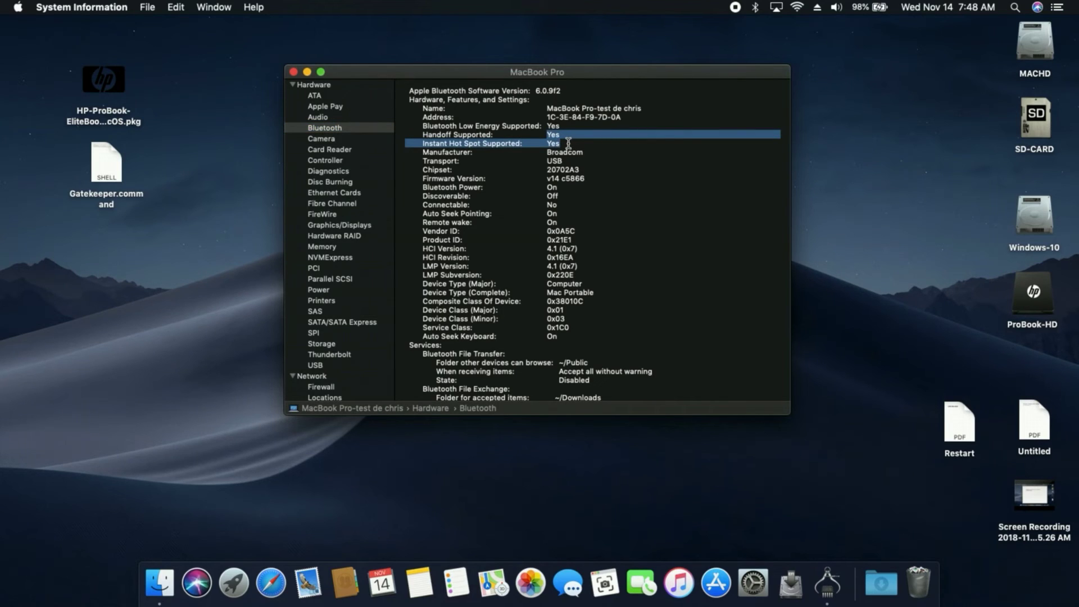
Step: Examine the Camera and Card Reader sections of the System Report, selecting the SD-CARD volume on the desktop for comparison
{"action": "left_click", "coordinate": [568, 142]}
{"action": "left_click", "coordinate": [321, 139]}
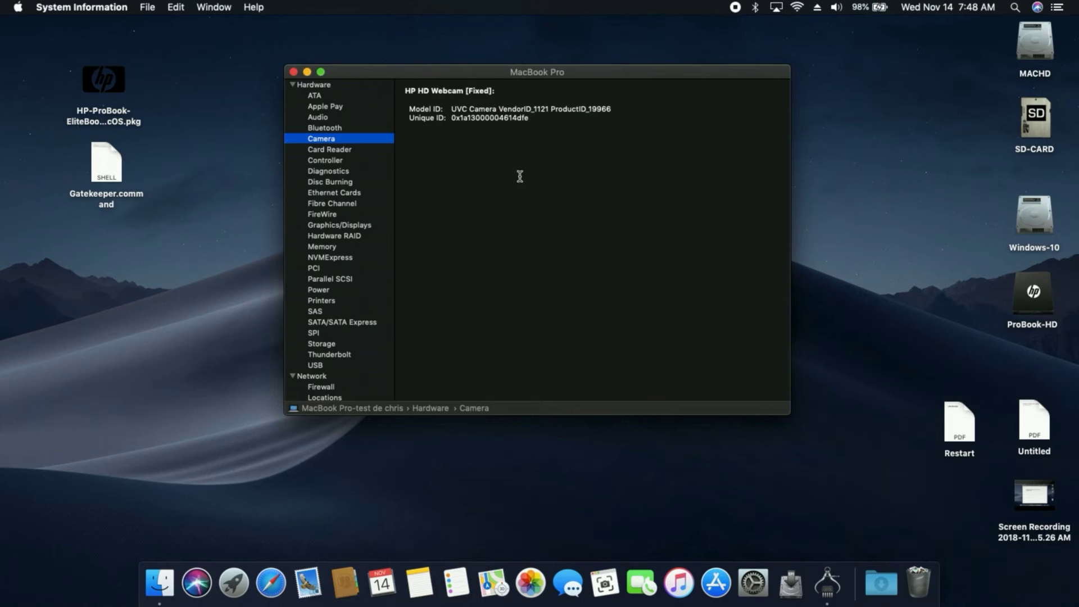
{"action": "left_click", "coordinate": [347, 150]}
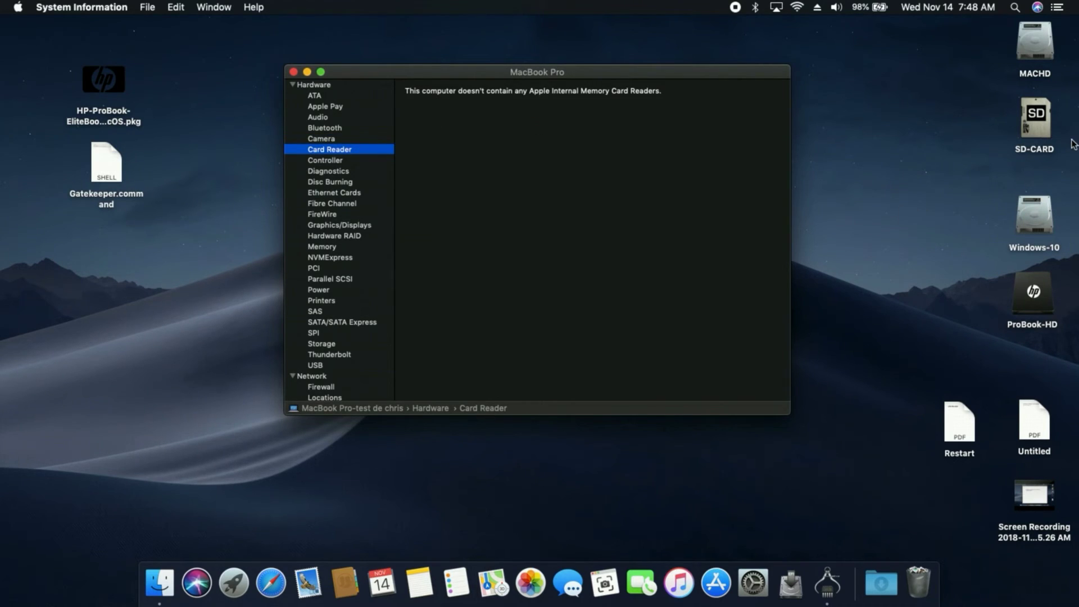
{"action": "left_click", "coordinate": [1046, 129]}
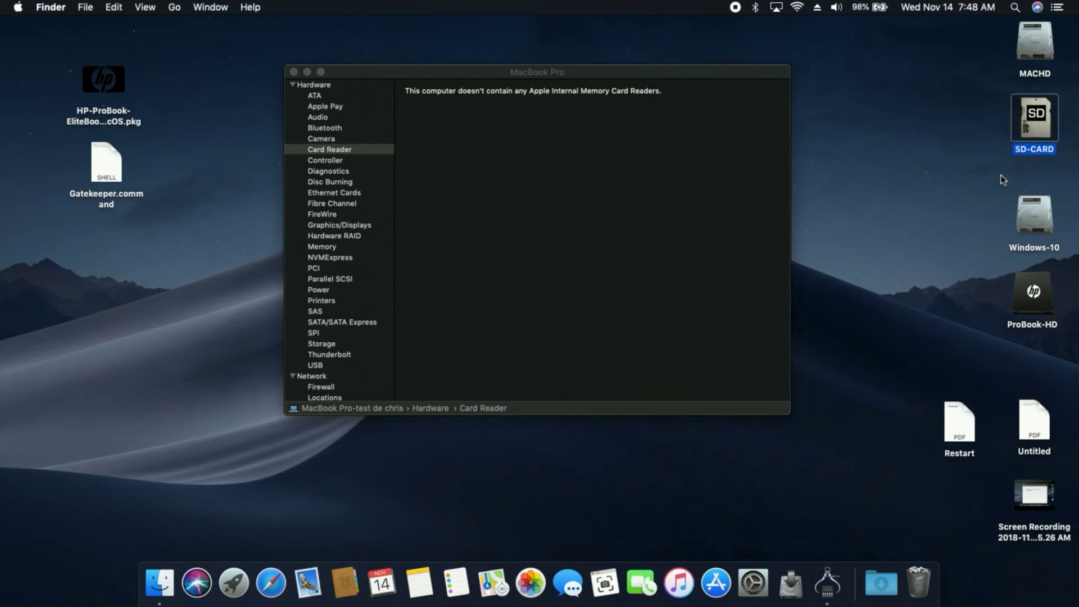
{"action": "left_click", "coordinate": [487, 174]}
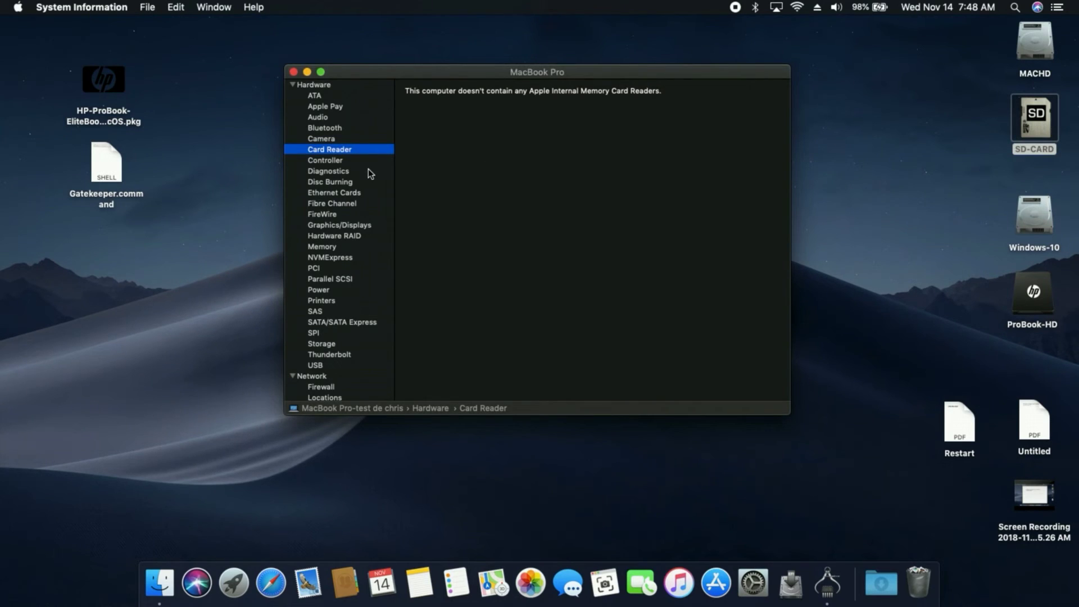
Step: Examine the Ethernet Cards and Graphics/Displays sections of the System Report, highlighting the graphics chipset model
{"action": "left_click", "coordinate": [354, 192]}
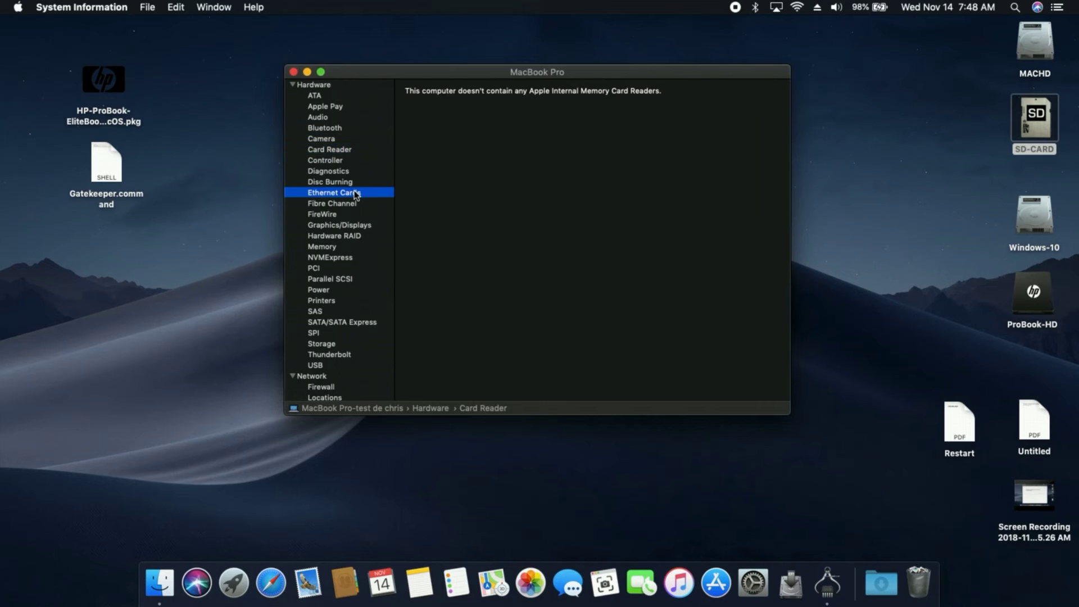
{"action": "left_click_drag", "start_coordinate": [405, 90], "coordinate": [571, 89]}
{"action": "left_click", "coordinate": [572, 88]}
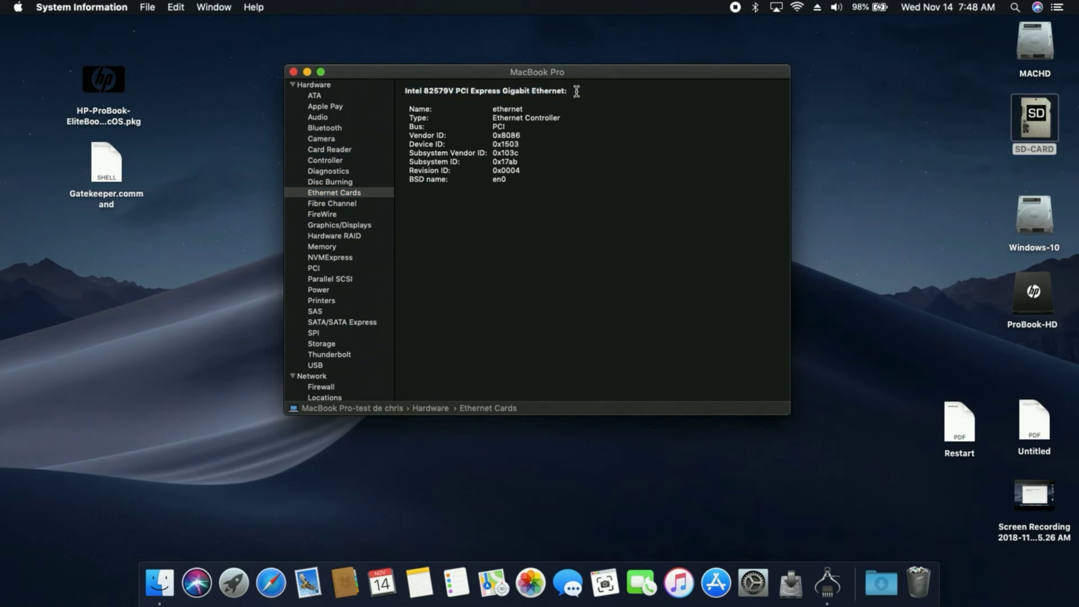
{"action": "left_click", "coordinate": [341, 225]}
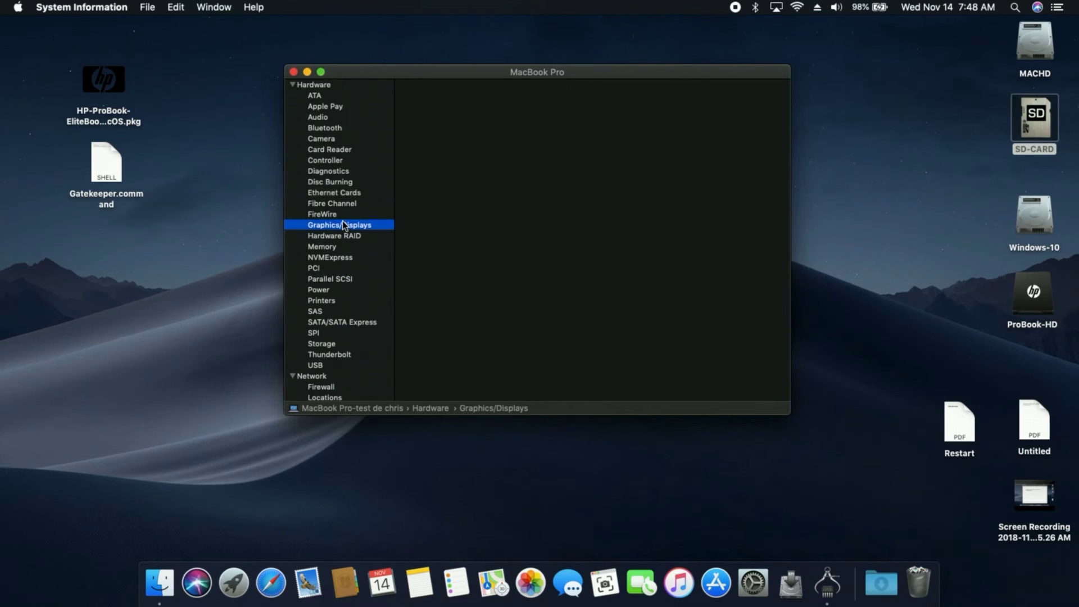
{"action": "left_click_drag", "start_coordinate": [583, 108], "coordinate": [489, 108]}
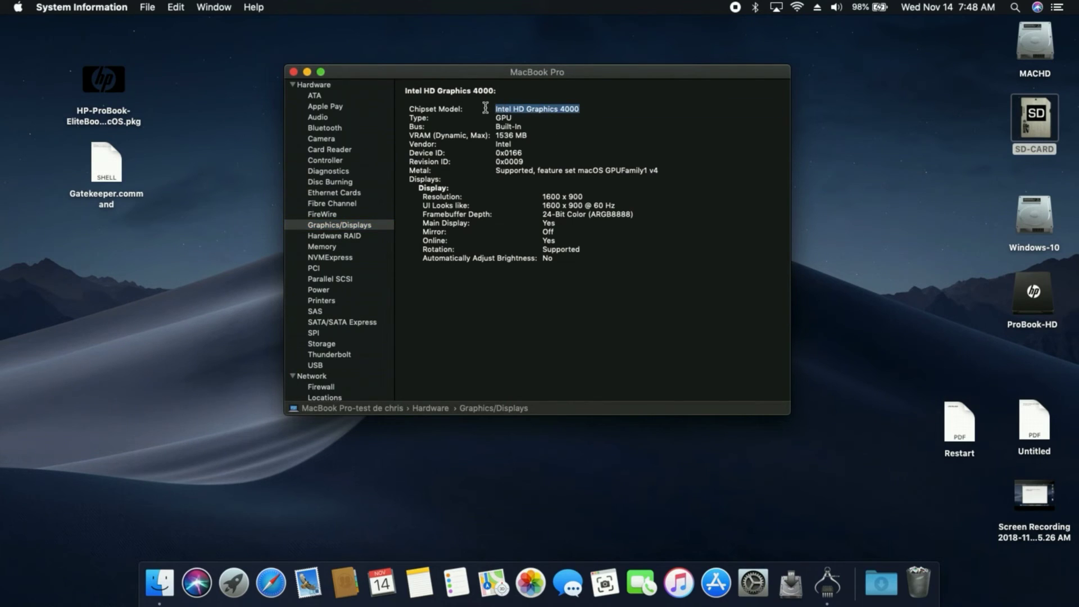
{"action": "left_click", "coordinate": [492, 209]}
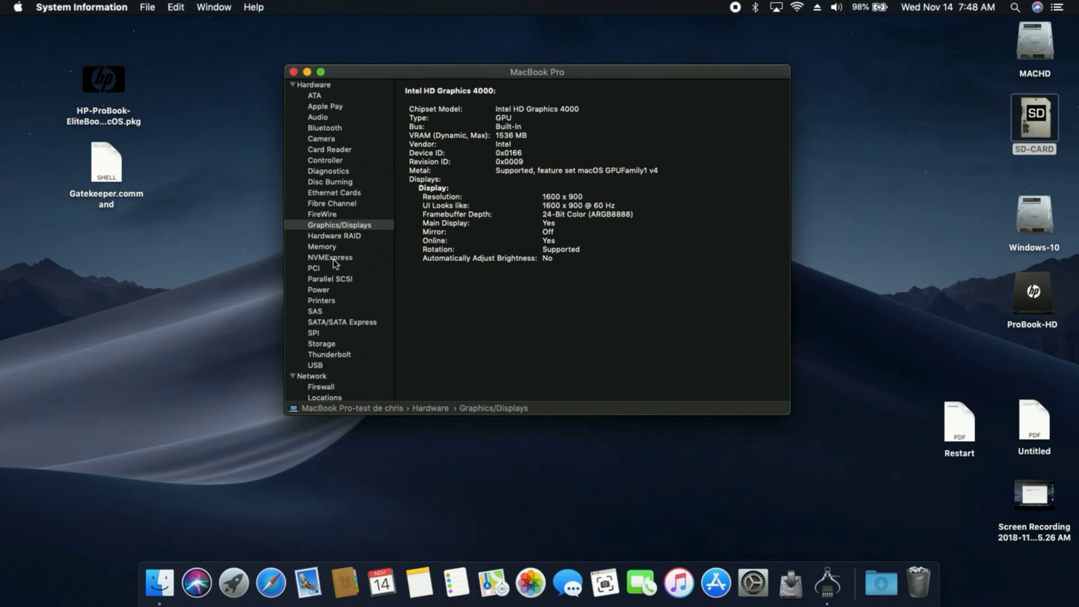
Step: Examine the SATA/SATA Express and USB device trees, enlarging each list and selecting the BCM20702A0 device and the first USB 2.0 Bus
{"action": "left_click", "coordinate": [359, 319]}
{"action": "left_click_drag", "start_coordinate": [592, 148], "coordinate": [592, 178]}
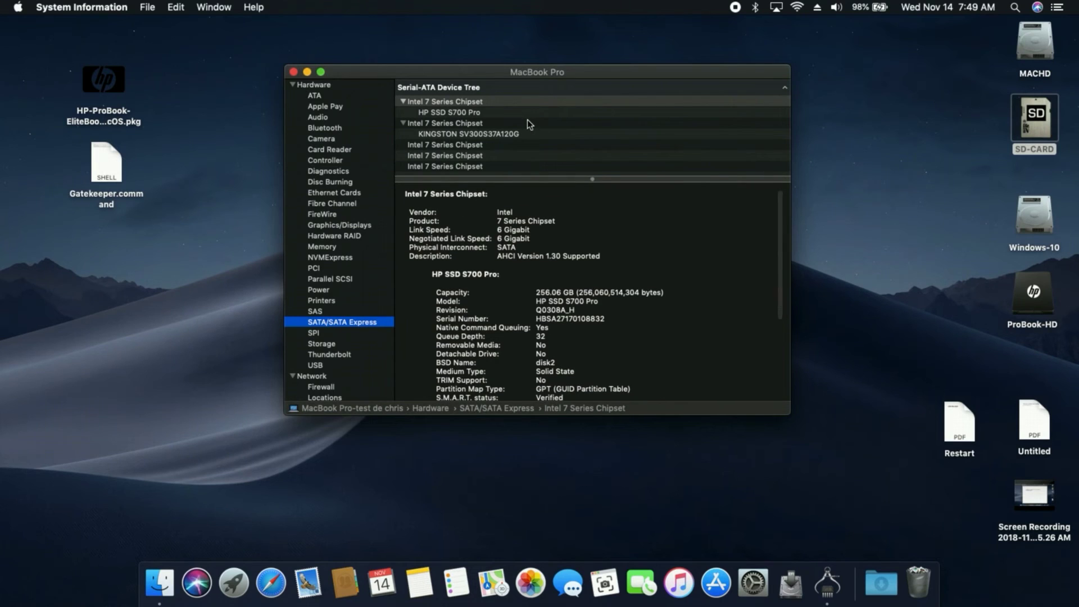
{"action": "scroll", "coordinate": [340, 344], "scroll_direction": "down", "scroll_amount": 3}
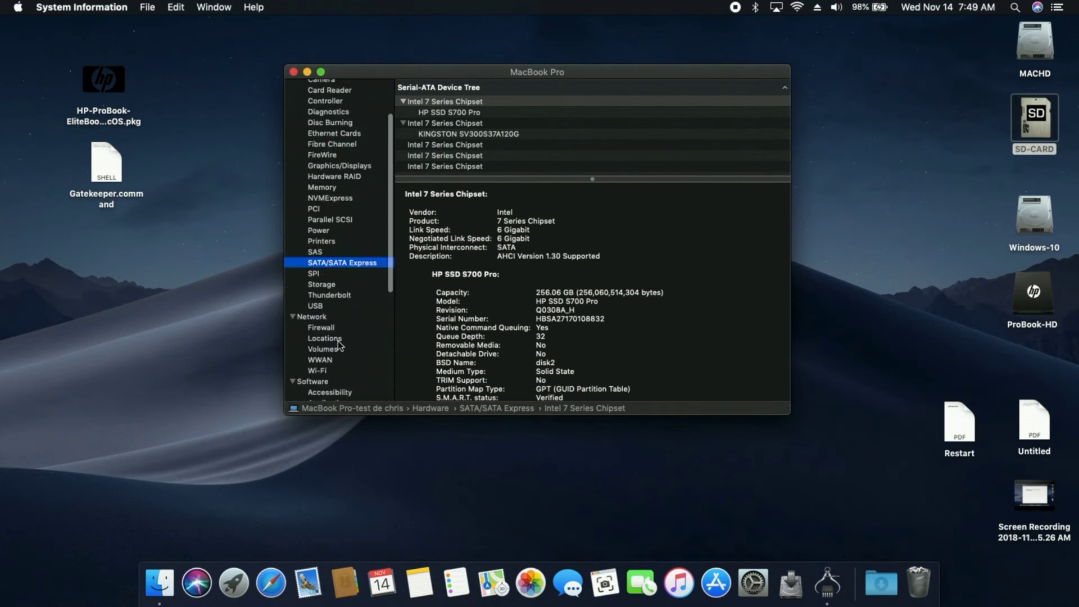
{"action": "scroll", "coordinate": [340, 345], "scroll_direction": "down", "scroll_amount": 2}
{"action": "left_click", "coordinate": [317, 275]}
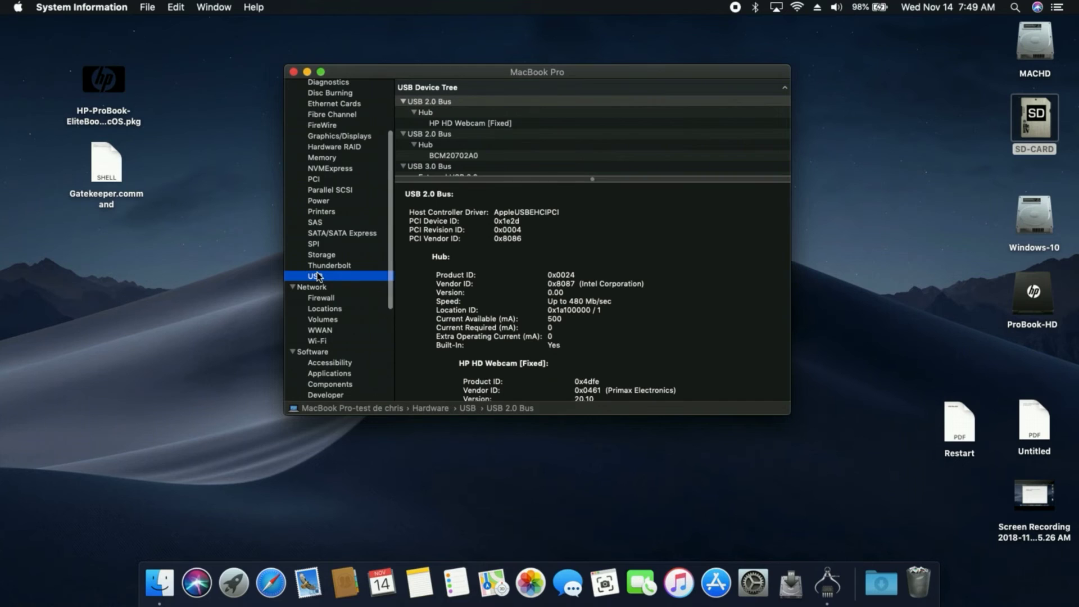
{"action": "left_click_drag", "start_coordinate": [592, 179], "coordinate": [604, 209]}
{"action": "left_click_drag", "start_coordinate": [449, 155], "coordinate": [443, 166]}
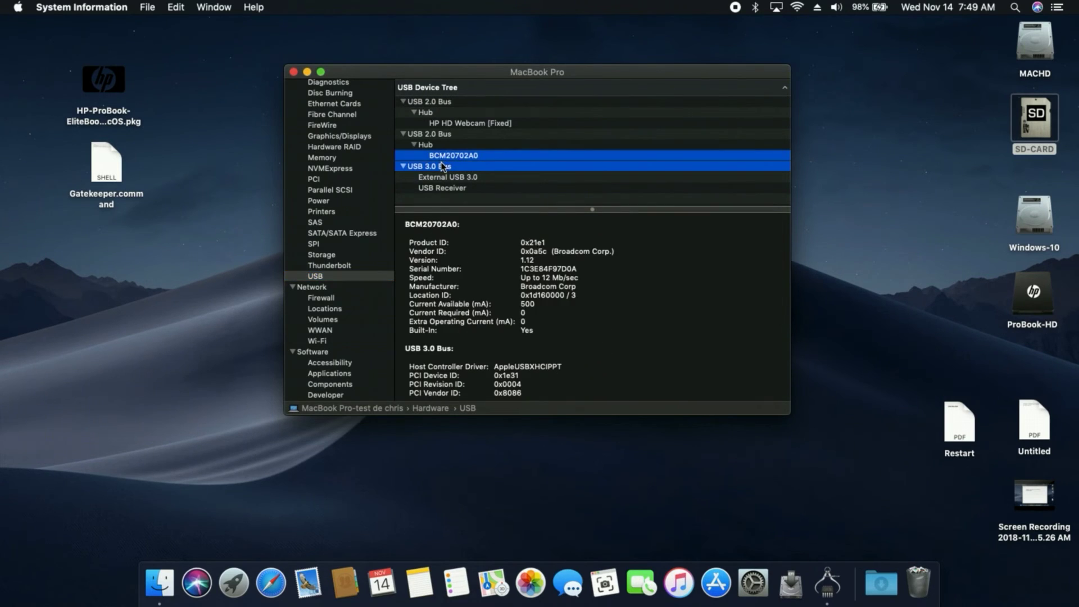
{"action": "left_click", "coordinate": [440, 102]}
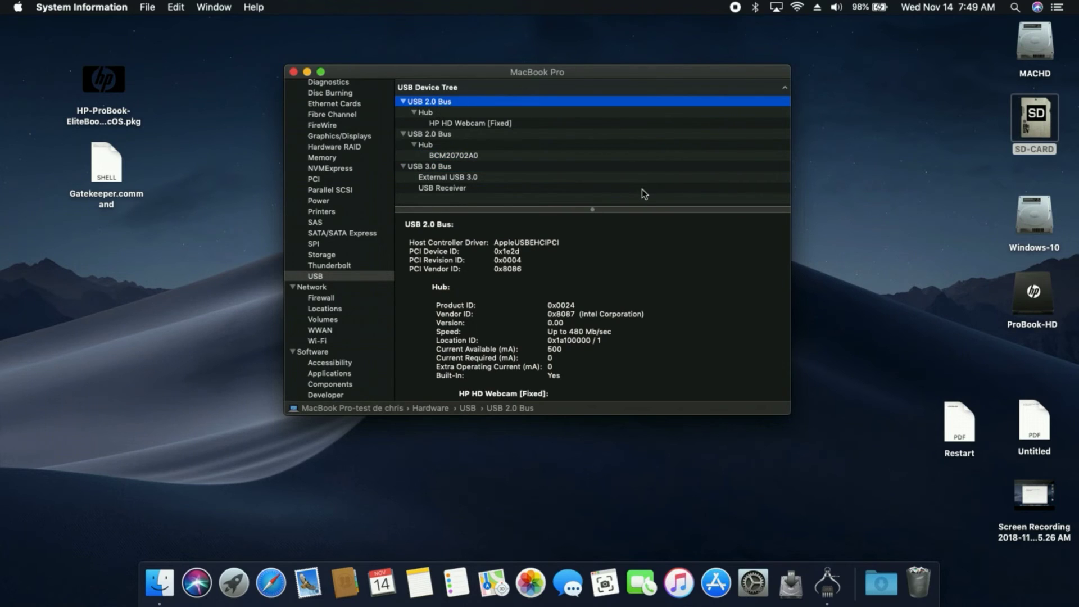
Step: Examine the Wi-Fi section of the System Report, highlighting the software versions and the card type and firmware version
{"action": "left_click_drag", "start_coordinate": [380, 72], "coordinate": [377, 58]}
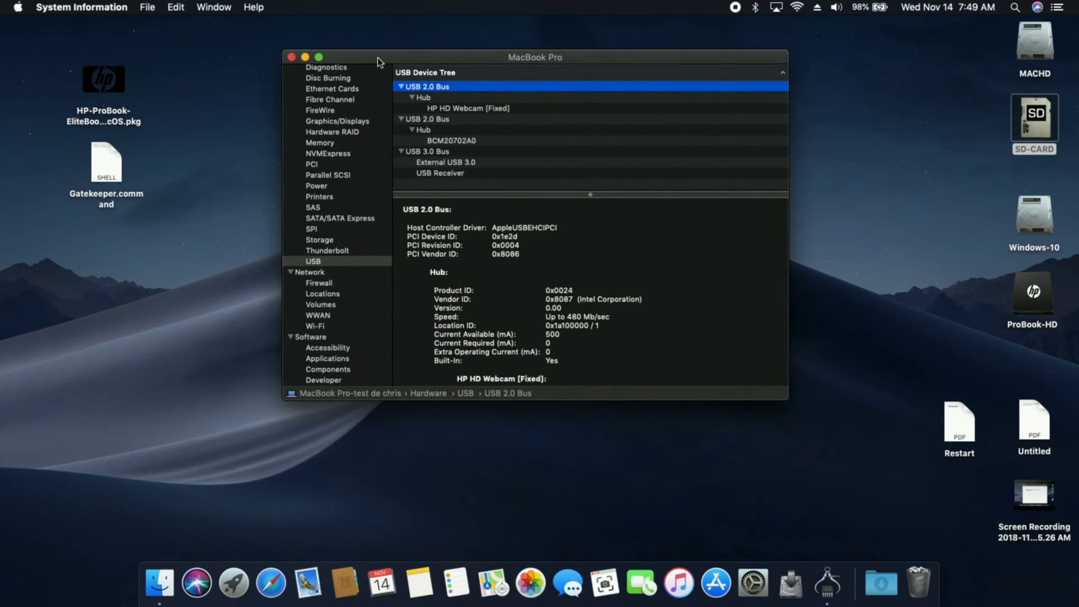
{"action": "scroll", "coordinate": [314, 314], "scroll_direction": "down", "scroll_amount": 1}
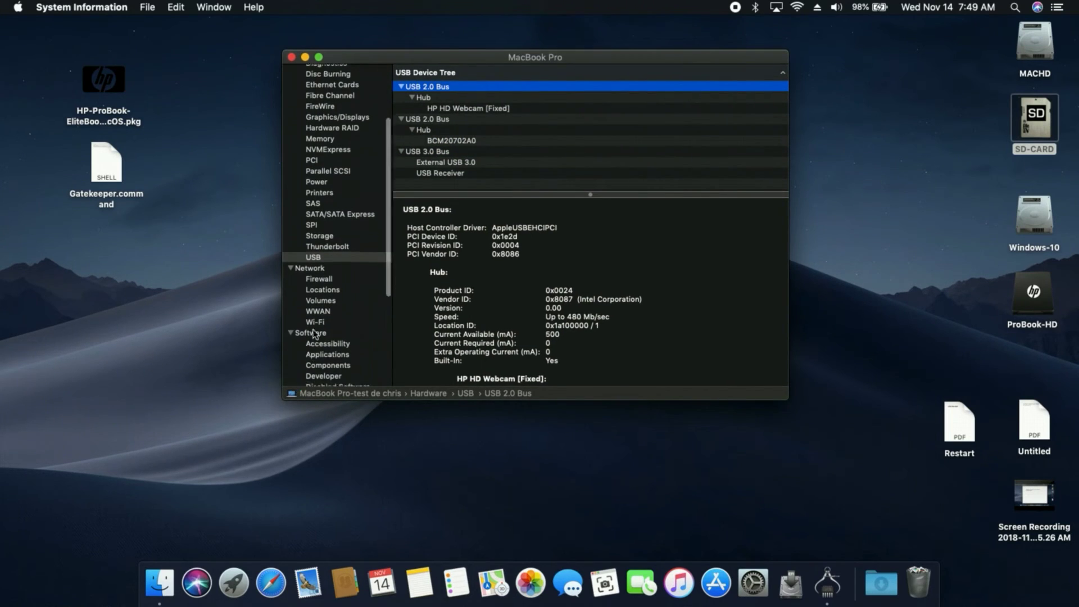
{"action": "left_click", "coordinate": [317, 322]}
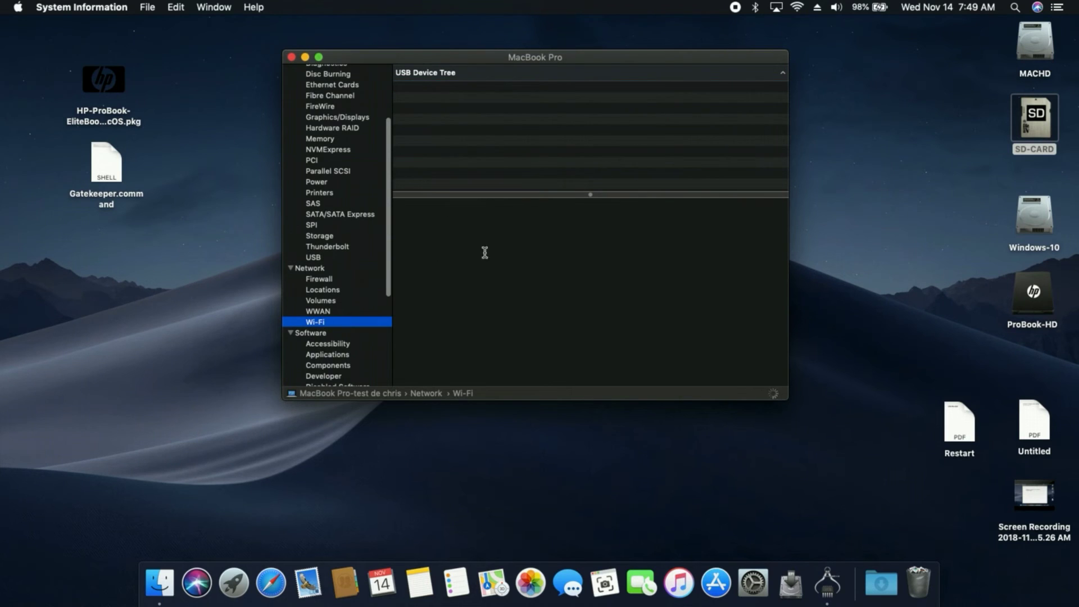
{"action": "left_click_drag", "start_coordinate": [590, 195], "coordinate": [595, 267]}
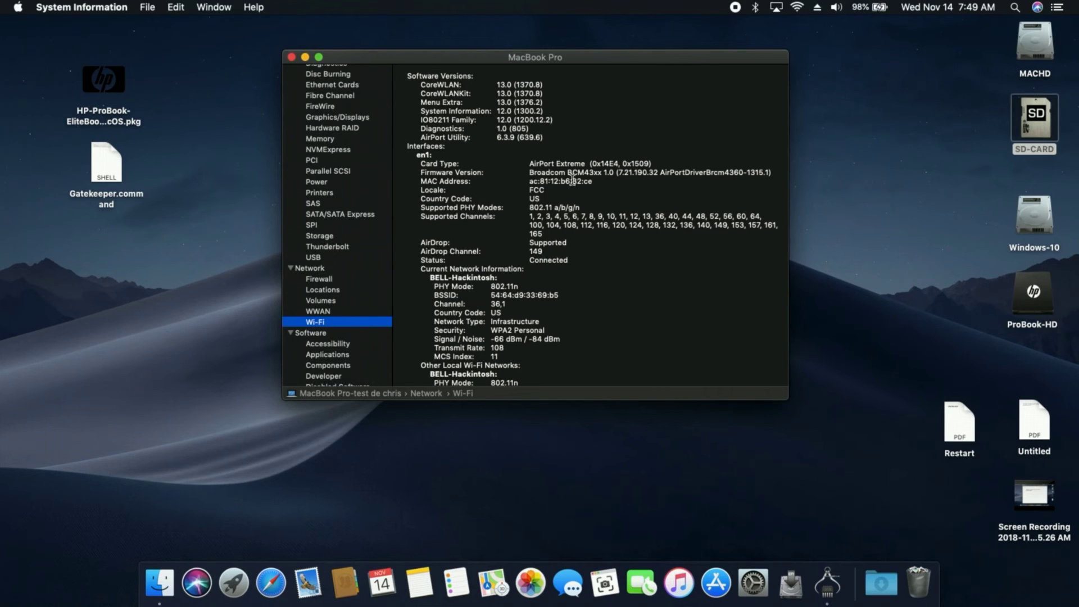
{"action": "left_click", "coordinate": [408, 77]}
{"action": "left_click_drag", "start_coordinate": [408, 77], "coordinate": [621, 148]}
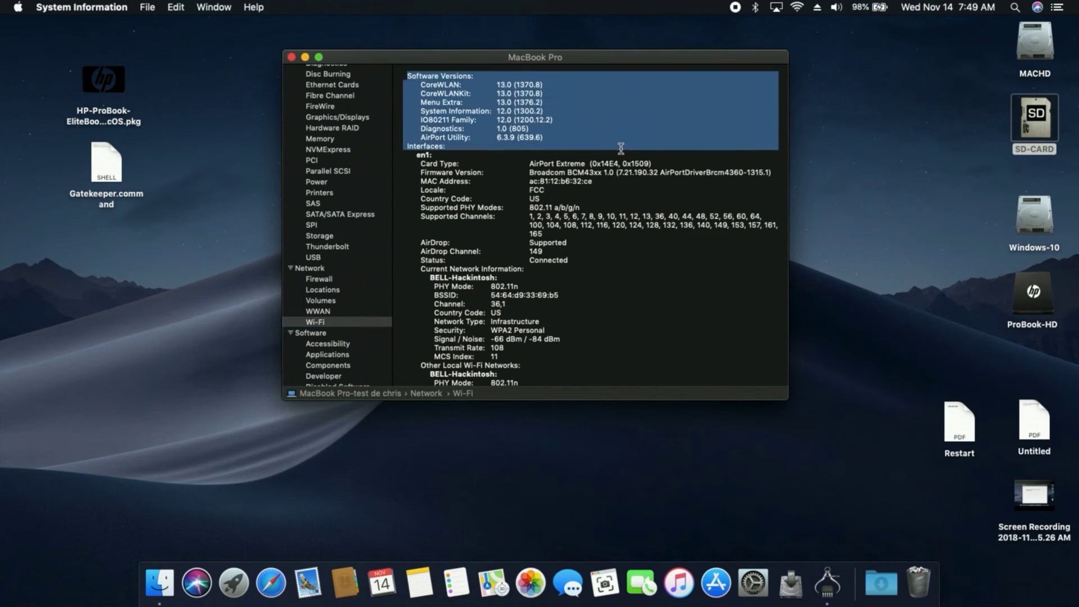
{"action": "left_click", "coordinate": [606, 138]}
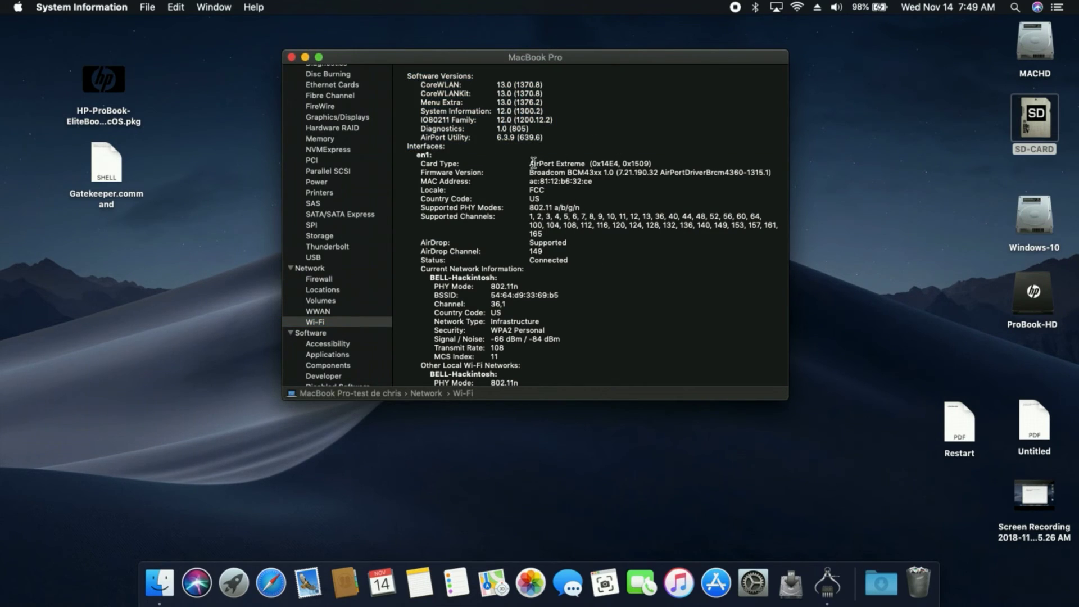
{"action": "left_click_drag", "start_coordinate": [530, 162], "coordinate": [796, 185]}
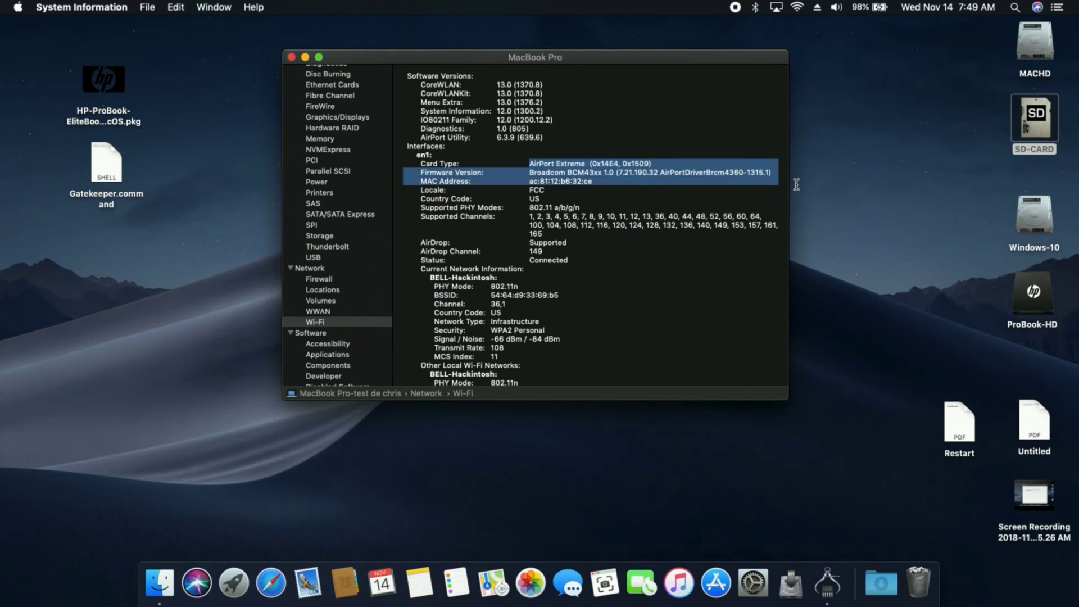
{"action": "left_click", "coordinate": [491, 78]}
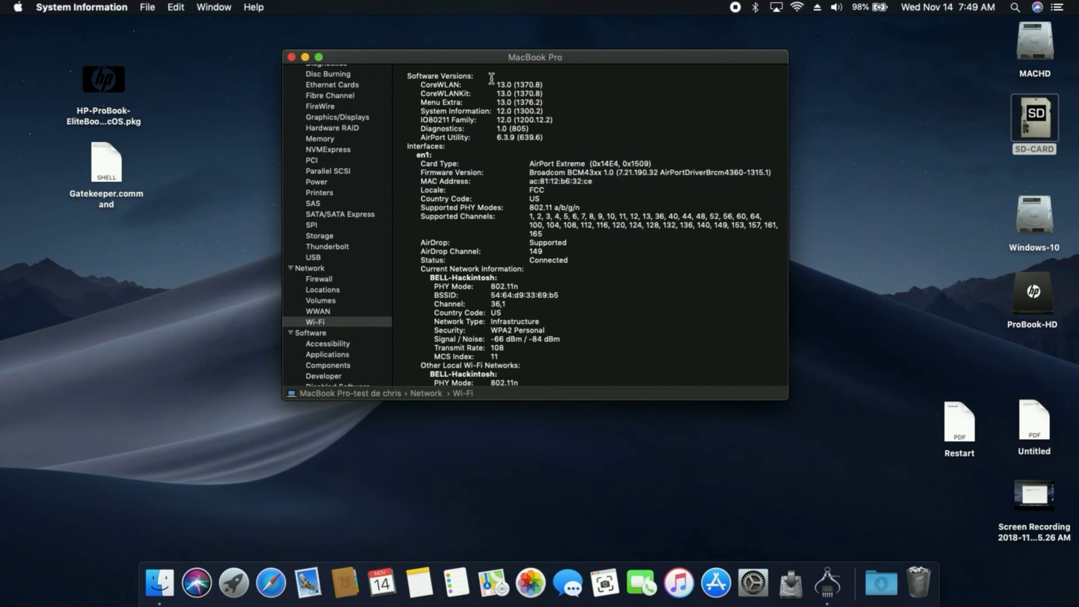
Step: Close the System Report and the About This Mac window
{"action": "left_click_drag", "start_coordinate": [379, 61], "coordinate": [379, 61]}
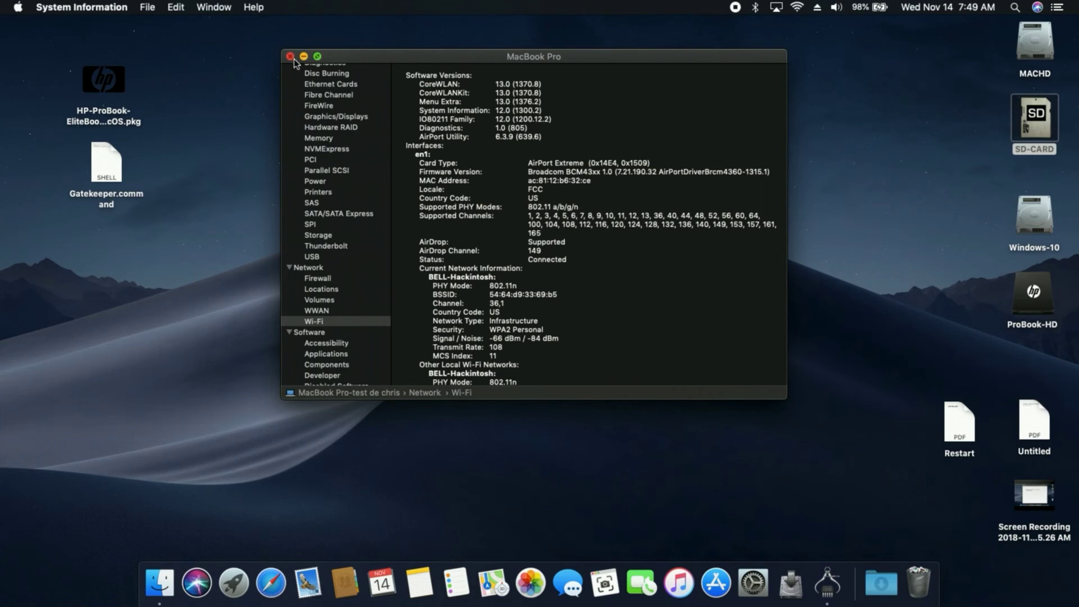
{"action": "left_click_drag", "start_coordinate": [359, 57], "coordinate": [375, 45]}
{"action": "scroll", "coordinate": [317, 267], "scroll_direction": "down", "scroll_amount": 5}
{"action": "scroll", "coordinate": [316, 264], "scroll_direction": "up", "scroll_amount": 8}
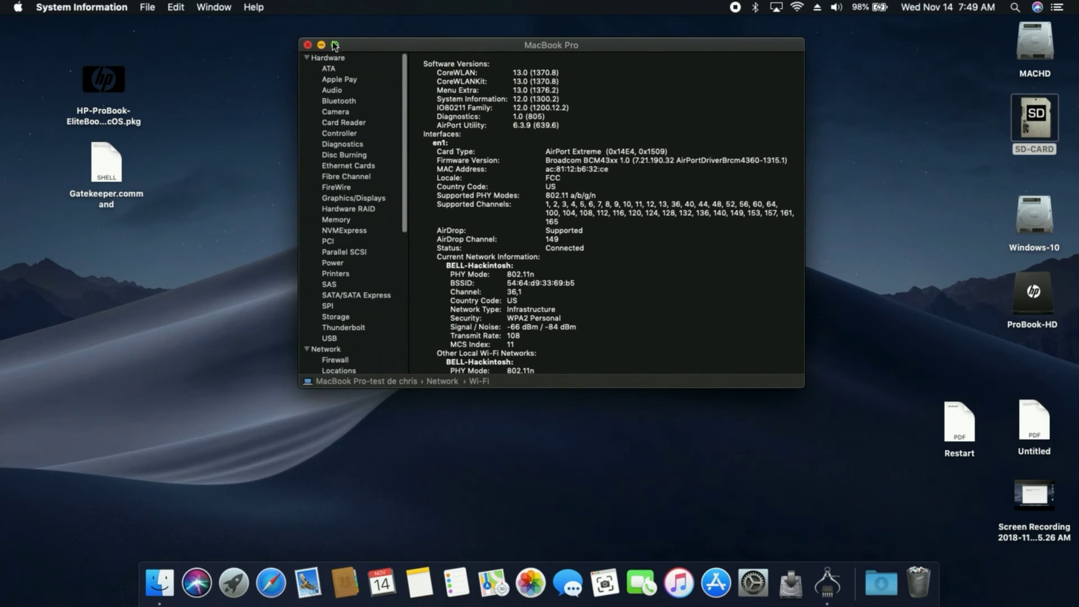
{"action": "left_click", "coordinate": [307, 45]}
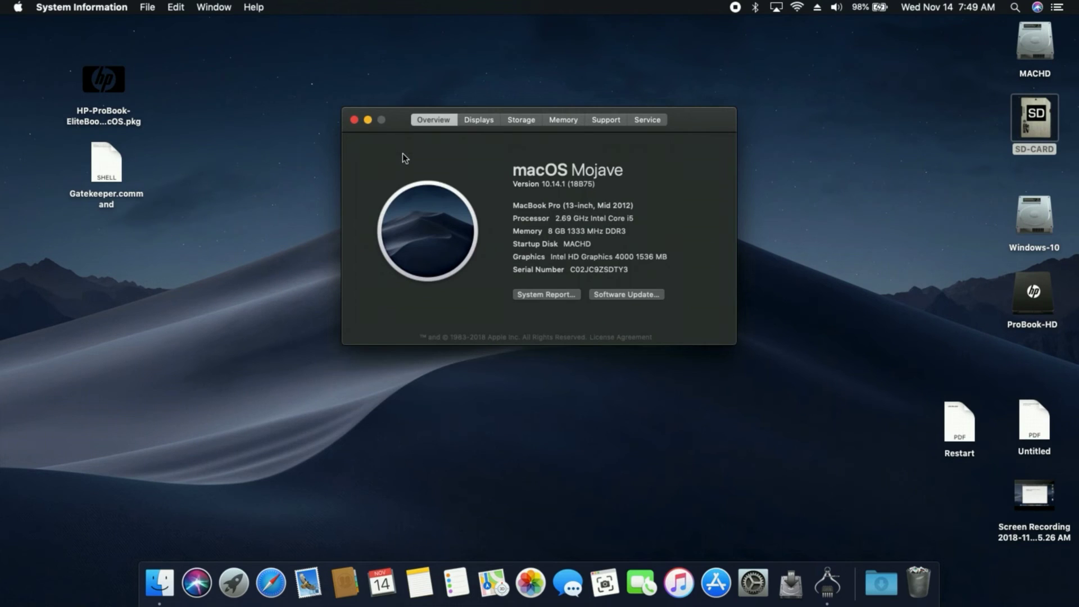
{"action": "left_click_drag", "start_coordinate": [689, 119], "coordinate": [678, 29]}
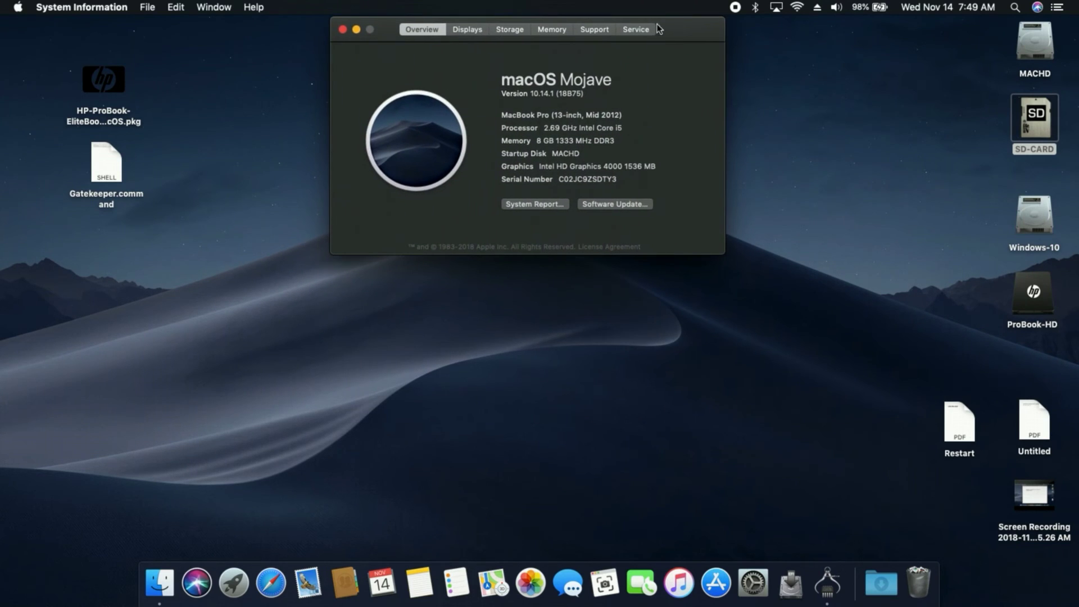
{"action": "left_click", "coordinate": [342, 29]}
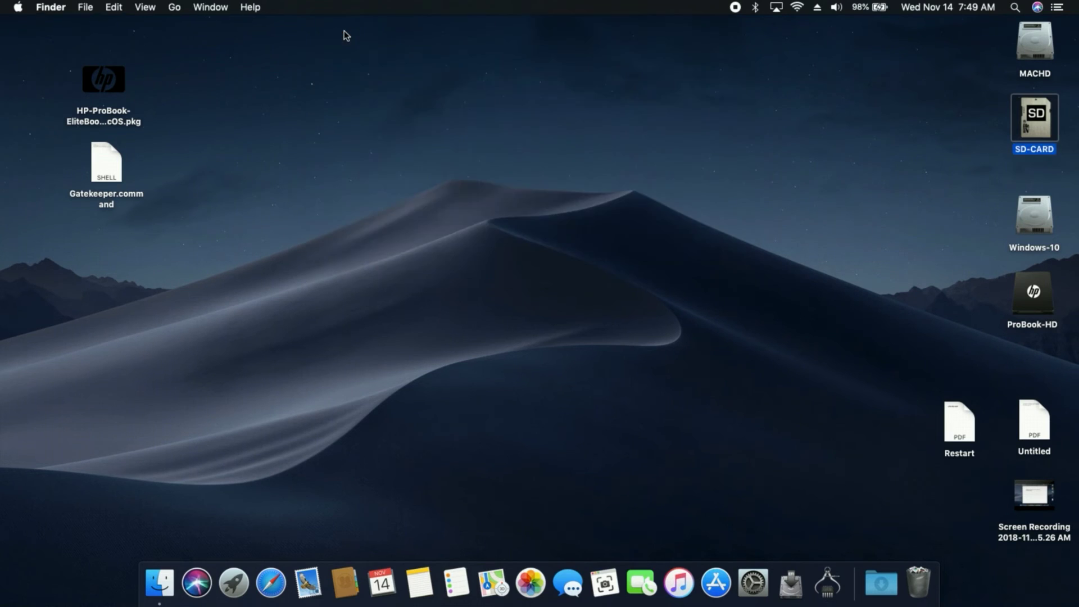
Step: Open the Applications folder in Finder and point out the MaciASL, HWMonitor and Drop EFI applications
{"action": "left_click", "coordinate": [178, 580]}
{"action": "left_click", "coordinate": [352, 160]}
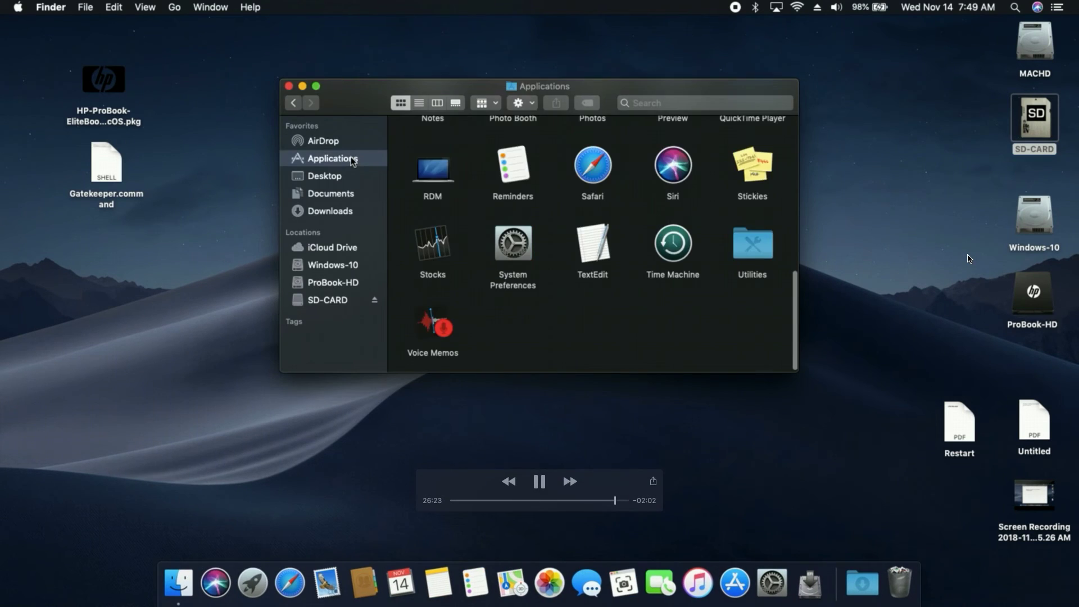
{"action": "scroll", "coordinate": [489, 284], "scroll_direction": "up", "scroll_amount": 3}
{"action": "scroll", "coordinate": [489, 281], "scroll_direction": "up", "scroll_amount": 2}
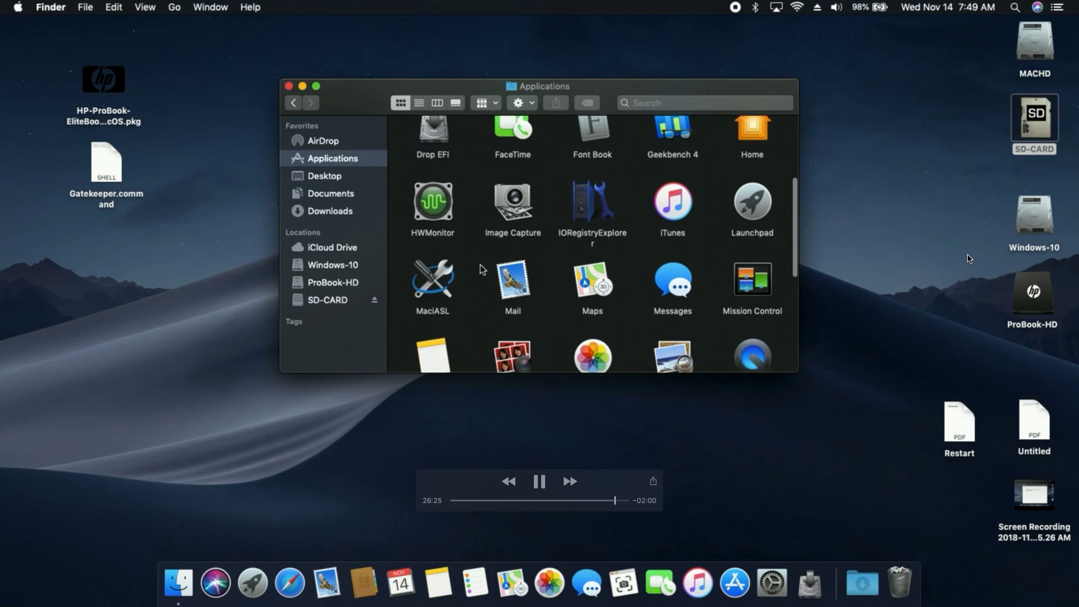
{"action": "left_click", "coordinate": [445, 276]}
{"action": "left_click", "coordinate": [442, 209]}
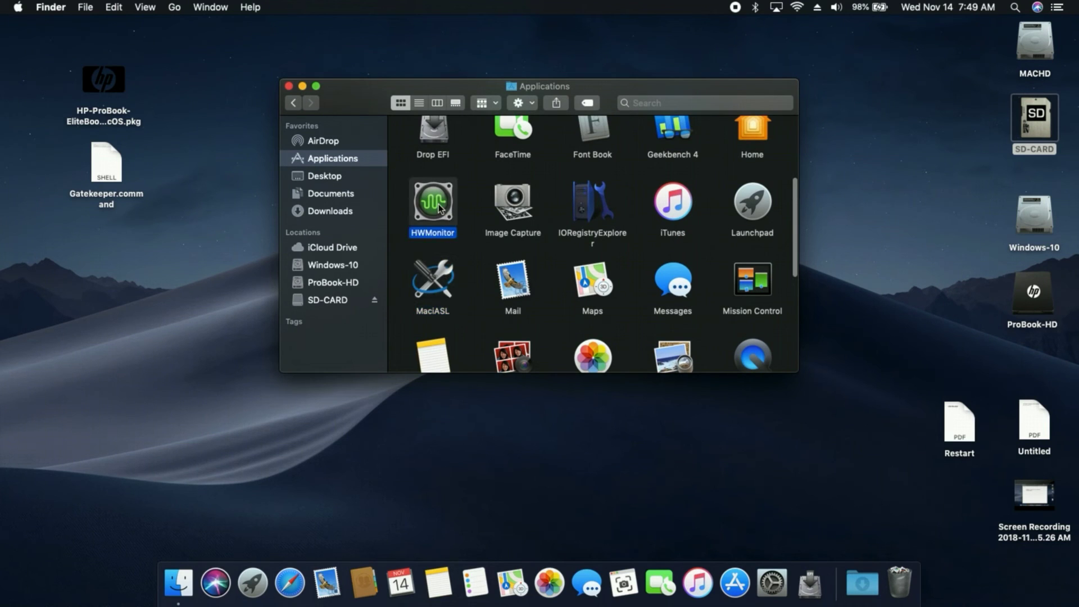
{"action": "scroll", "coordinate": [461, 225], "scroll_direction": "up", "scroll_amount": 1}
{"action": "left_click", "coordinate": [429, 153]}
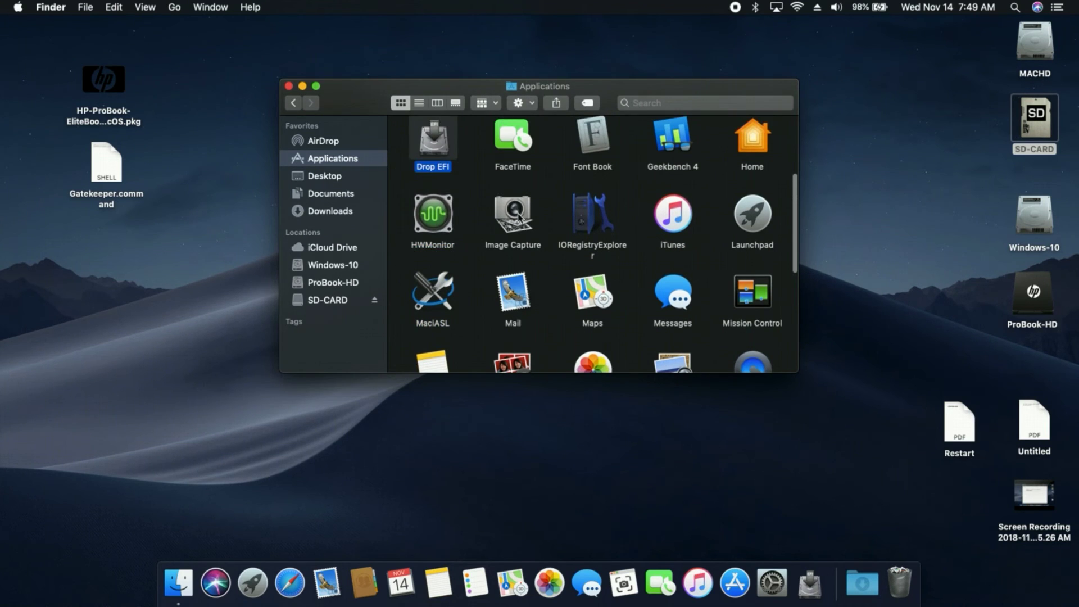
Step: Browse the Applications folder for the remaining added tools, selecting Command Line EFI Mounteur, IORegistryExplorer and RDM
{"action": "scroll", "coordinate": [438, 157], "scroll_direction": "up", "scroll_amount": 3}
{"action": "left_click", "coordinate": [510, 162]}
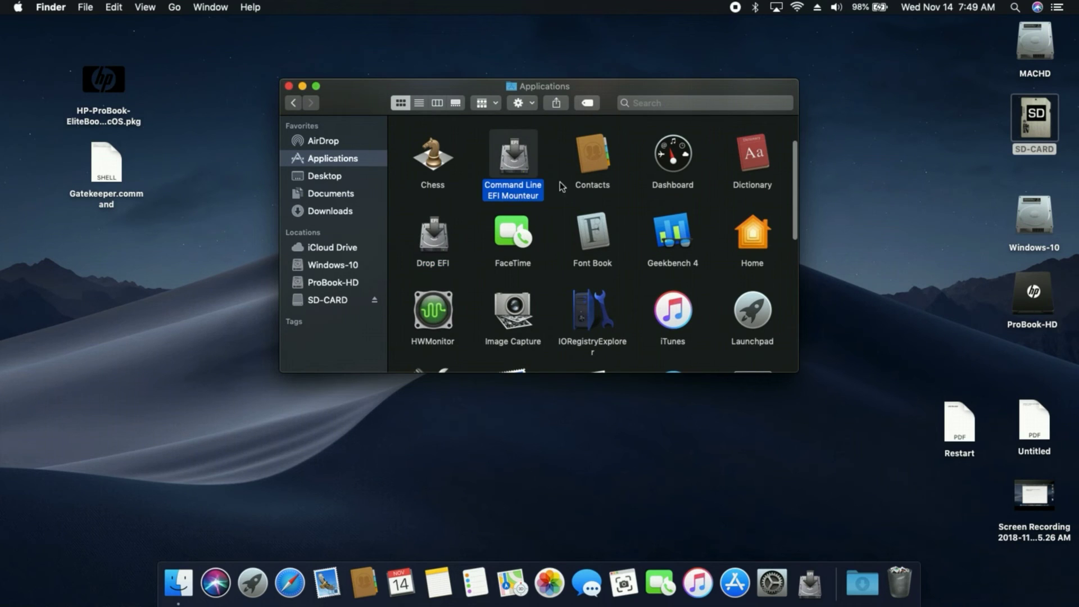
{"action": "scroll", "coordinate": [562, 188], "scroll_direction": "down", "scroll_amount": 3}
{"action": "left_click", "coordinate": [579, 224]}
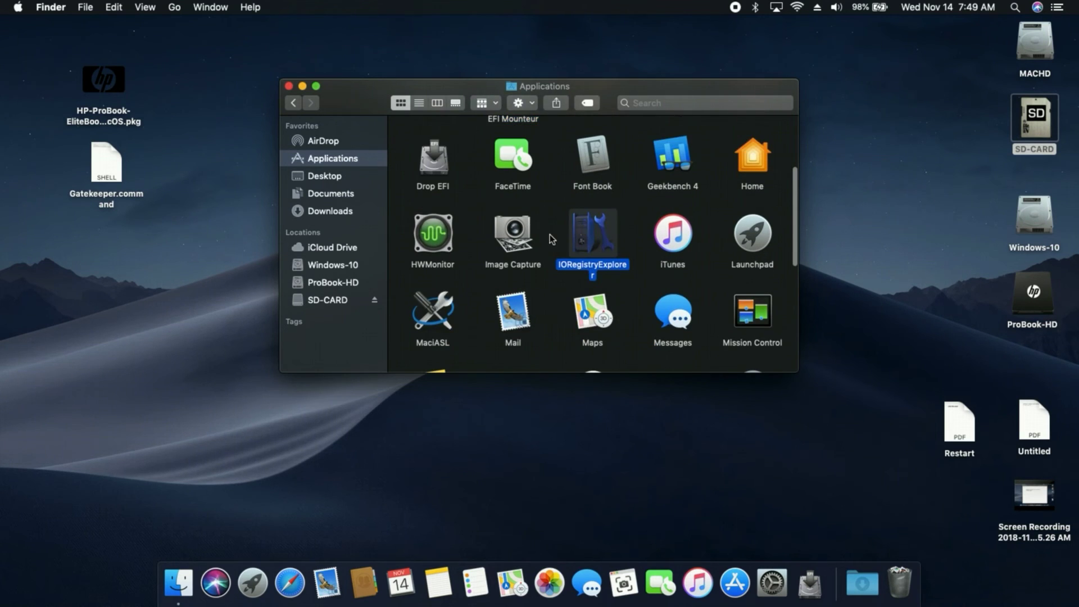
{"action": "scroll", "coordinate": [549, 234], "scroll_direction": "down", "scroll_amount": 8}
{"action": "left_click", "coordinate": [447, 254]}
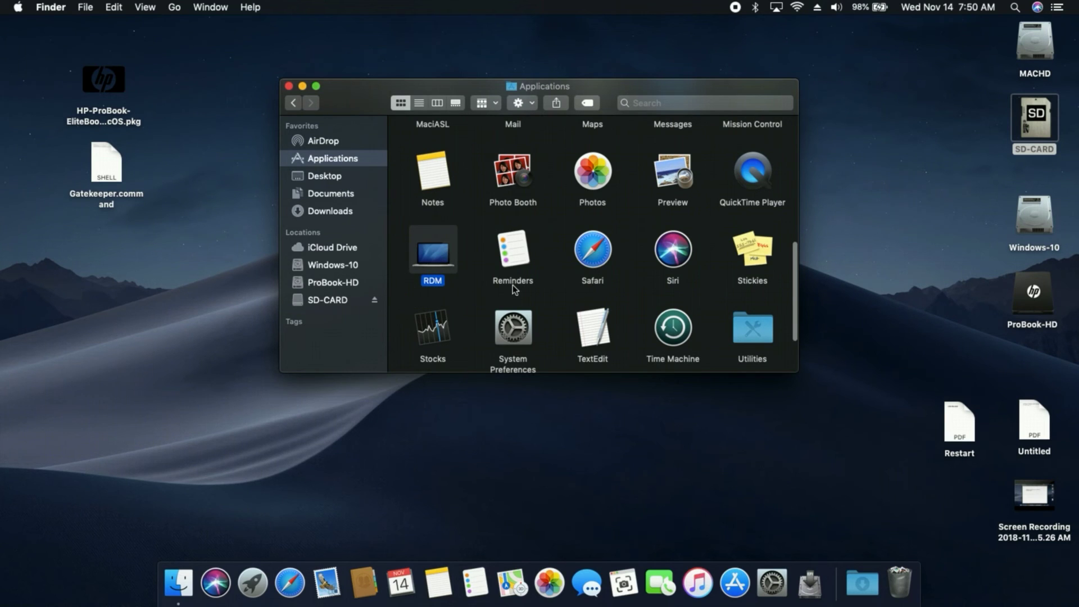
{"action": "scroll", "coordinate": [489, 276], "scroll_direction": "up", "scroll_amount": 5}
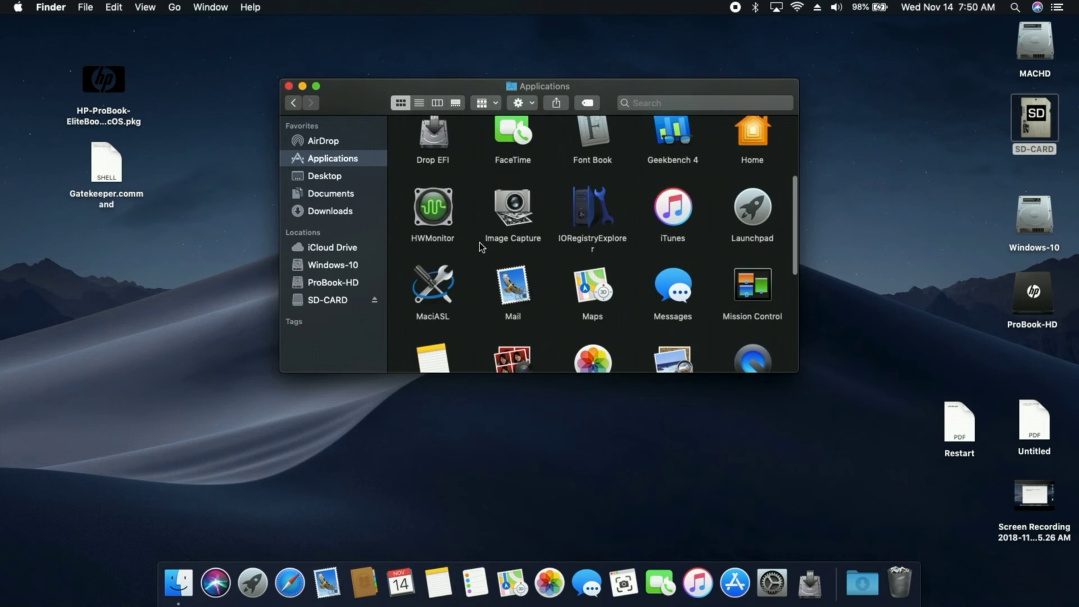
Step: Launch HWMonitor from the Applications folder, close the Finder window and display HWMonitor's sensor readings
{"action": "double_click", "coordinate": [432, 209]}
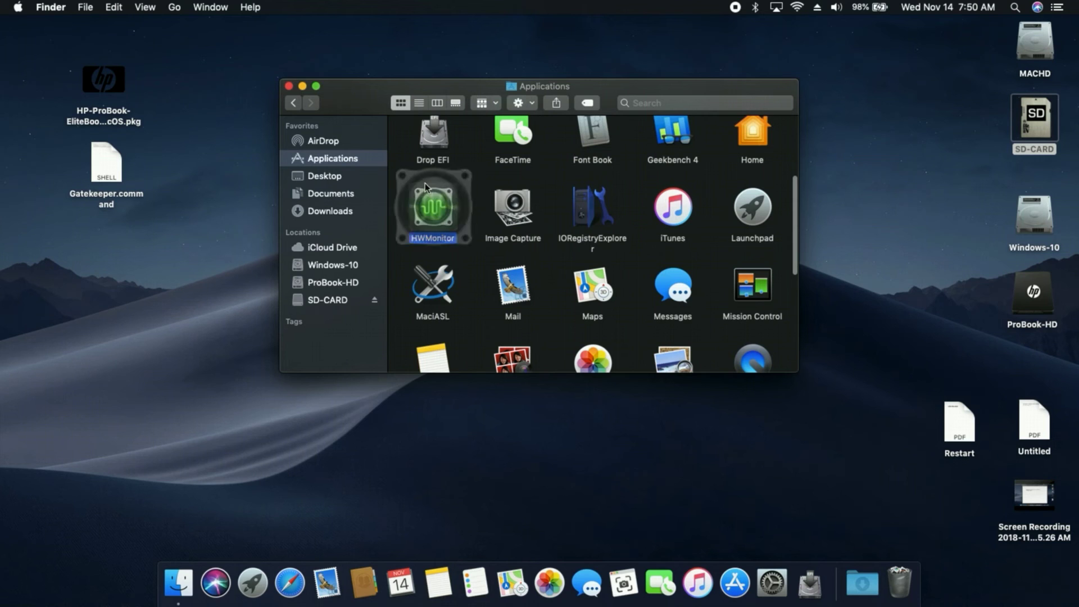
{"action": "left_click", "coordinate": [288, 86]}
{"action": "left_click", "coordinate": [714, 6]}
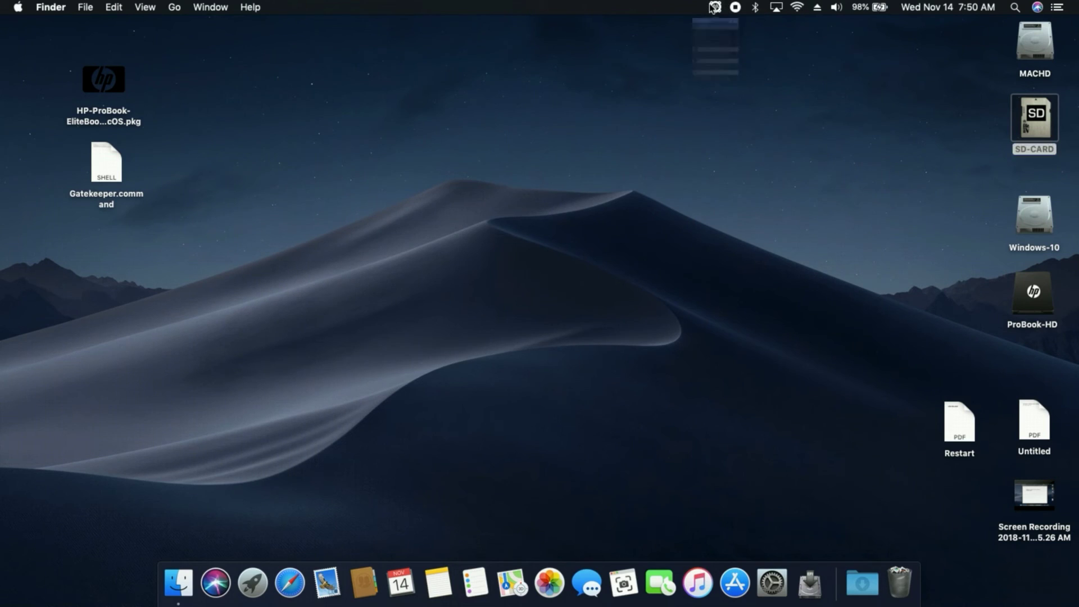
Step: Set HWMonitor to start at login in its general preferences
{"action": "left_click", "coordinate": [778, 34]}
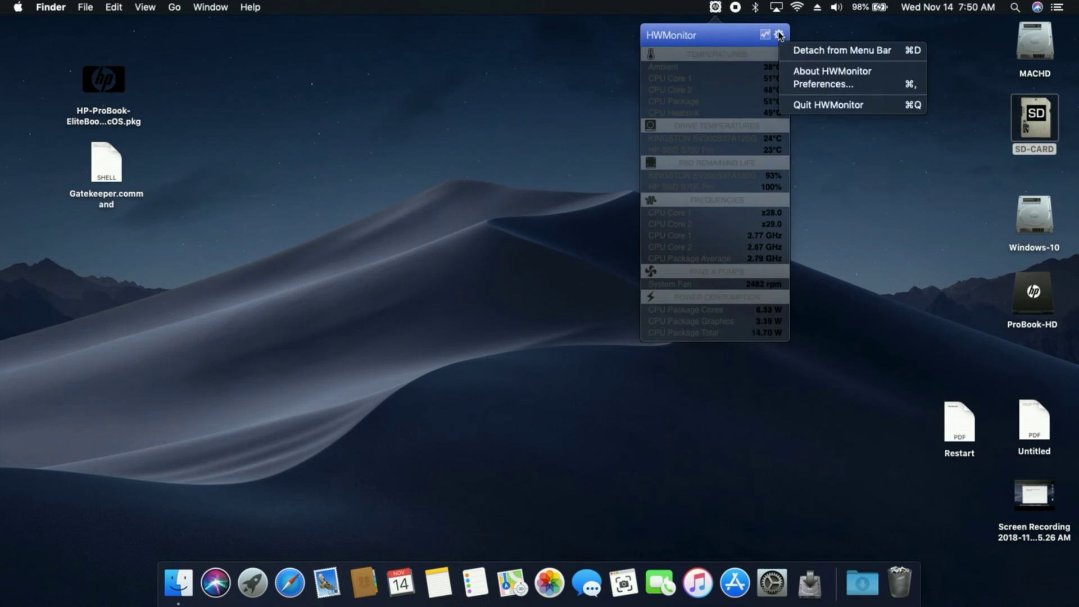
{"action": "left_click", "coordinate": [811, 84]}
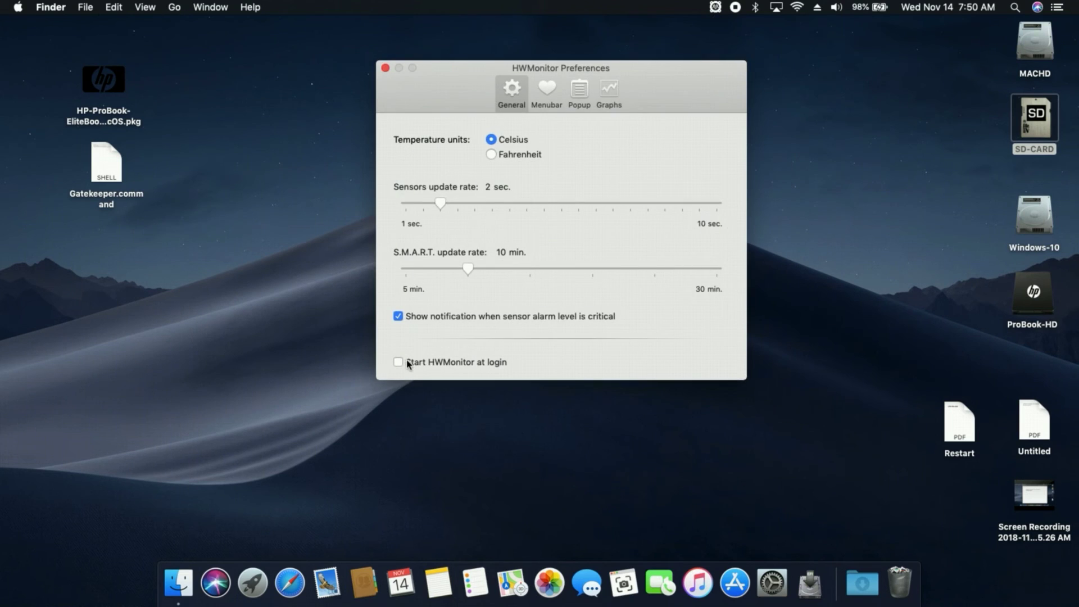
{"action": "left_click", "coordinate": [397, 363]}
Step: Set HWMonitor's popup color theme to Dark, close the preferences and check the popup of sensor readings
{"action": "left_click", "coordinate": [579, 100]}
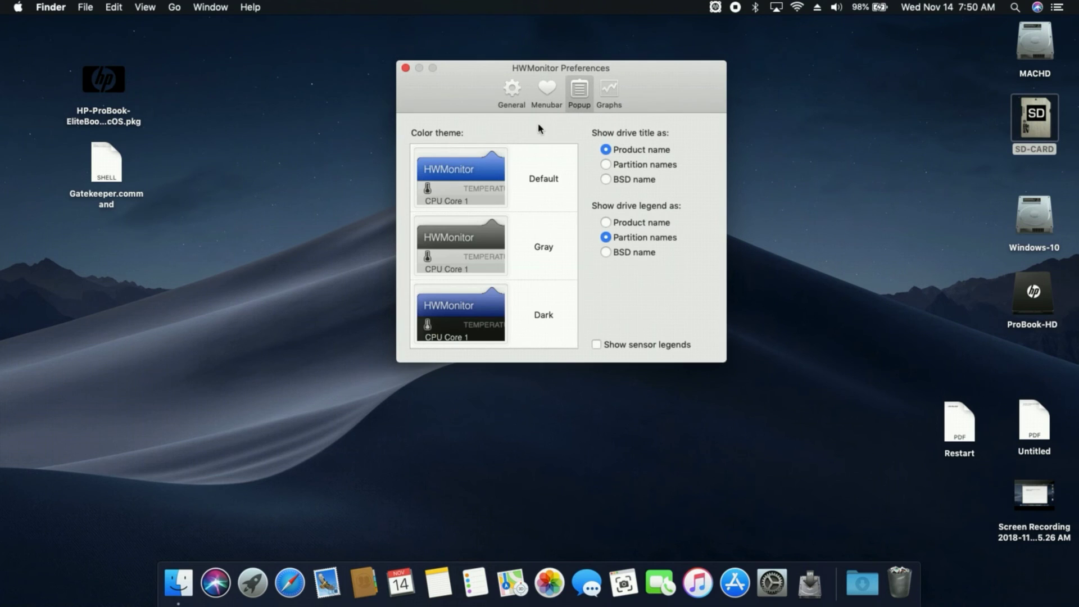
{"action": "left_click", "coordinate": [539, 323]}
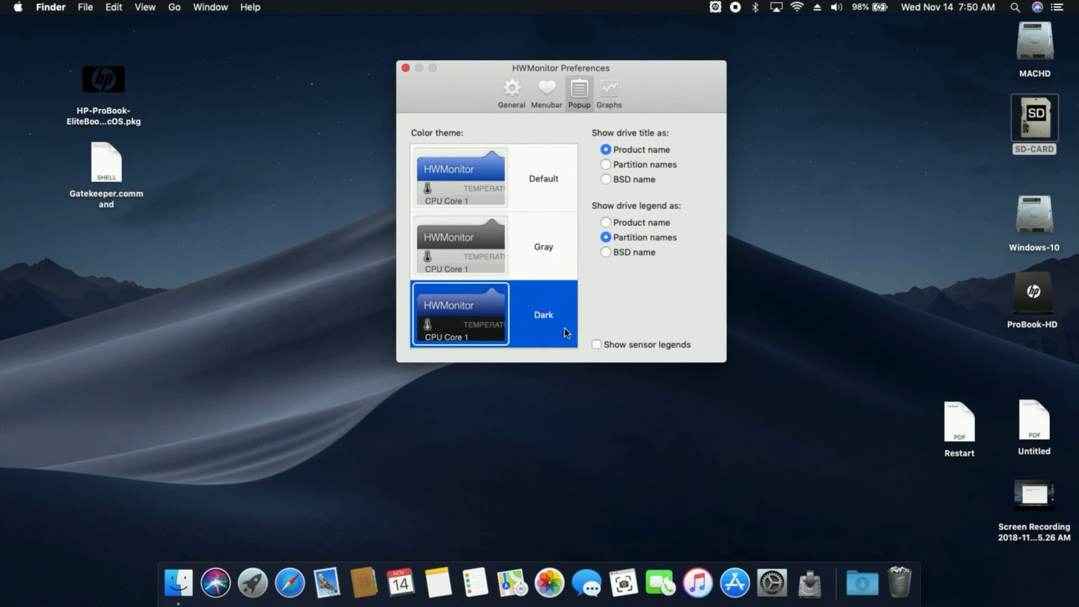
{"action": "left_click", "coordinate": [405, 68]}
{"action": "left_click", "coordinate": [714, 8]}
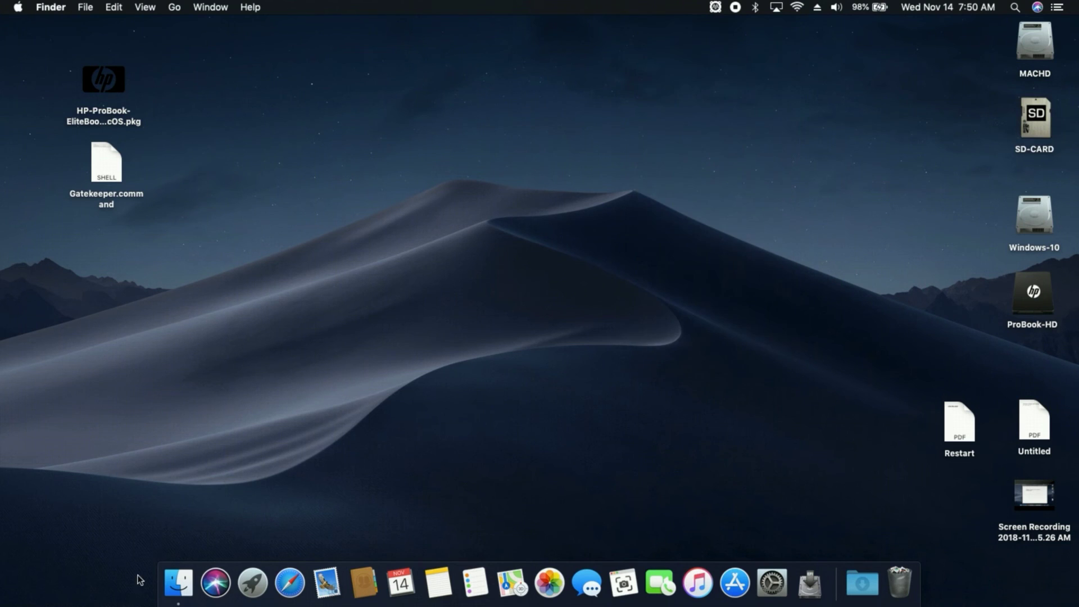
Step: Open a new Finder window and show the Applications folder
{"action": "left_click", "coordinate": [171, 566]}
{"action": "left_click", "coordinate": [339, 144]}
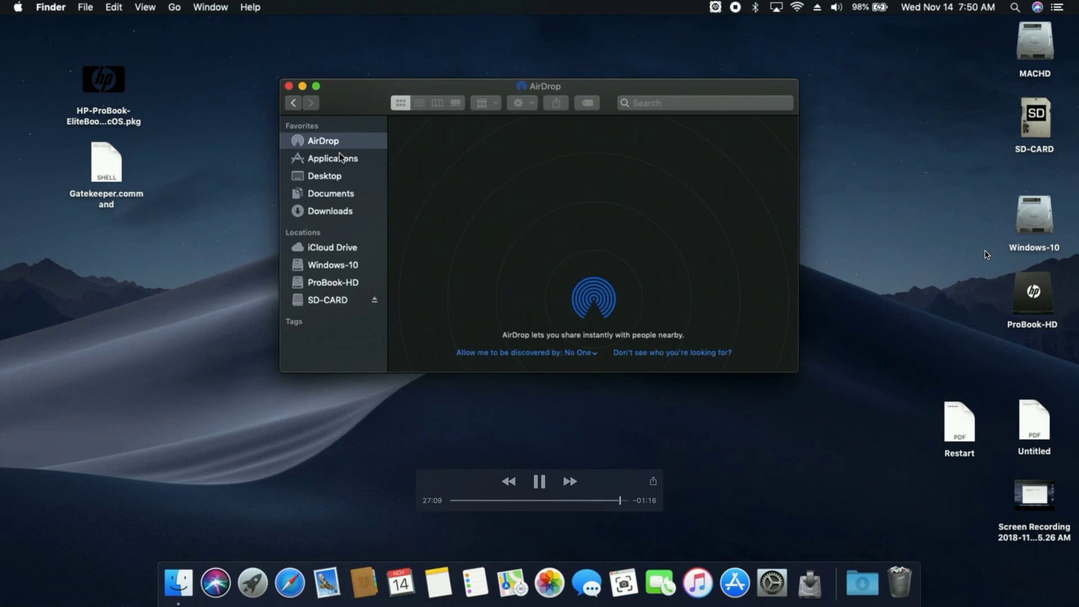
{"action": "left_click", "coordinate": [340, 159]}
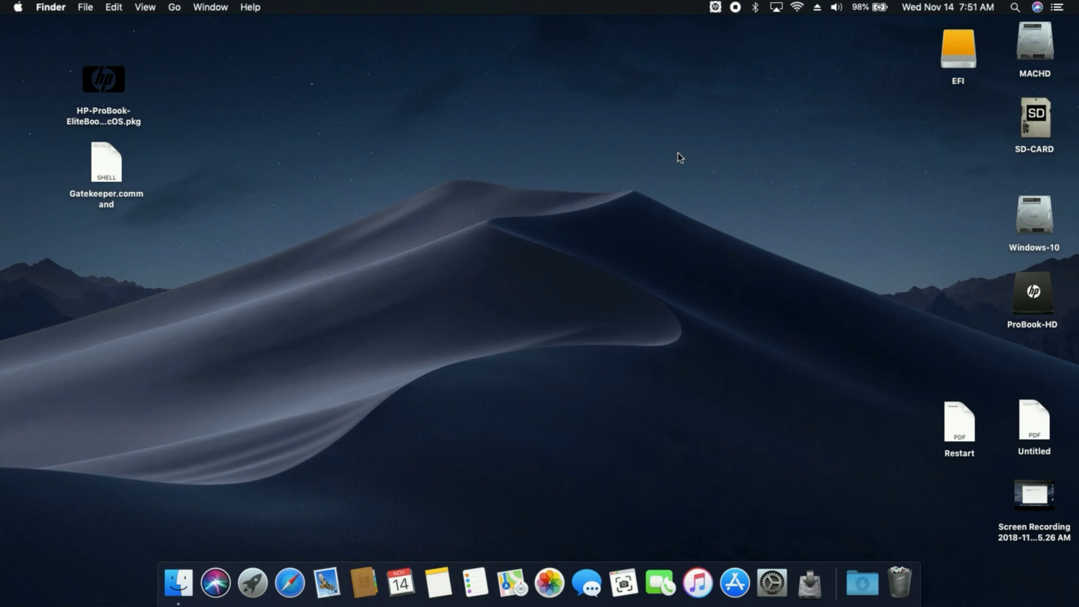
Step: Eject the mounted EFI volume from the desktop
{"action": "right_click", "coordinate": [962, 40]}
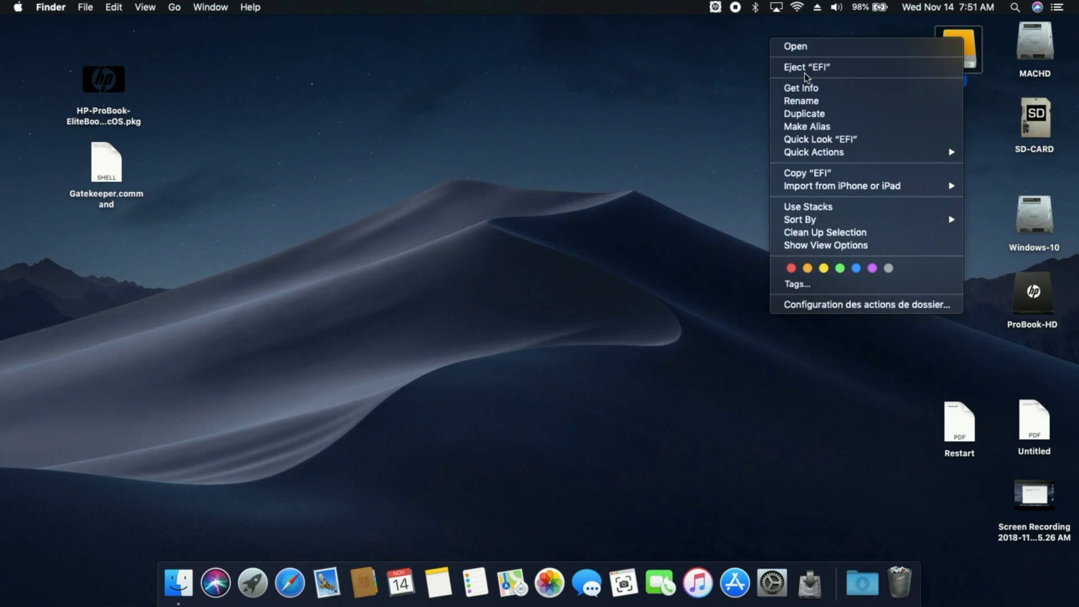
{"action": "left_click", "coordinate": [803, 69]}
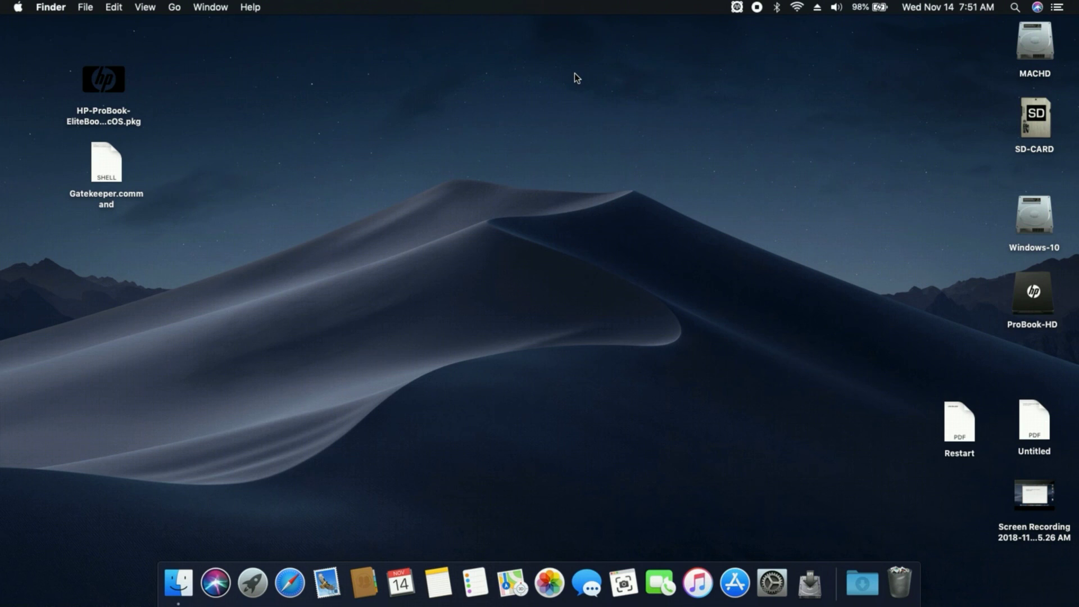
Step: Close the System Preferences window and stop the screen recording
{"action": "mouse_move", "coordinate": [475, 483]}
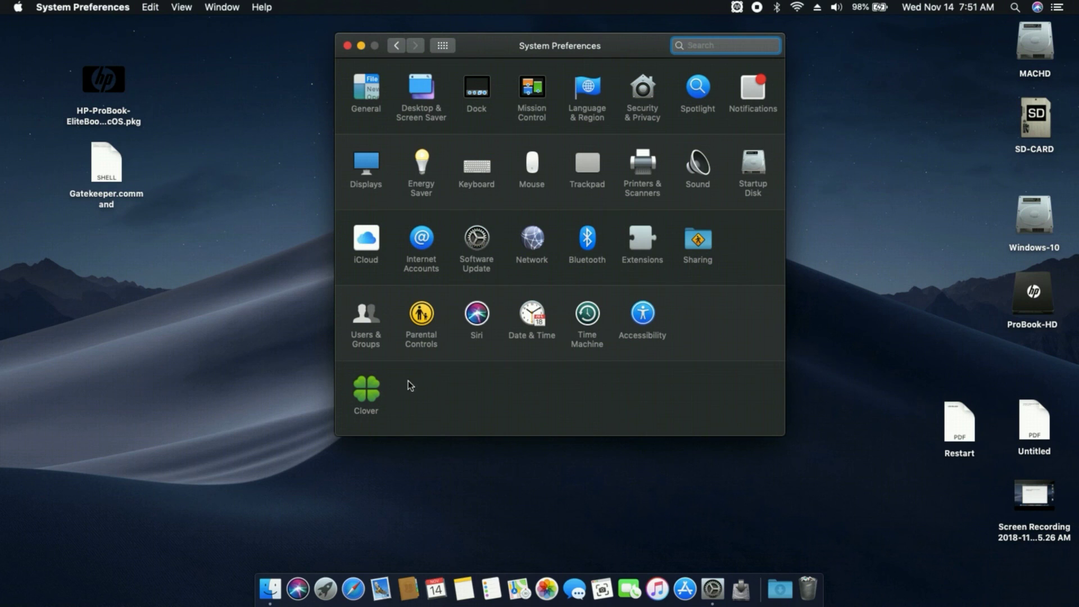
{"action": "left_click", "coordinate": [347, 45]}
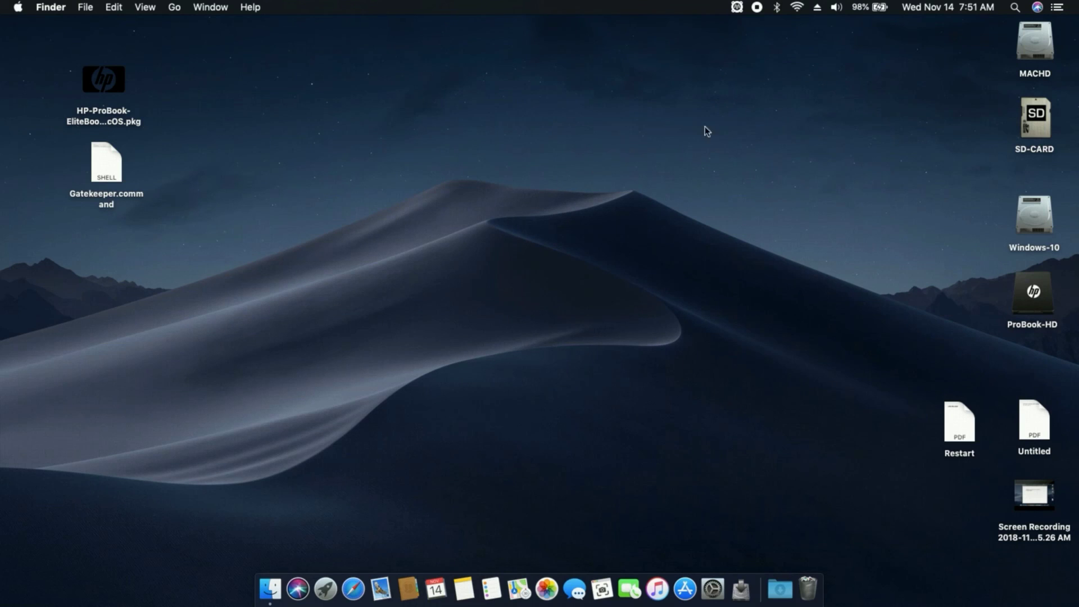
{"action": "left_click", "coordinate": [757, 9]}
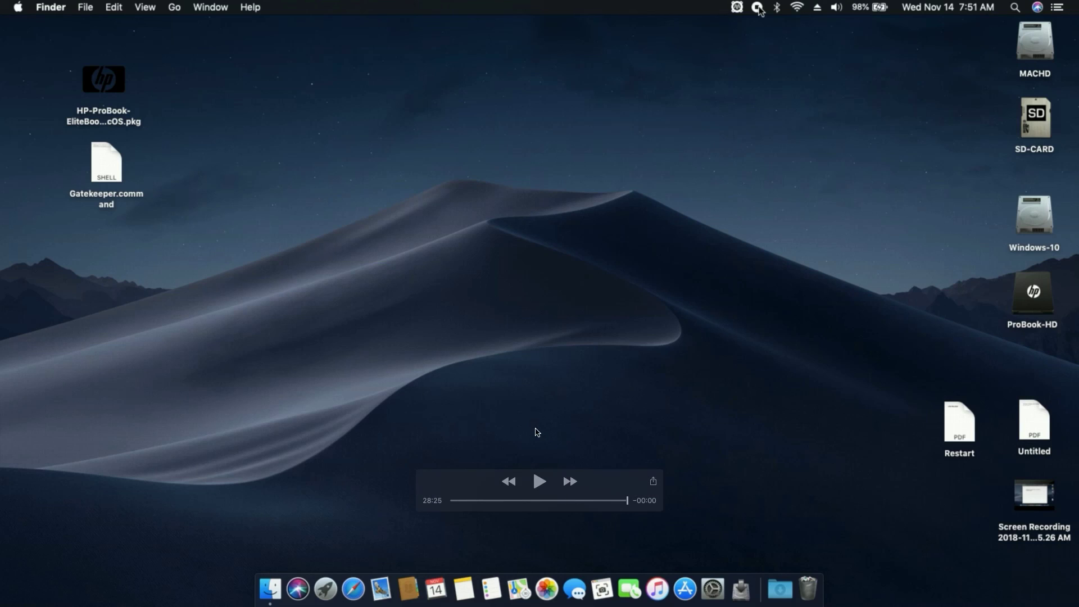